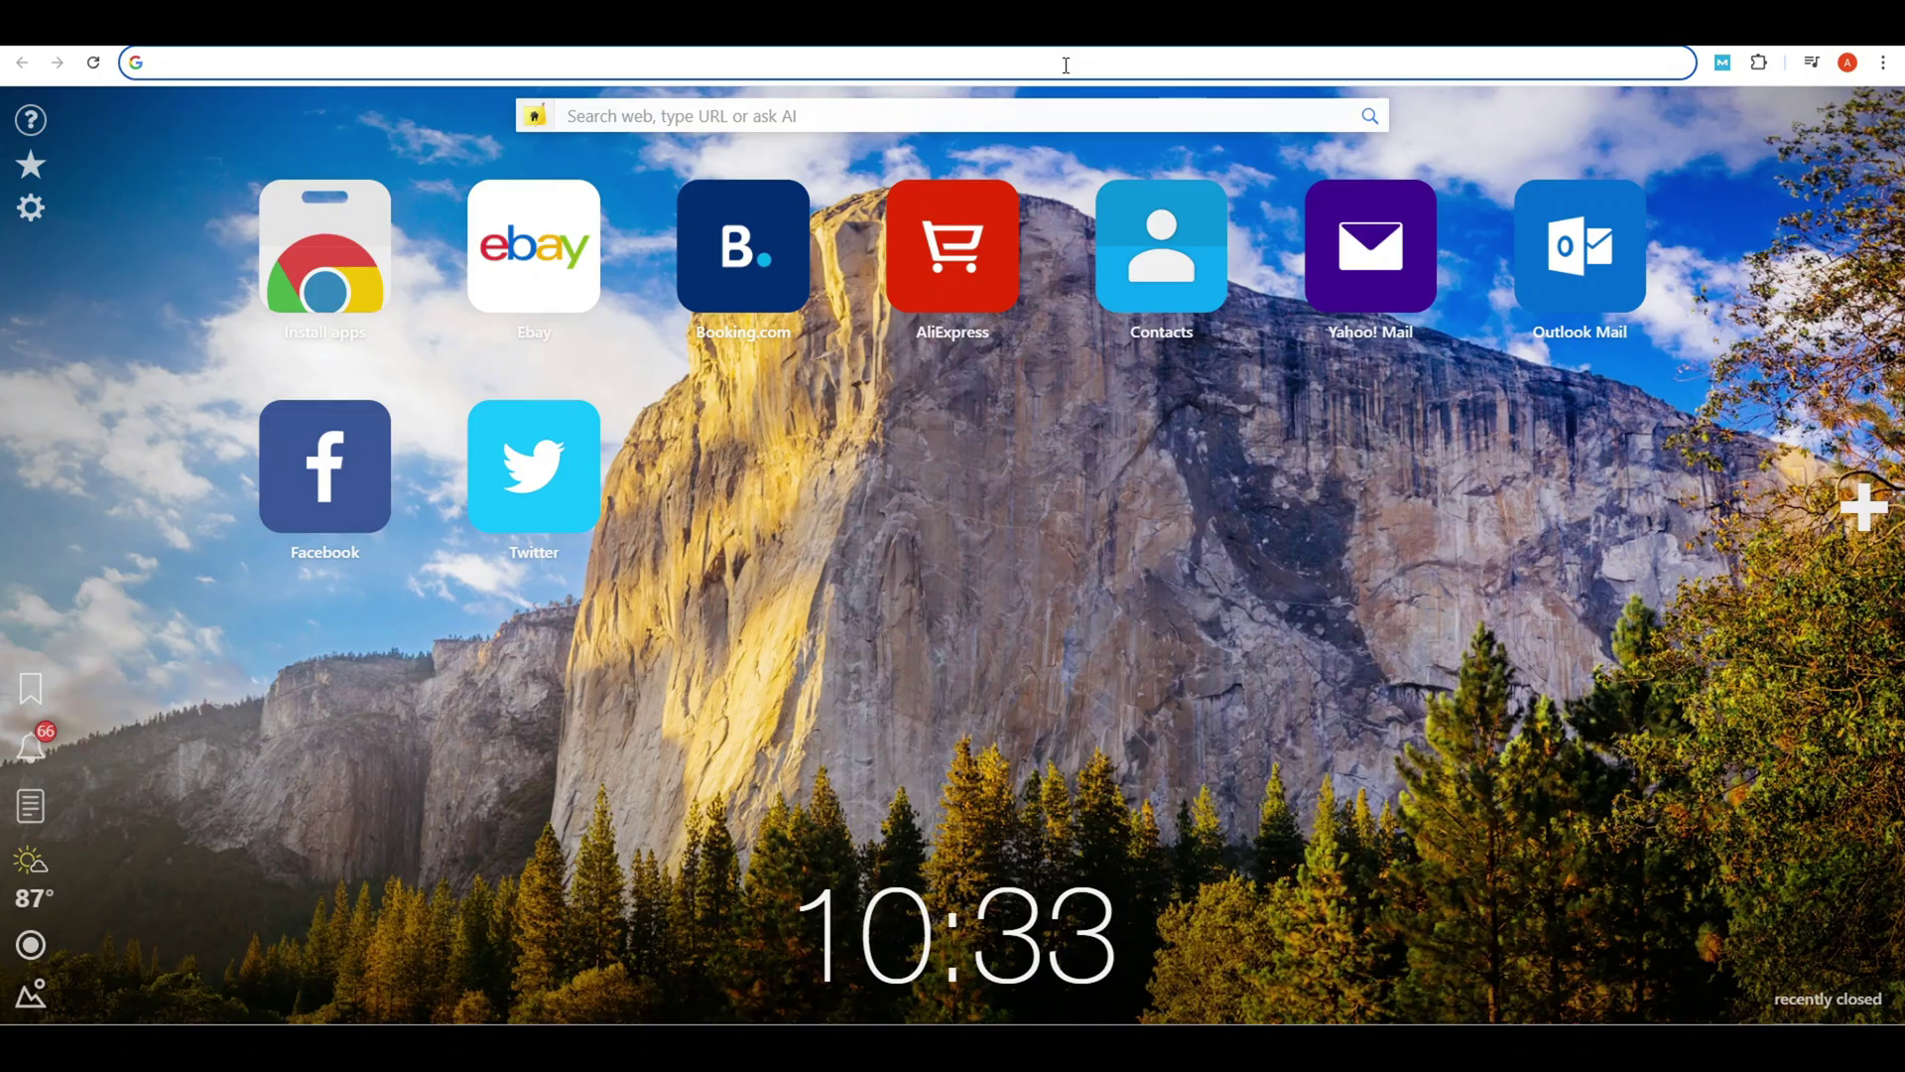
Step: Search the web for 'pdf gear' in Chrome and scroll the results
{"action": "left_click", "coordinate": [1066, 62]}
{"action": "type", "text": "pdf"}
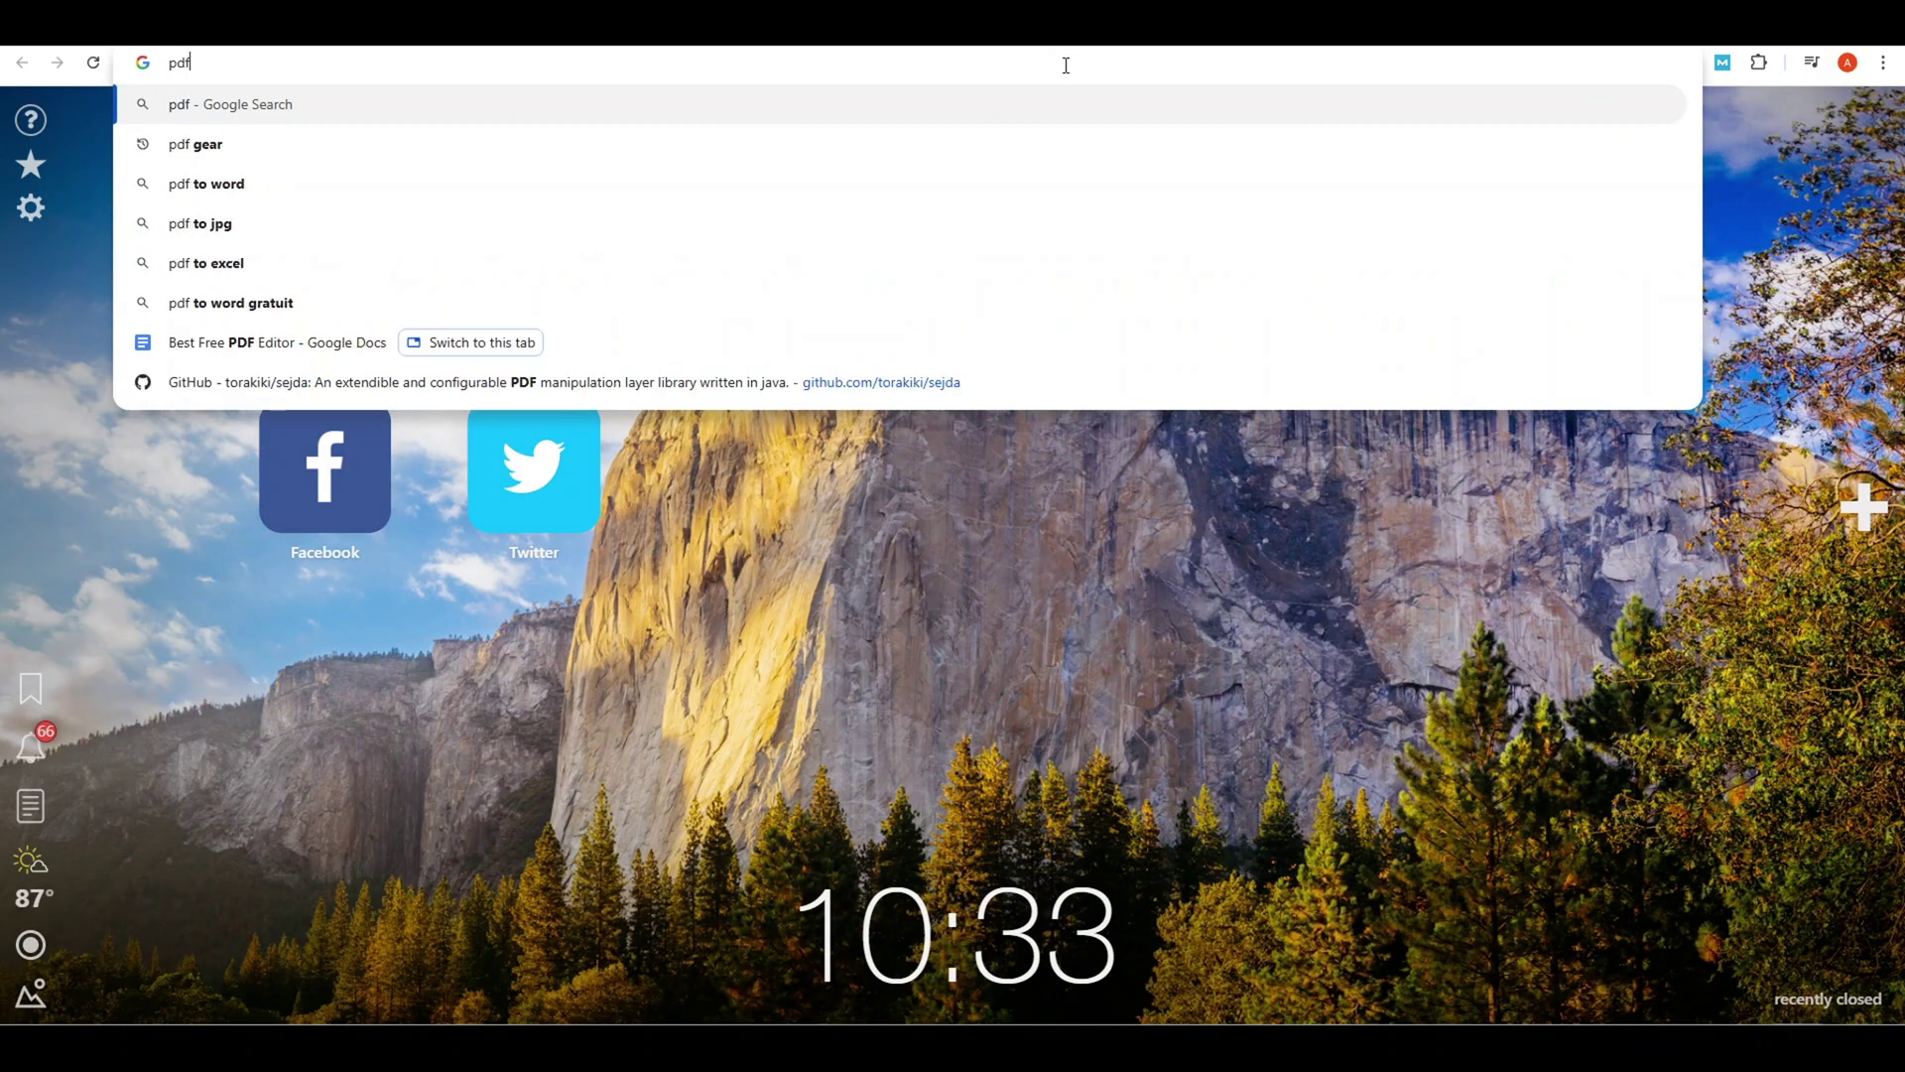
{"action": "type", "text": " gear"}
{"action": "key", "text": "Return"}
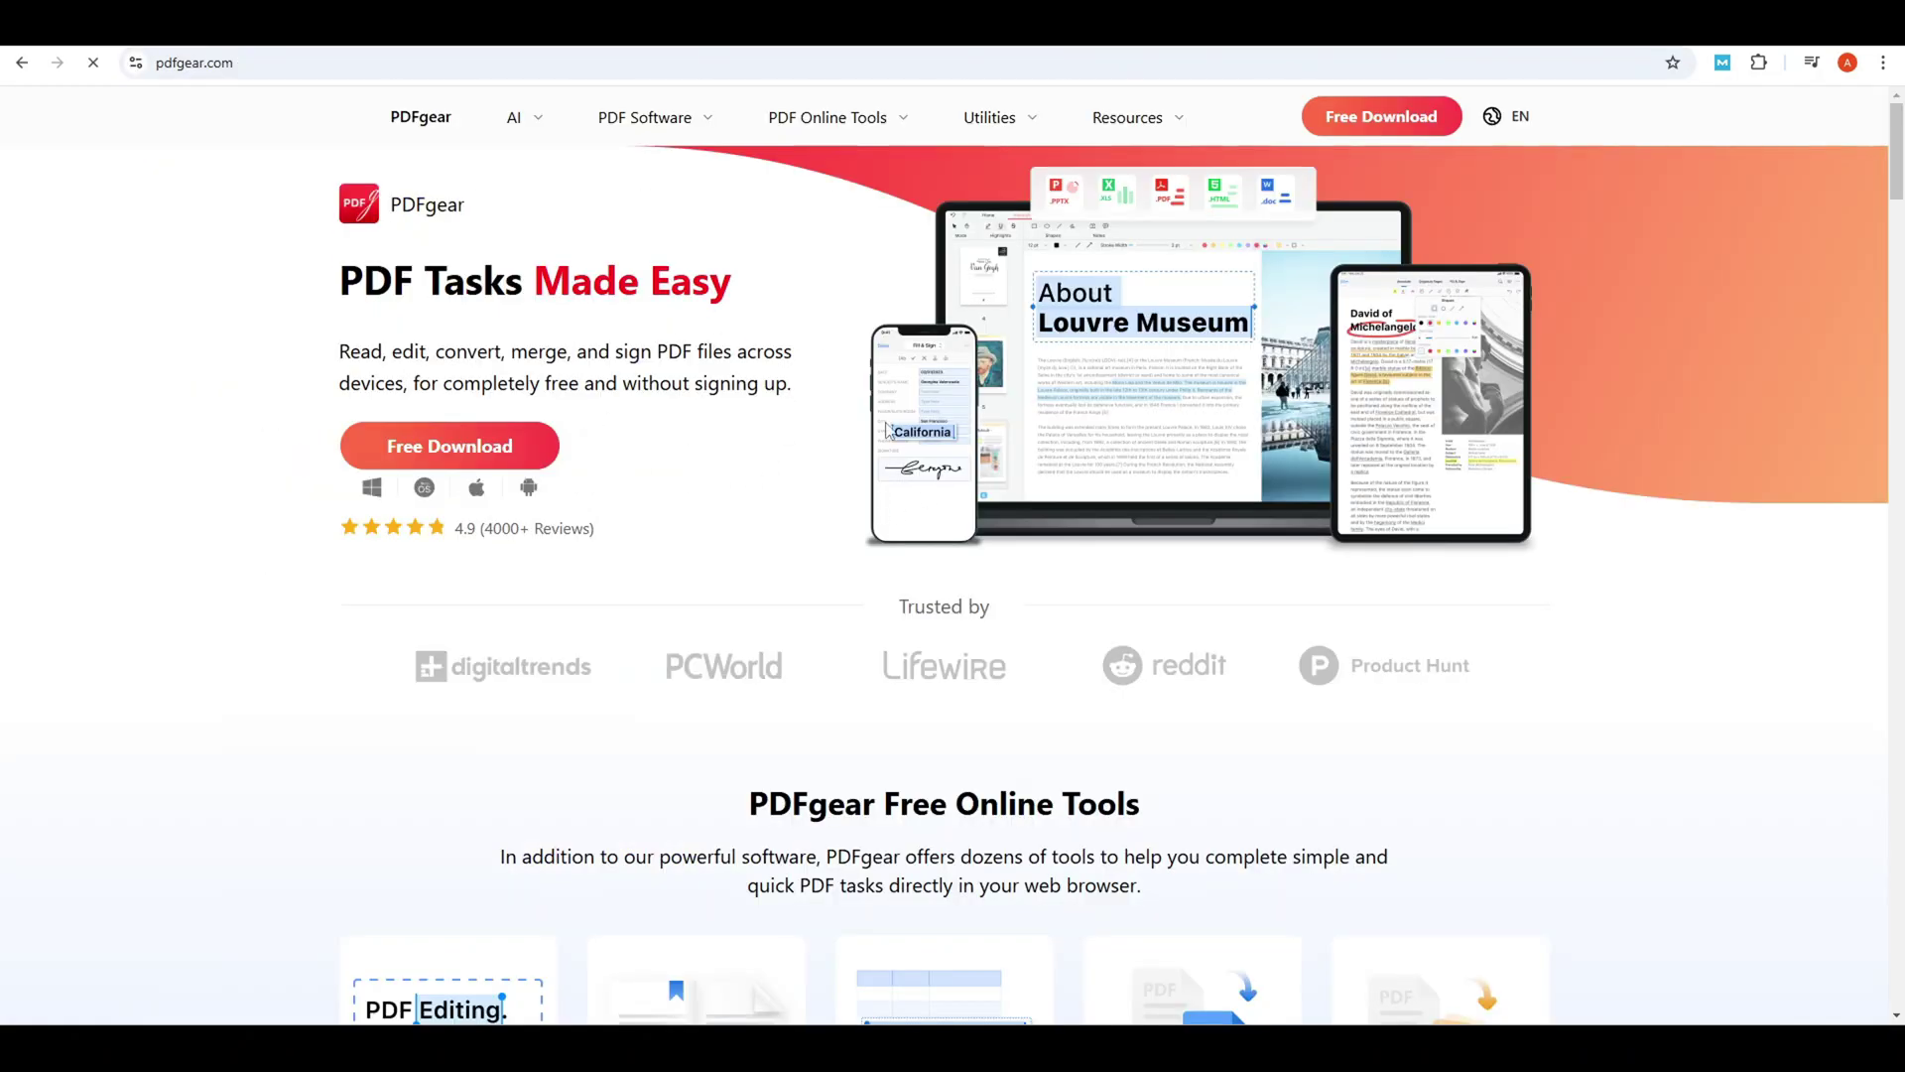
{"action": "scroll", "coordinate": [829, 397], "scroll_direction": "down", "scroll_amount": 15}
{"action": "scroll", "coordinate": [829, 420], "scroll_direction": "down", "scroll_amount": 16}
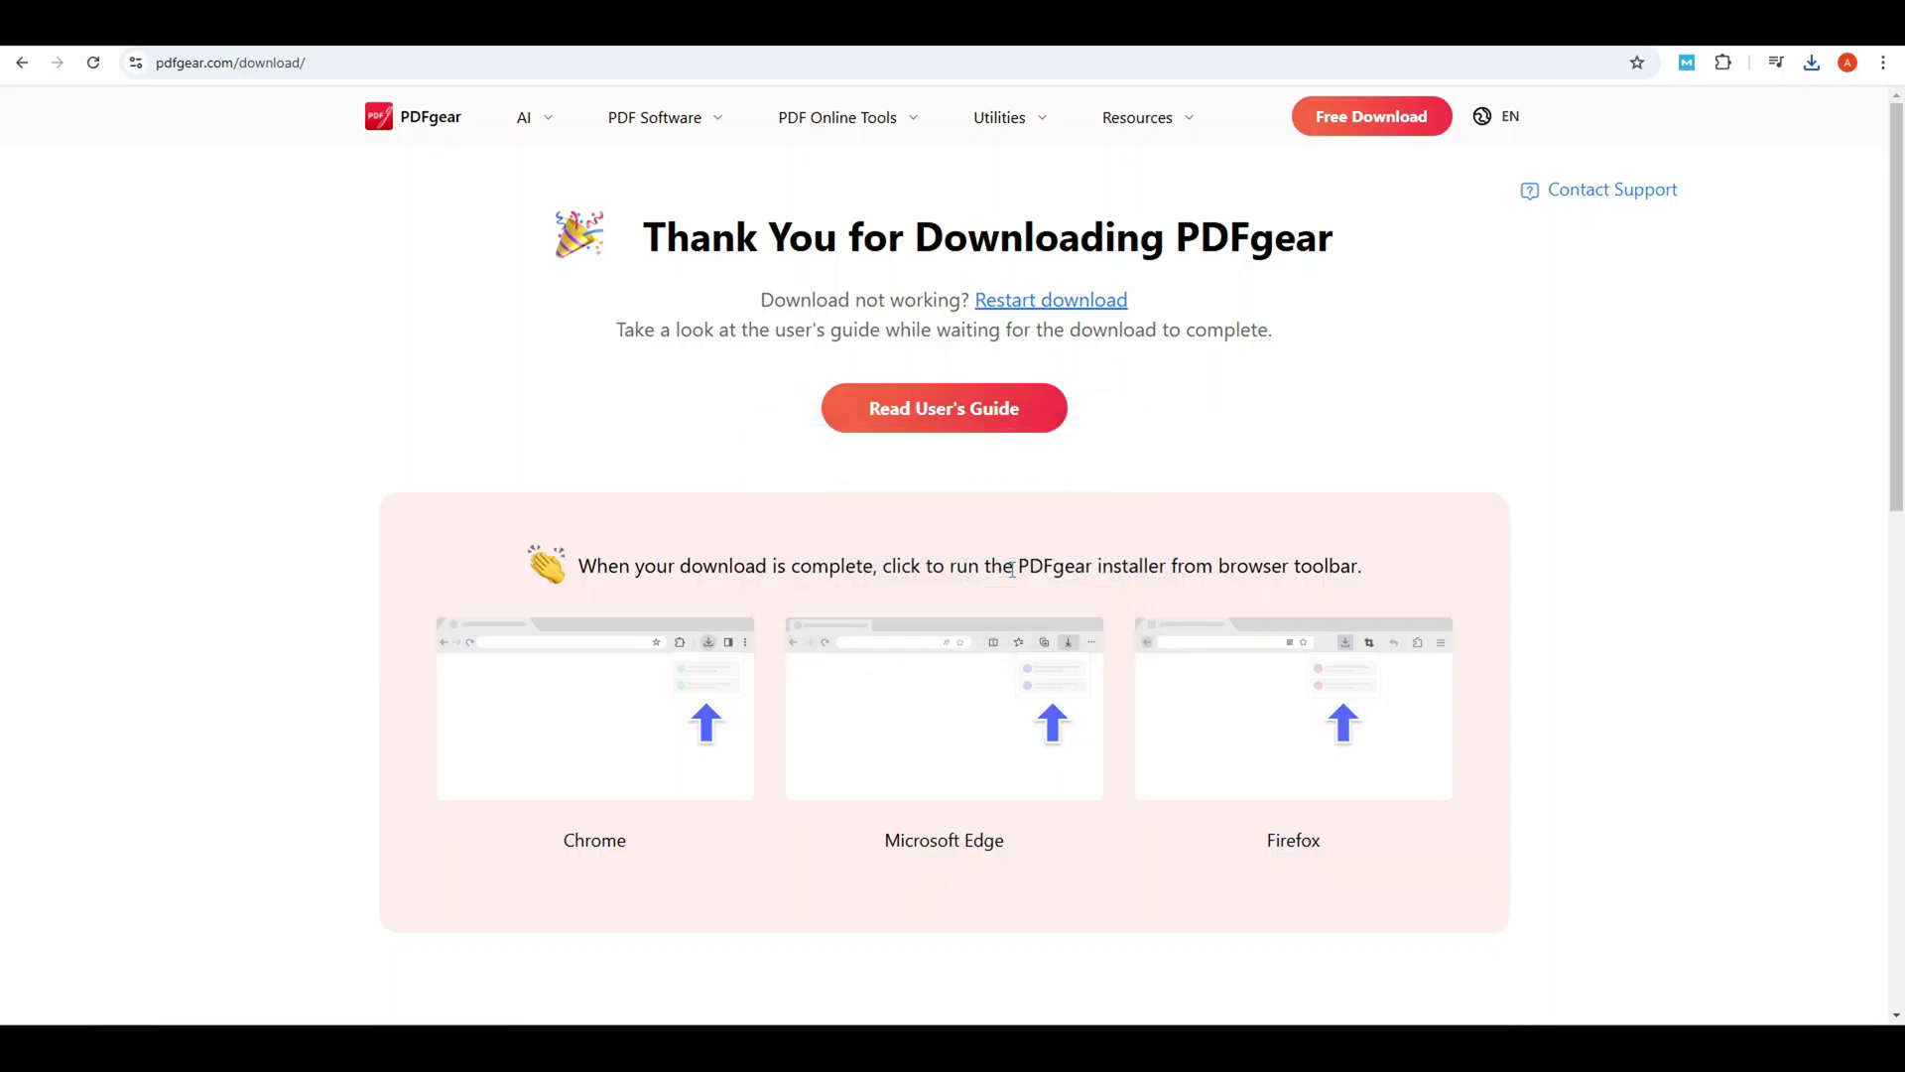
Step: Run the PDFgear setup wizard with the license accepted and default options, then finish and launch
{"action": "left_click", "coordinate": [1115, 716]}
{"action": "left_click", "coordinate": [706, 651]}
{"action": "left_click", "coordinate": [1115, 715]}
{"action": "left_click", "coordinate": [1116, 715]}
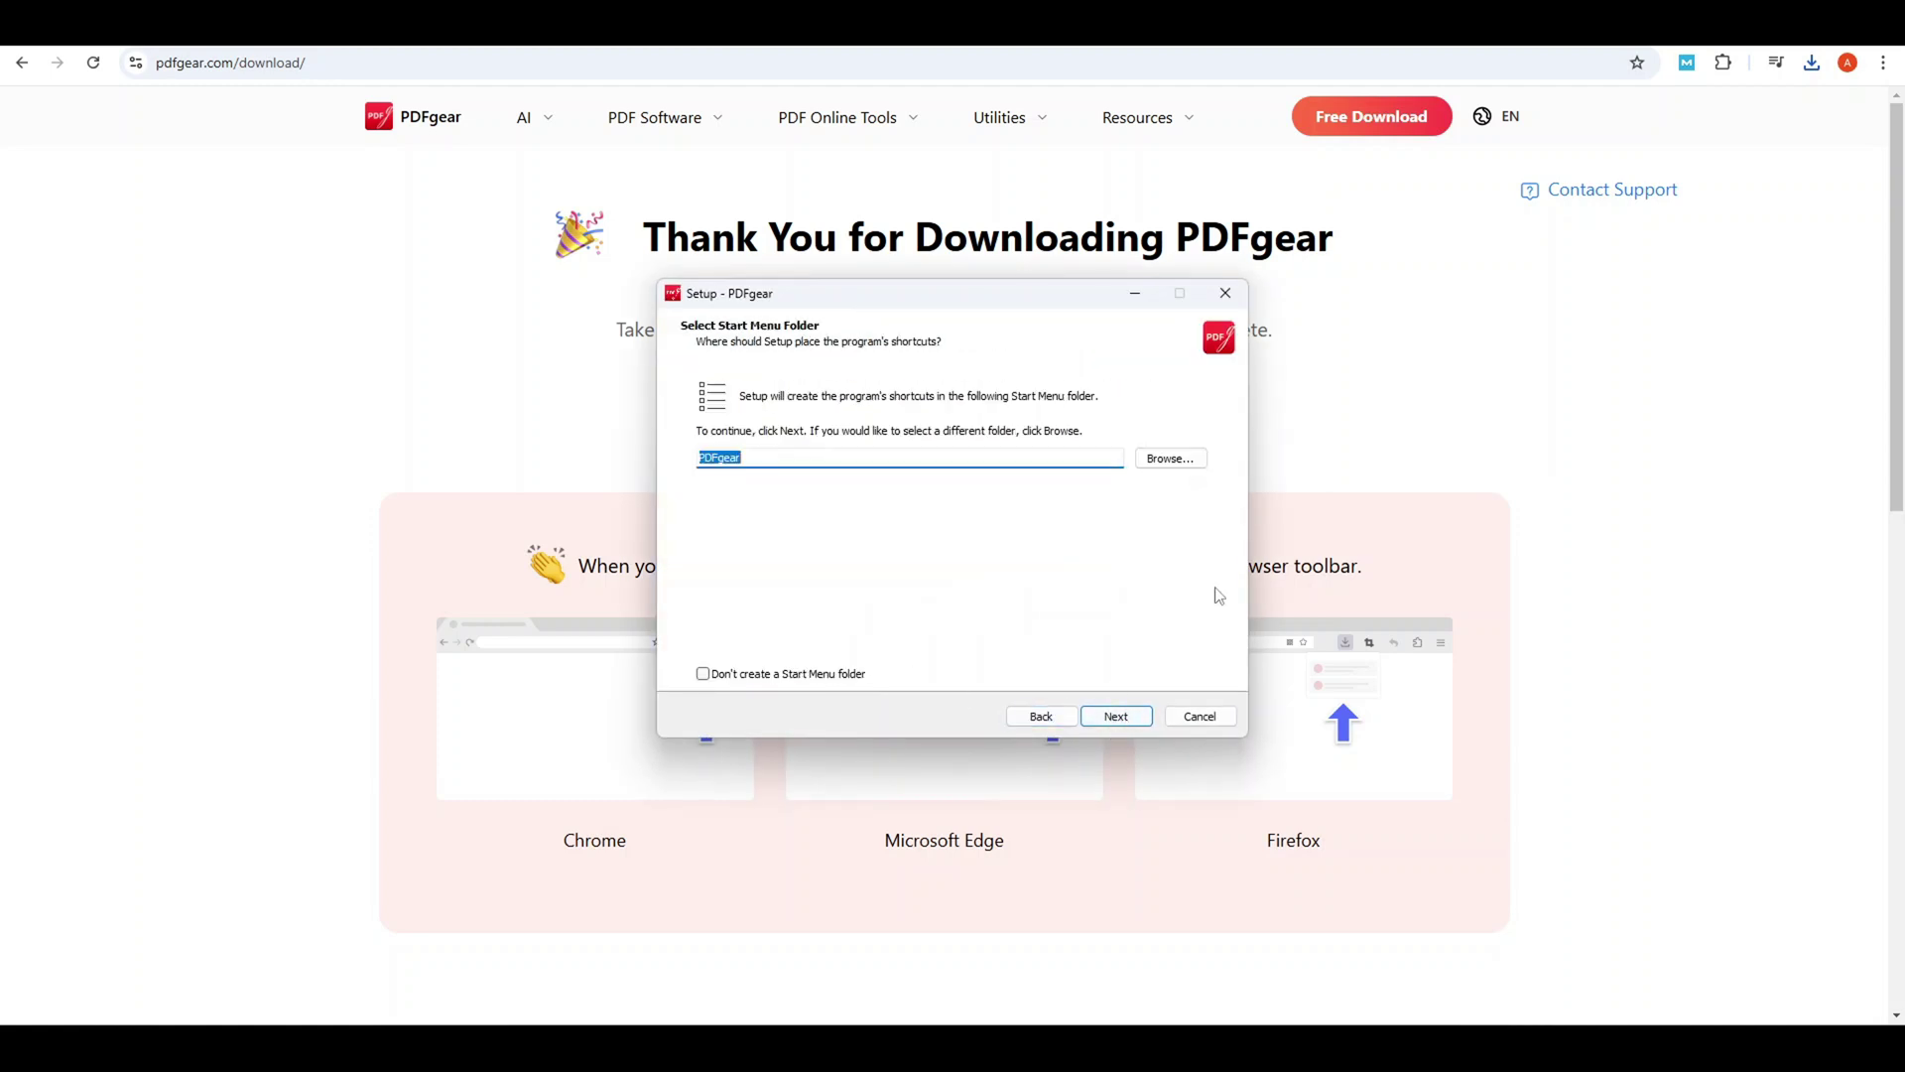
{"action": "left_click", "coordinate": [1115, 716]}
{"action": "left_click", "coordinate": [1115, 716]}
{"action": "left_click", "coordinate": [1116, 716]}
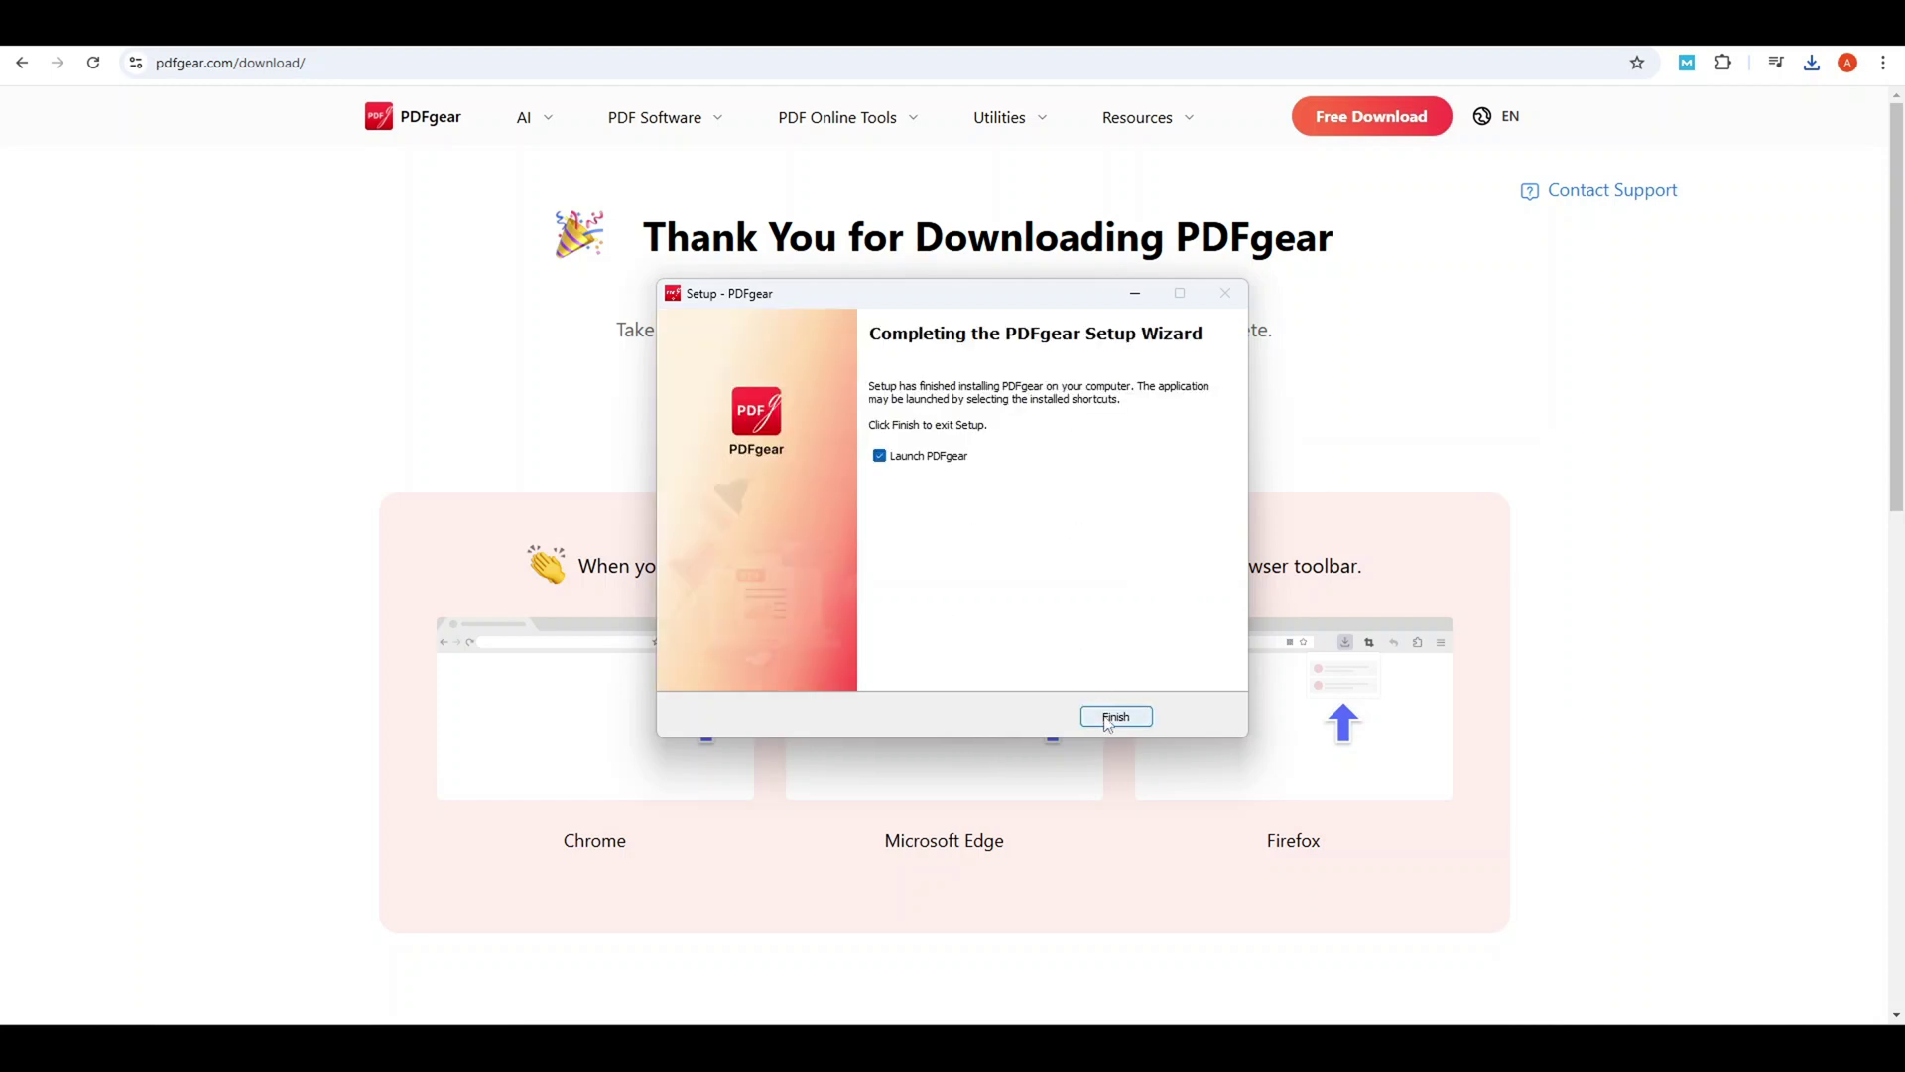
{"action": "left_click", "coordinate": [1114, 717]}
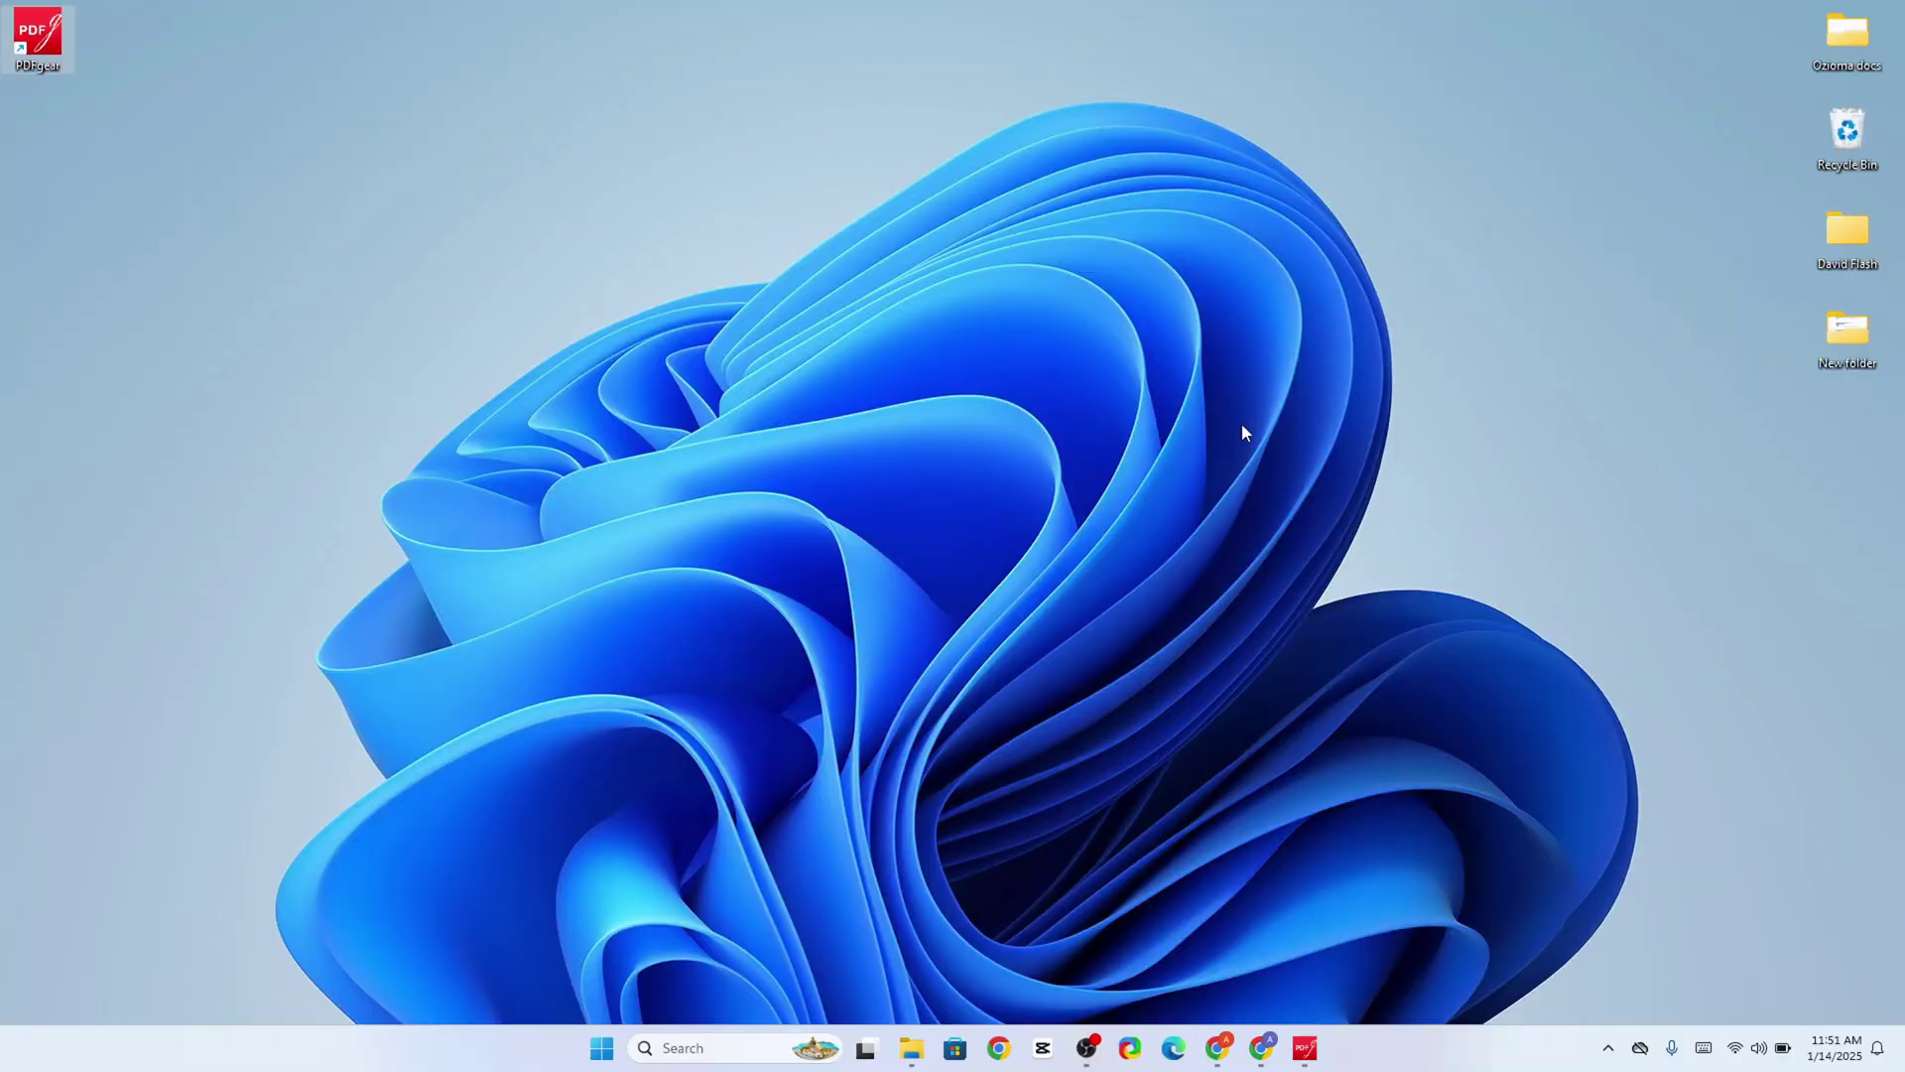
{"action": "double_click", "coordinate": [1848, 336]}
{"action": "left_click_drag", "start_coordinate": [1472, 296], "coordinate": [1035, 217]}
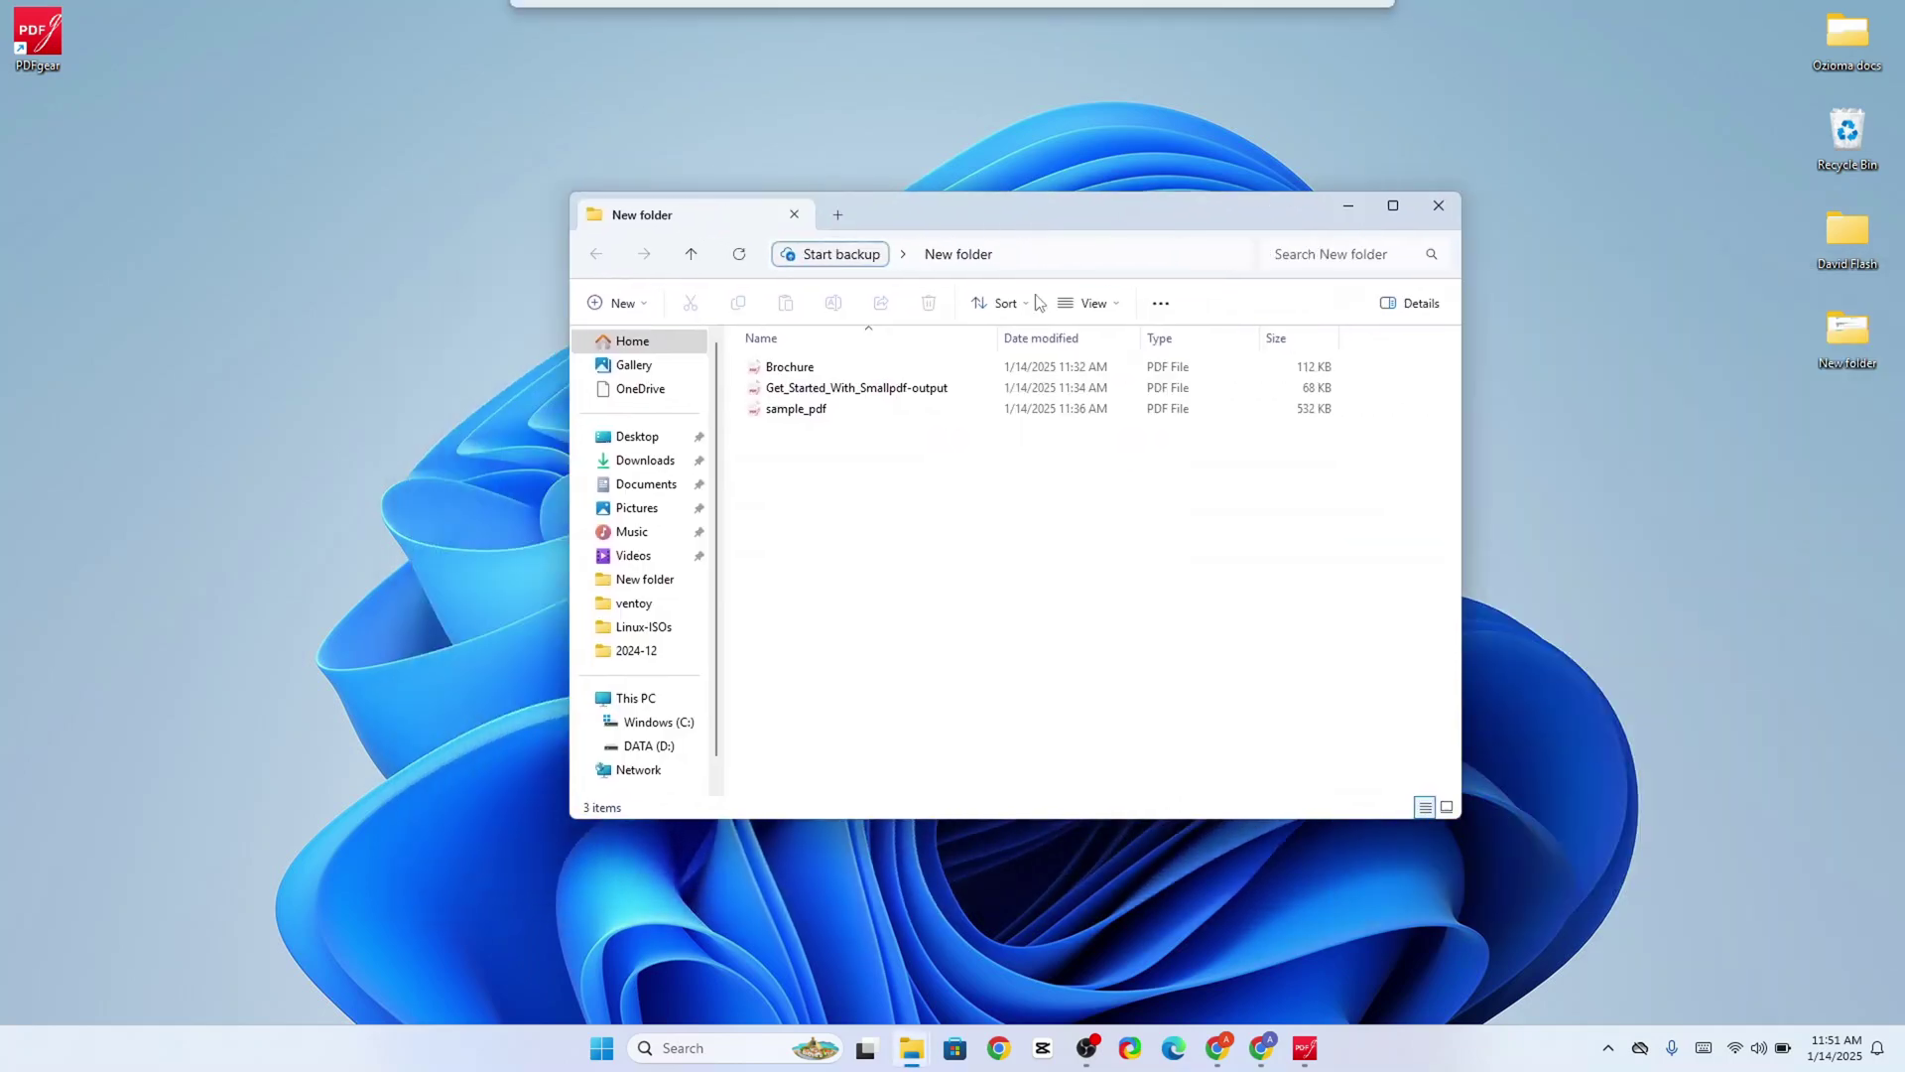
{"action": "left_click", "coordinate": [1439, 209]}
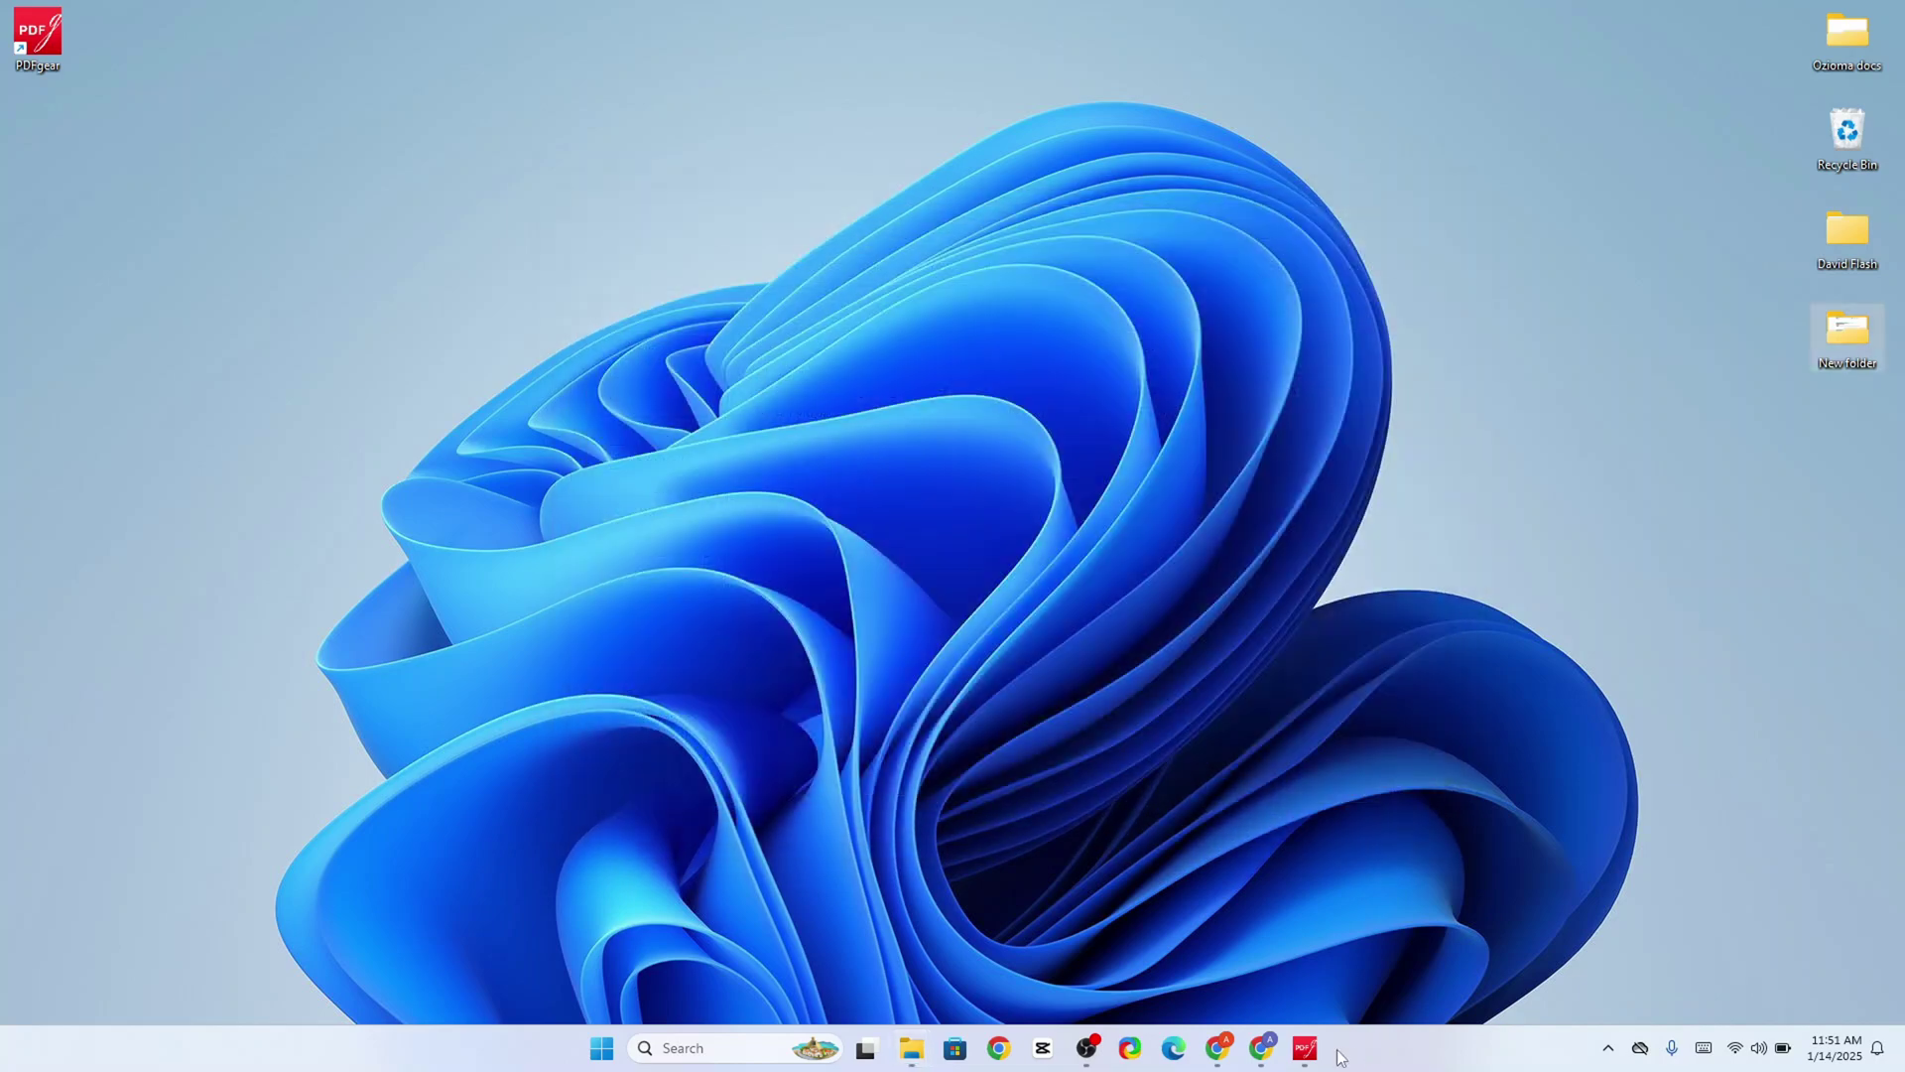
Step: Open Brochure.pdf from Desktop > New folder in PDFgear
{"action": "left_click", "coordinate": [1305, 1048]}
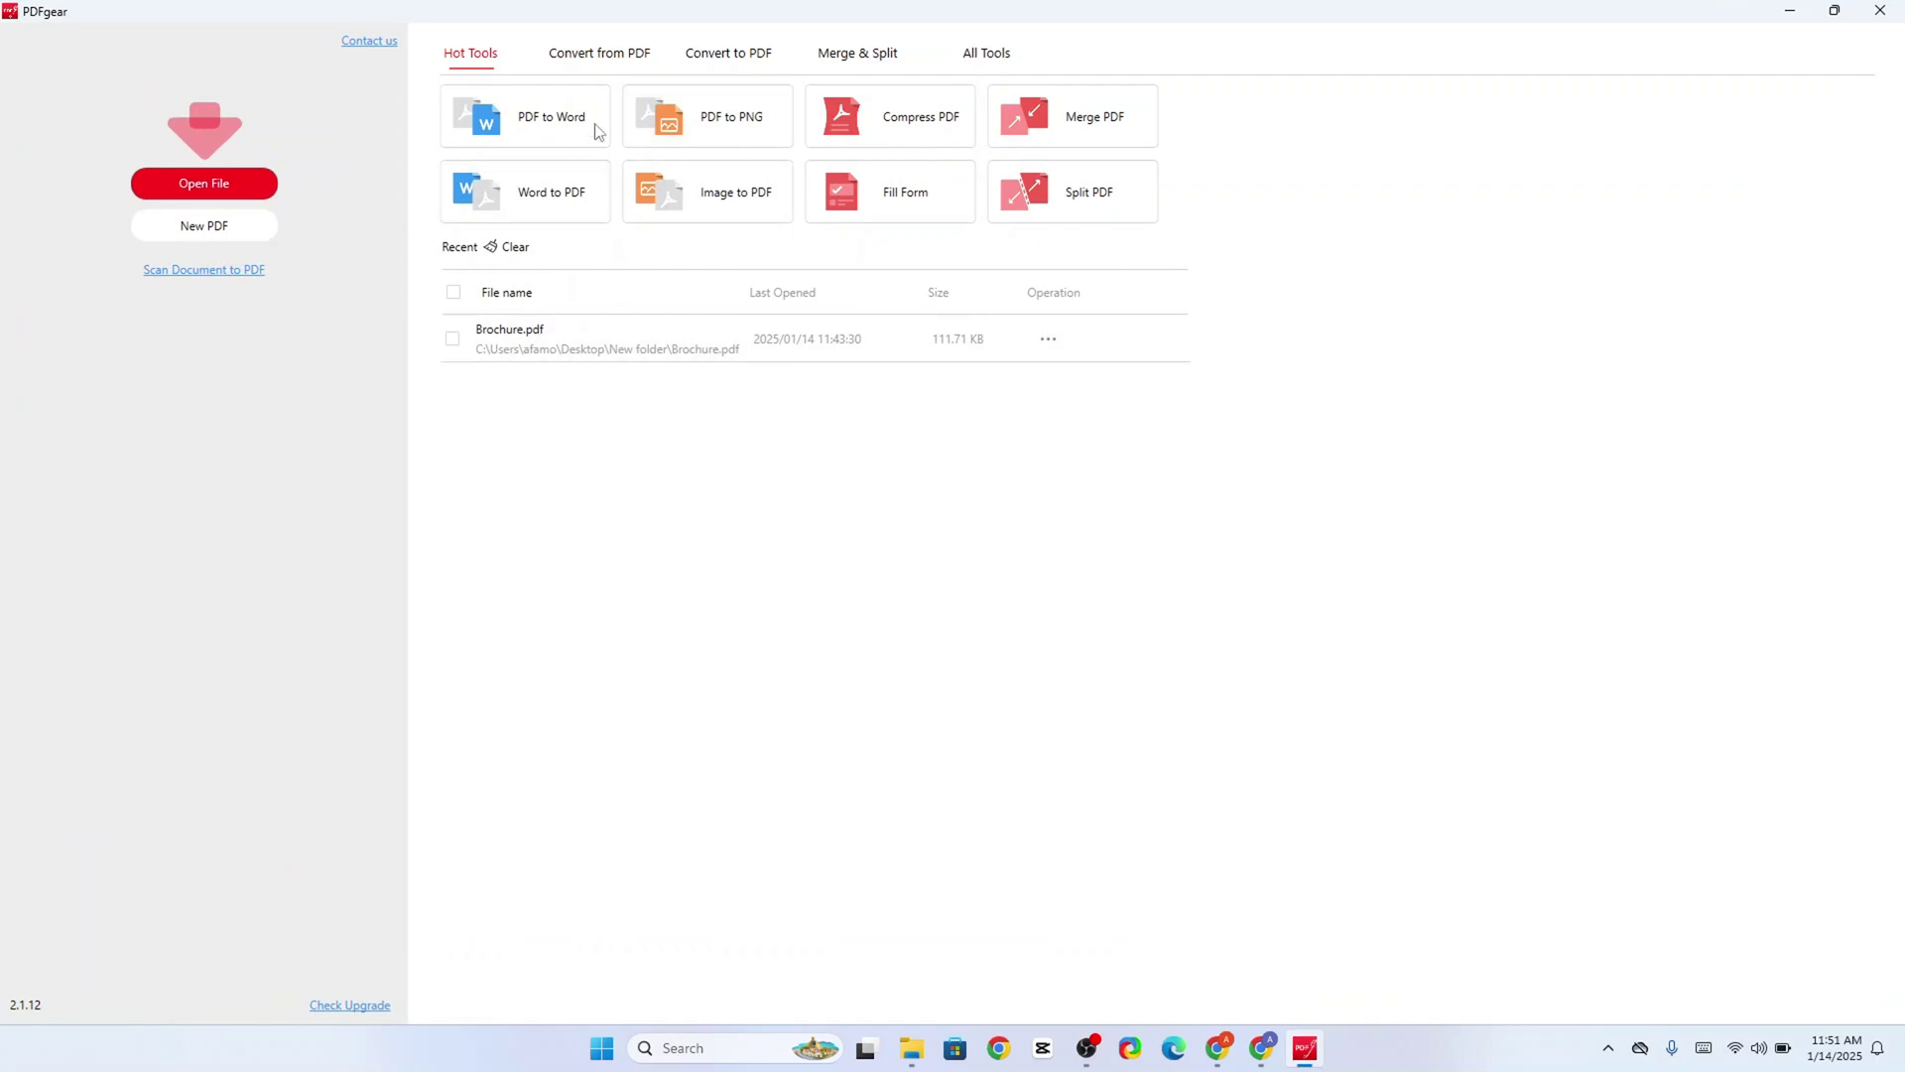
{"action": "left_click", "coordinate": [210, 188]}
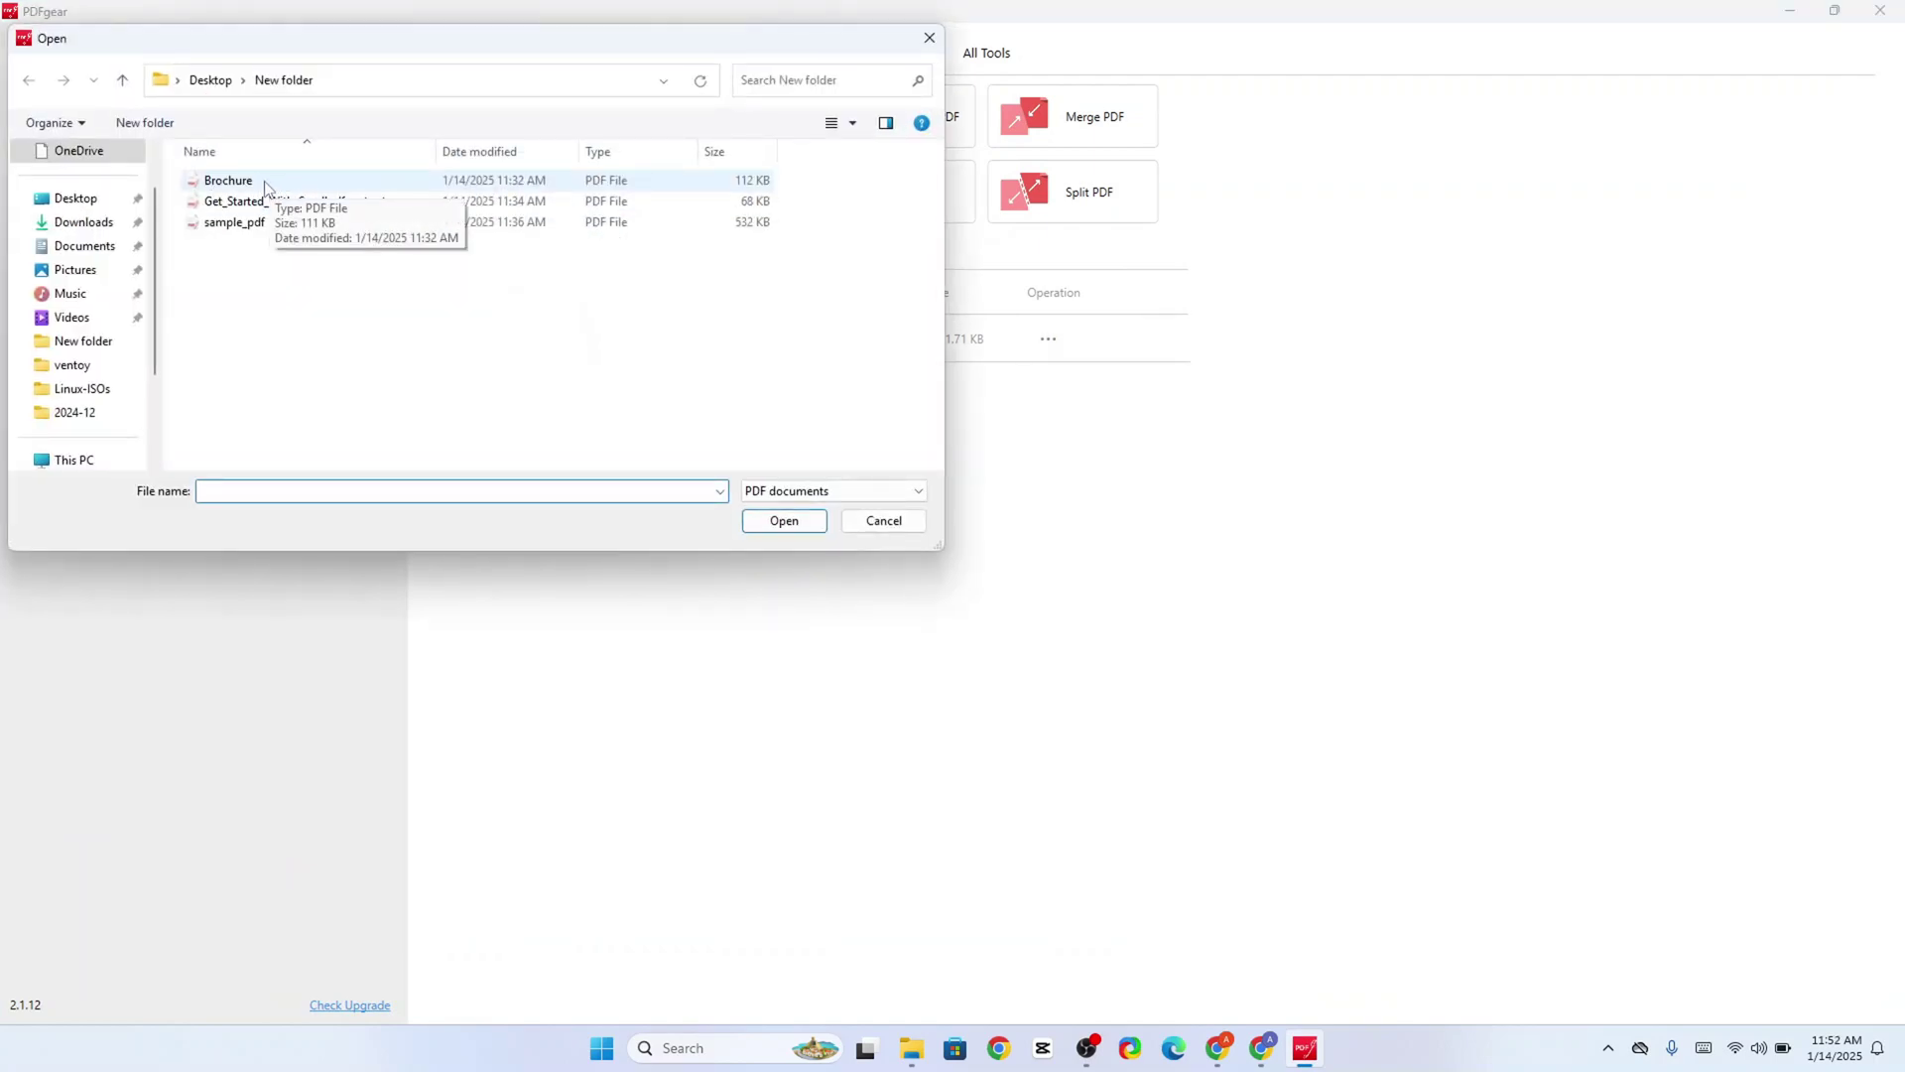
{"action": "double_click", "coordinate": [263, 183]}
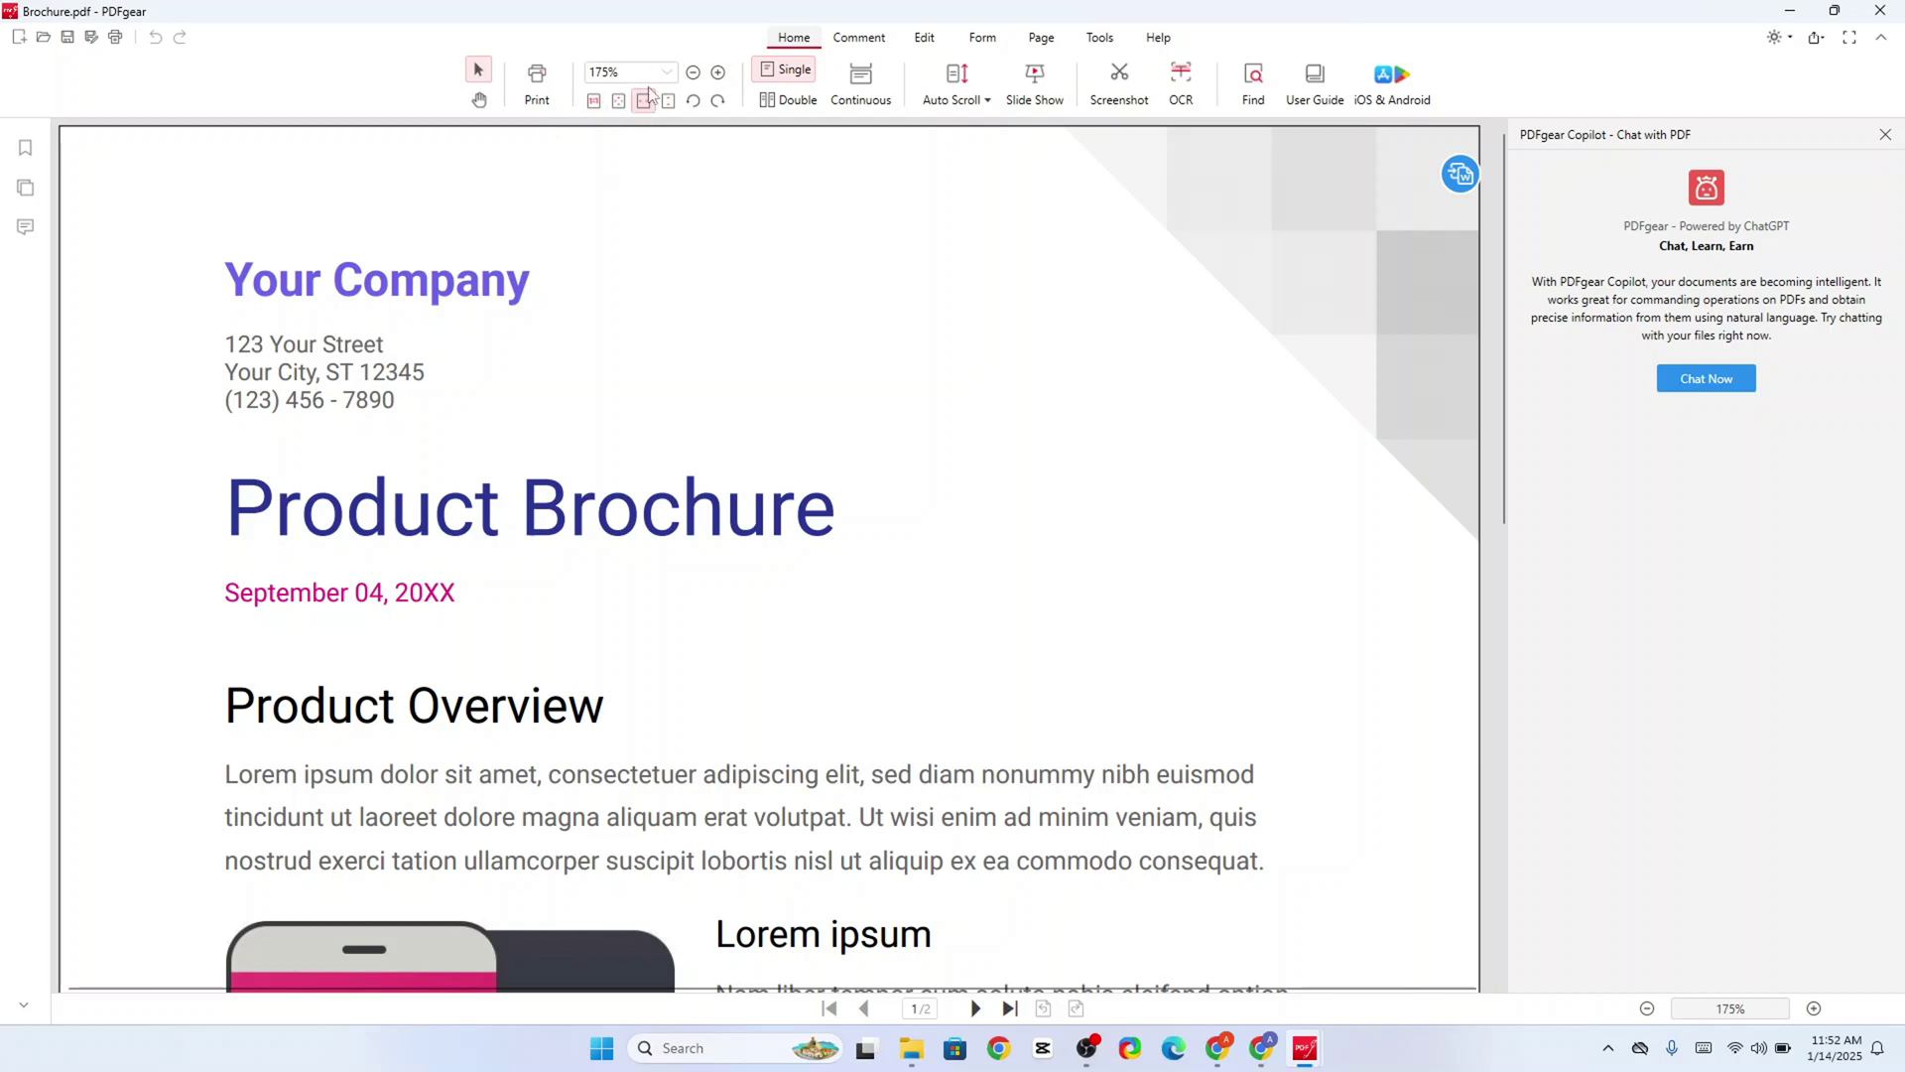
{"action": "left_click", "coordinate": [593, 101]}
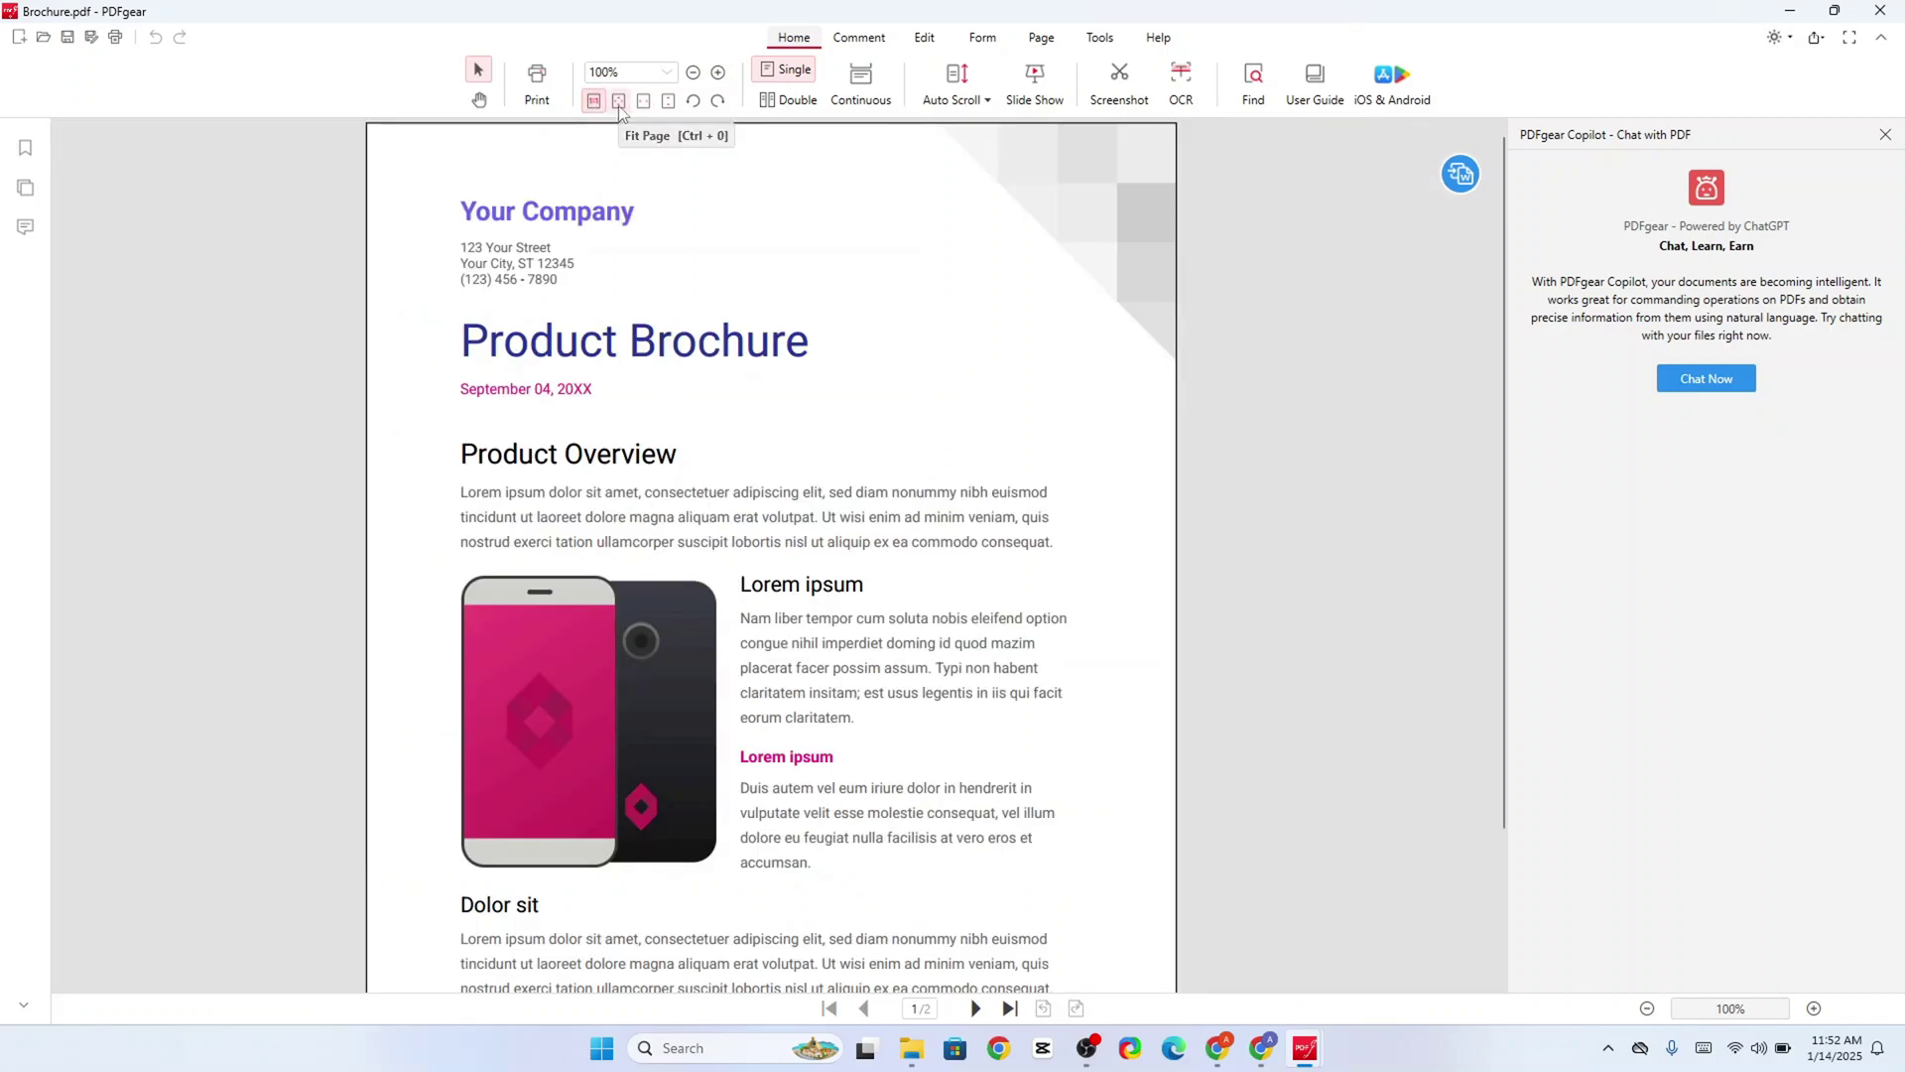
{"action": "left_click", "coordinate": [618, 101]}
{"action": "left_click", "coordinate": [644, 101]}
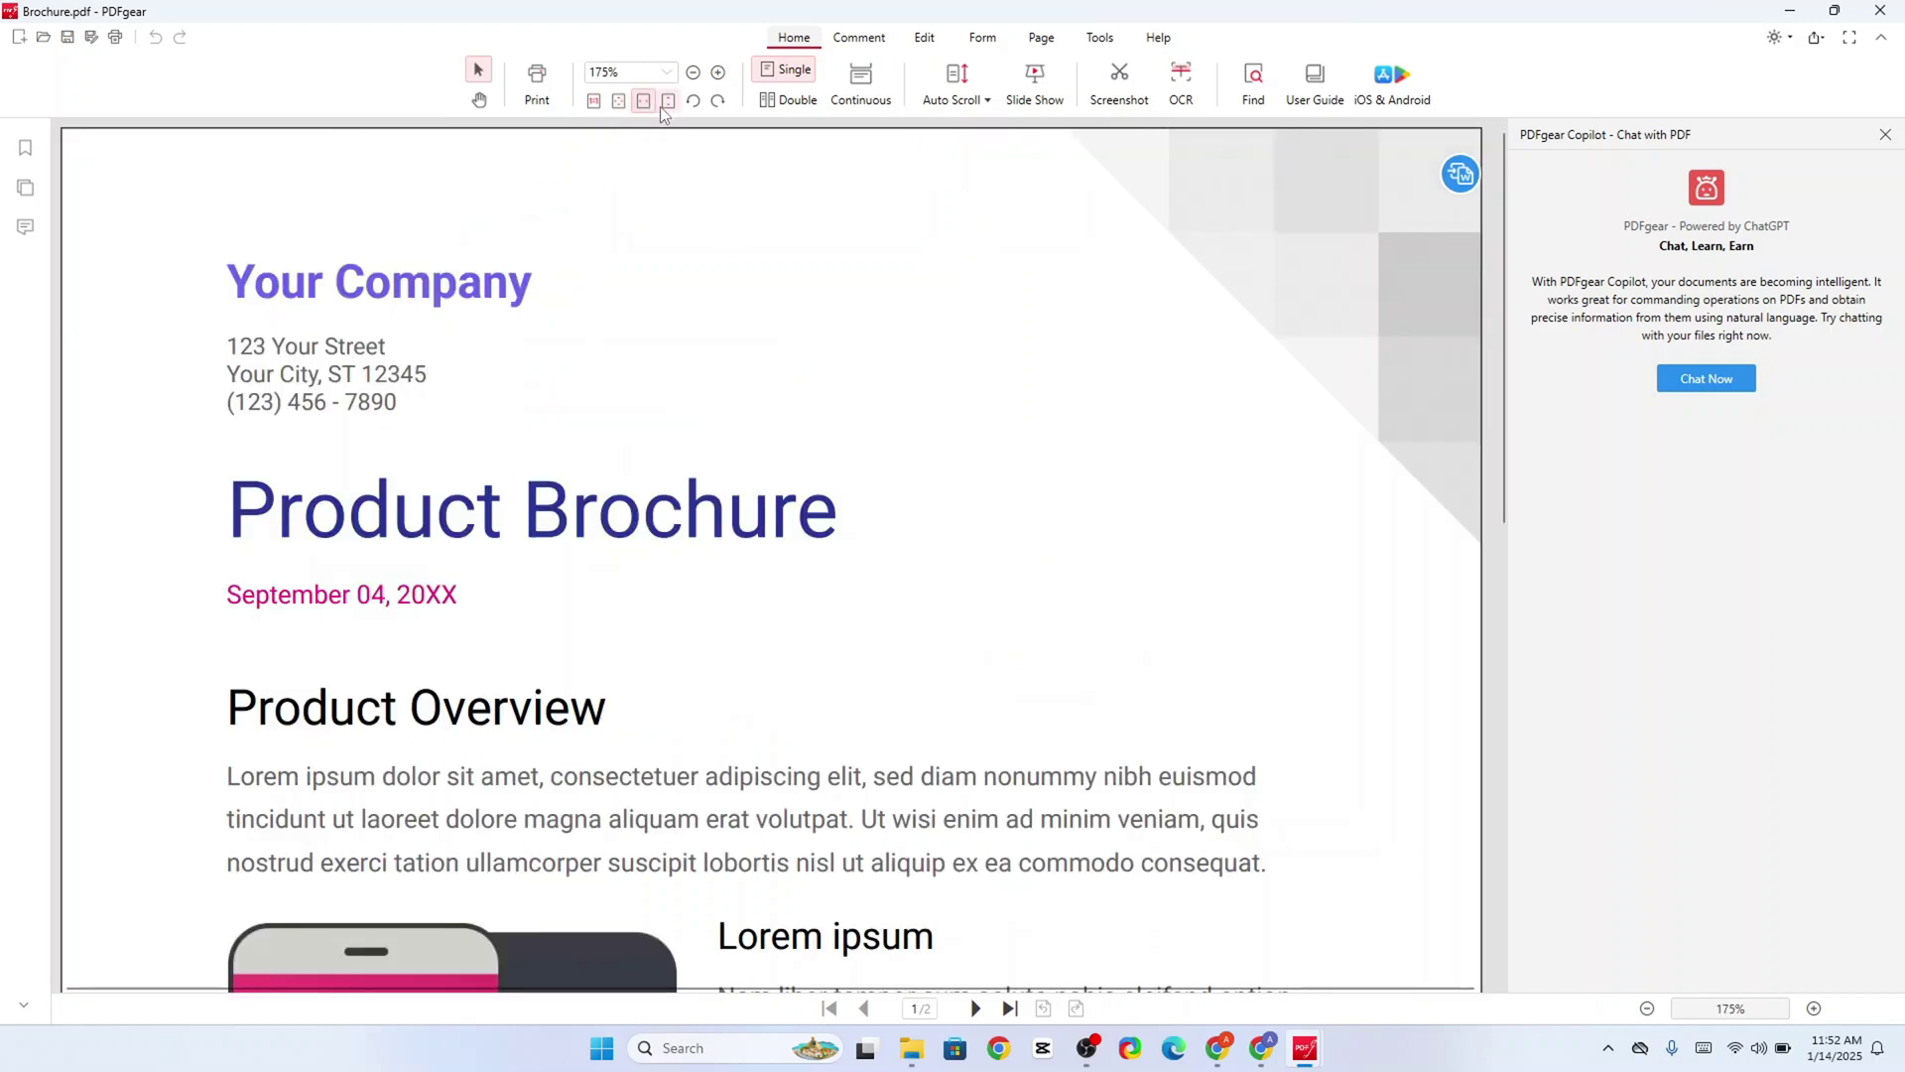
{"action": "left_click", "coordinate": [663, 103]}
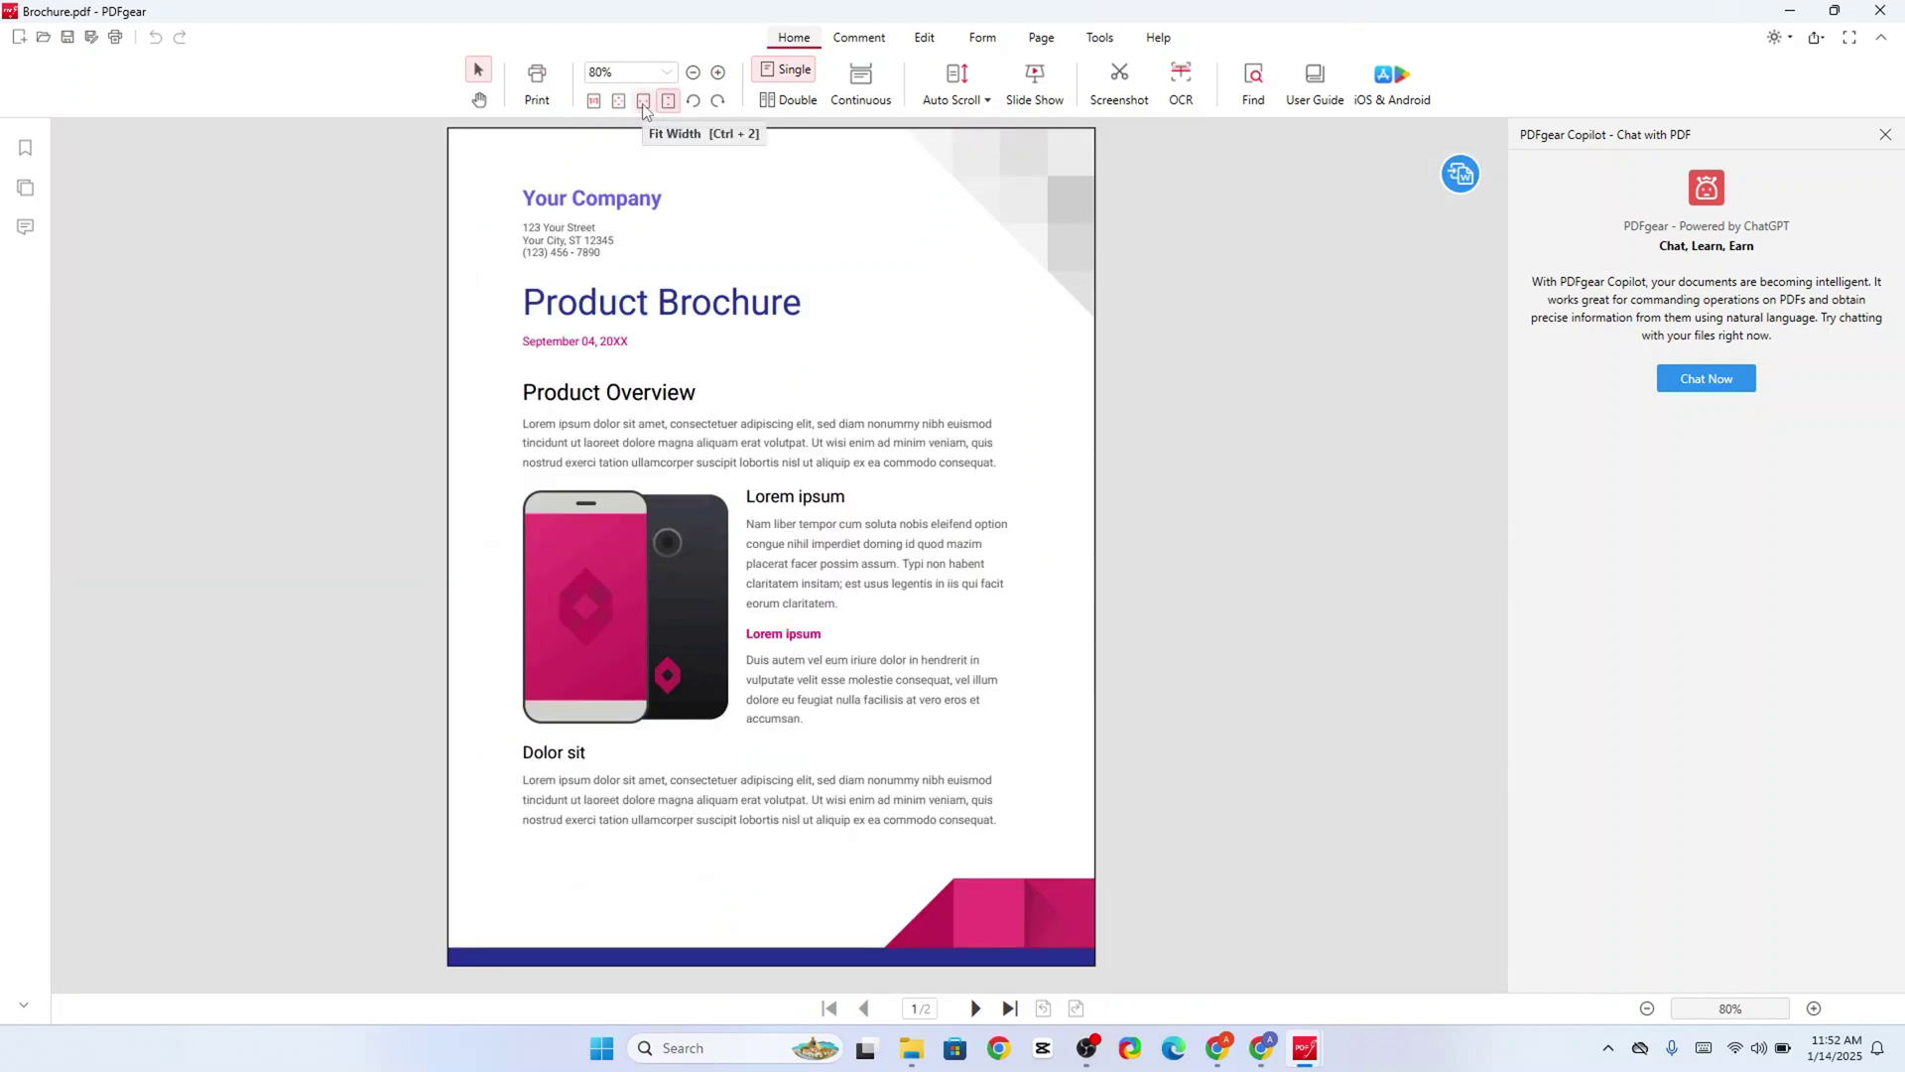
{"action": "left_click", "coordinate": [643, 102]}
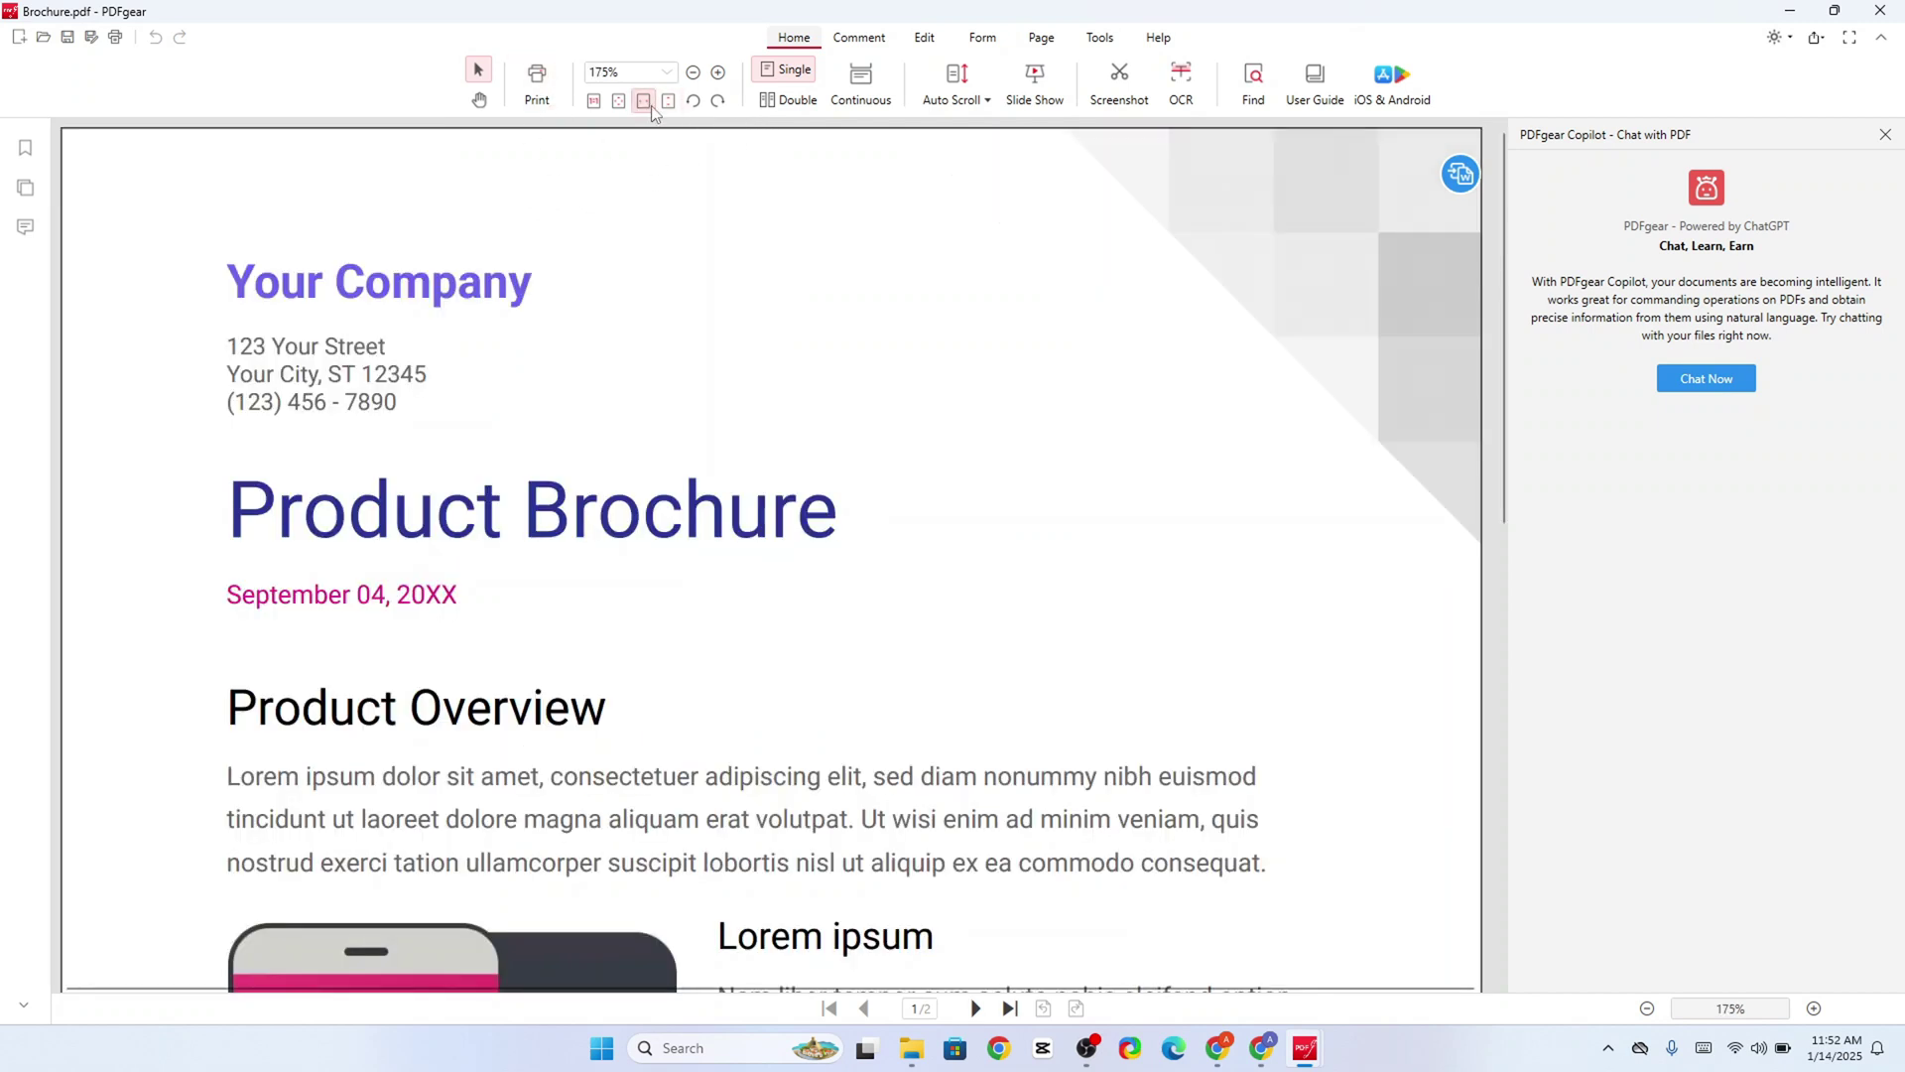
{"action": "left_click", "coordinate": [777, 101]}
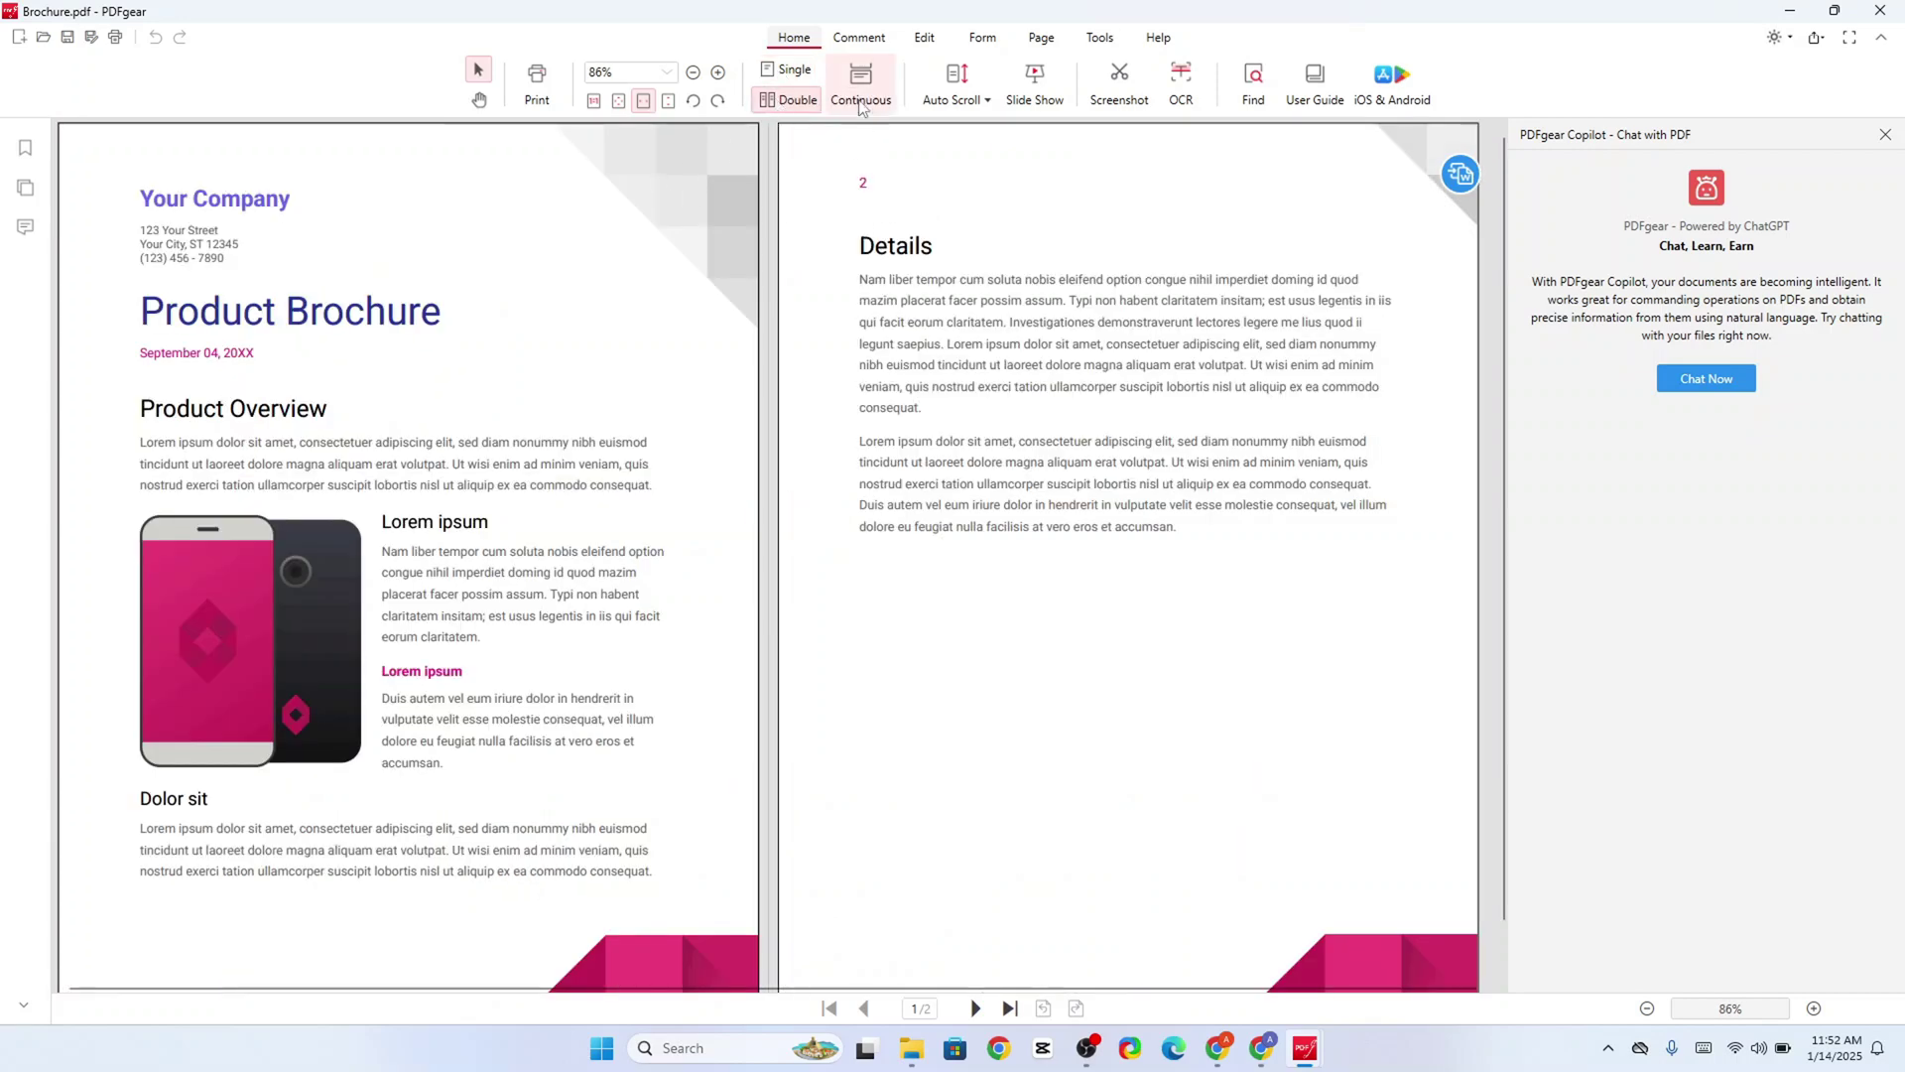
{"action": "left_click", "coordinate": [787, 71]}
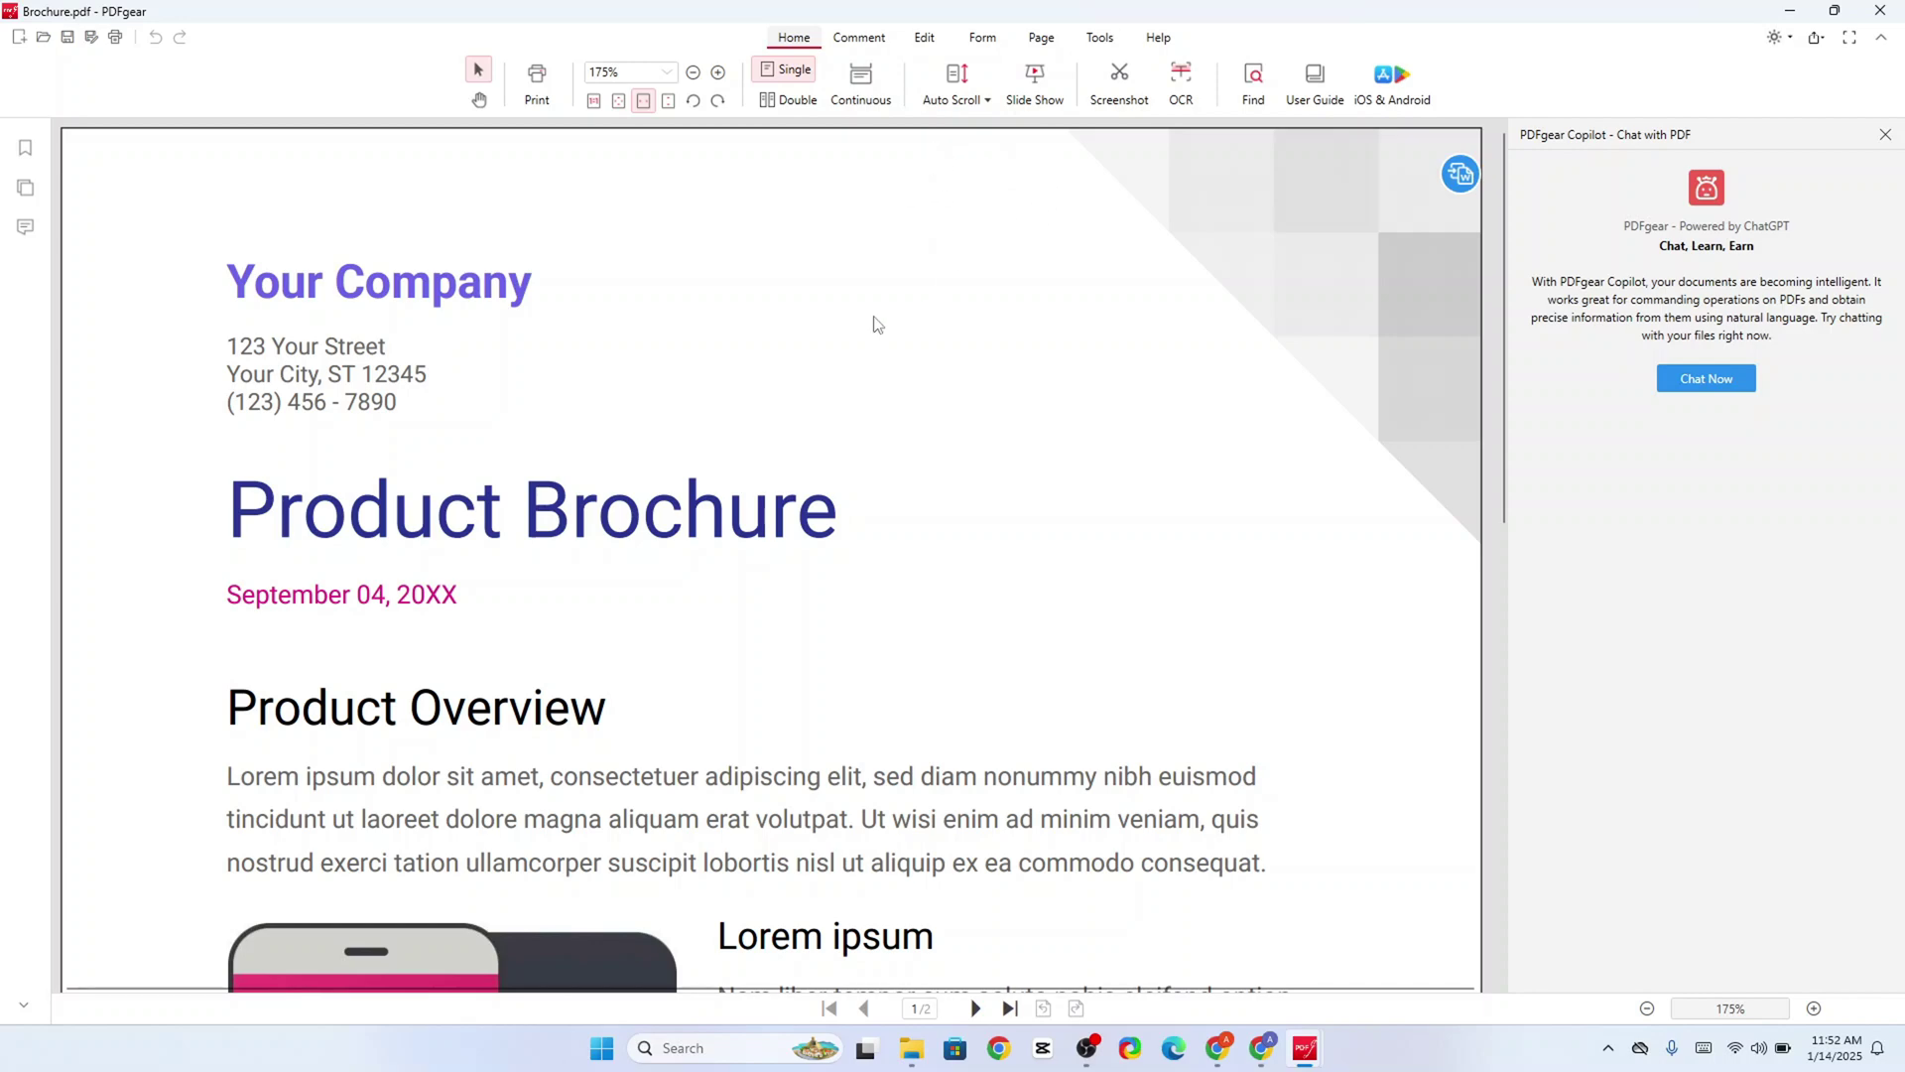
{"action": "left_click", "coordinate": [1122, 88]}
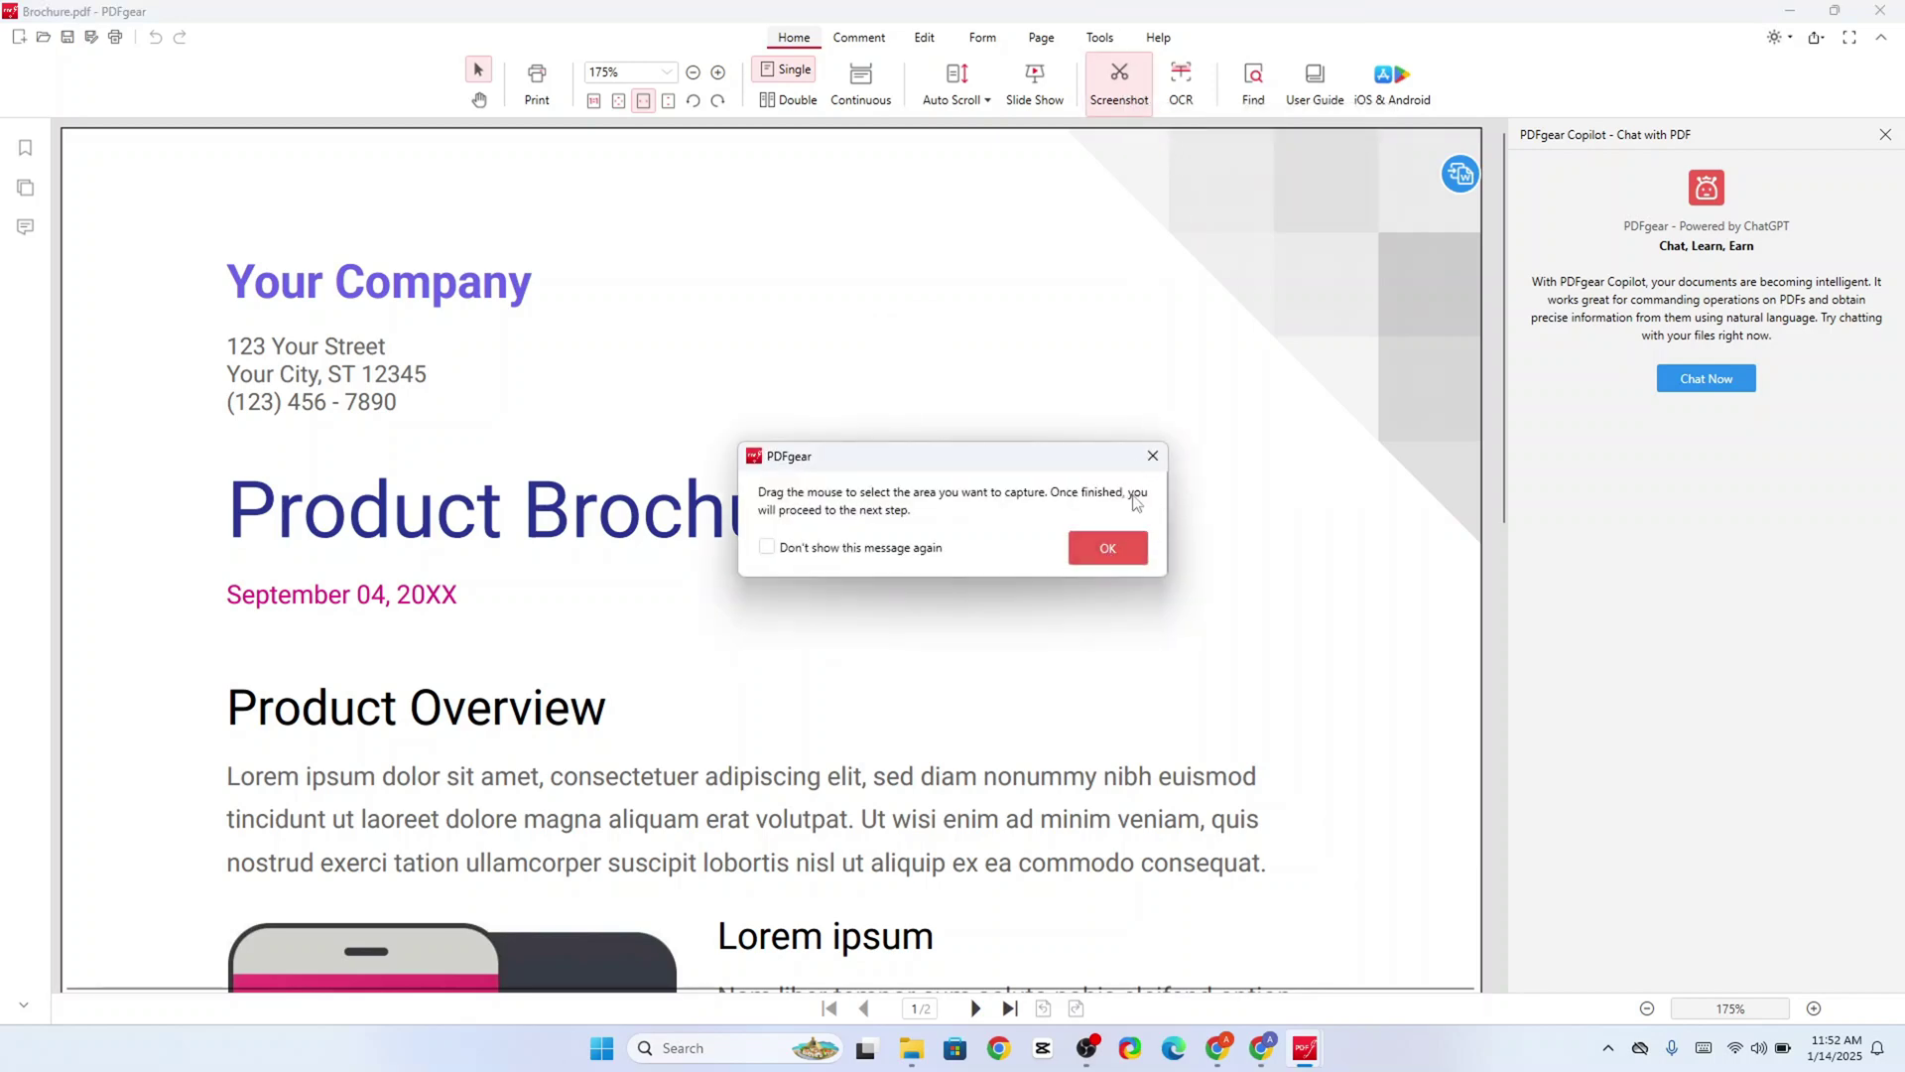
{"action": "left_click", "coordinate": [1106, 544]}
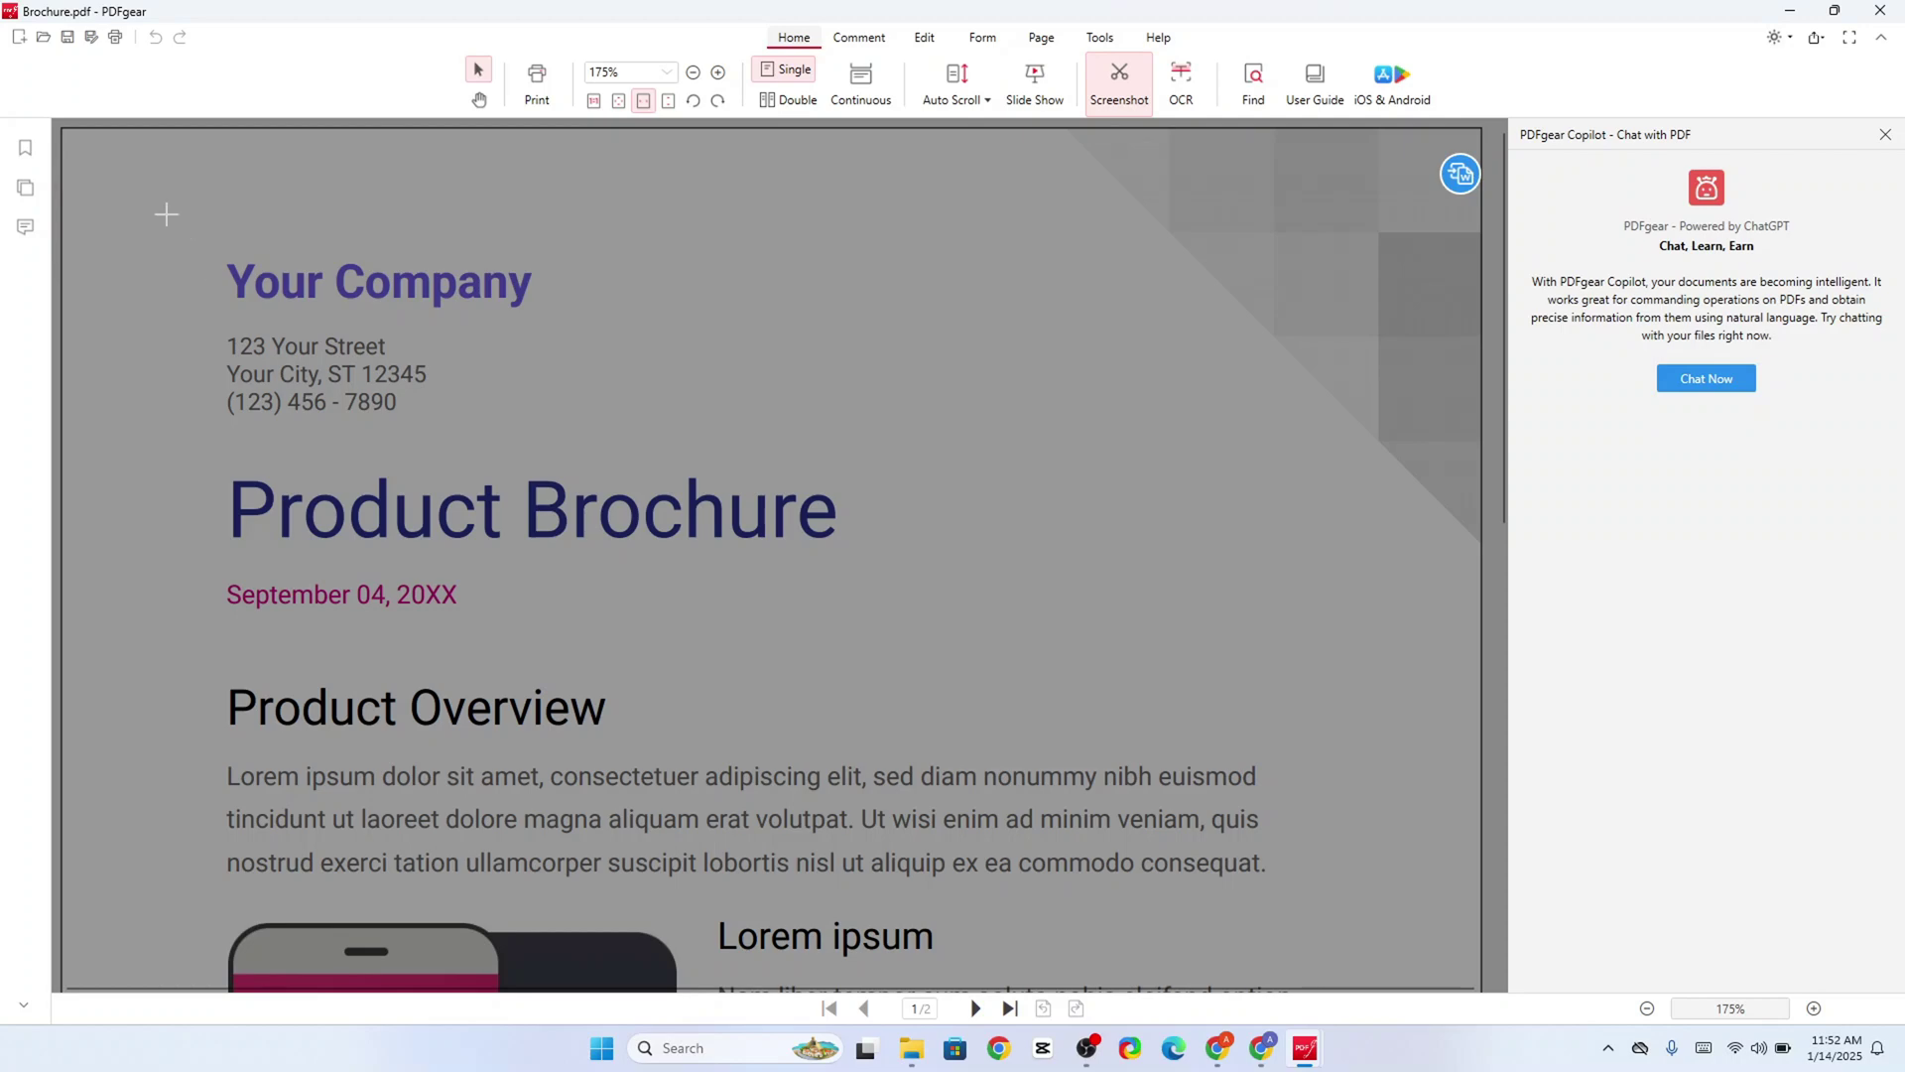
{"action": "mouse_move", "coordinate": [167, 214]}
{"action": "left_mouse_down"}
{"action": "mouse_move", "coordinate": [289, 631]}
{"action": "mouse_move", "coordinate": [1405, 663]}
{"action": "left_mouse_up"}
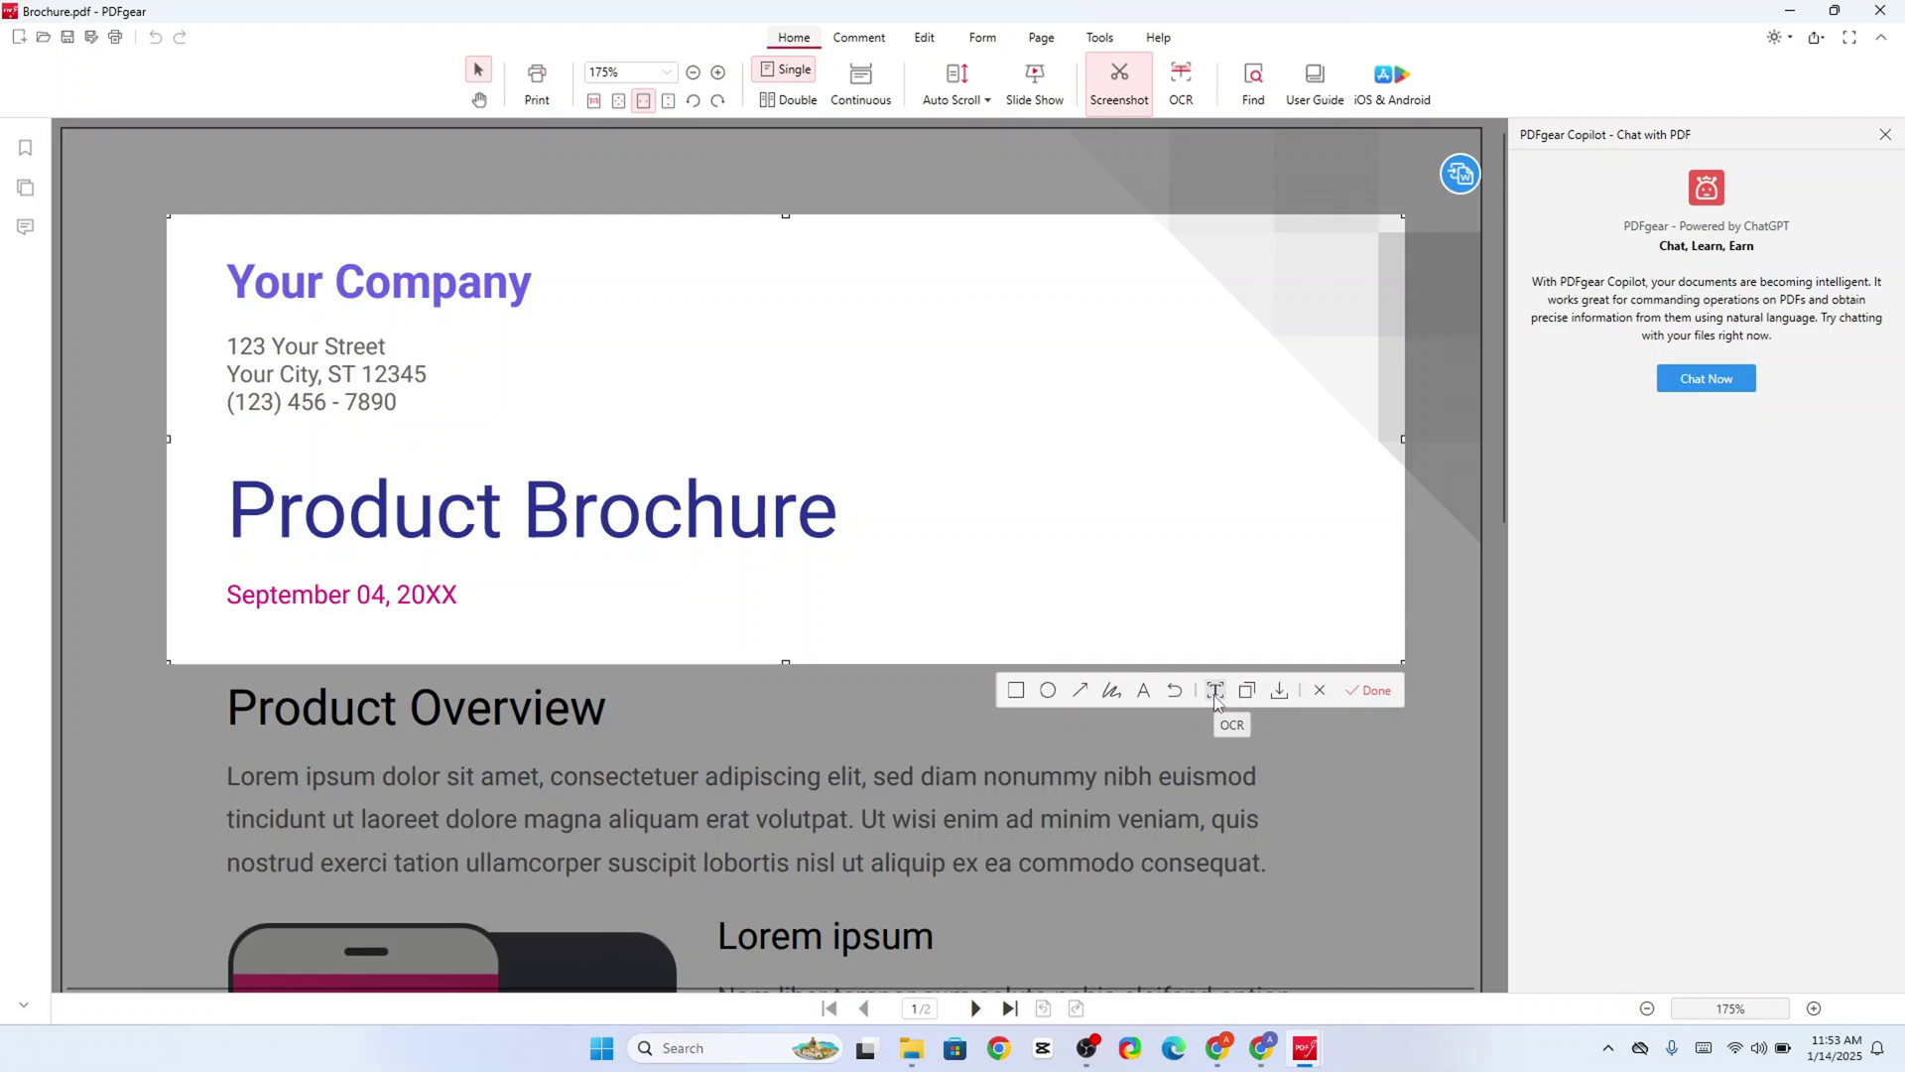
{"action": "left_click", "coordinate": [1216, 691]}
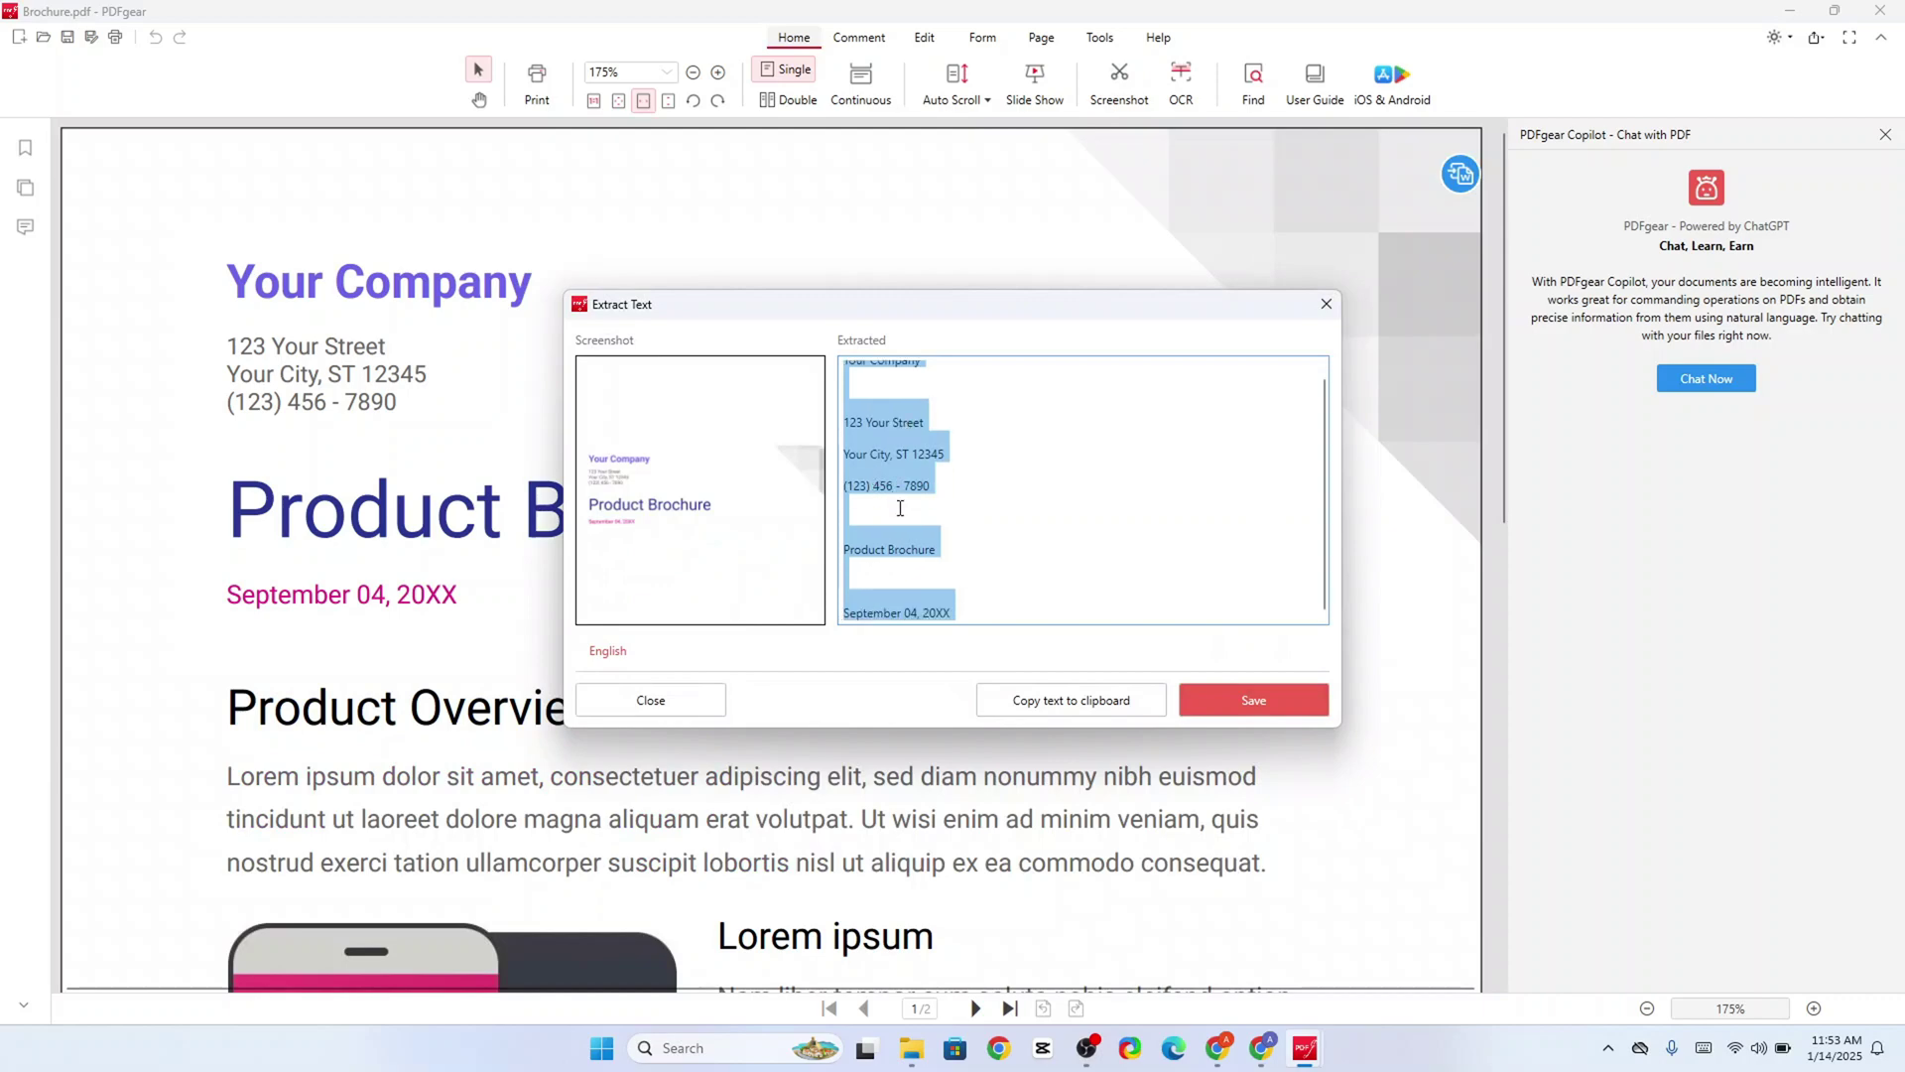
{"action": "scroll", "coordinate": [901, 482], "scroll_direction": "down", "scroll_amount": 1}
{"action": "left_click", "coordinate": [672, 711]}
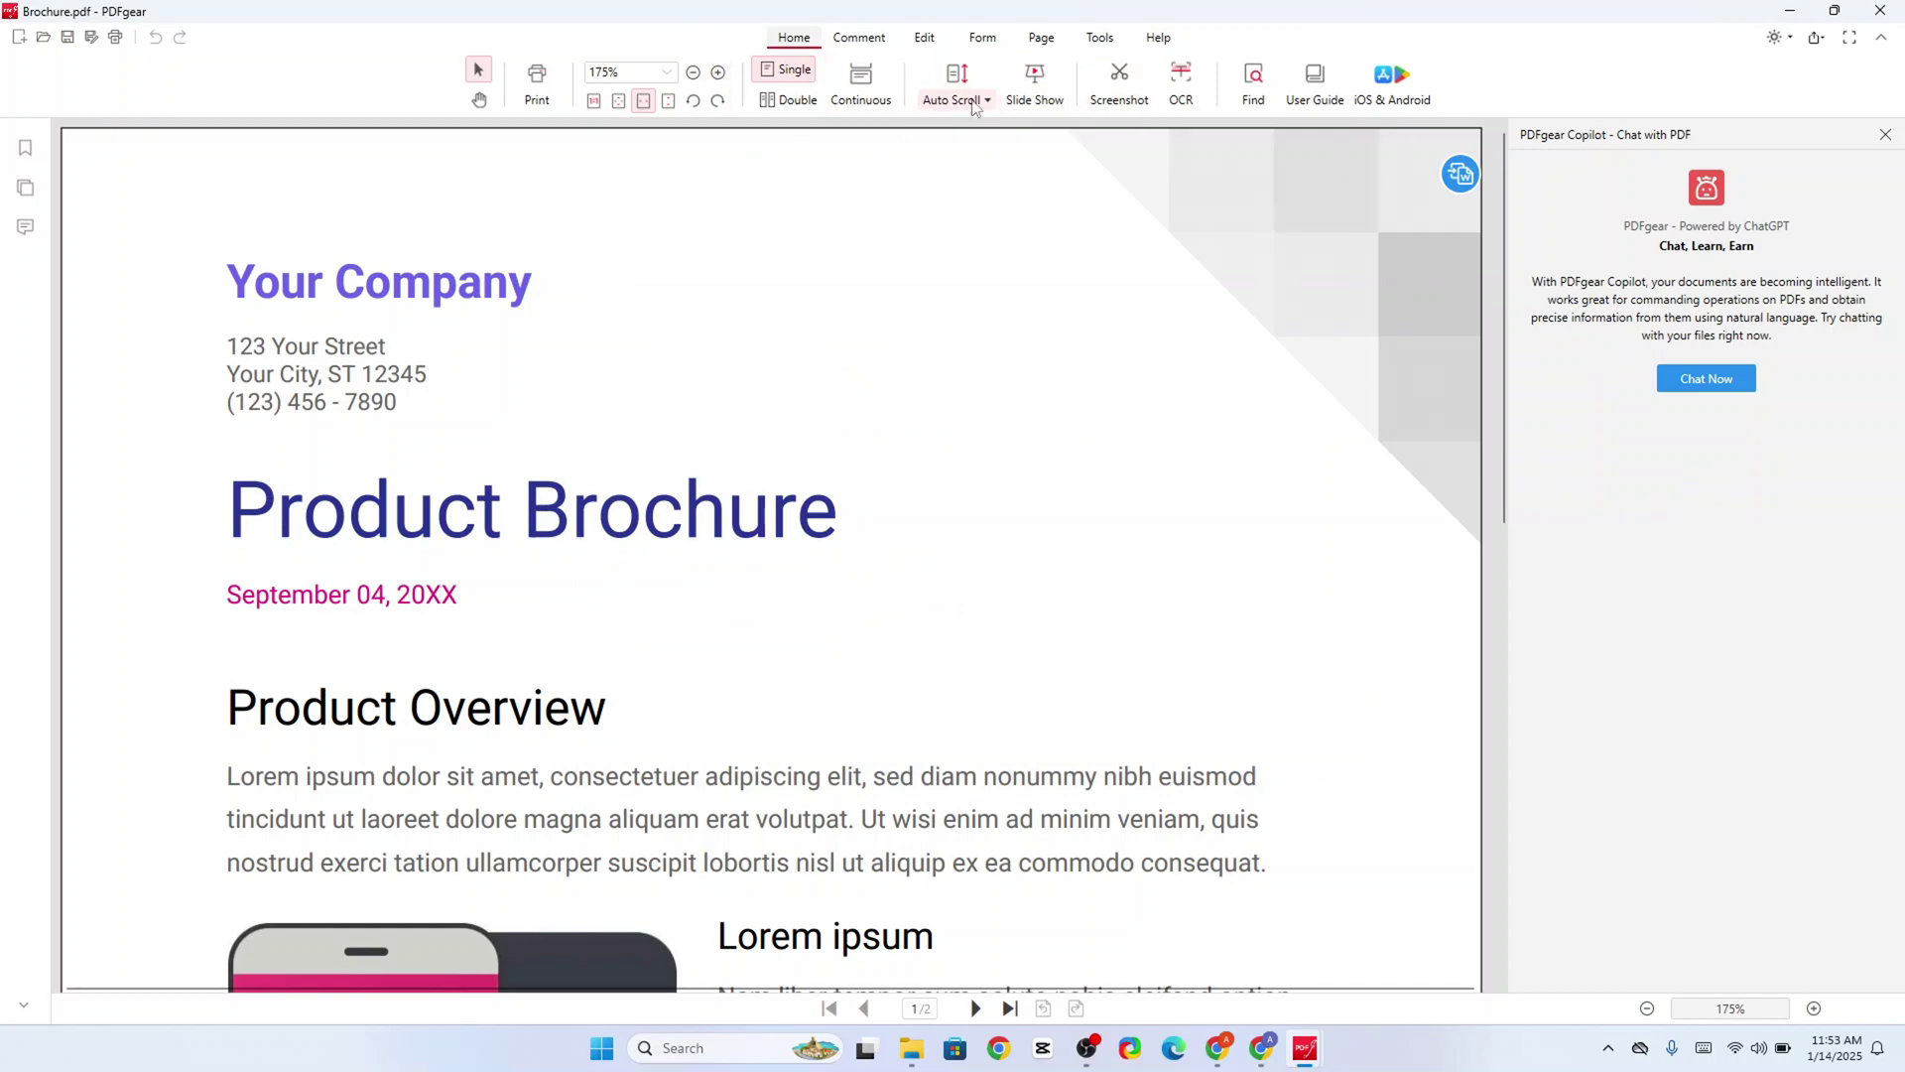
{"action": "left_click", "coordinate": [1187, 94]}
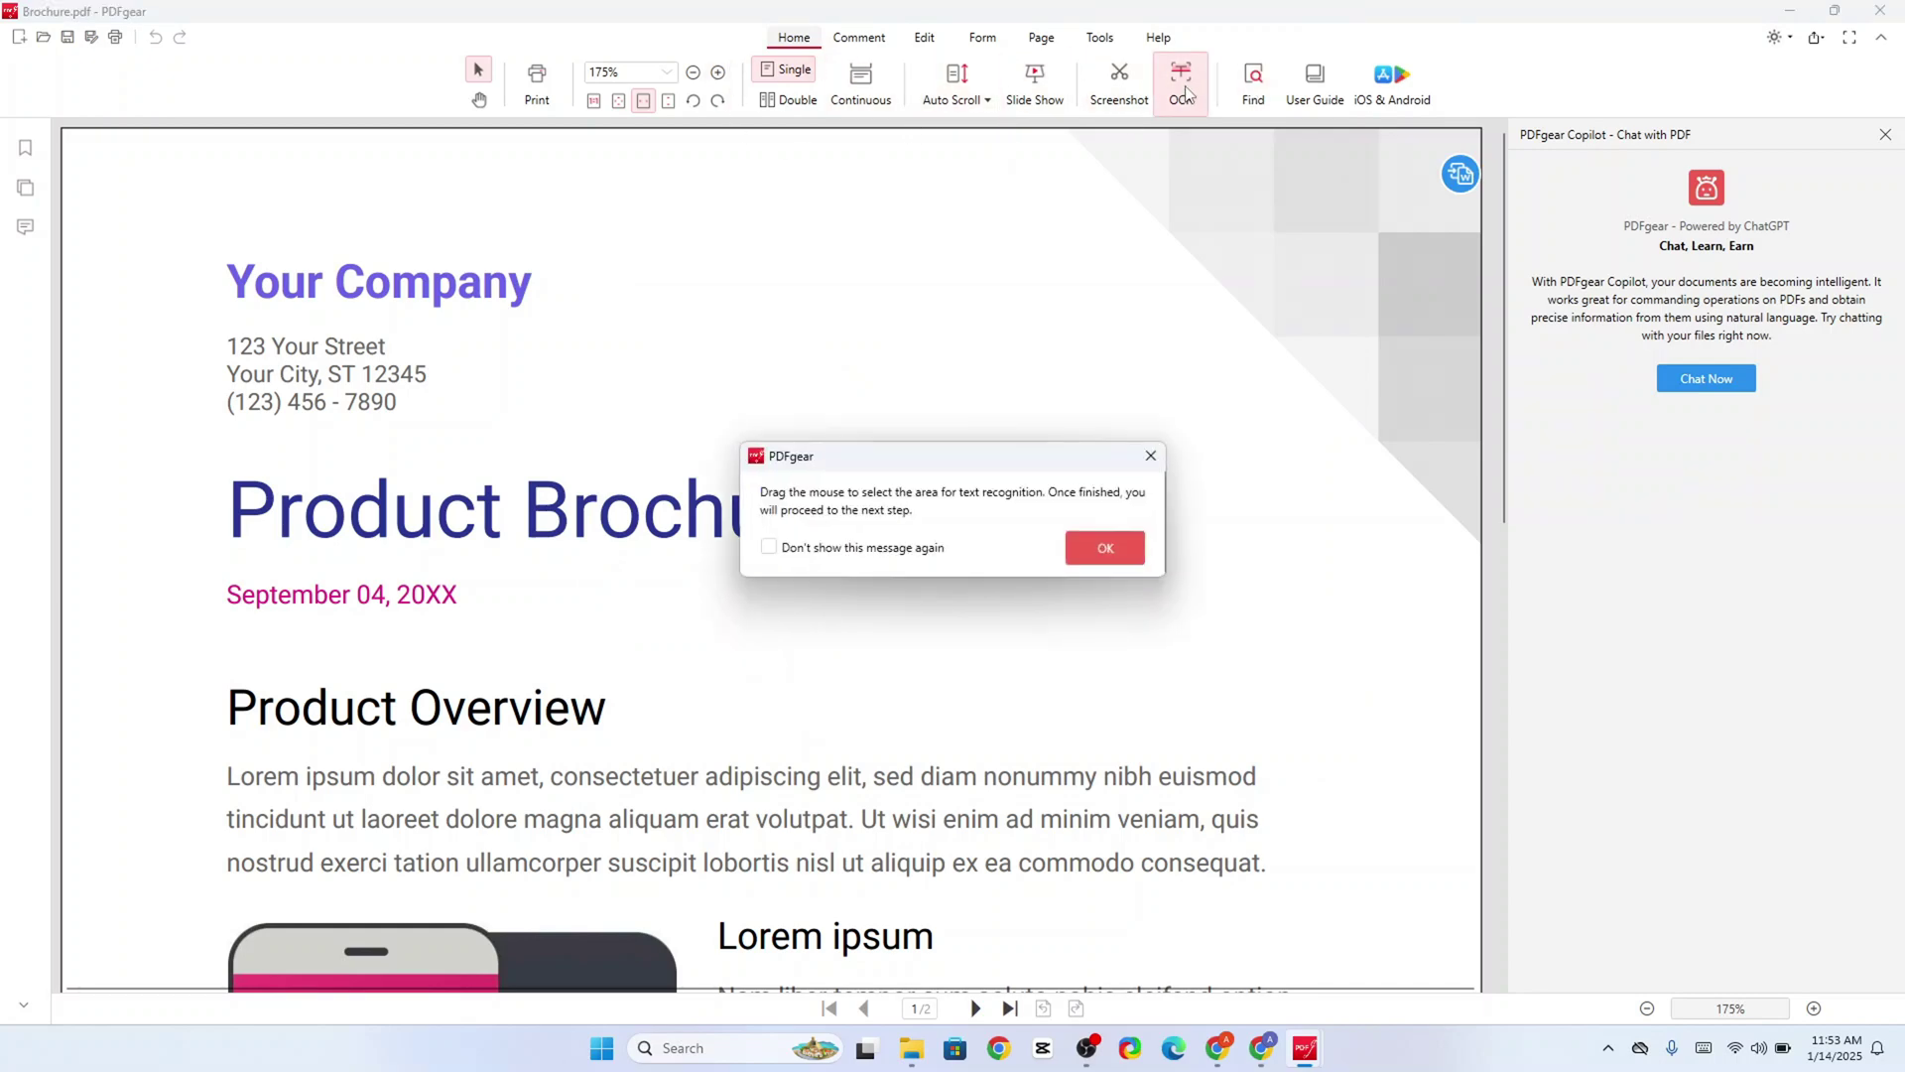
{"action": "left_click", "coordinate": [1105, 554]}
{"action": "left_click_drag", "start_coordinate": [140, 227], "coordinate": [1364, 855]}
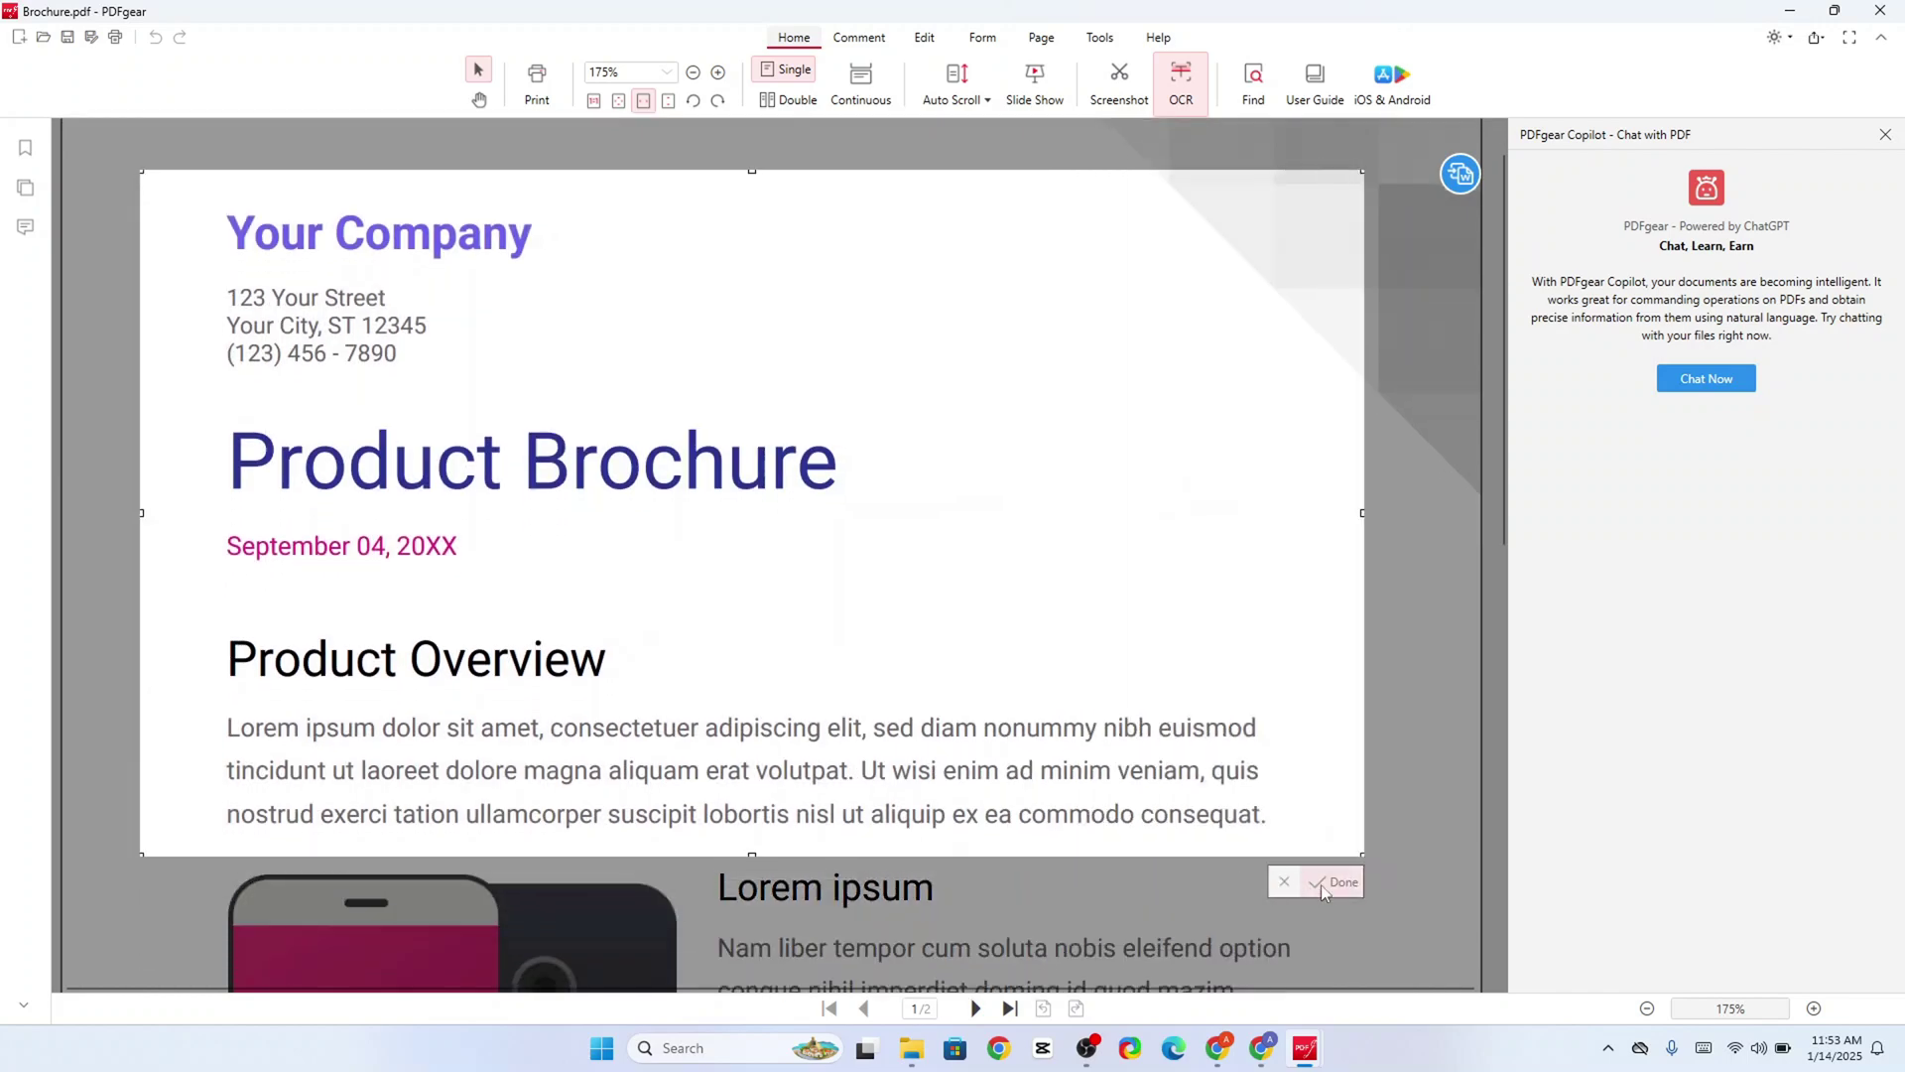
{"action": "left_click", "coordinate": [1335, 882]}
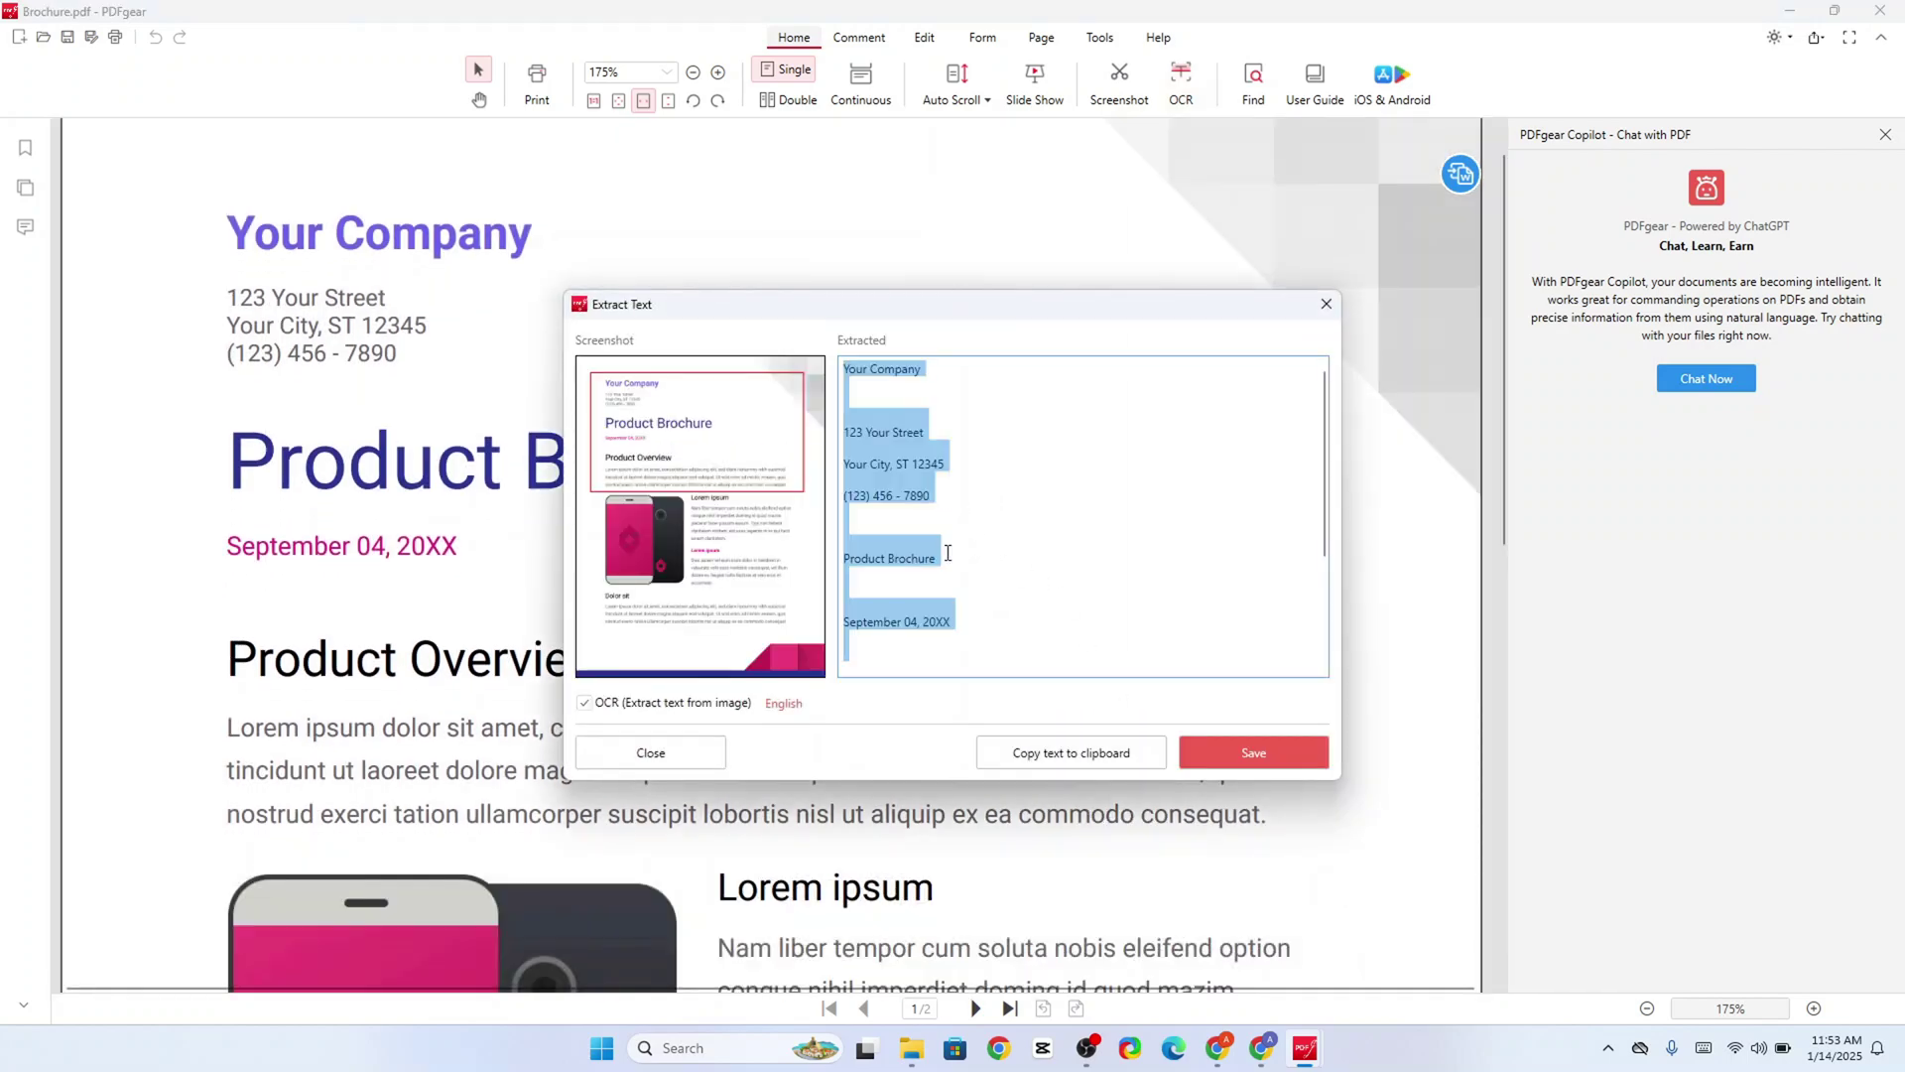
{"action": "scroll", "coordinate": [948, 551], "scroll_direction": "down", "scroll_amount": 5}
{"action": "scroll", "coordinate": [948, 551], "scroll_direction": "up", "scroll_amount": 5}
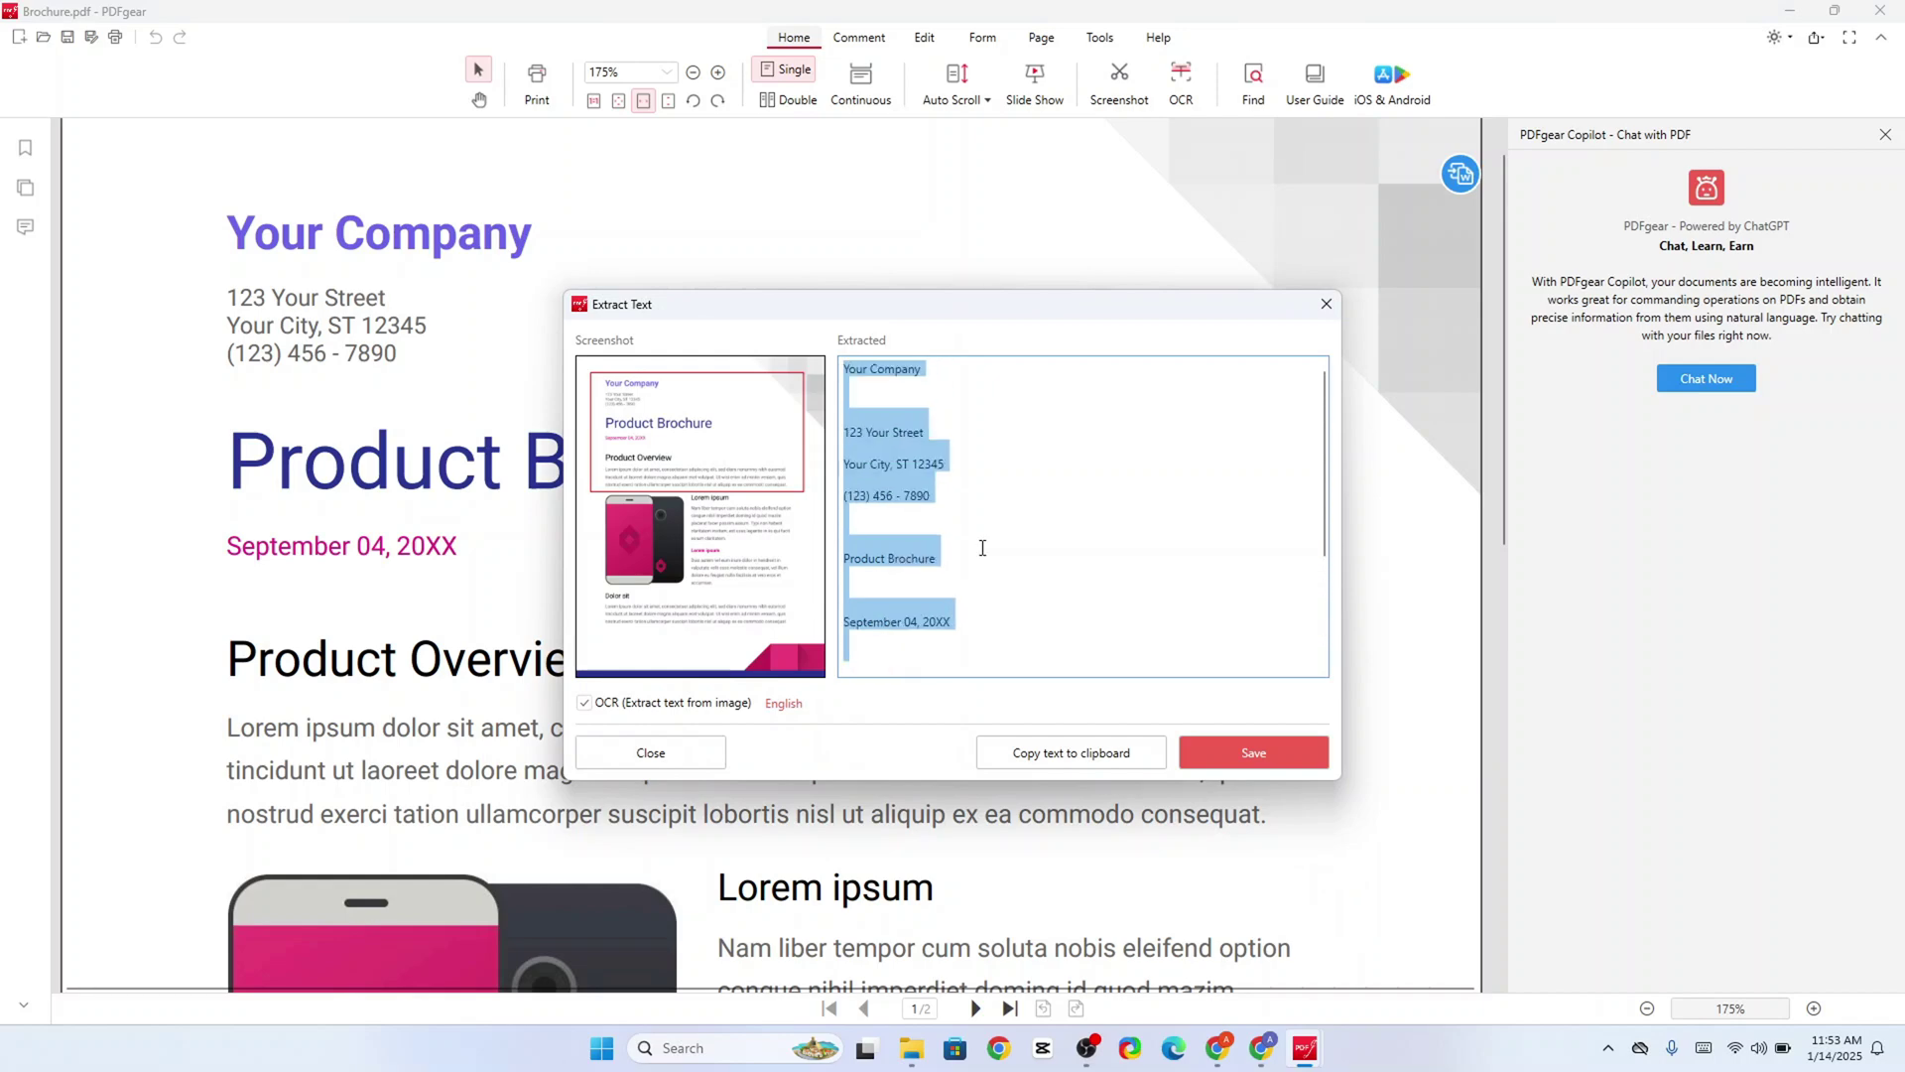
{"action": "left_click", "coordinate": [1326, 309]}
{"action": "scroll", "coordinate": [1004, 493], "scroll_direction": "up", "scroll_amount": 1}
{"action": "scroll", "coordinate": [995, 502], "scroll_direction": "down", "scroll_amount": 3}
{"action": "scroll", "coordinate": [995, 502], "scroll_direction": "down", "scroll_amount": 15}
{"action": "scroll", "coordinate": [1022, 595], "scroll_direction": "up", "scroll_amount": 20}
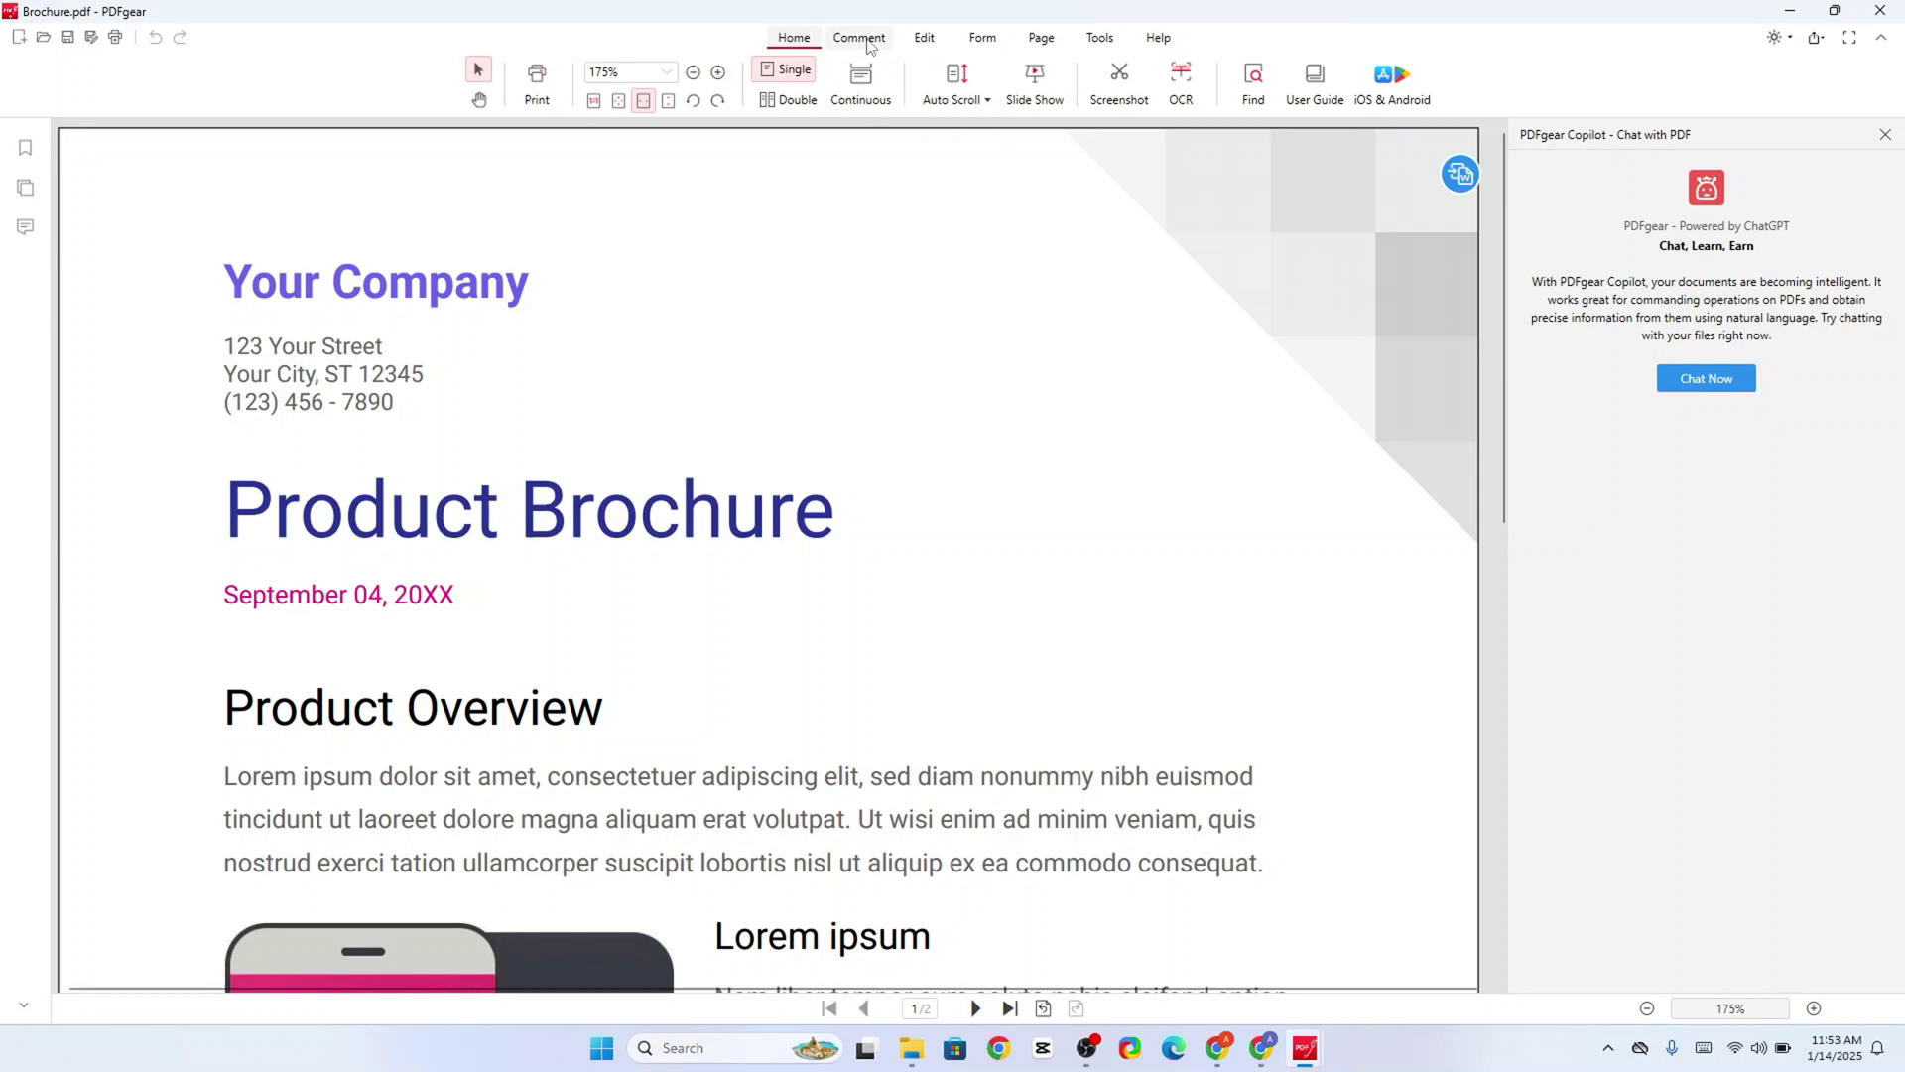
Step: Highlight the three address lines in blue
{"action": "left_click", "coordinate": [869, 46]}
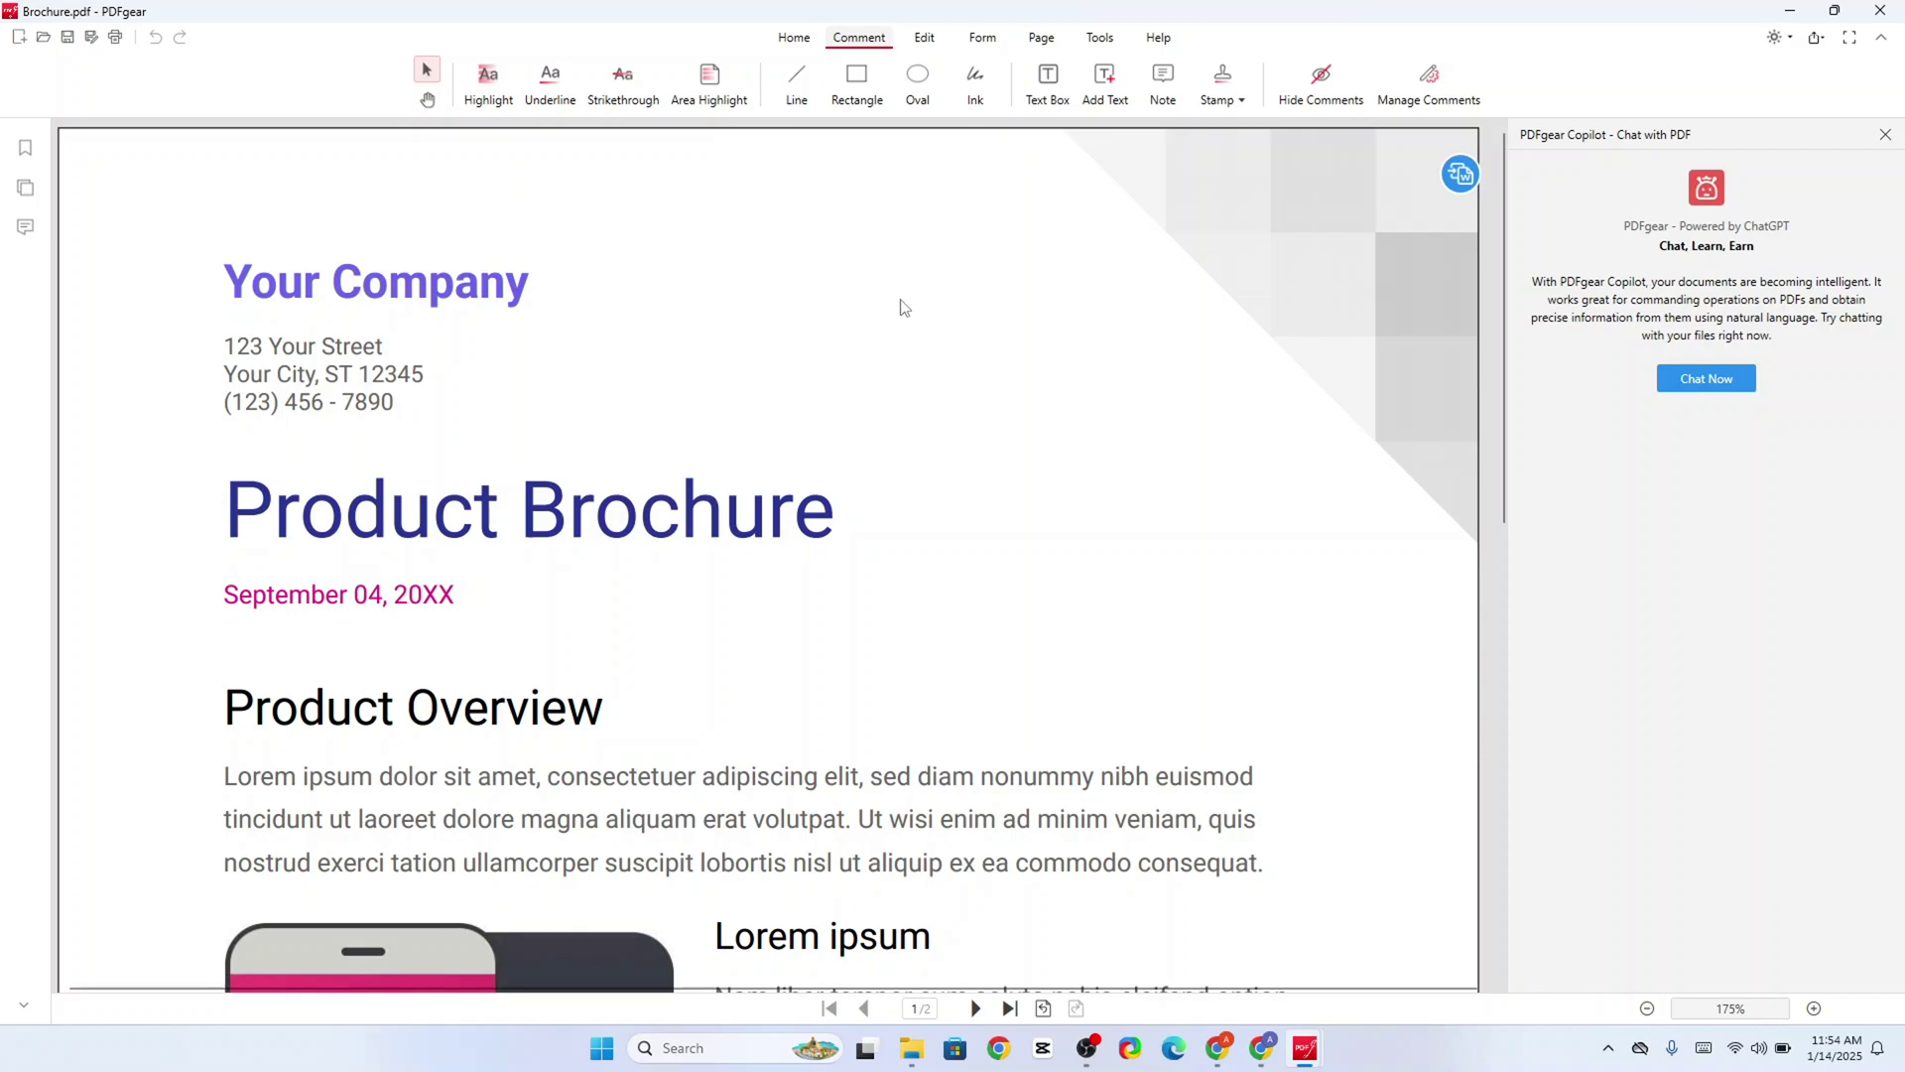
{"action": "scroll", "coordinate": [600, 307], "scroll_direction": "down", "scroll_amount": 7}
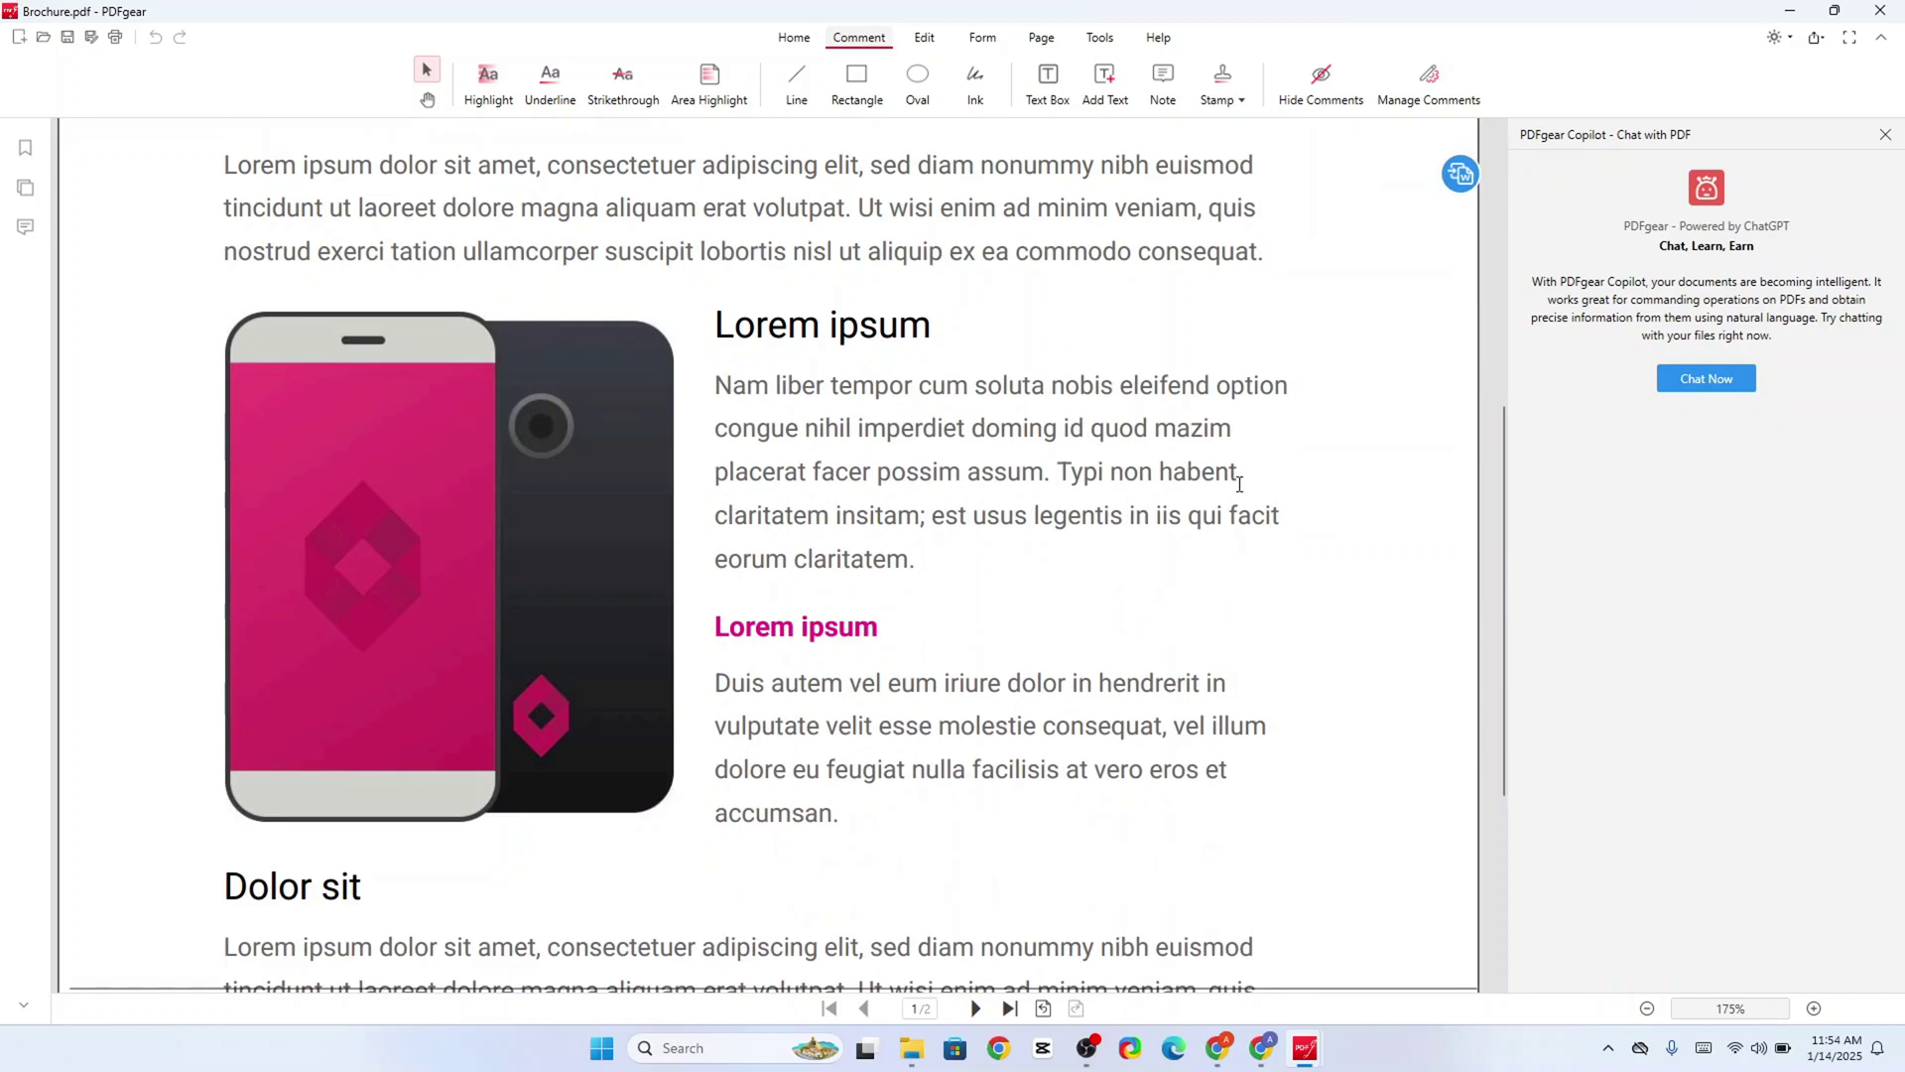
{"action": "scroll", "coordinate": [799, 537], "scroll_direction": "up", "scroll_amount": 6}
{"action": "scroll", "coordinate": [923, 552], "scroll_direction": "up", "scroll_amount": 1}
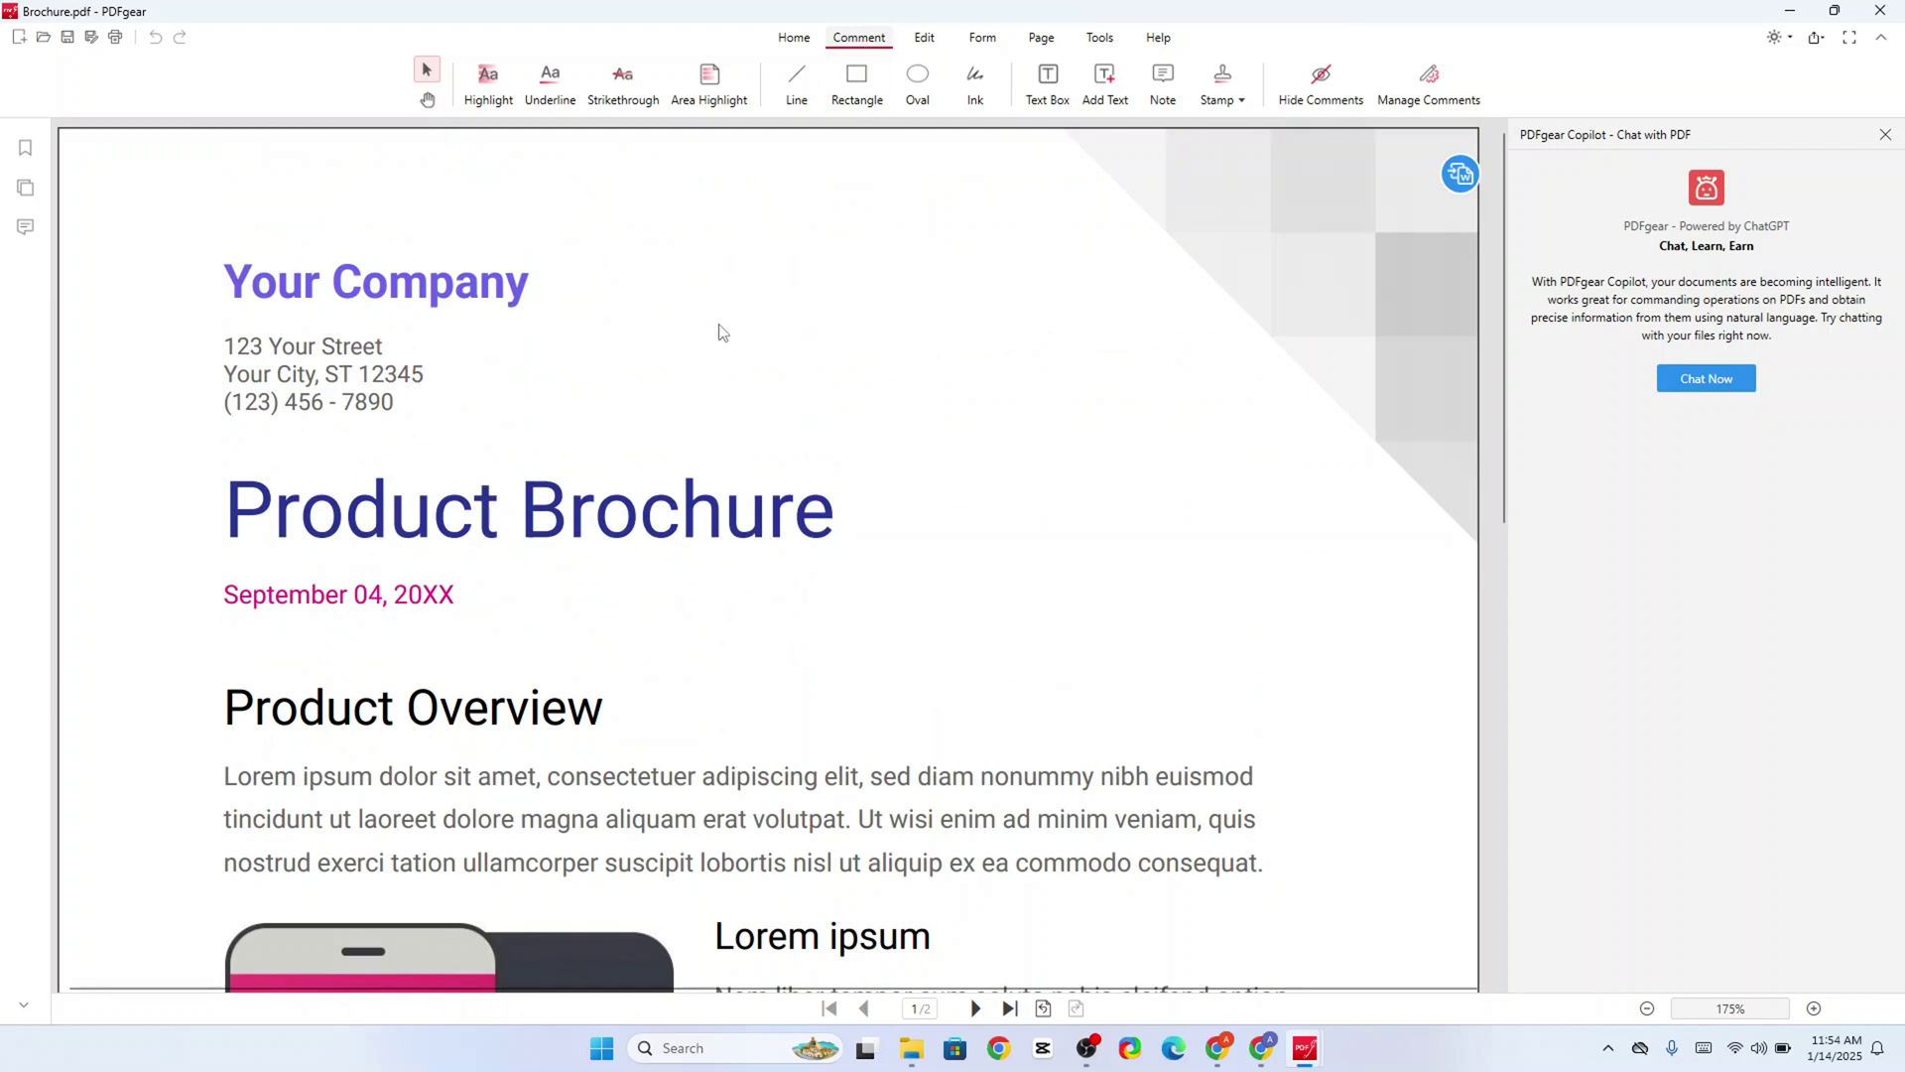
{"action": "left_click", "coordinate": [489, 81]}
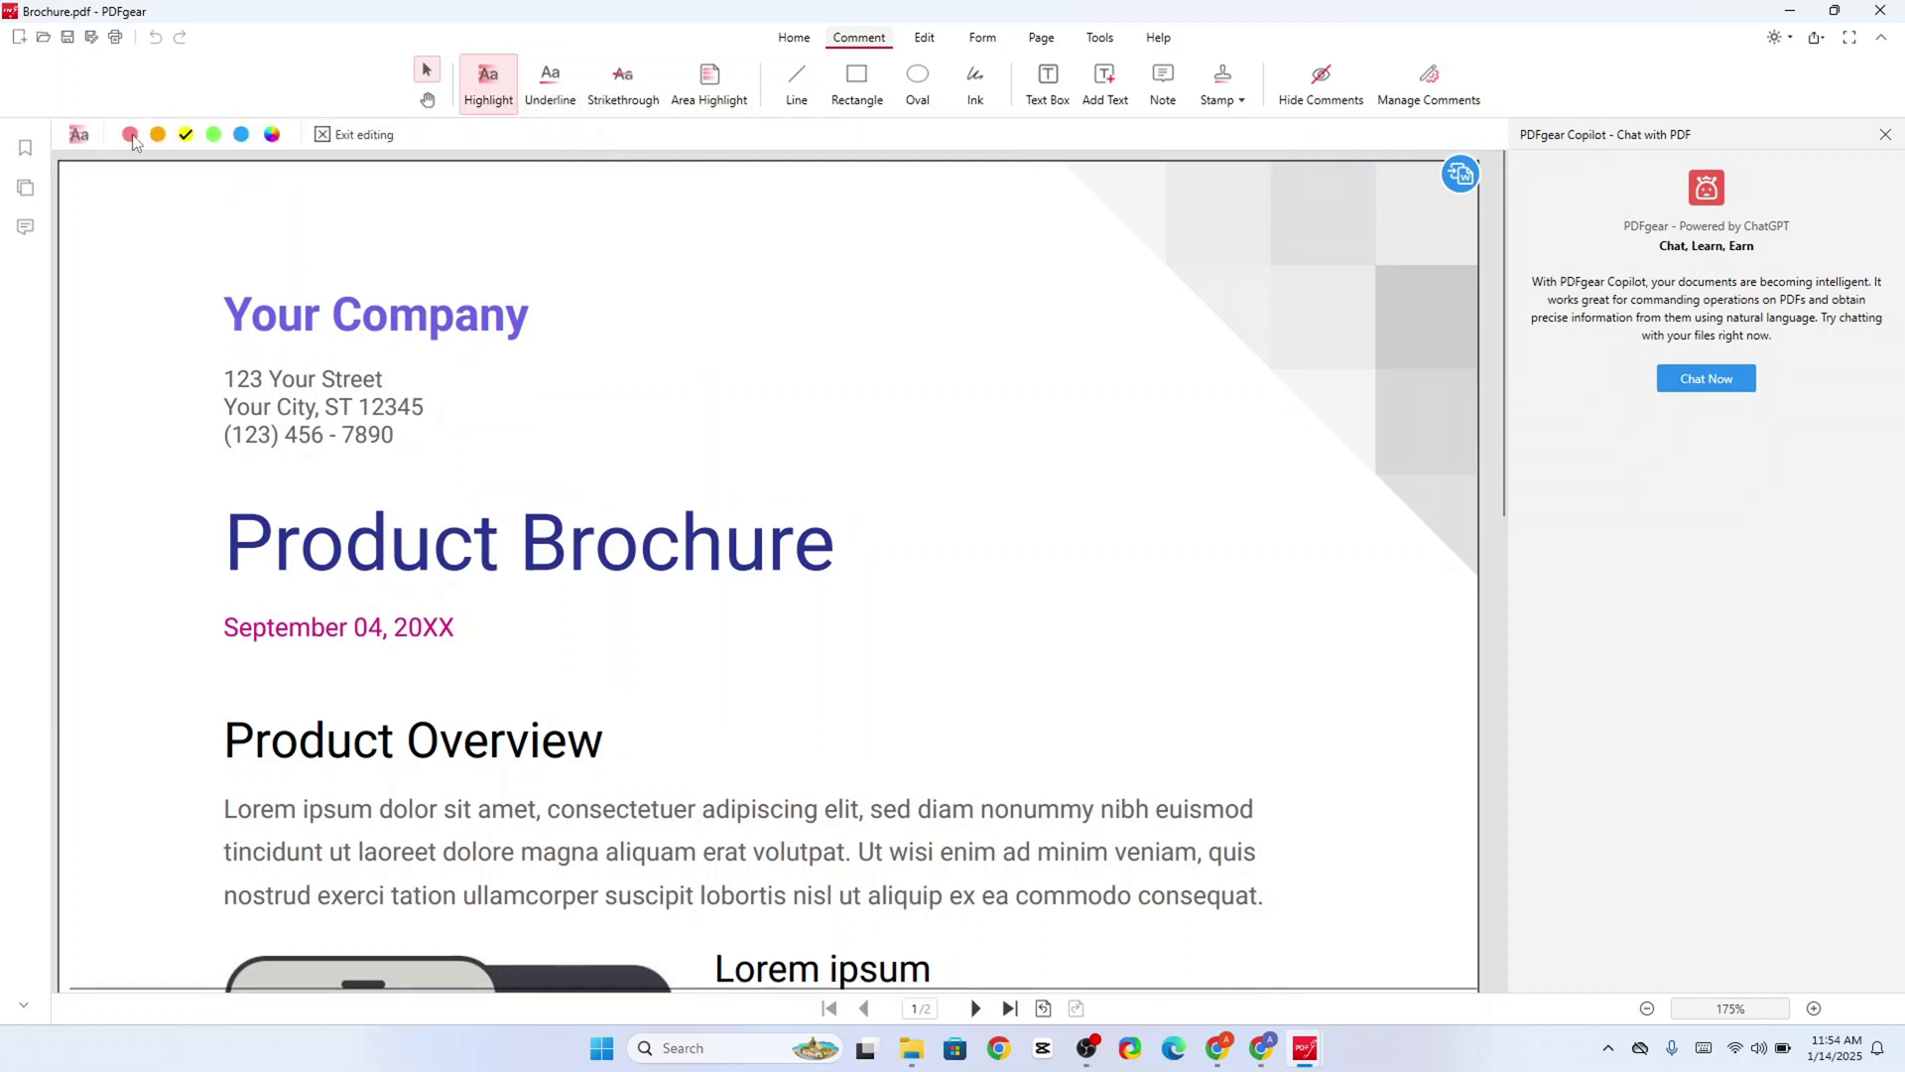
{"action": "left_click", "coordinate": [272, 134]}
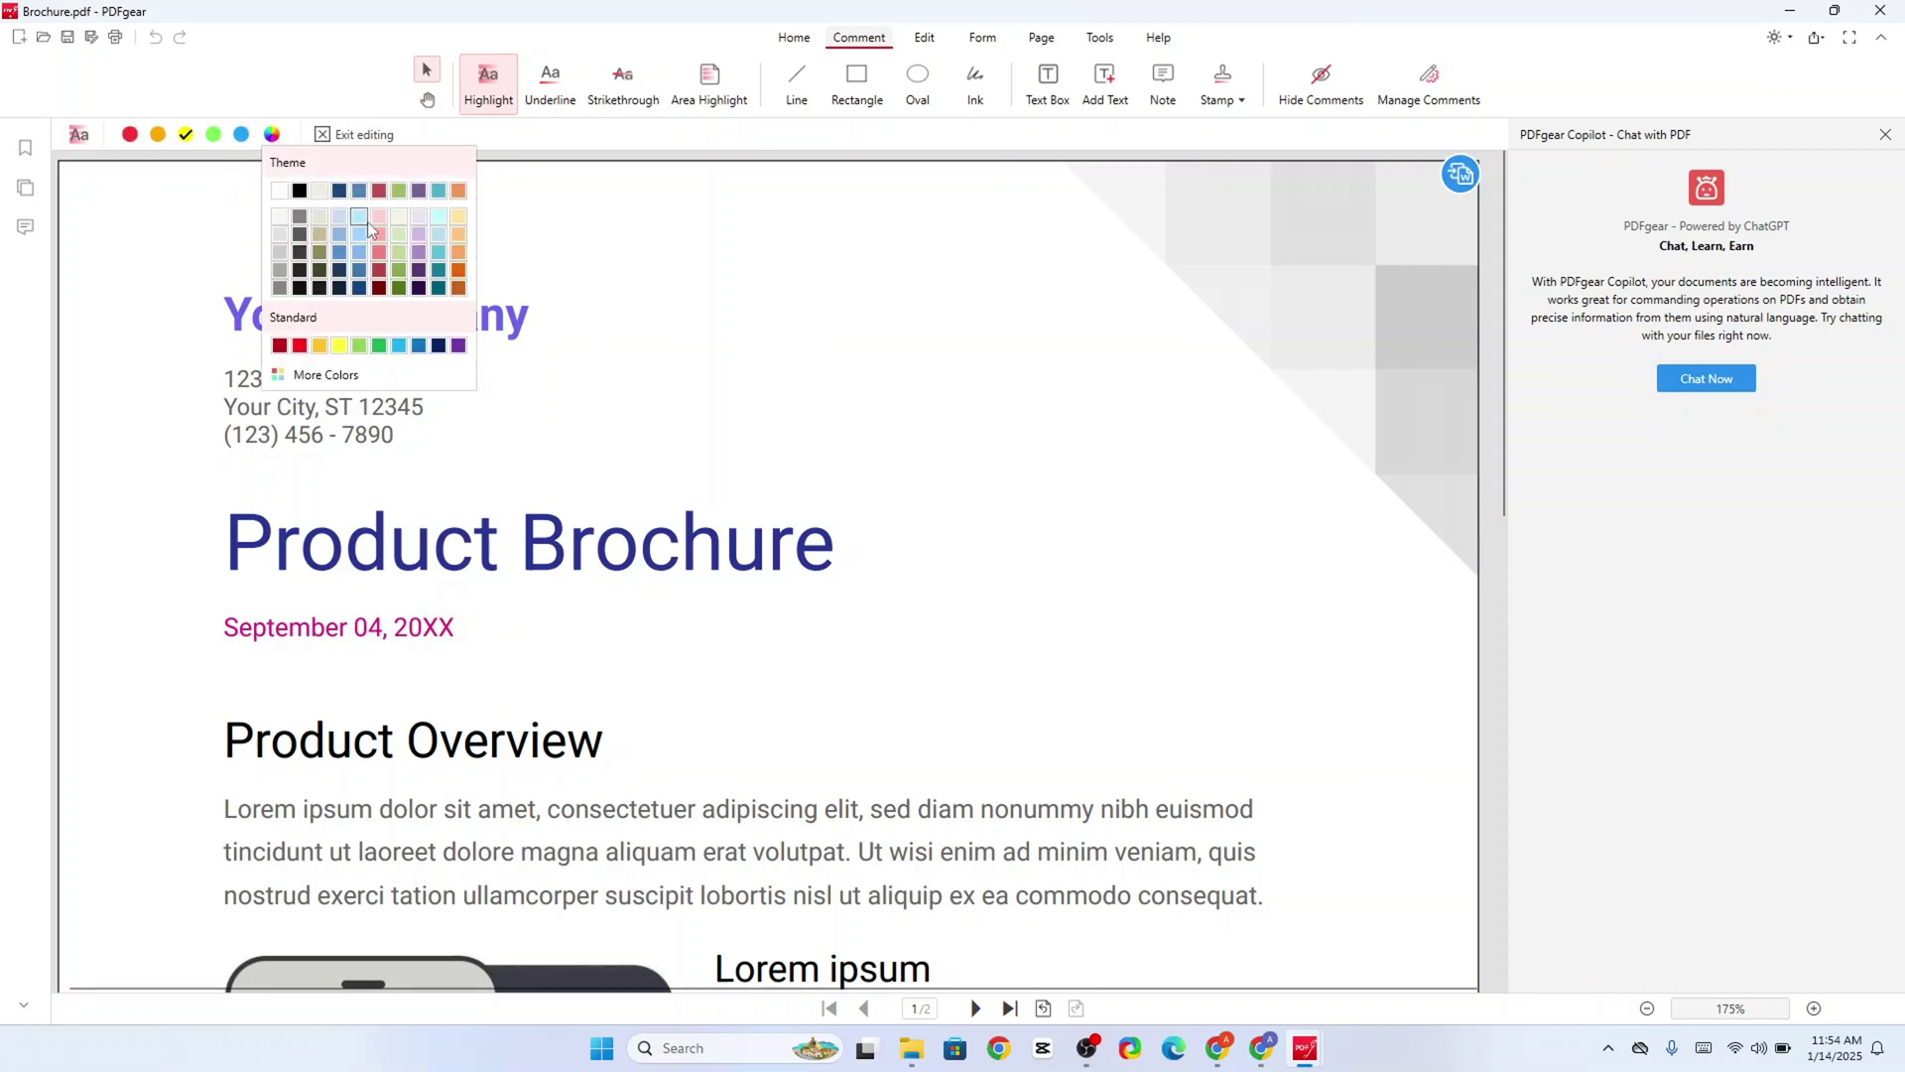
{"action": "left_click", "coordinate": [244, 136]}
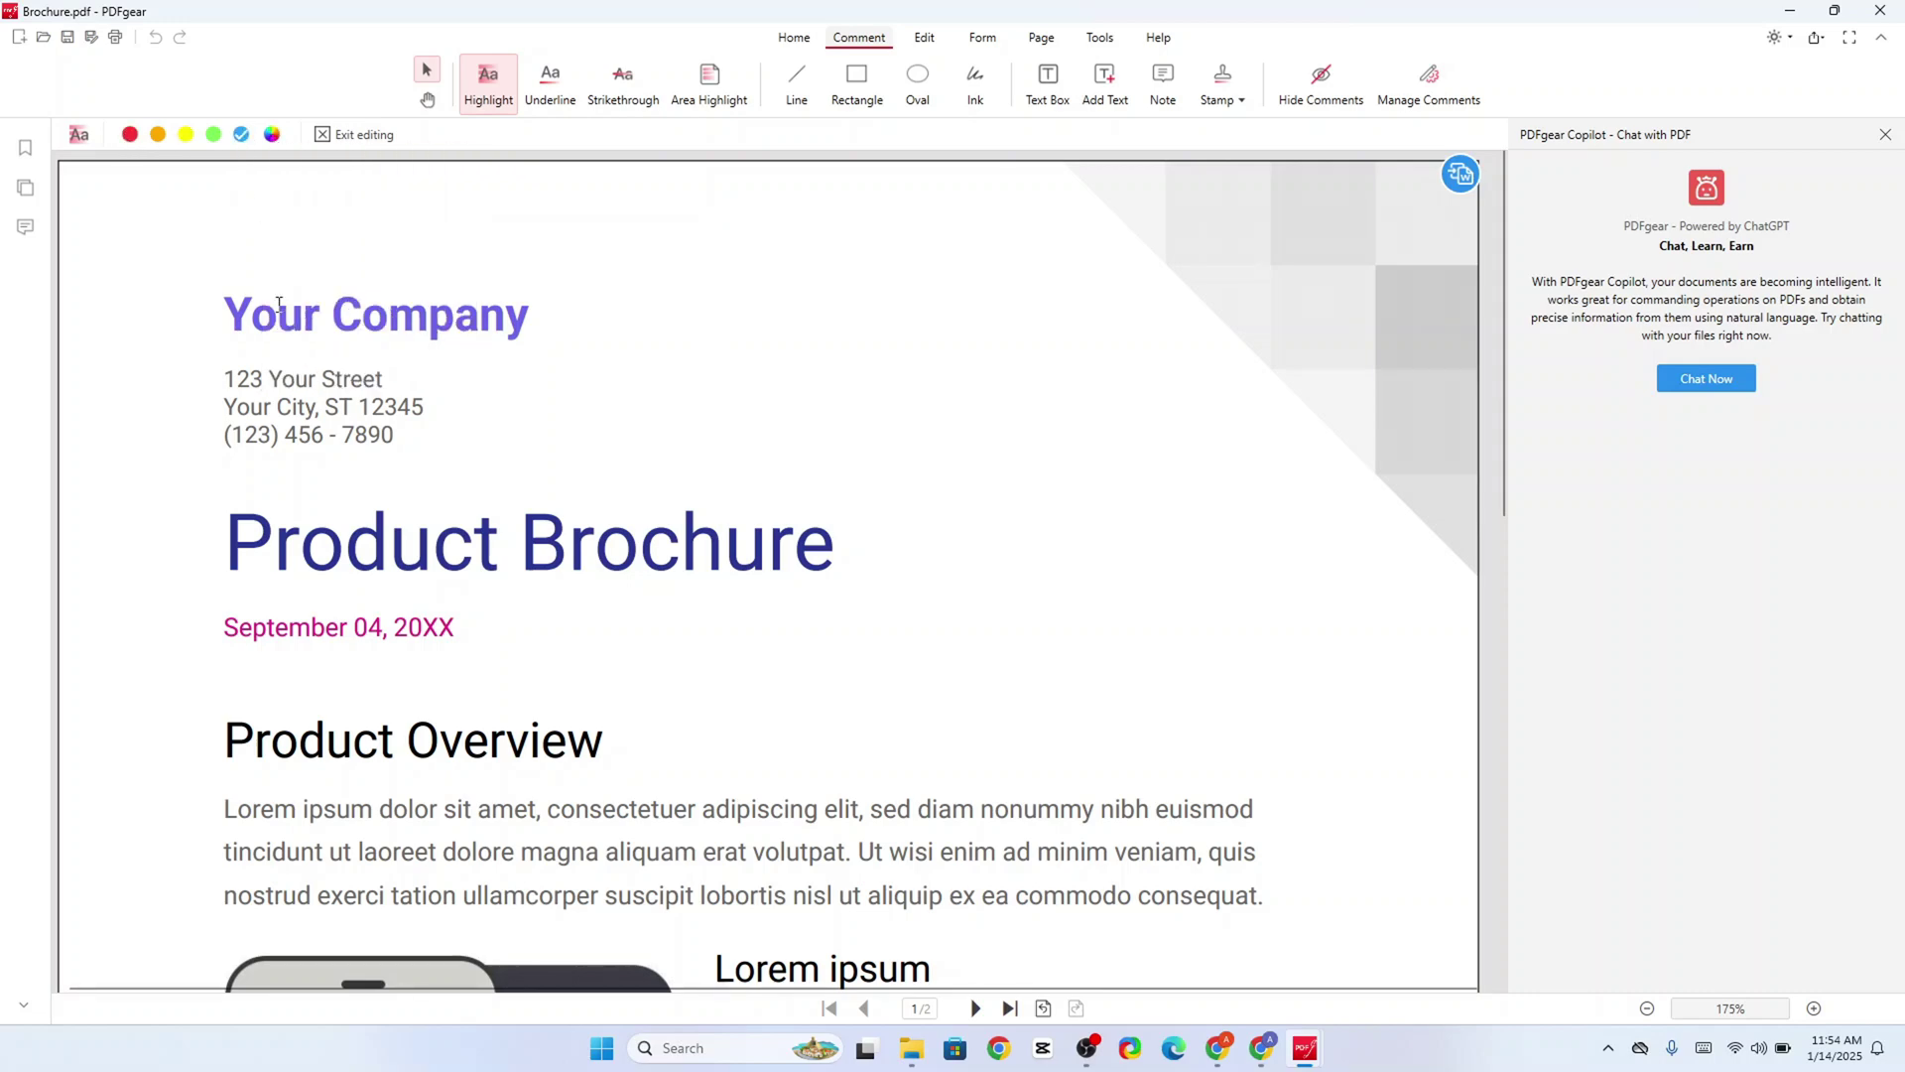
{"action": "left_click_drag", "start_coordinate": [225, 376], "coordinate": [457, 459]}
Step: Highlight 'Lorem ipsum dolor sit amet' in yellow
{"action": "scroll", "coordinate": [893, 427], "scroll_direction": "down", "scroll_amount": 2}
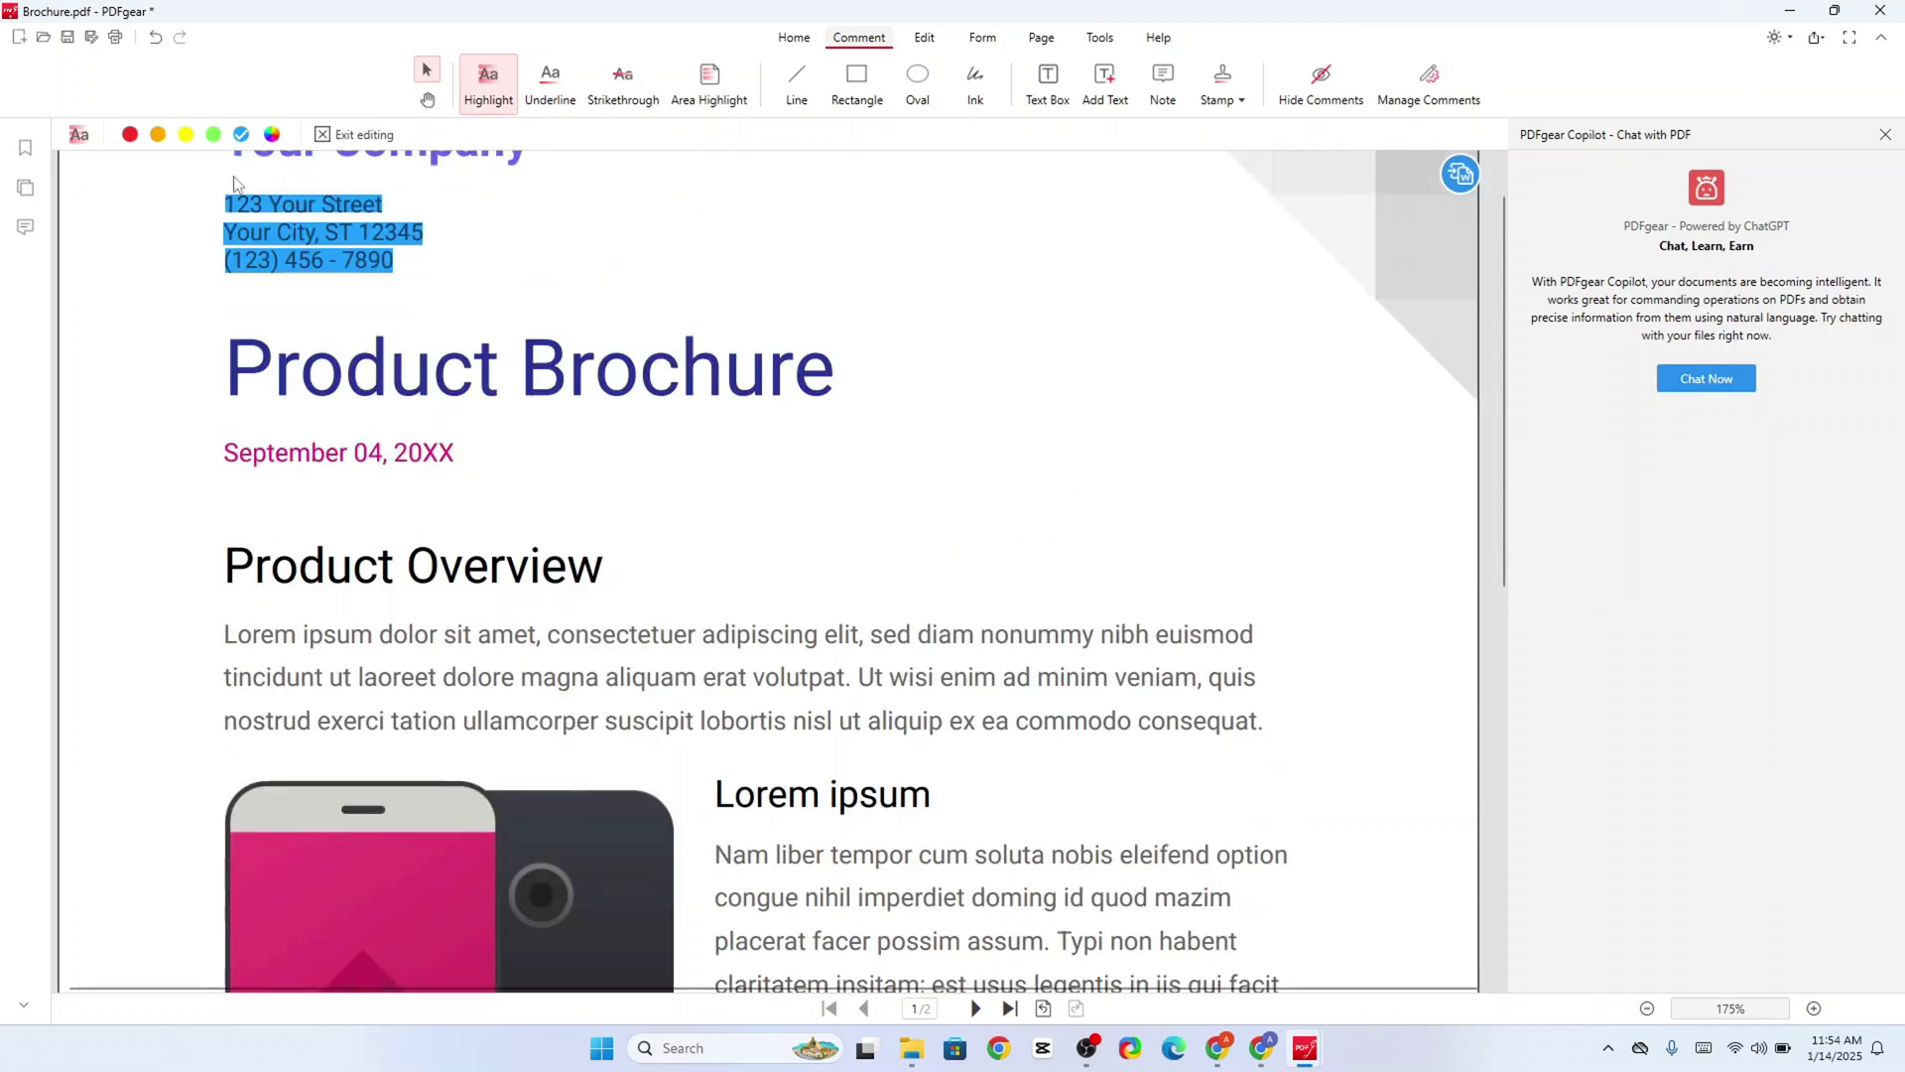
{"action": "left_click", "coordinate": [187, 136]}
{"action": "scroll", "coordinate": [328, 501], "scroll_direction": "down", "scroll_amount": 2}
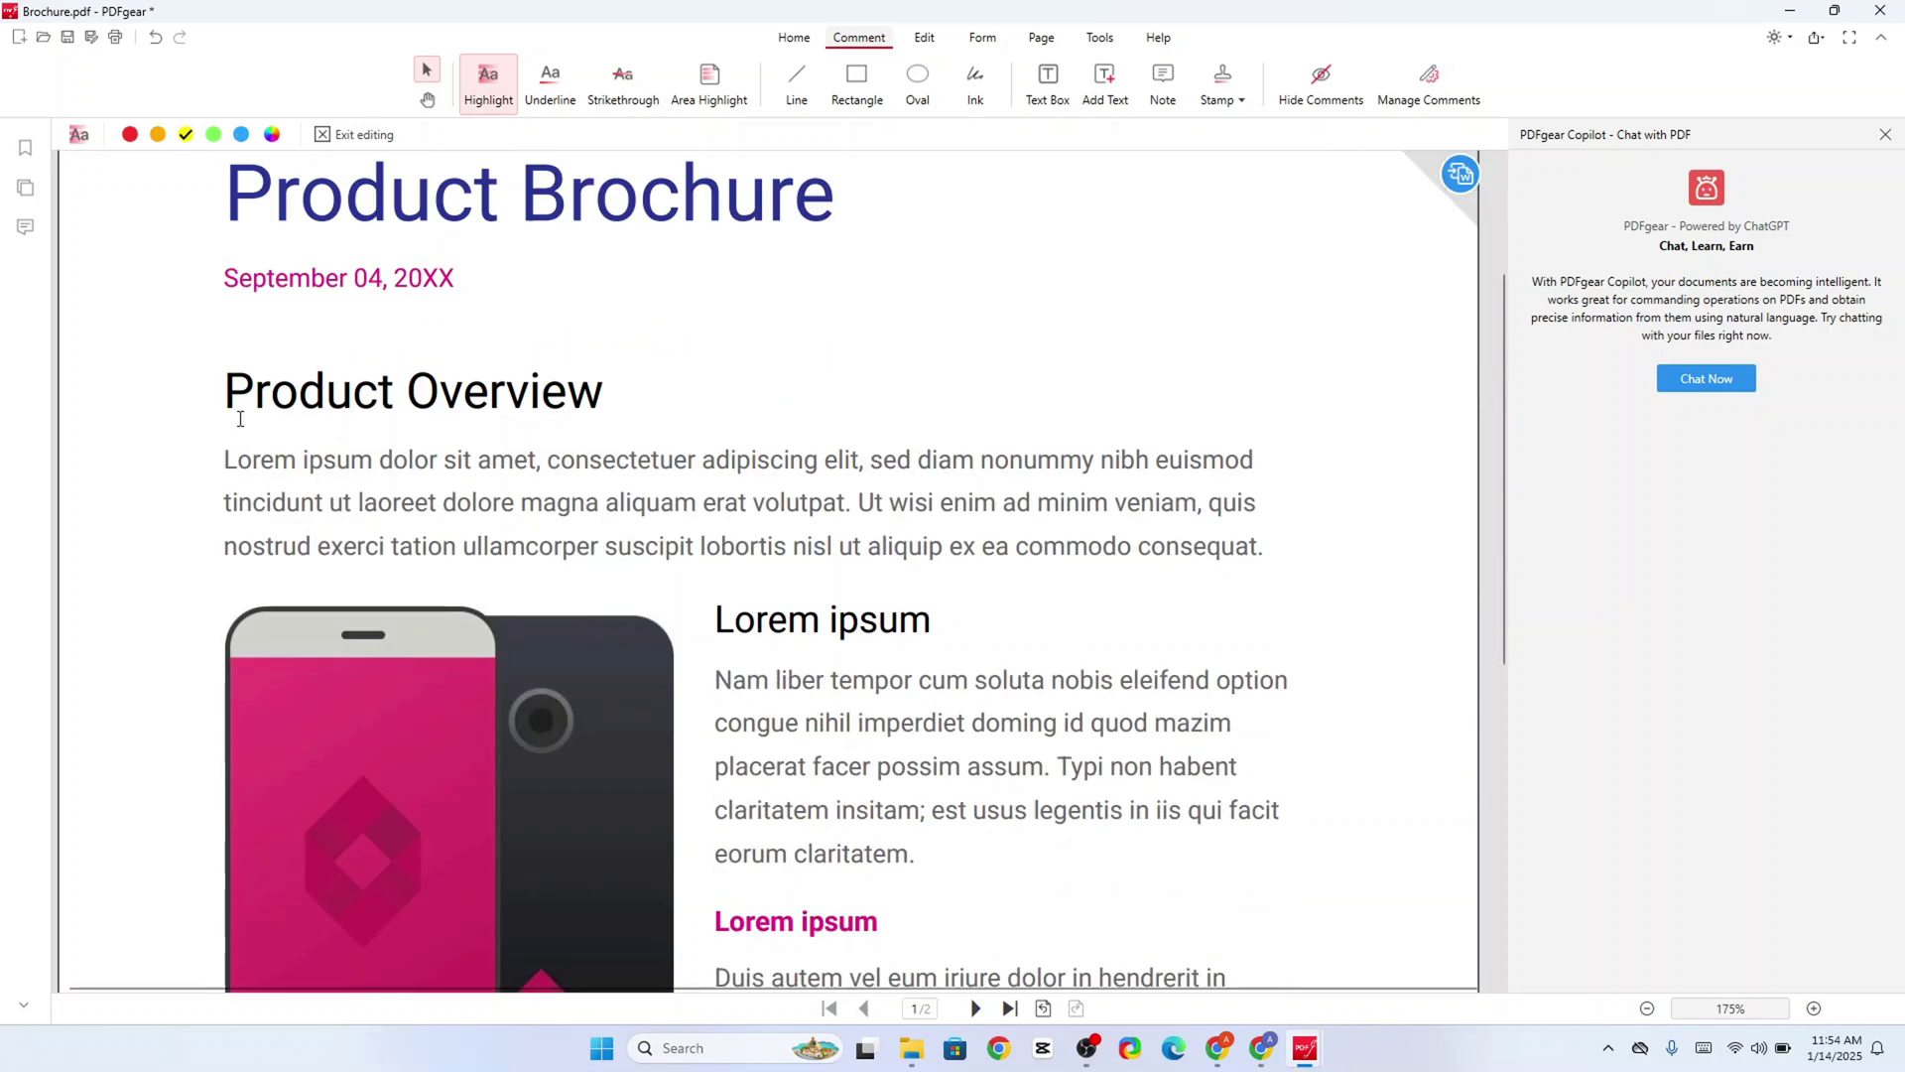
{"action": "left_click_drag", "start_coordinate": [226, 457], "coordinate": [537, 470]}
{"action": "scroll", "coordinate": [702, 506], "scroll_direction": "up", "scroll_amount": 1}
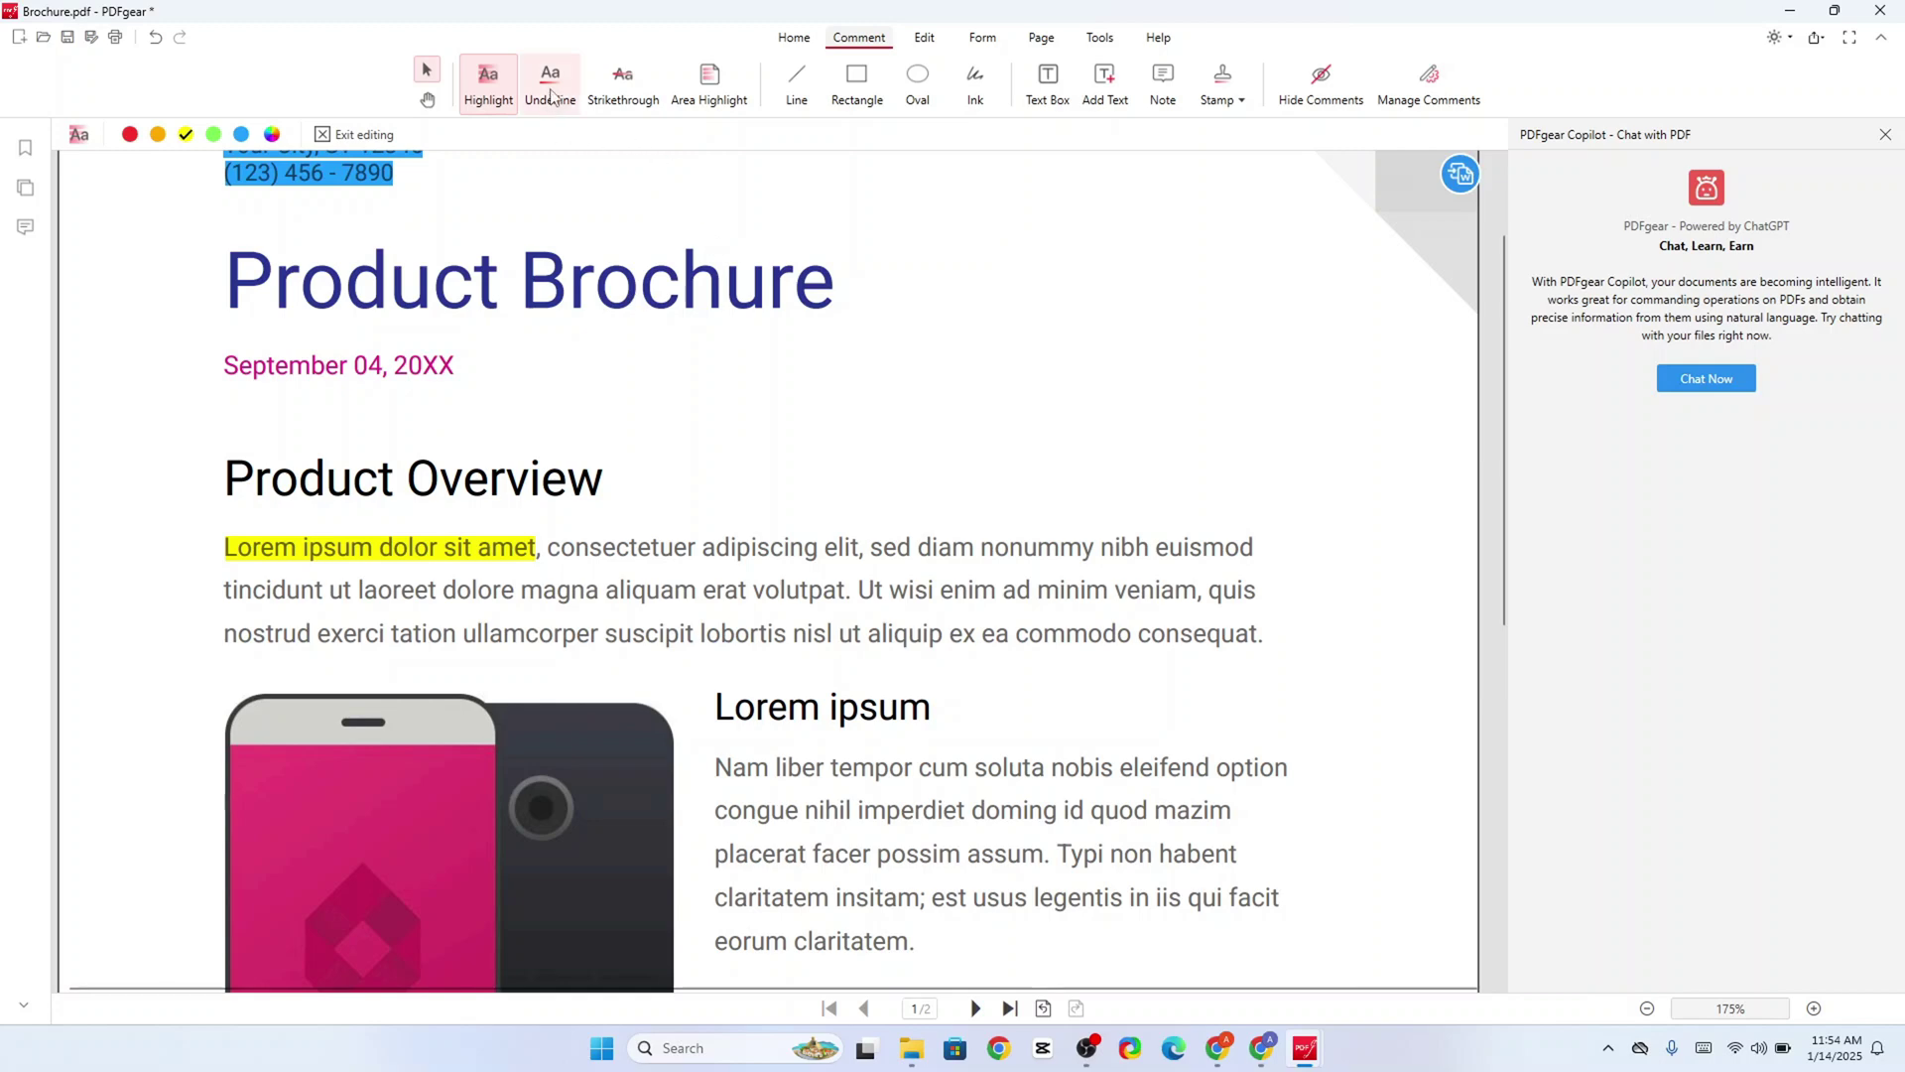
Step: Underline 'adipiscing elit' and the phrase from 'aliquam' to 'quis'
{"action": "left_click", "coordinate": [551, 82]}
{"action": "scroll", "coordinate": [660, 511], "scroll_direction": "down", "scroll_amount": 1}
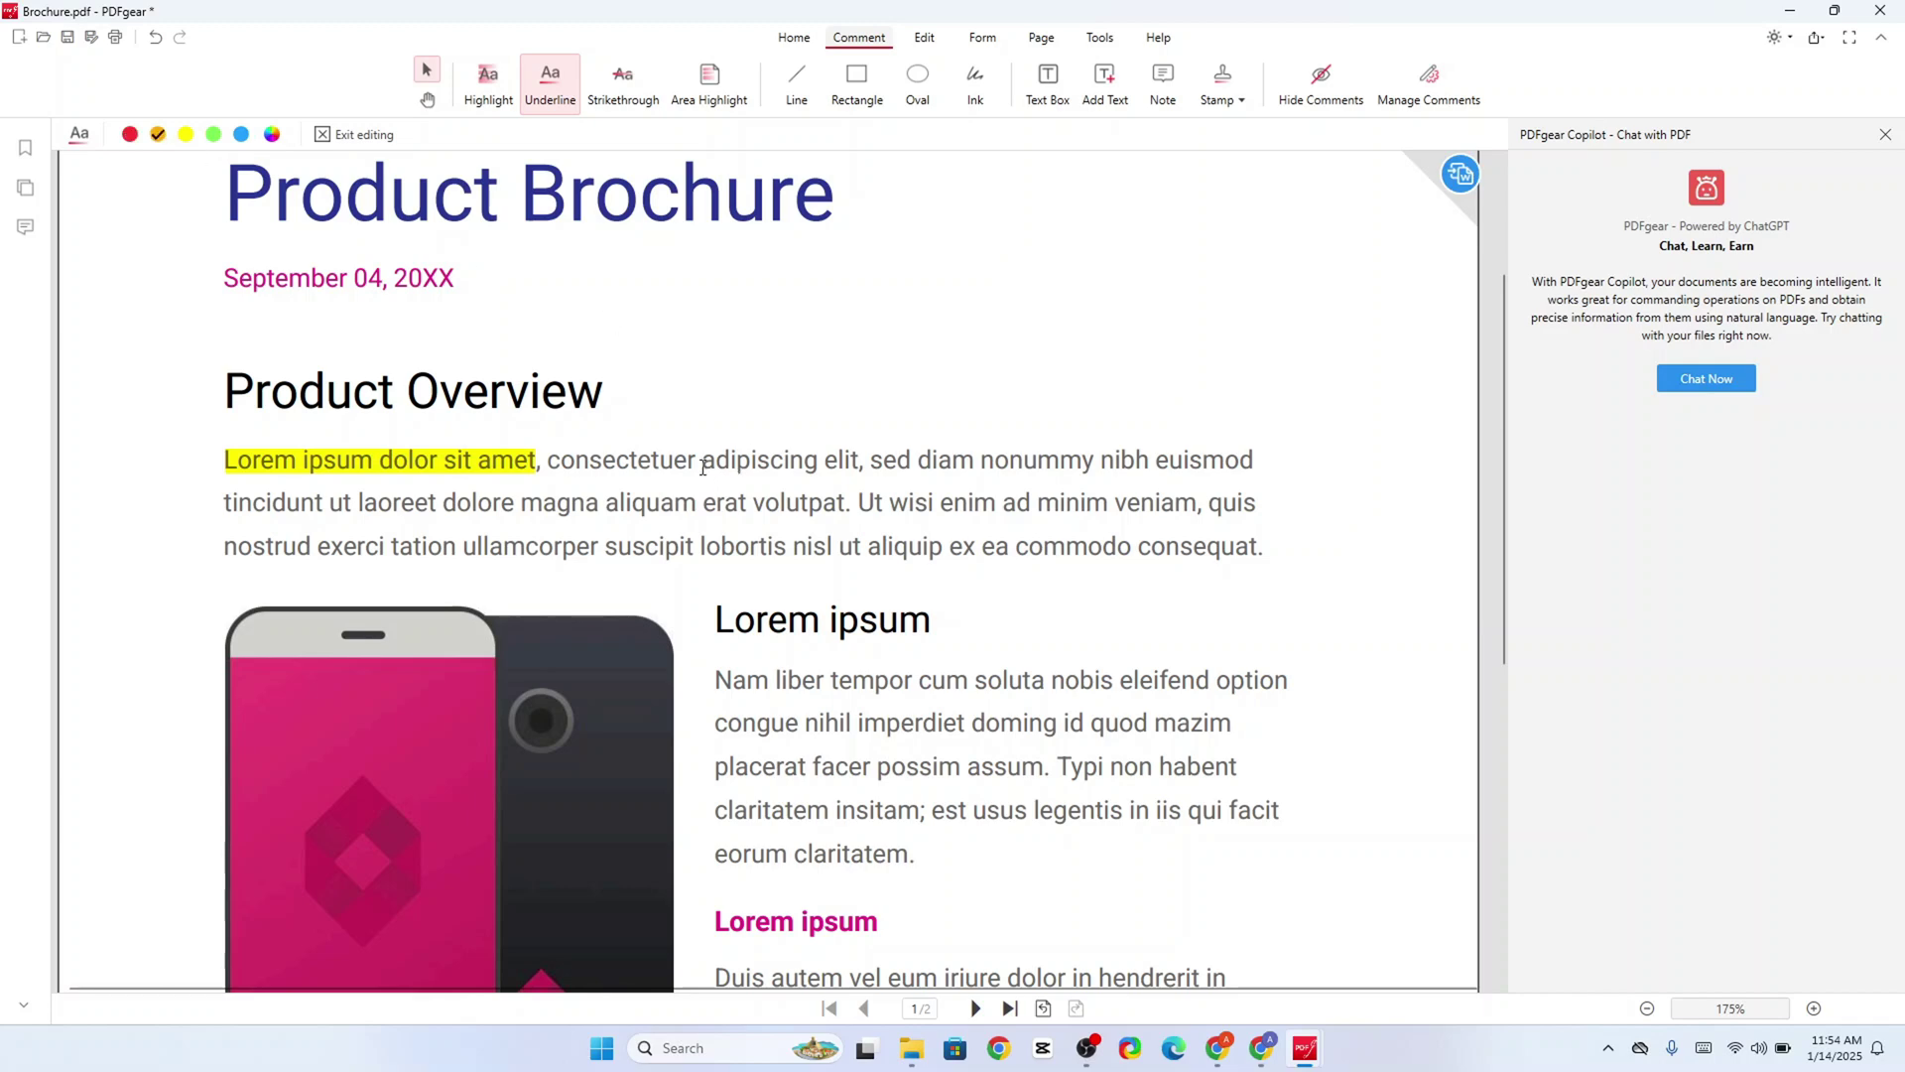
{"action": "left_click_drag", "start_coordinate": [703, 466], "coordinate": [866, 466]}
{"action": "left_click_drag", "start_coordinate": [616, 502], "coordinate": [1310, 519]}
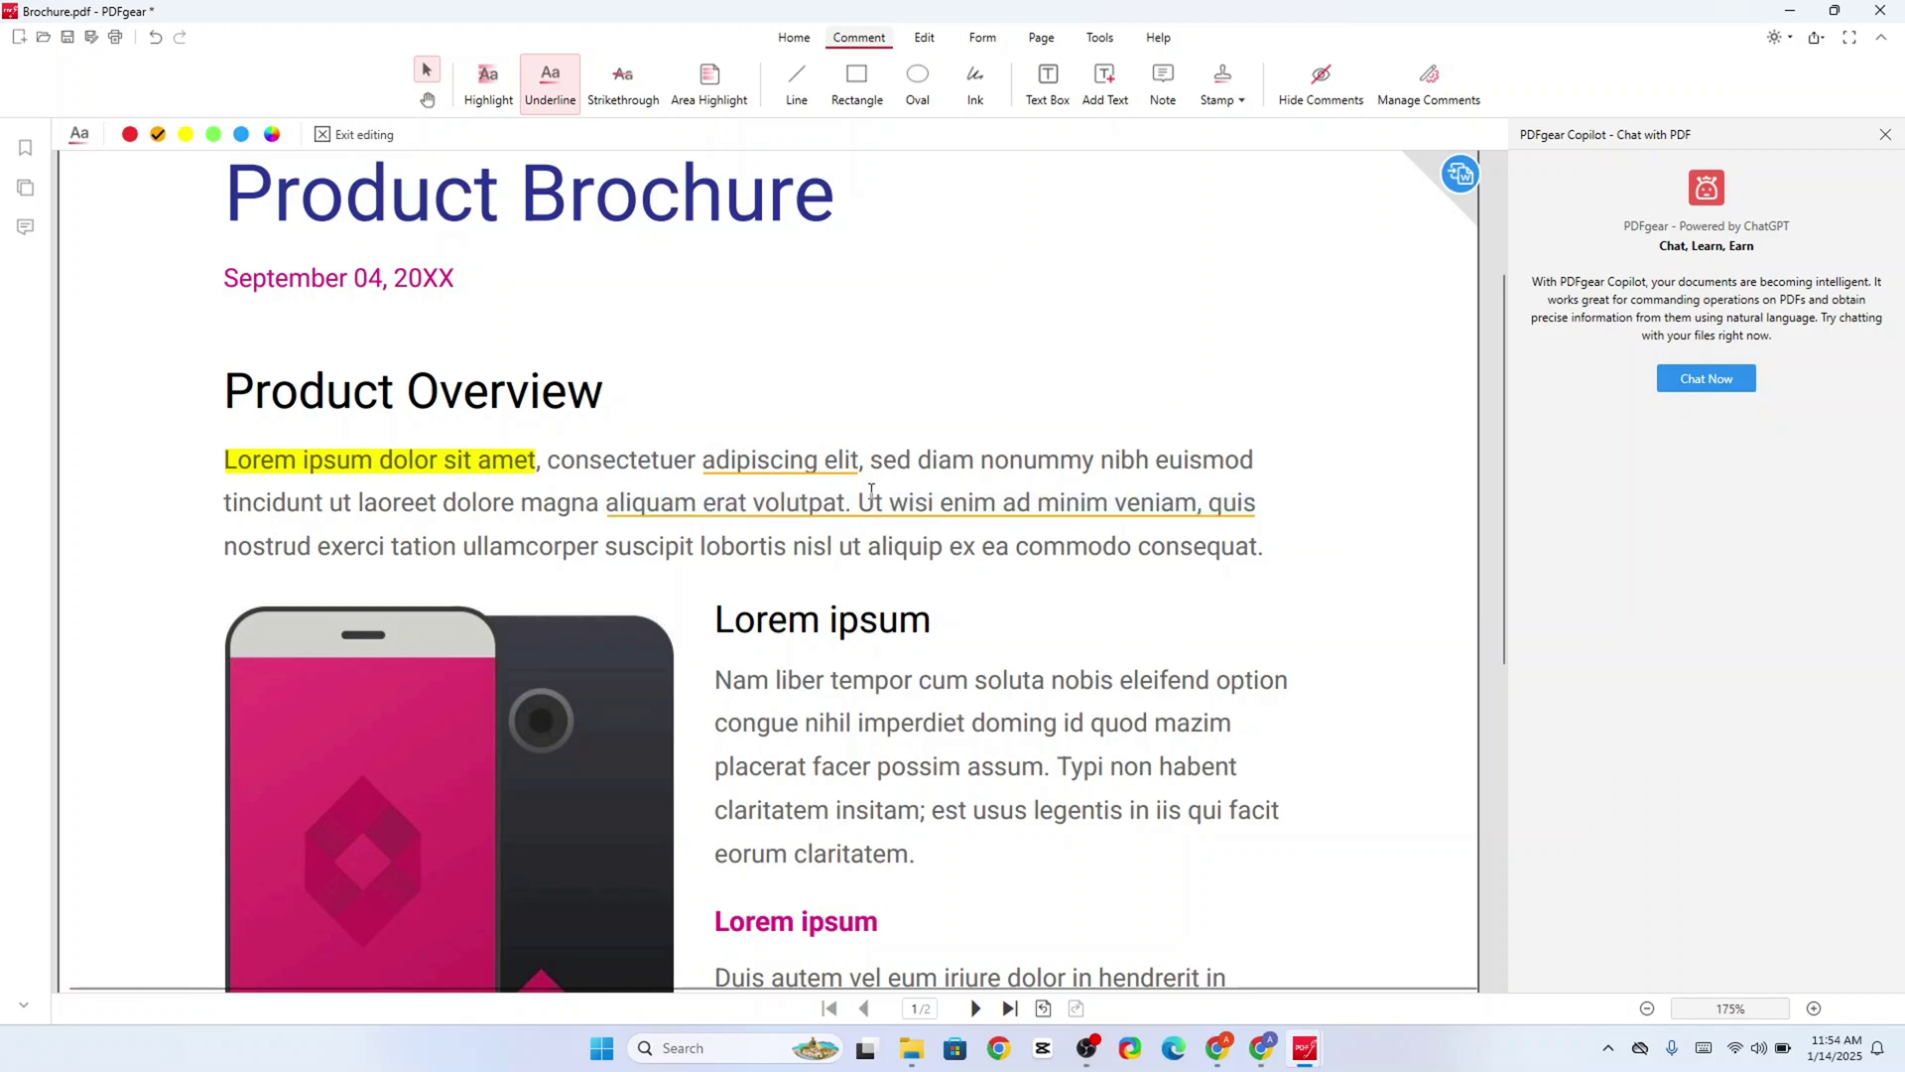
Step: Strike through 'suscipit lobortis nisl ut aliquip'
{"action": "left_click", "coordinate": [627, 95]}
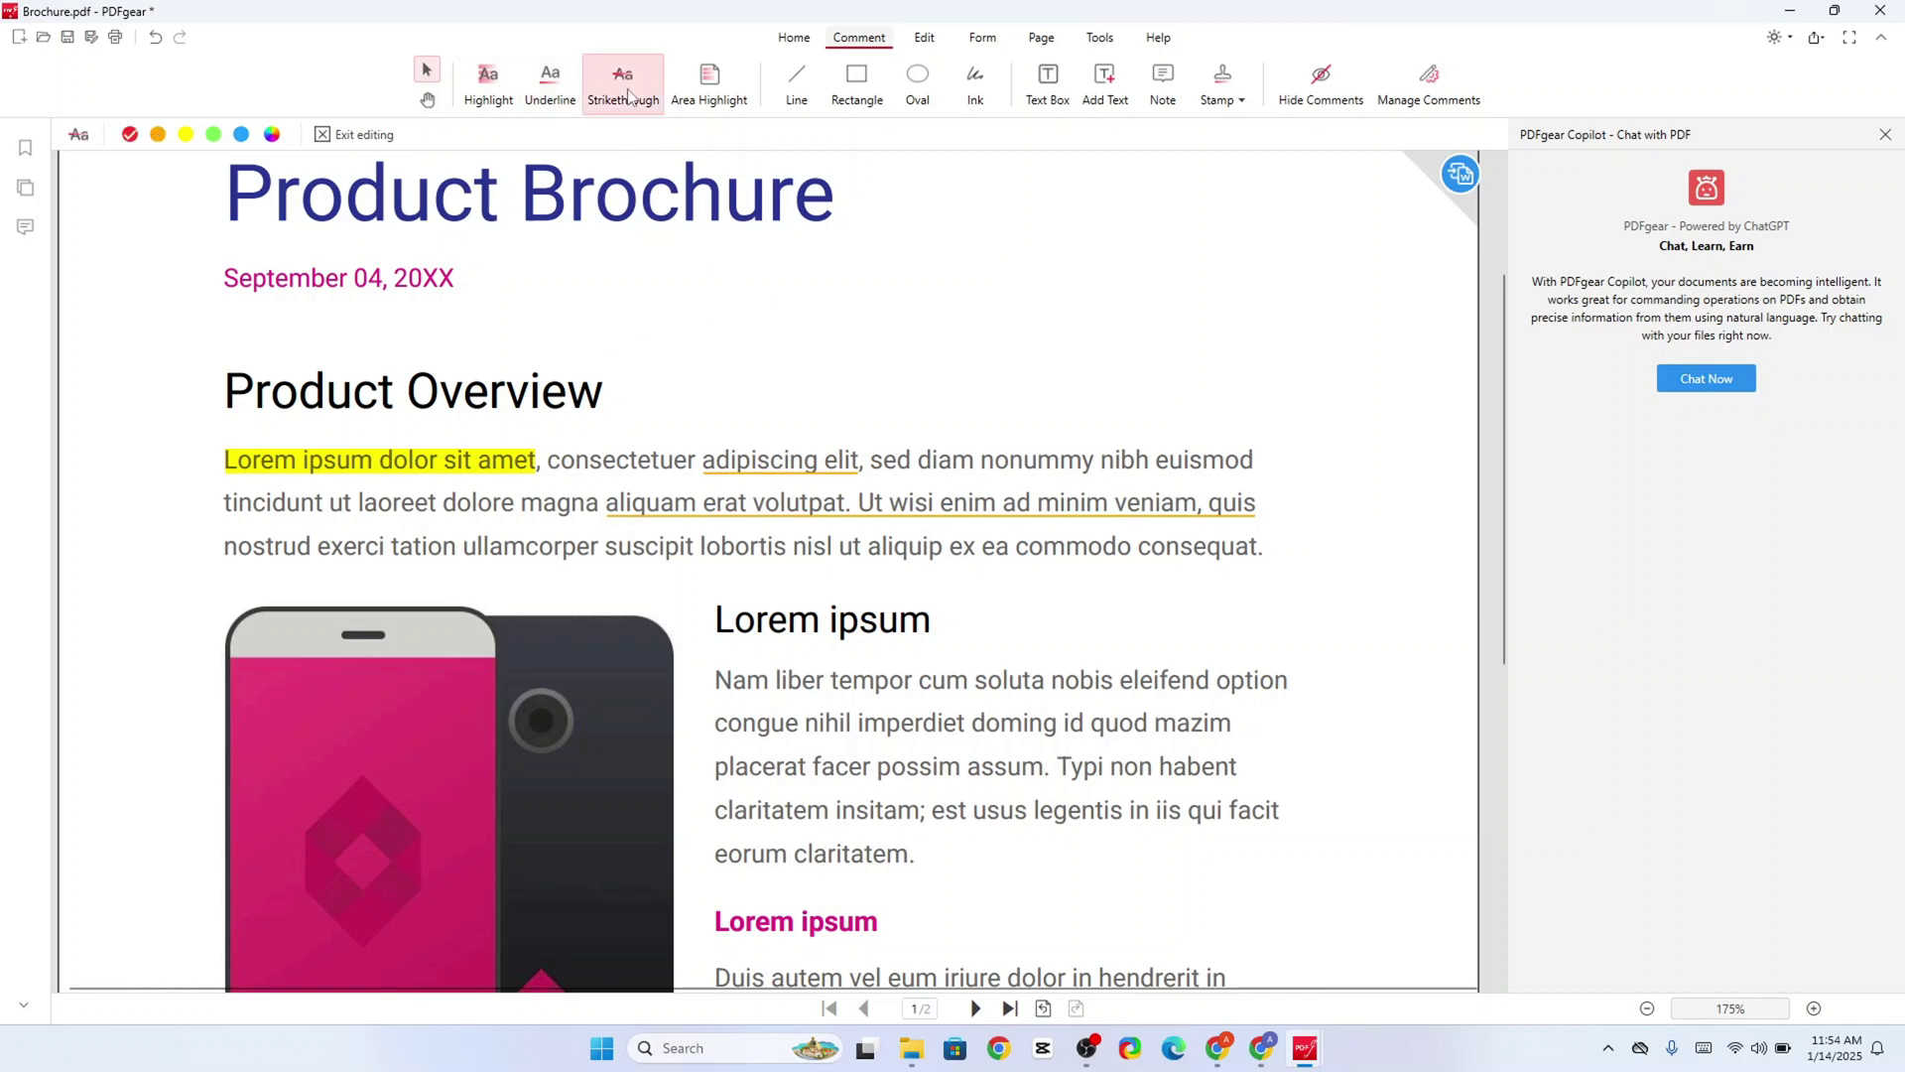
{"action": "scroll", "coordinate": [743, 403], "scroll_direction": "down", "scroll_amount": 2}
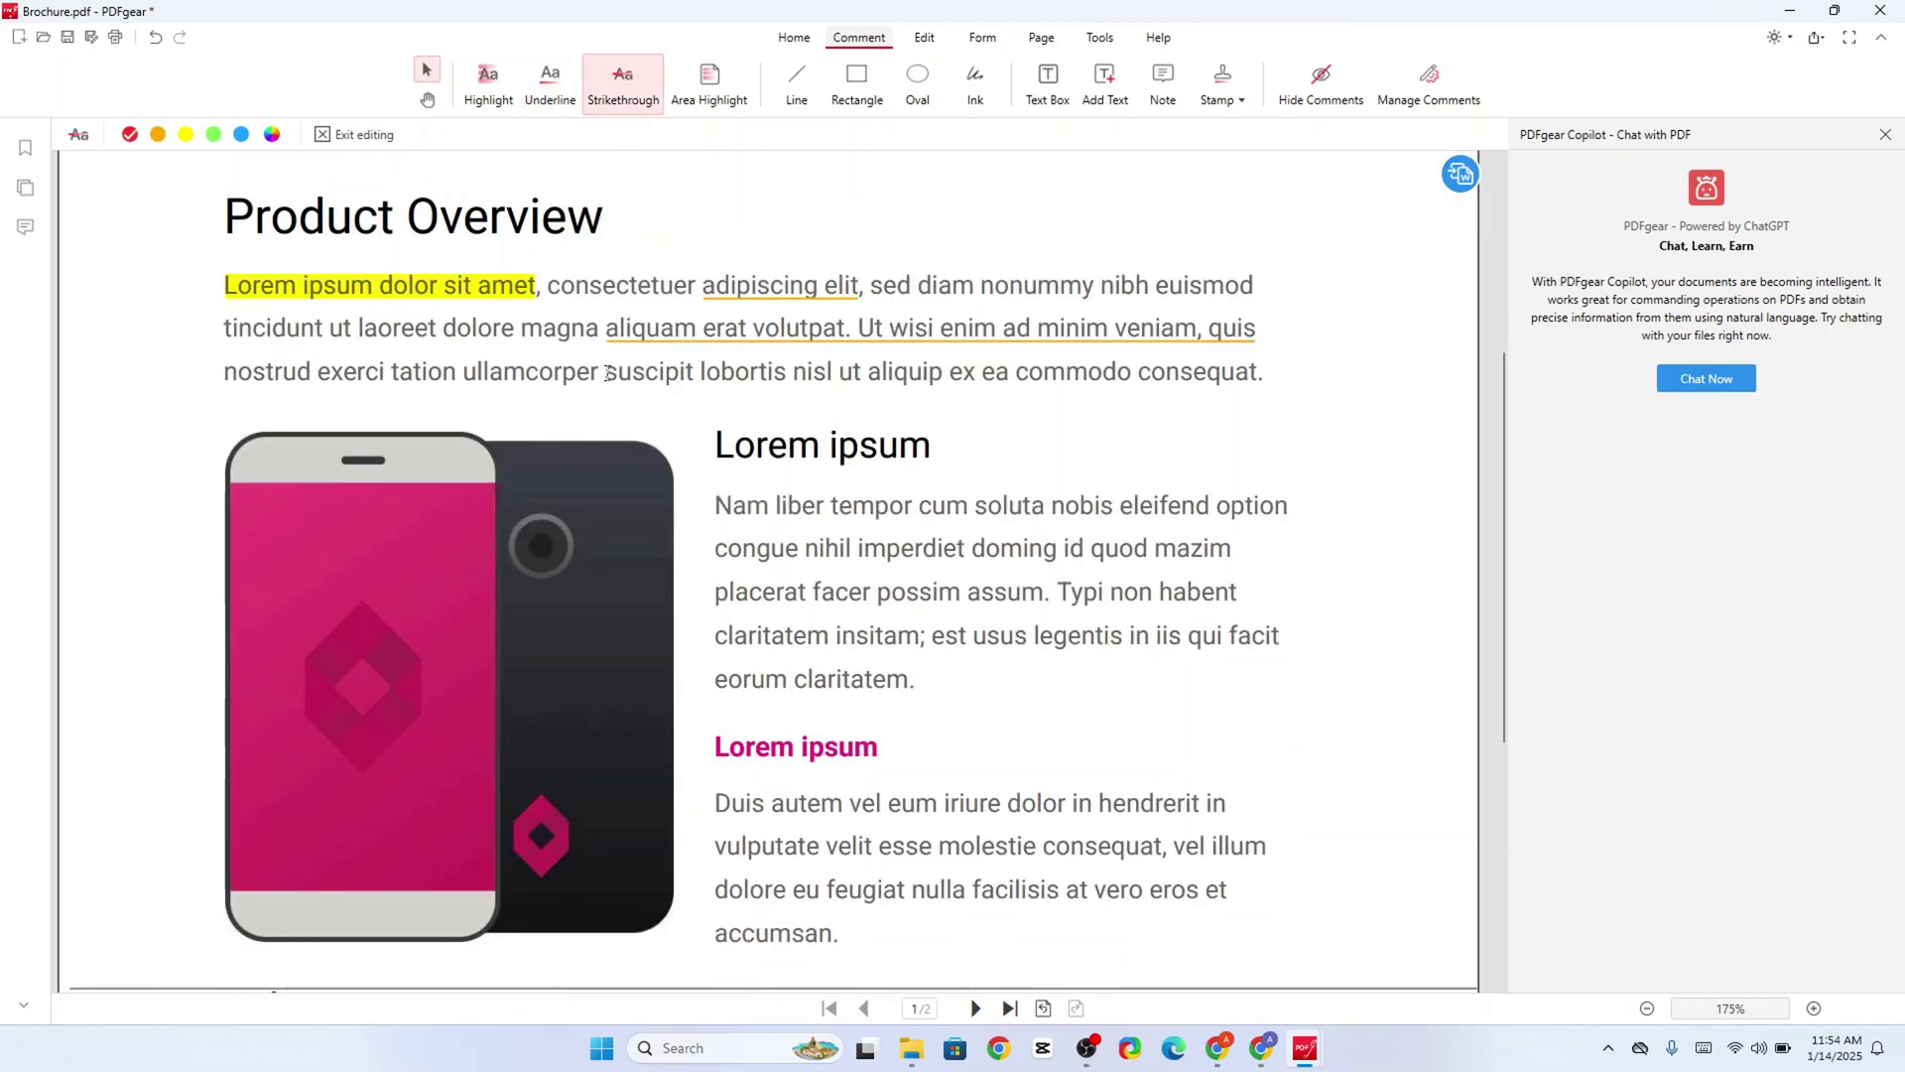
{"action": "left_click_drag", "start_coordinate": [608, 373], "coordinate": [944, 379]}
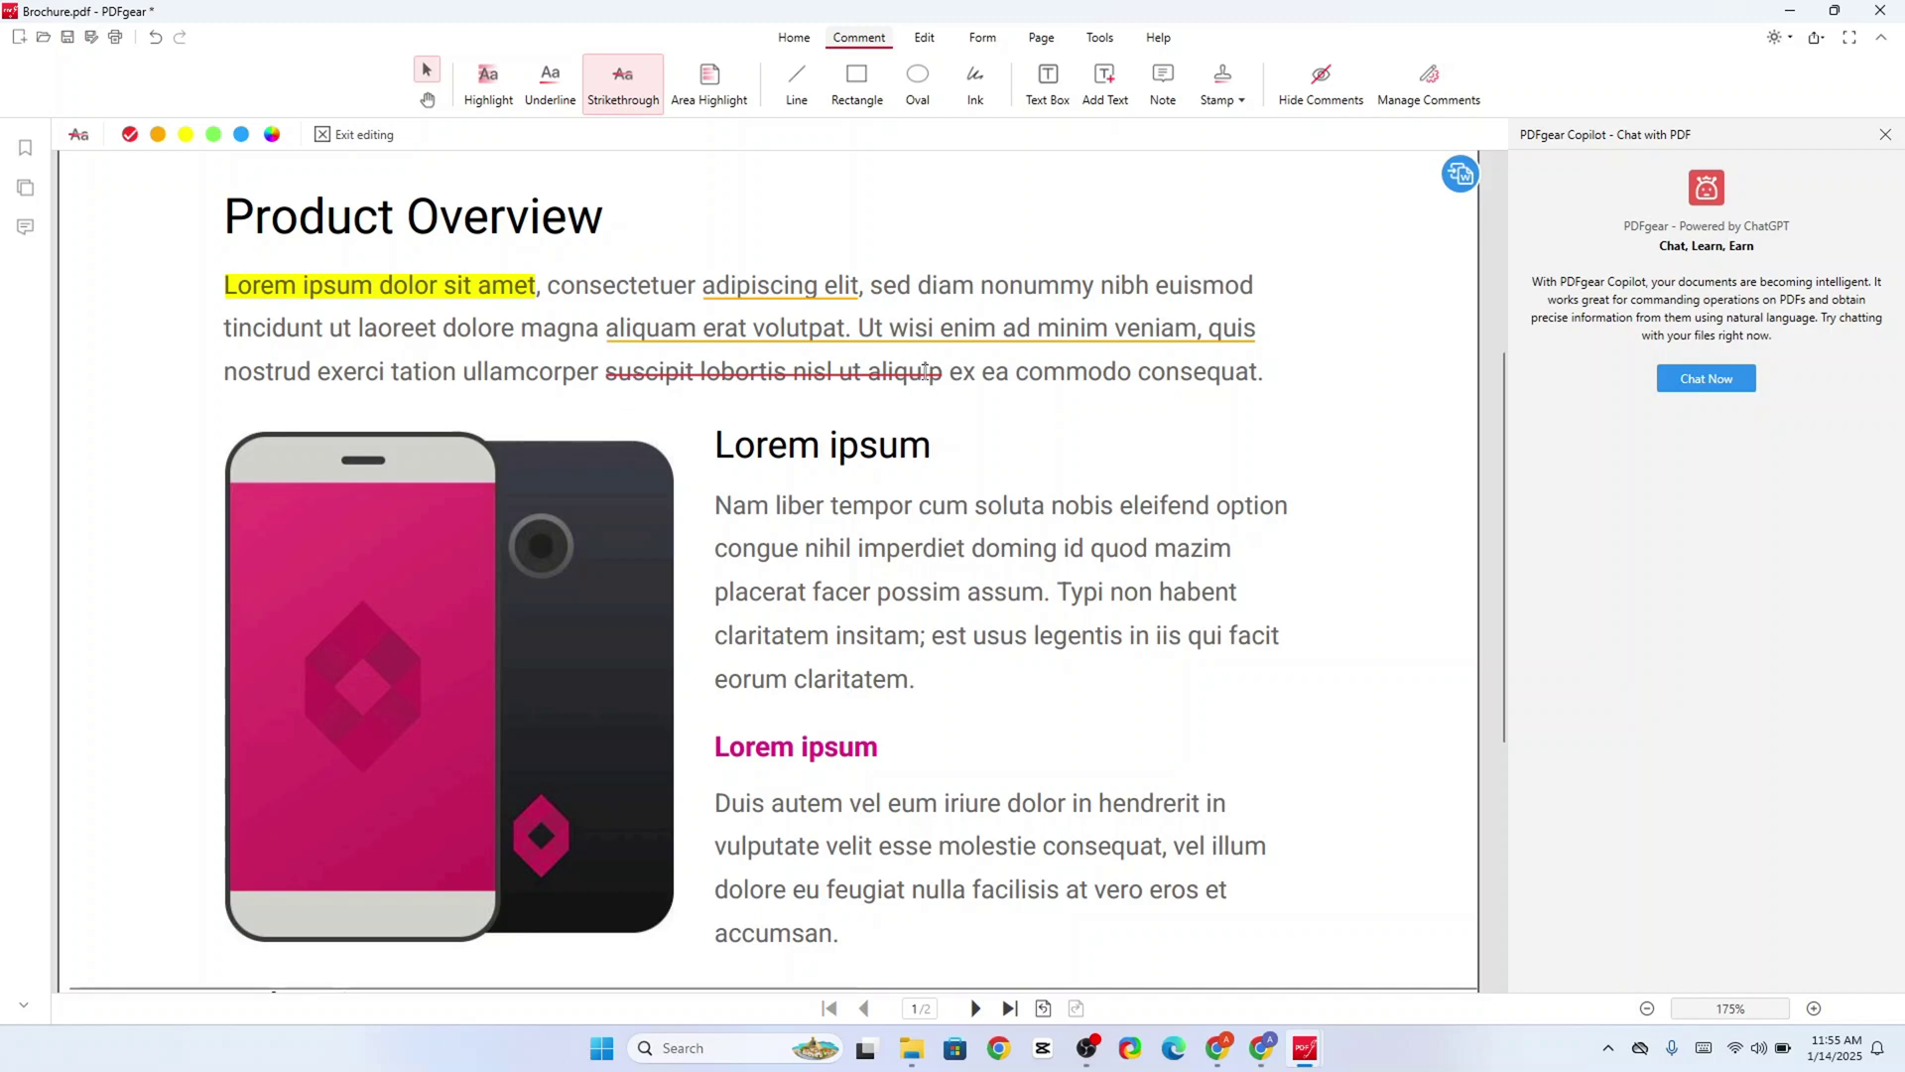
{"action": "scroll", "coordinate": [922, 379], "scroll_direction": "up", "scroll_amount": 2}
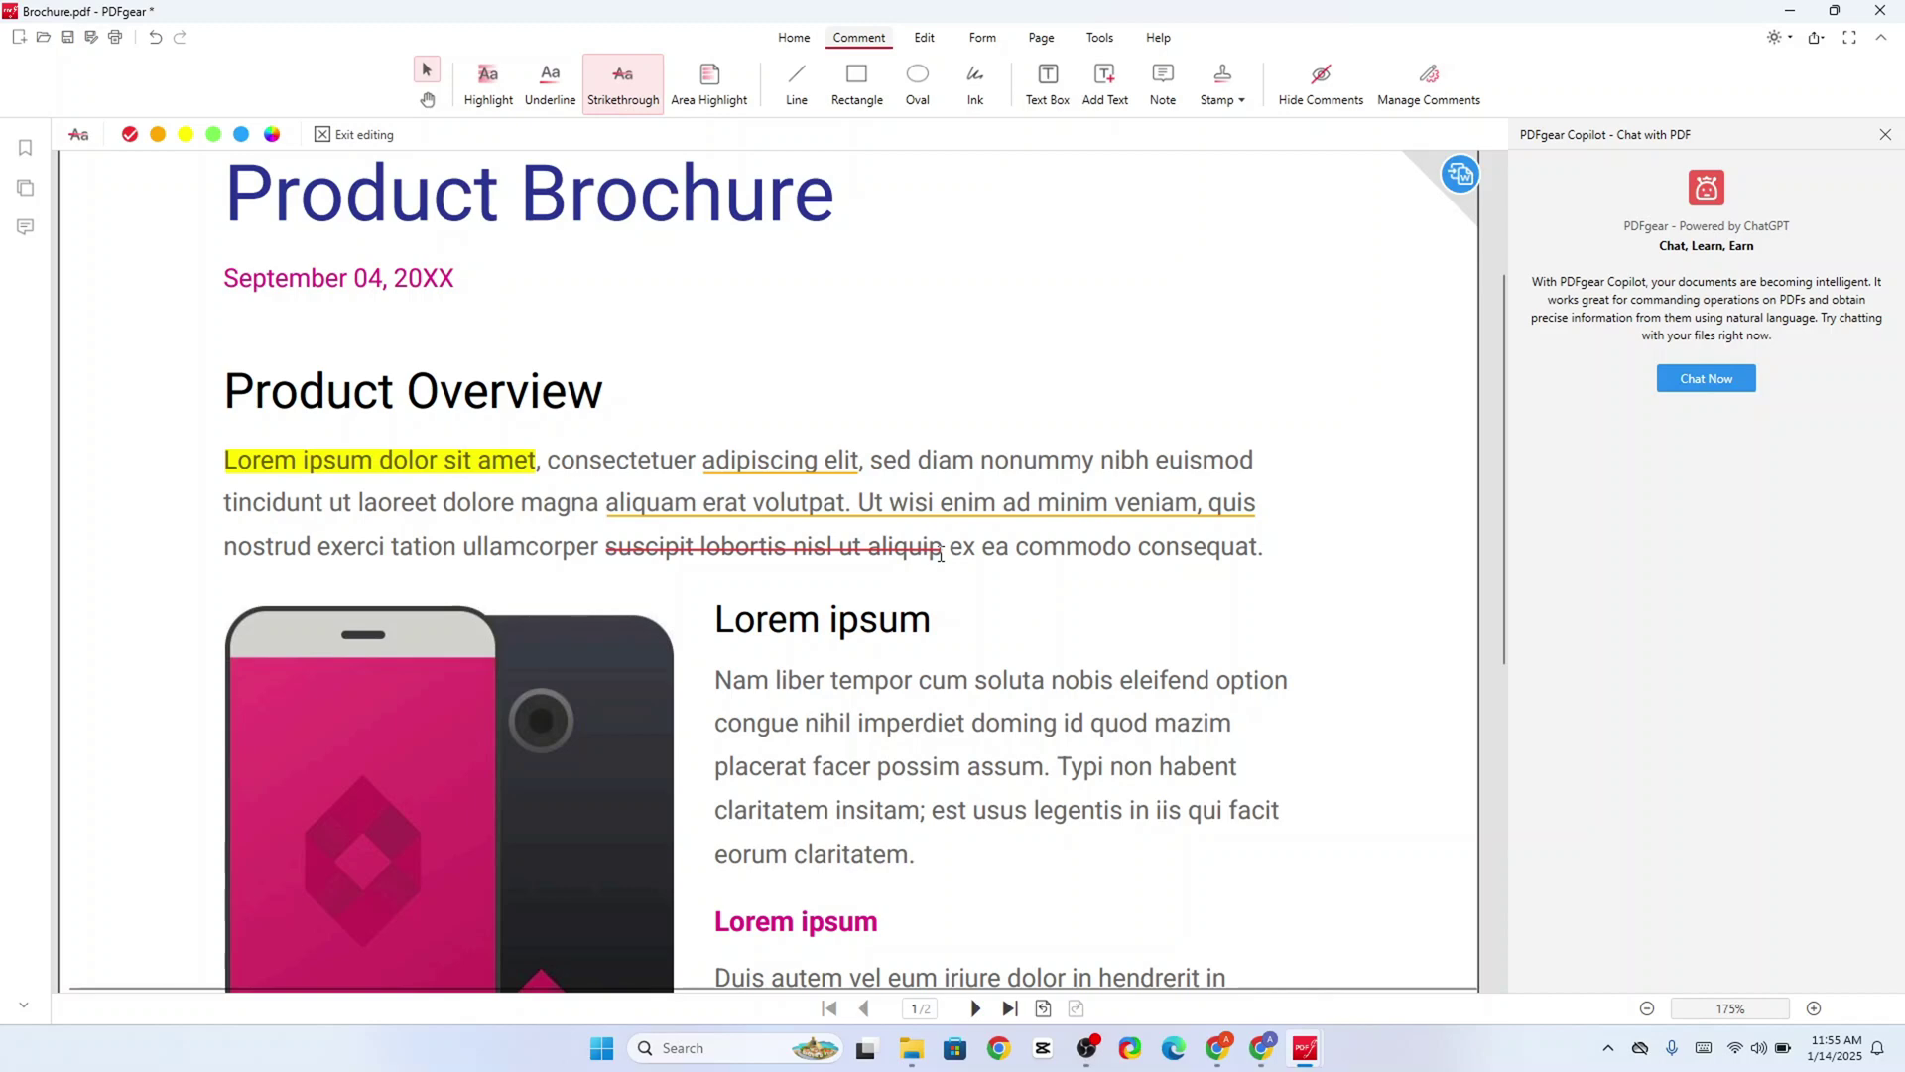
{"action": "left_click", "coordinate": [1171, 89]}
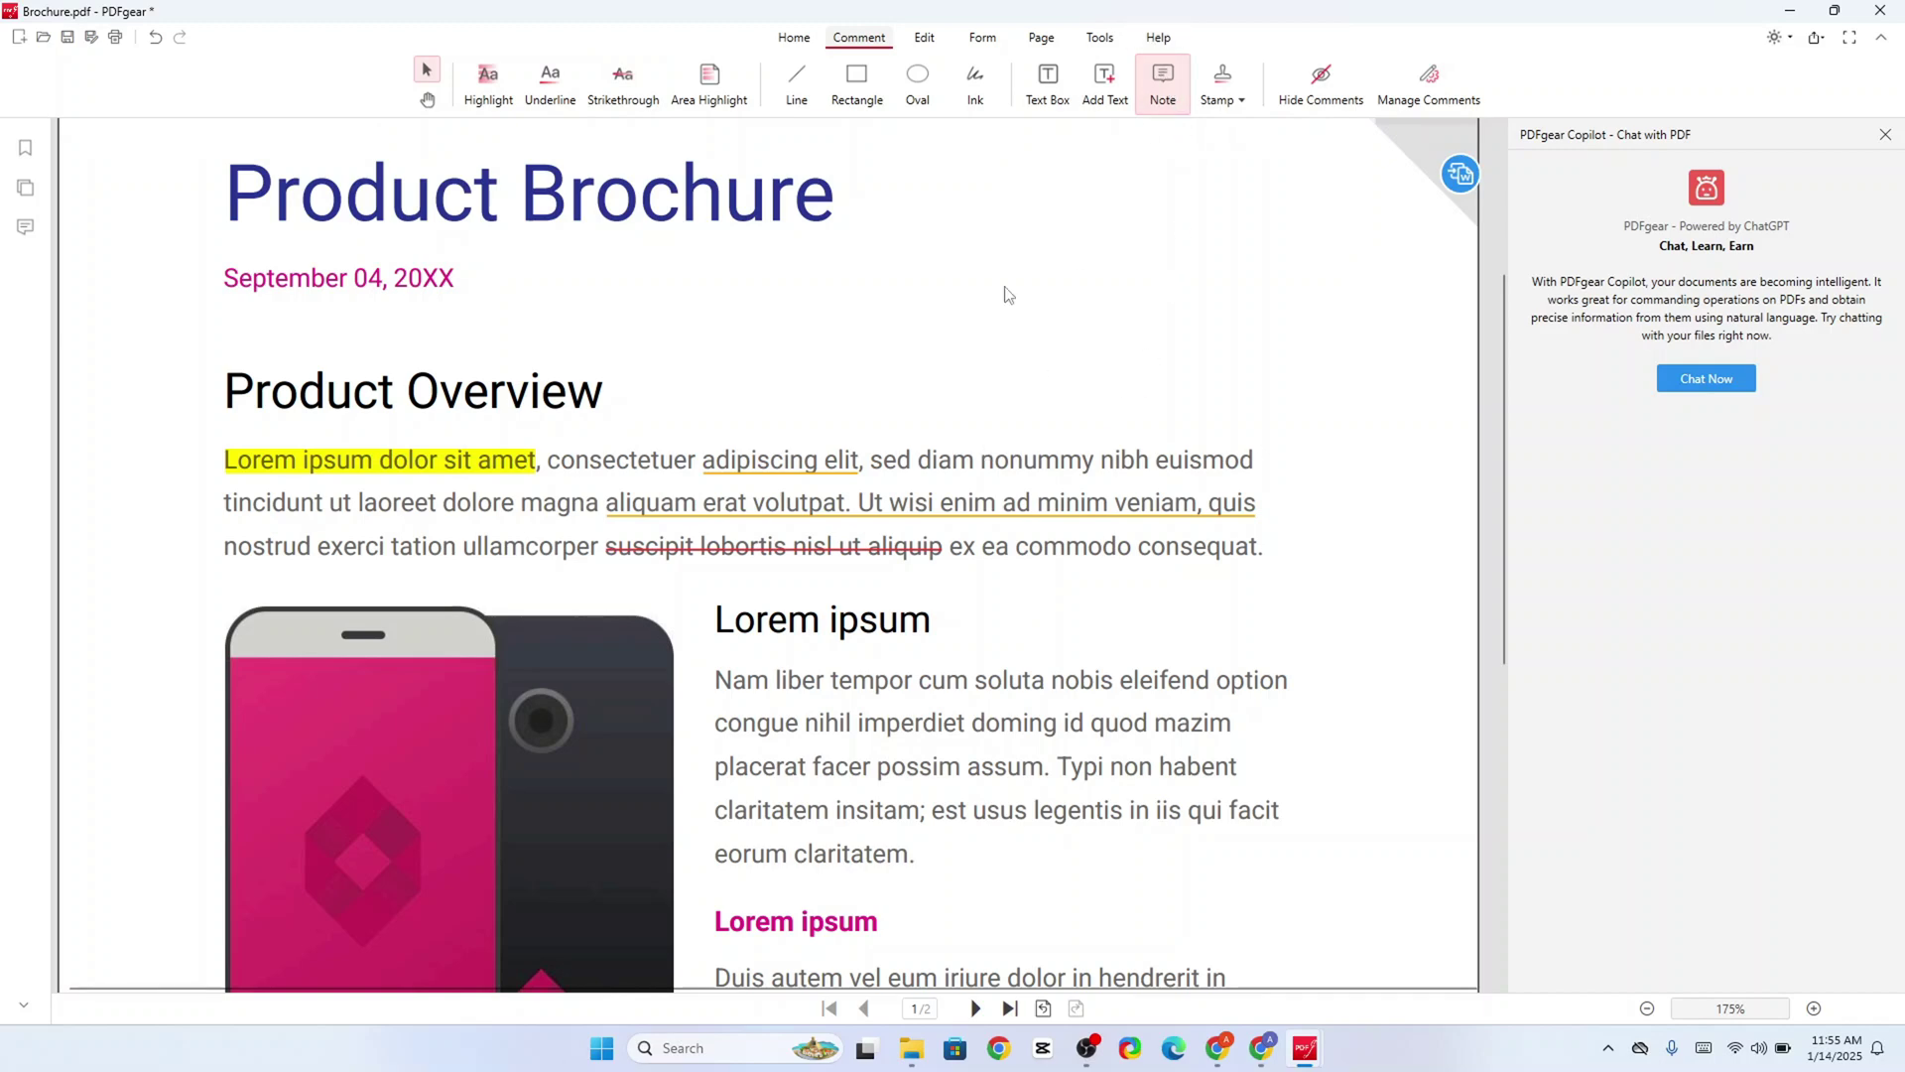
Step: Attach a sticky note reading 'Delete this' to the struck-through text
{"action": "left_click", "coordinate": [697, 548]}
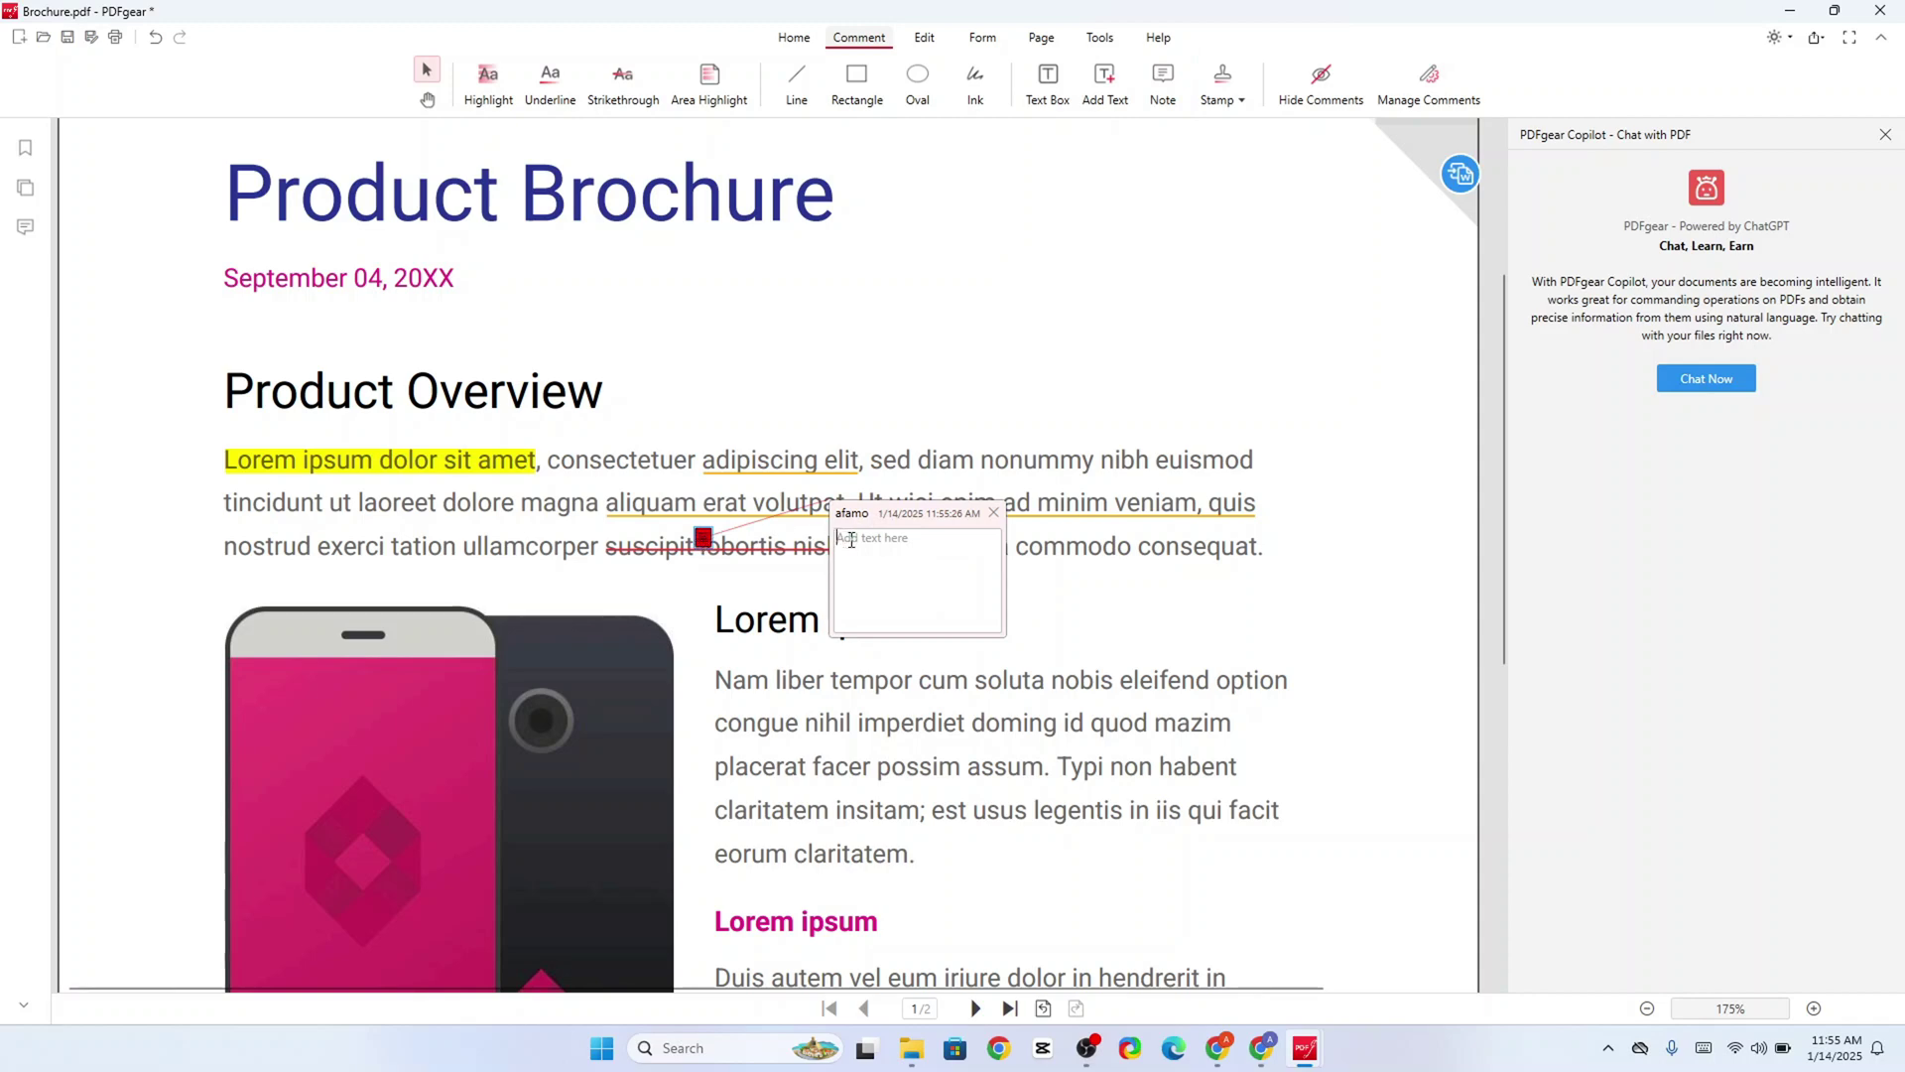
{"action": "type", "text": "Deleye"}
{"action": "left_click", "coordinate": [1100, 564]}
{"action": "left_click", "coordinate": [844, 474]}
{"action": "left_click", "coordinate": [626, 556]}
{"action": "left_click", "coordinate": [702, 538]}
{"action": "left_click", "coordinate": [908, 540]}
Step: Move the note marker back onto the struck-through text and check its comment popup
{"action": "left_click", "coordinate": [1032, 505]}
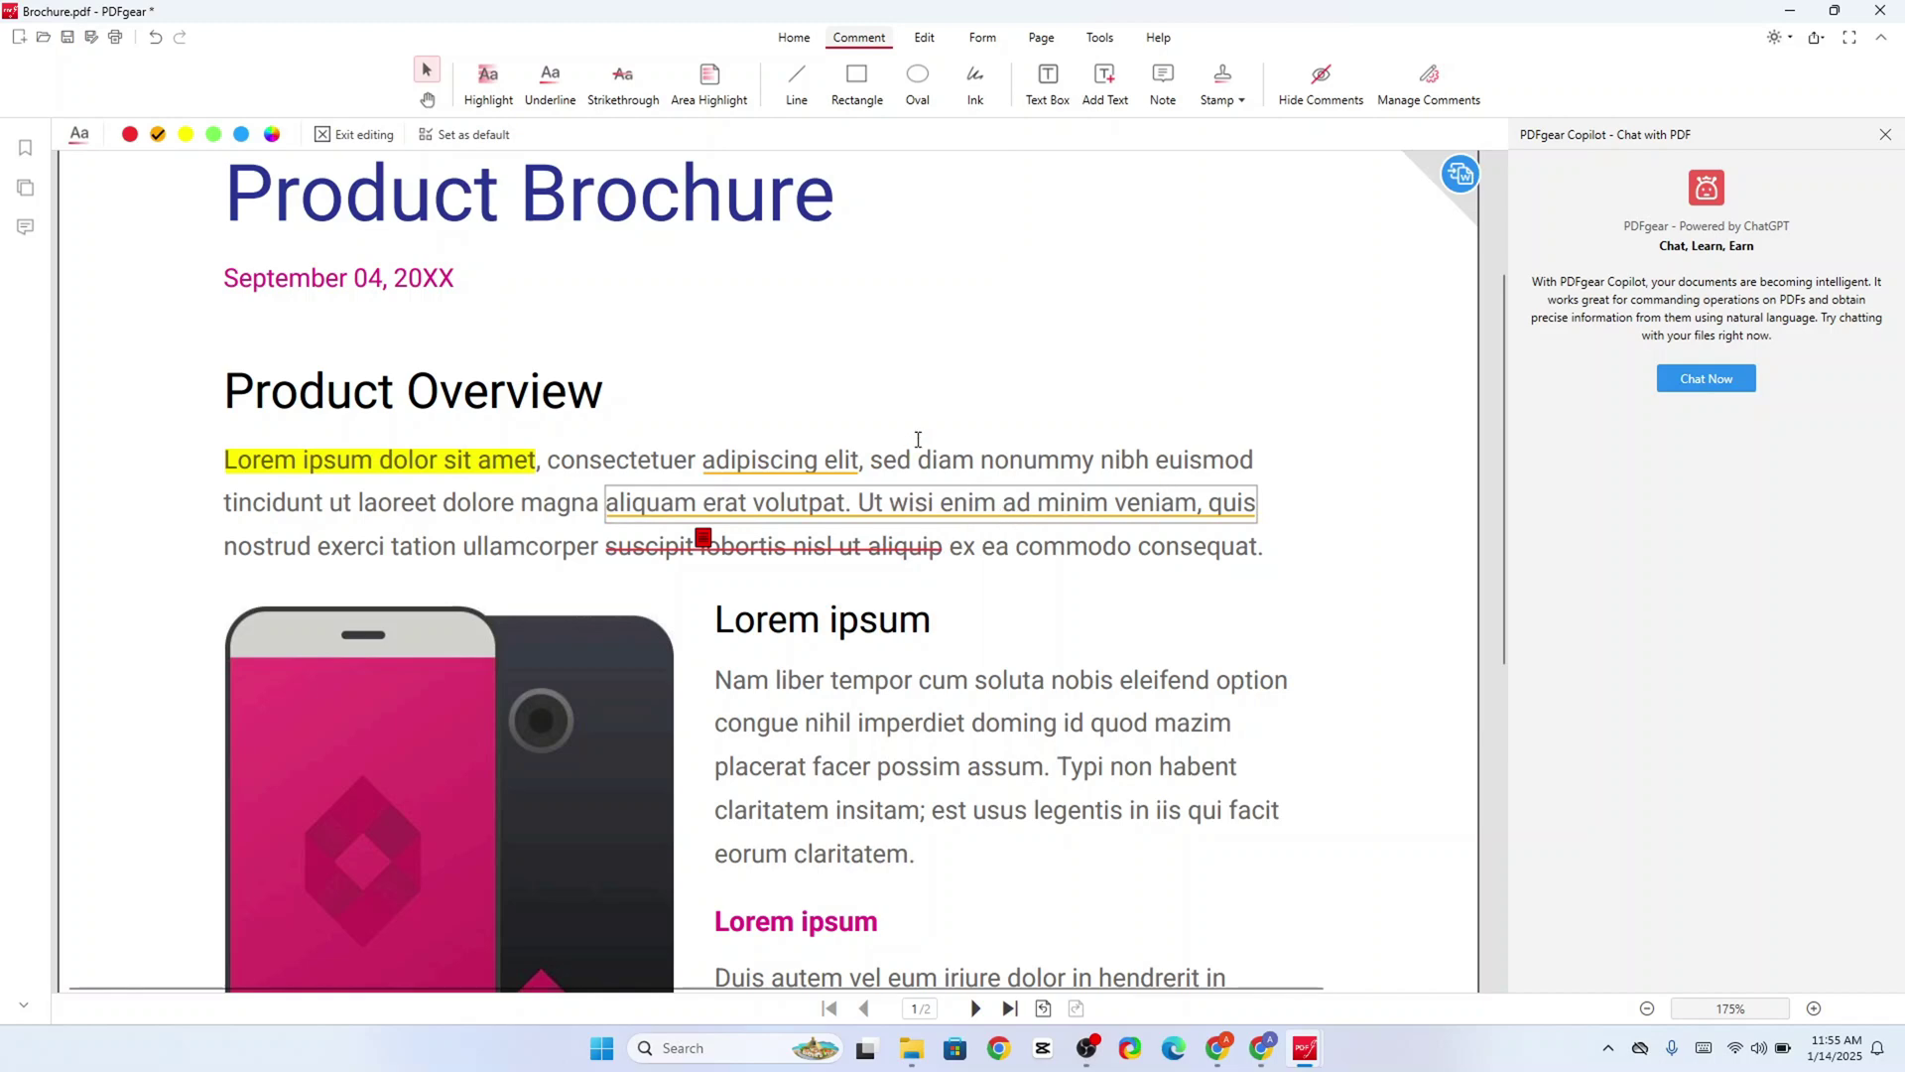
{"action": "scroll", "coordinate": [983, 430], "scroll_direction": "down", "scroll_amount": 3}
{"action": "scroll", "coordinate": [987, 423], "scroll_direction": "up", "scroll_amount": 3}
{"action": "key", "text": "Escape"}
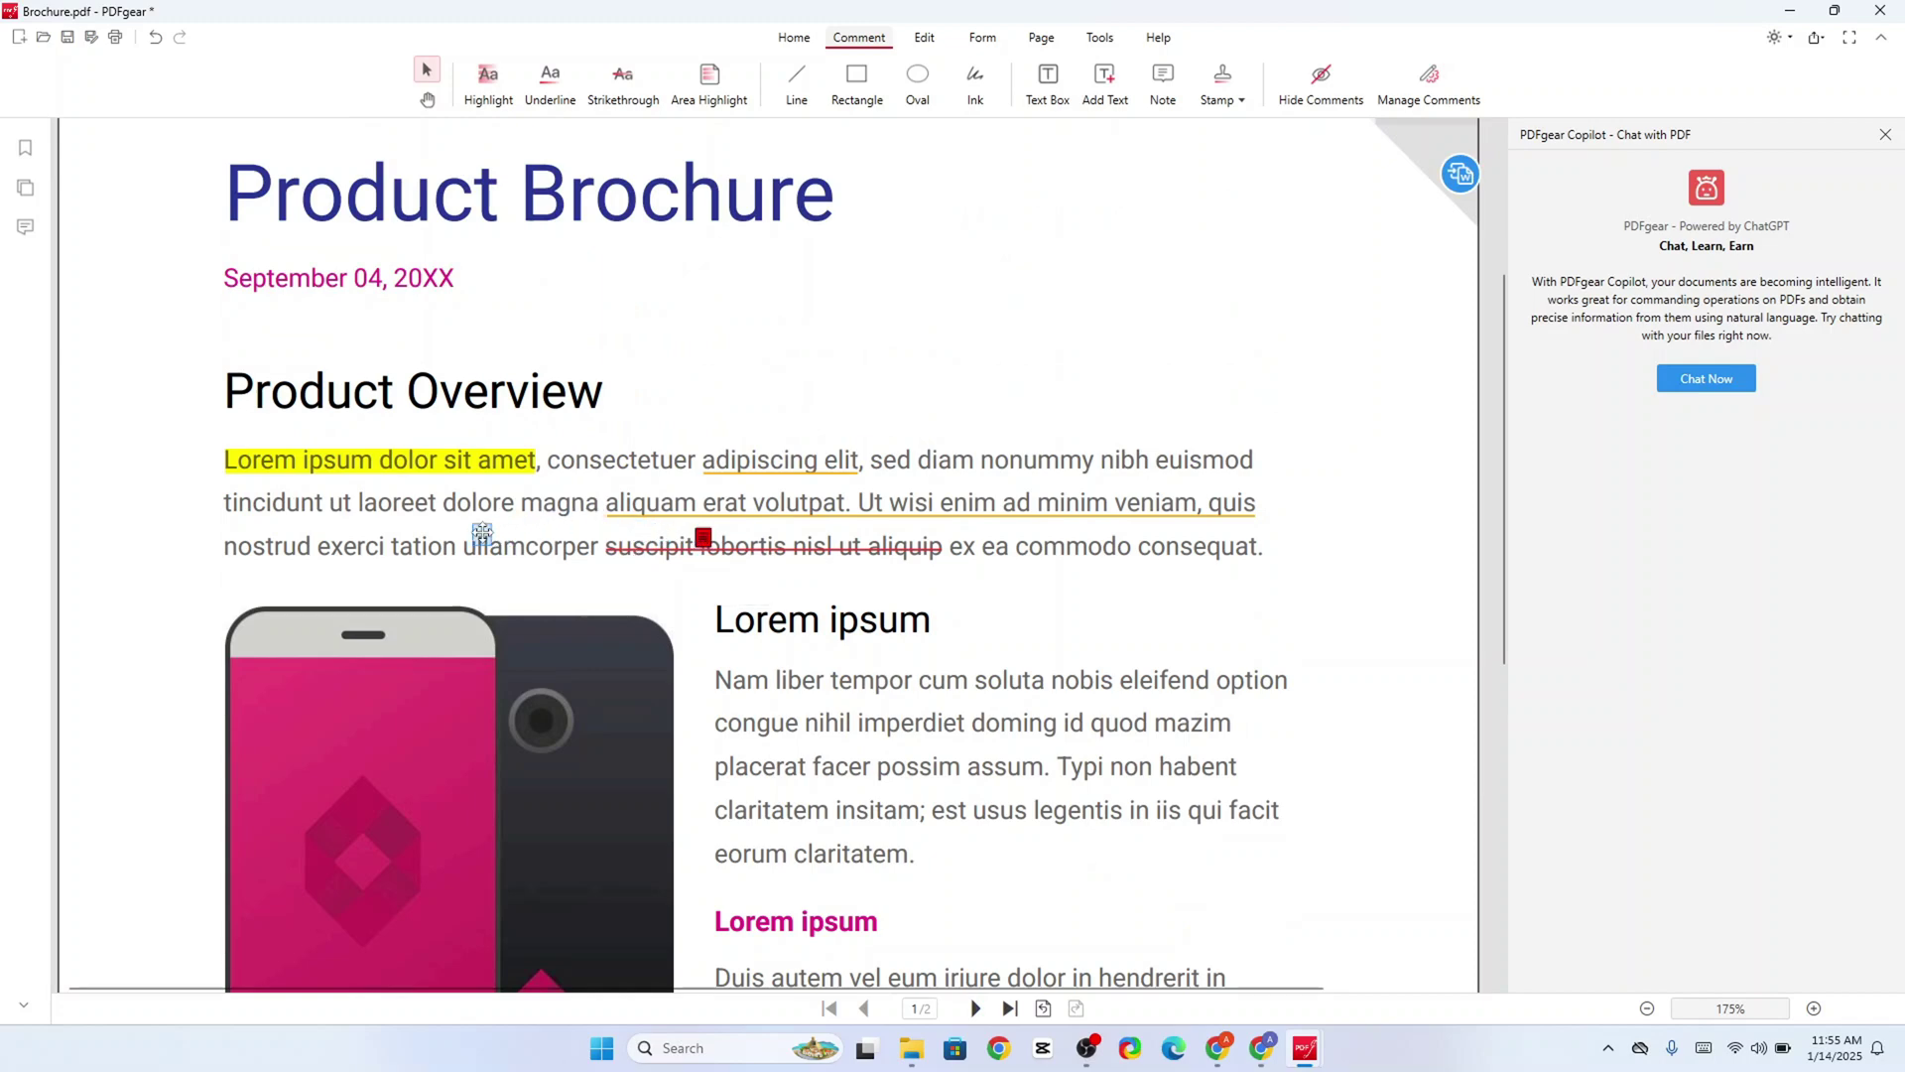
{"action": "left_click_drag", "start_coordinate": [435, 531], "coordinate": [435, 533]}
{"action": "left_click_drag", "start_coordinate": [621, 546], "coordinate": [622, 547]}
{"action": "mouse_move", "coordinate": [622, 548]}
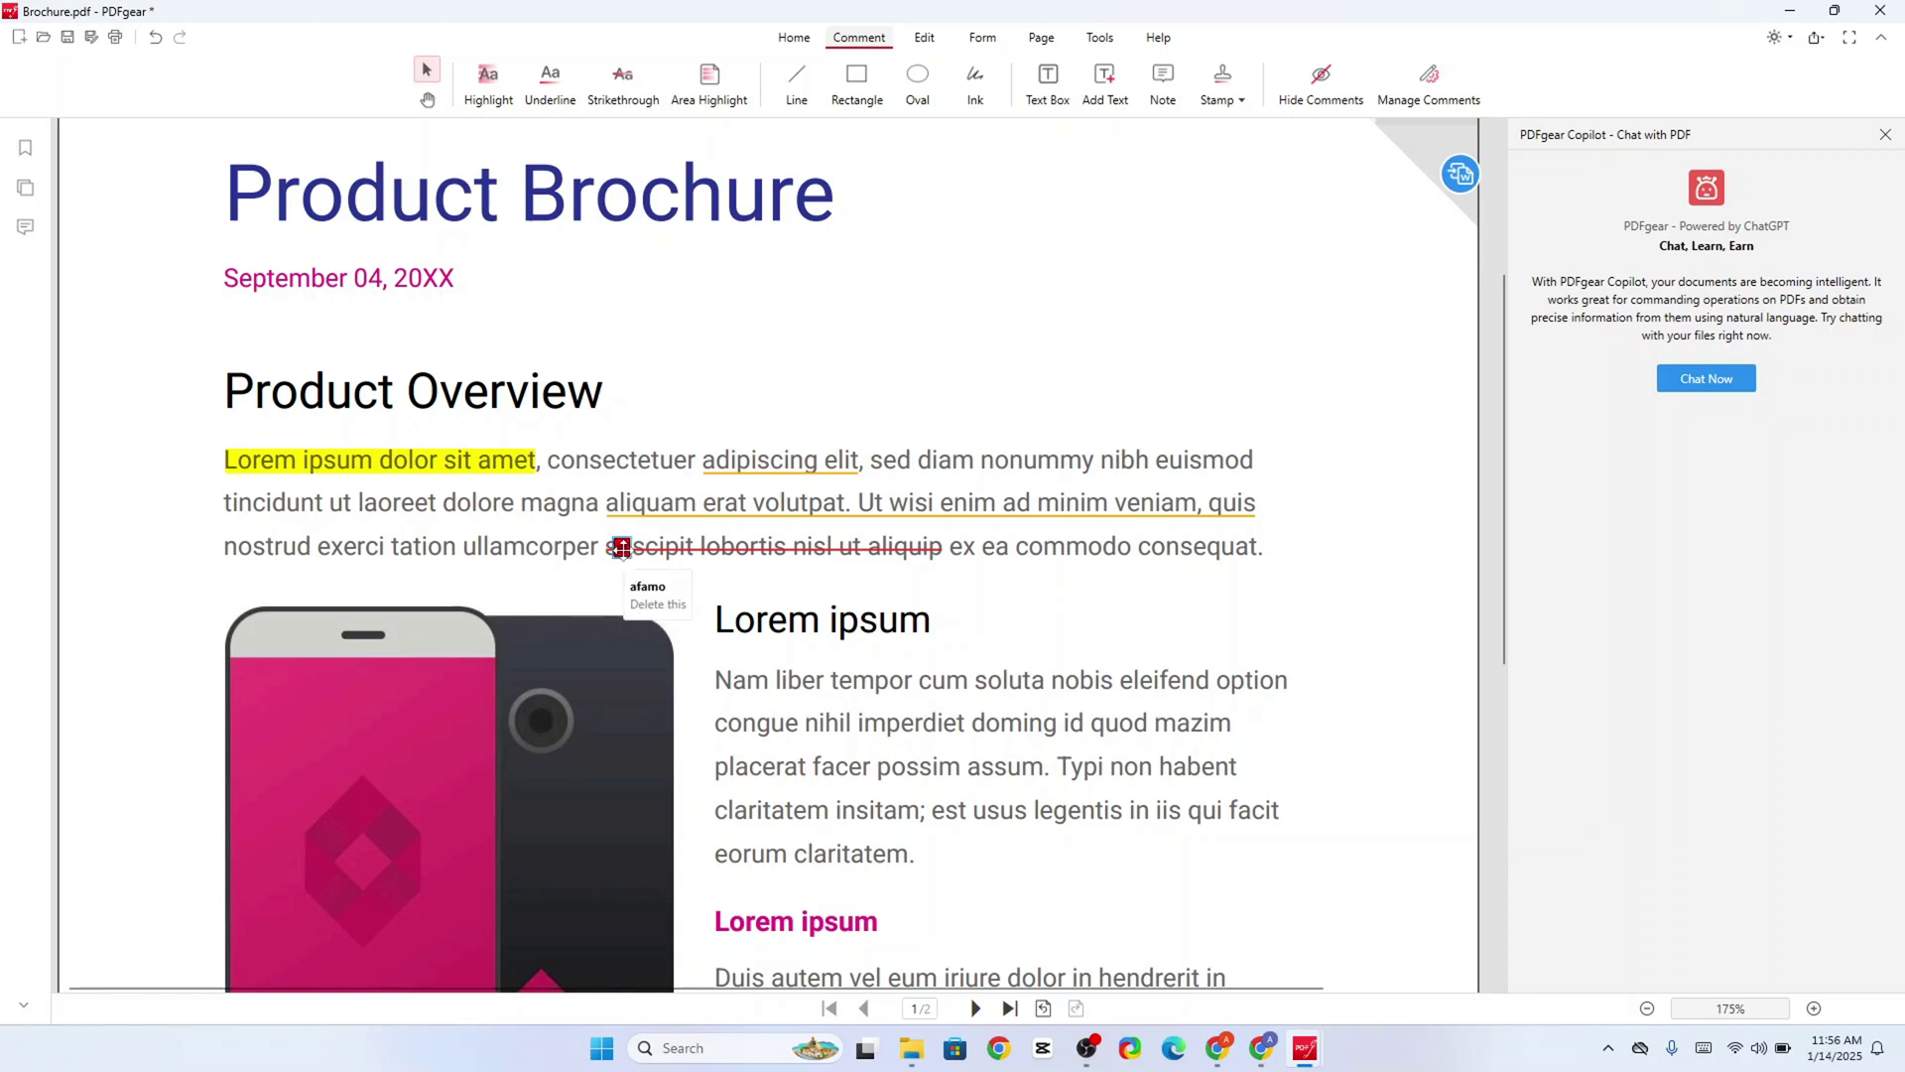
{"action": "left_click", "coordinate": [622, 548]}
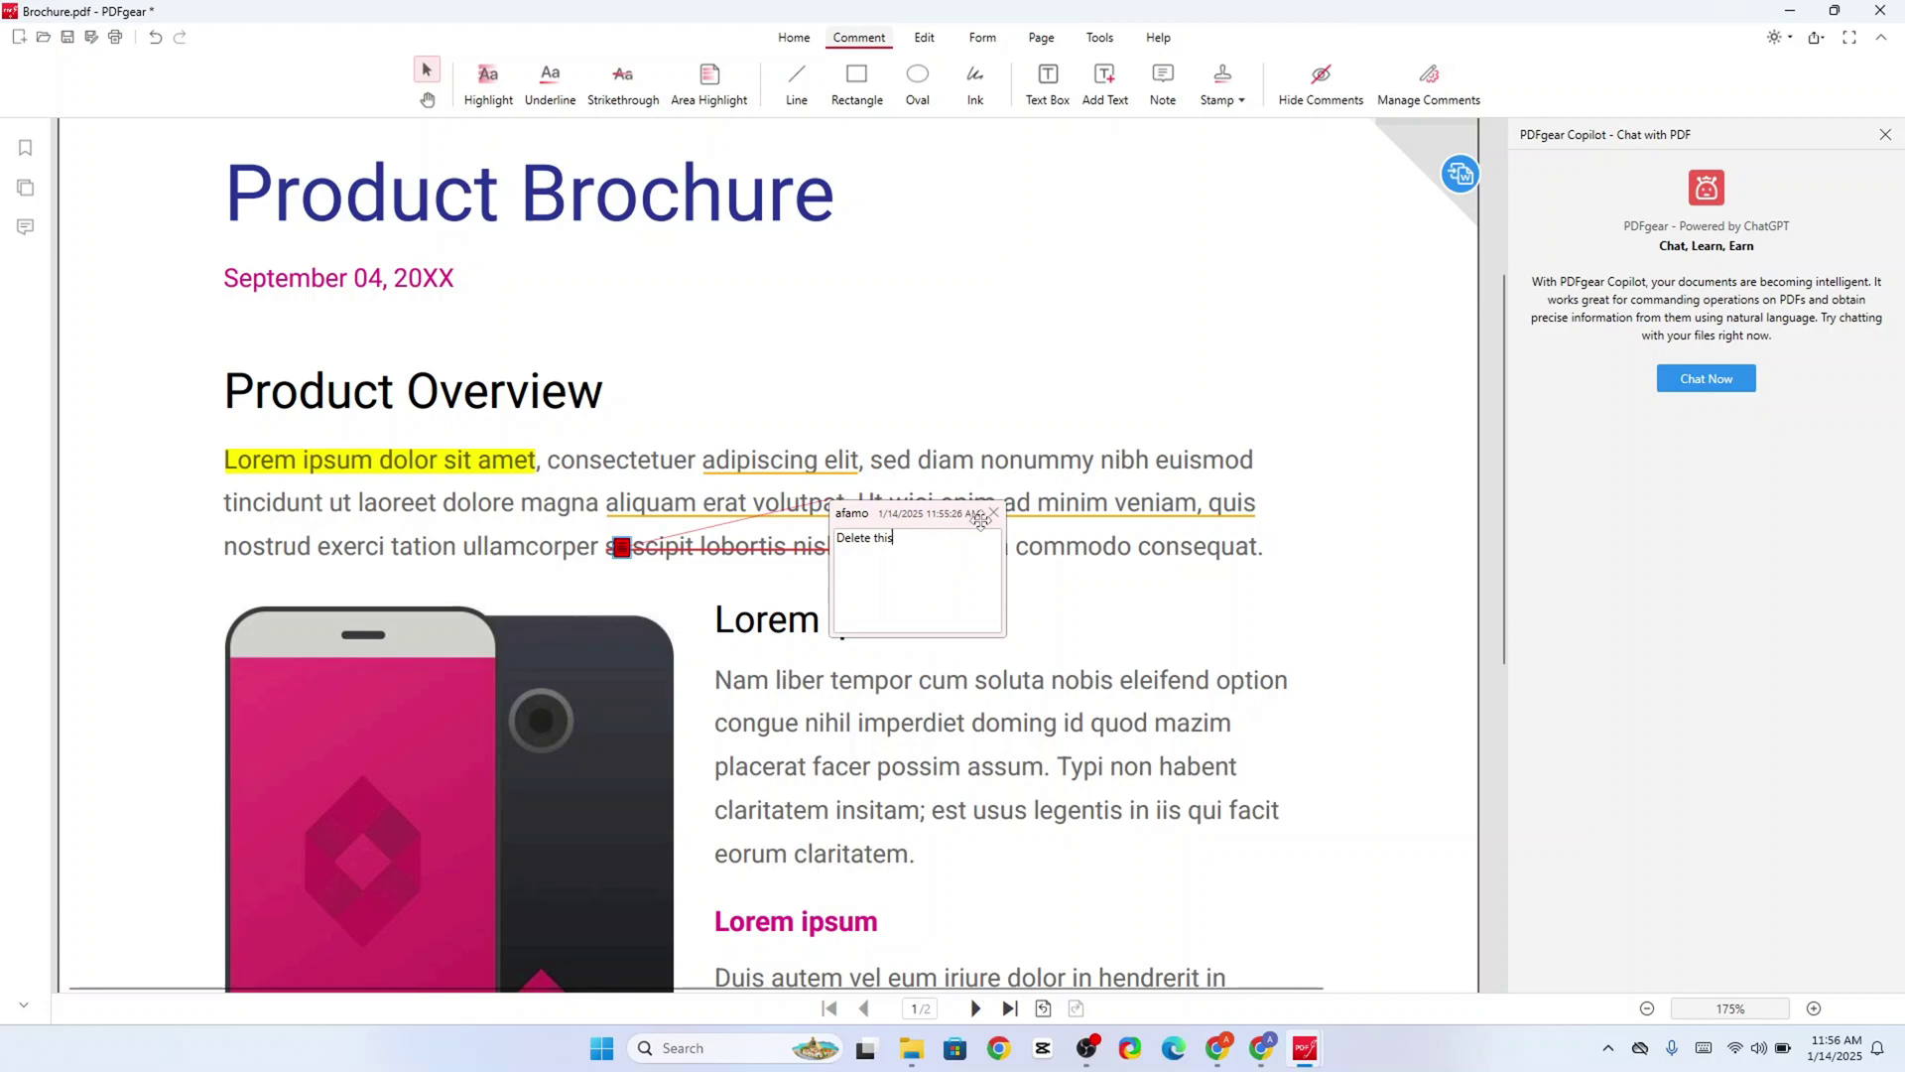
{"action": "left_click", "coordinate": [1118, 548]}
Step: Cover the 'Nam liber tempor' paragraph with a yellow area highlight
{"action": "left_click", "coordinate": [714, 84]}
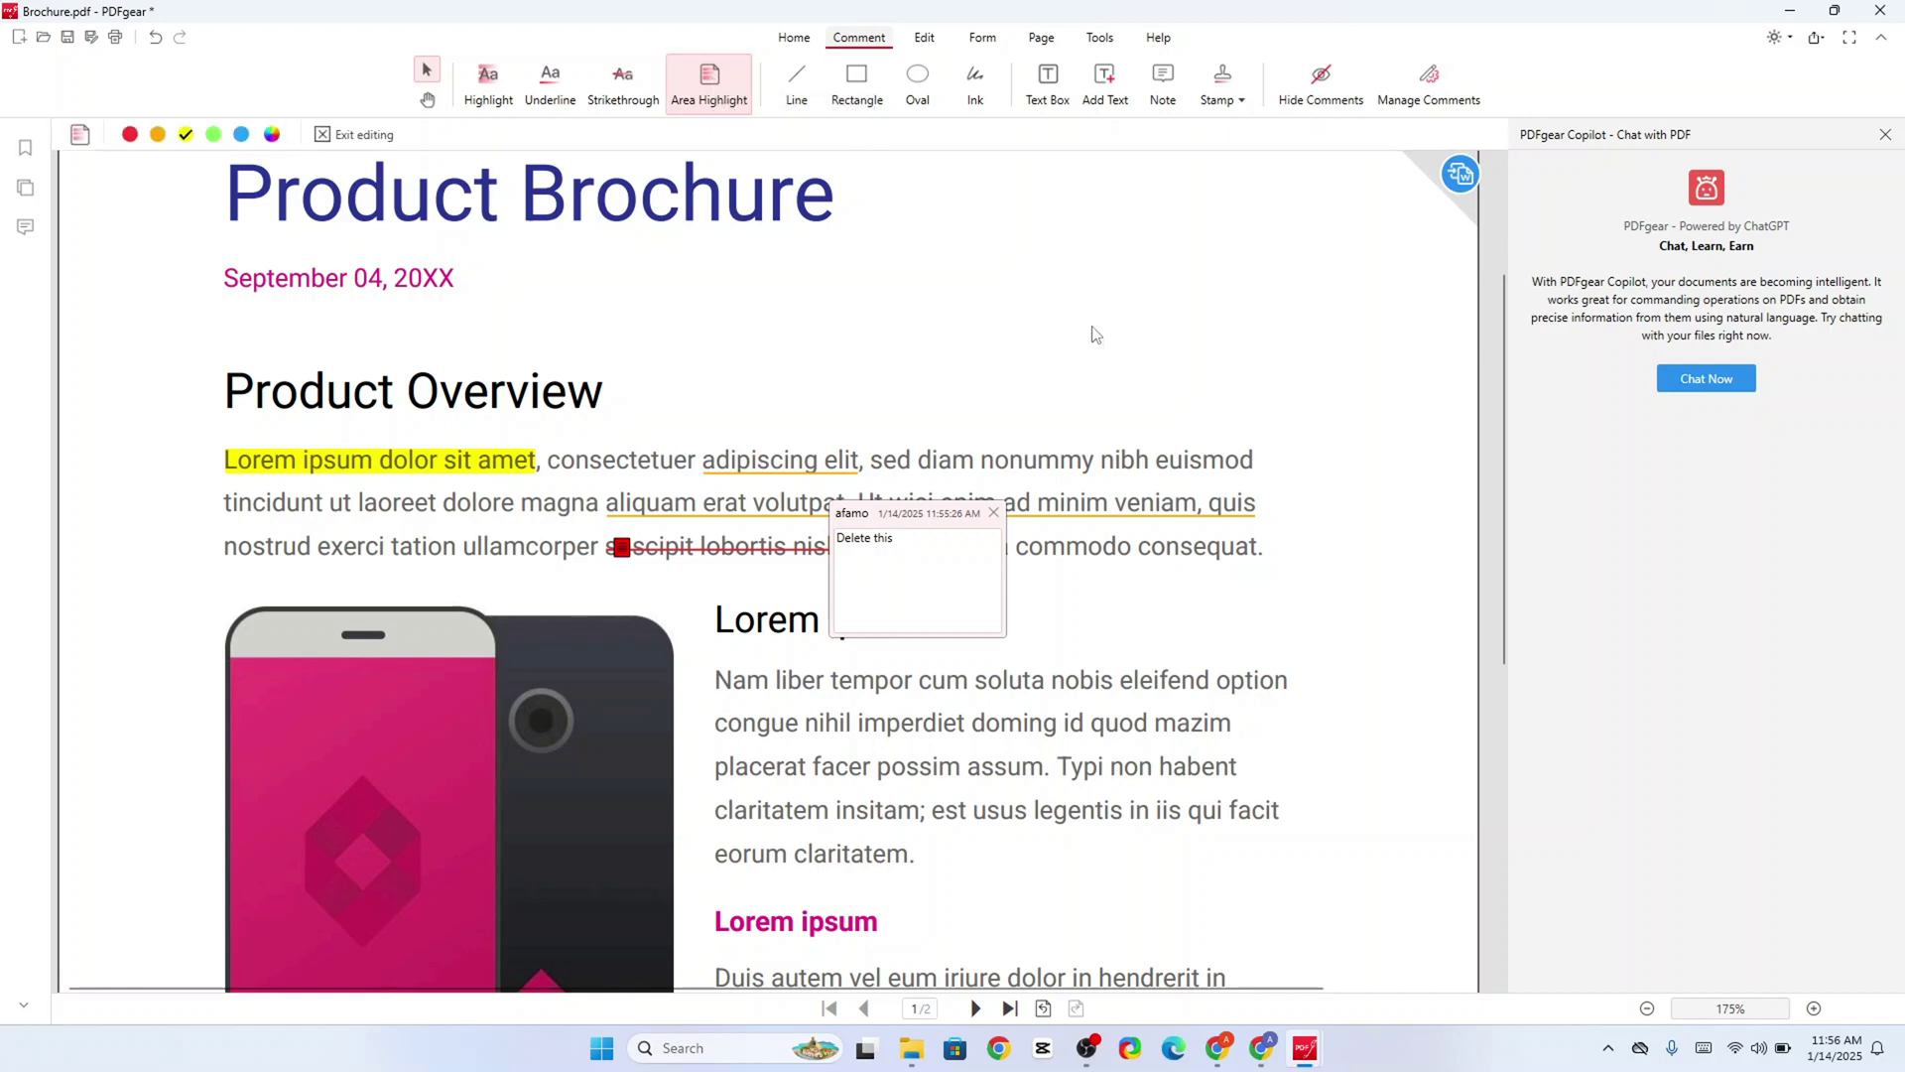
{"action": "left_click_drag", "start_coordinate": [717, 678], "coordinate": [1315, 871]}
{"action": "left_click", "coordinate": [750, 696]}
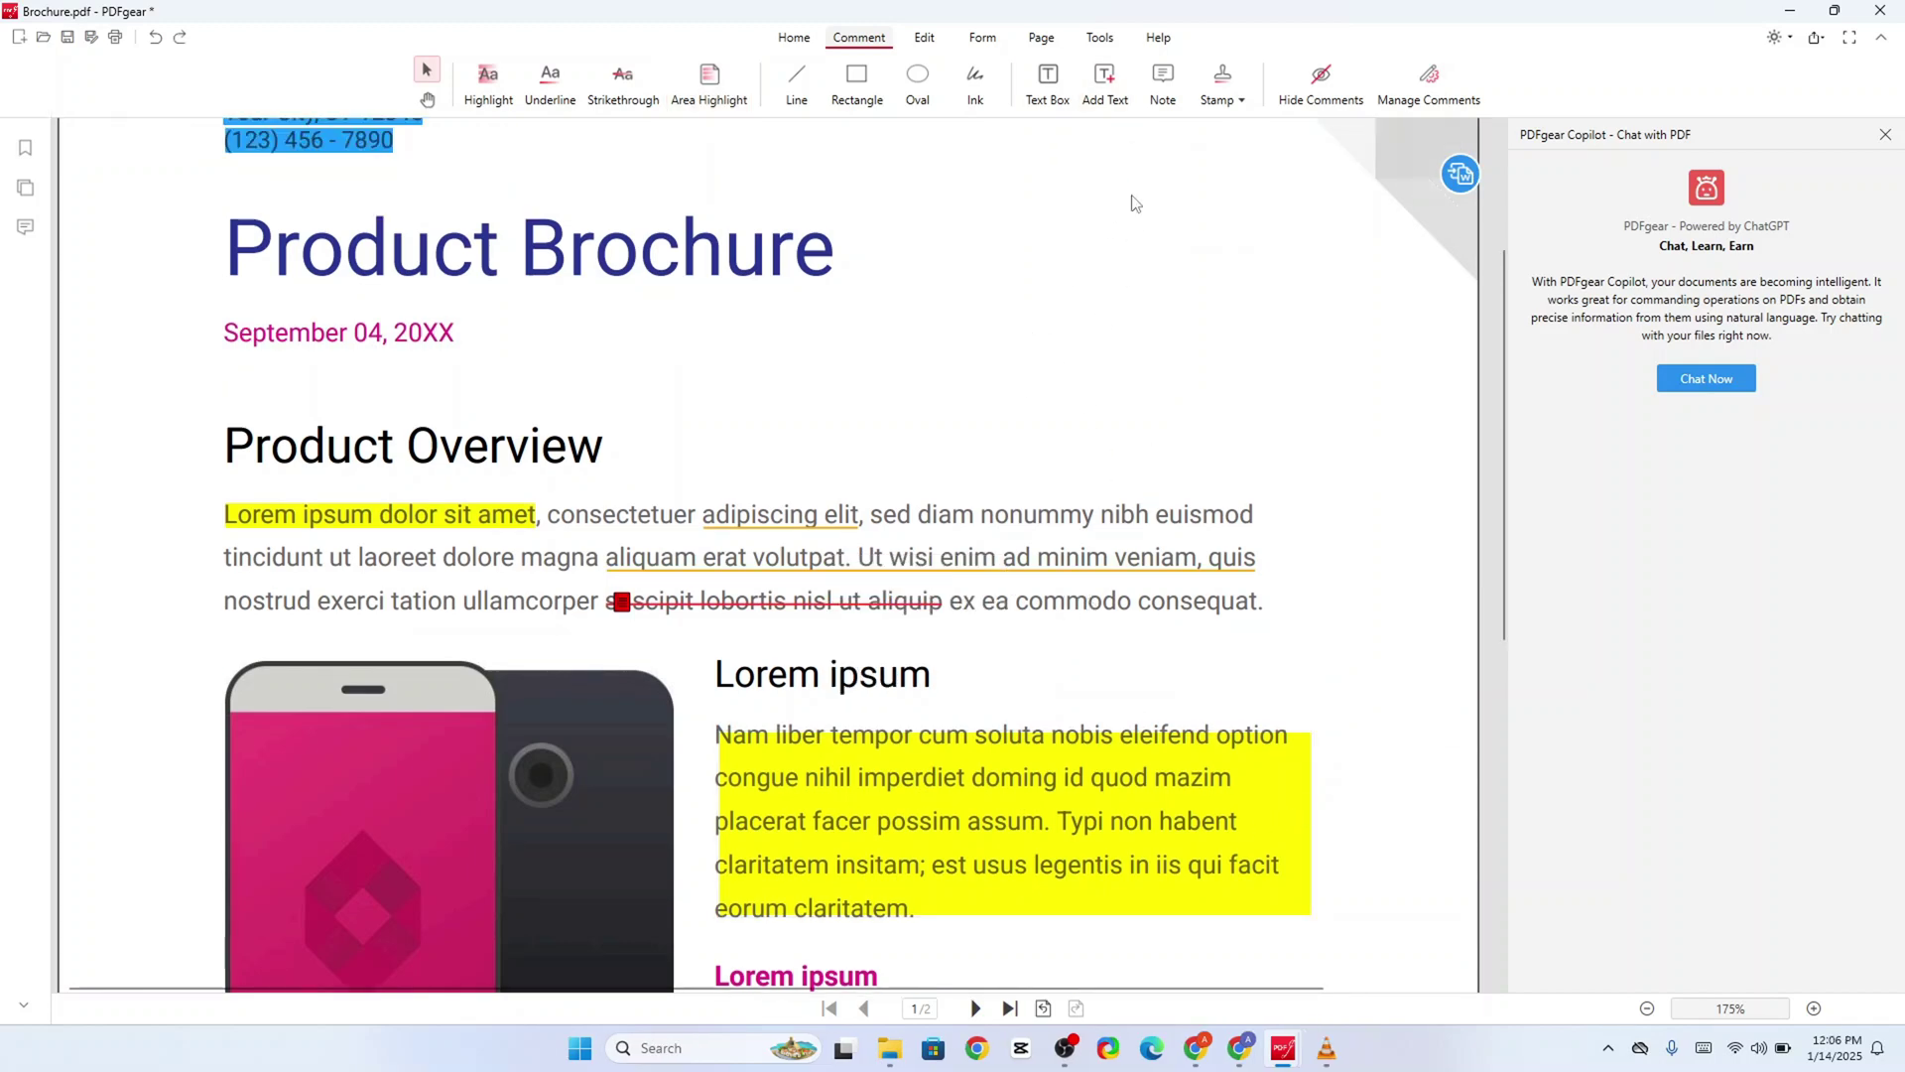
Step: Try the line, rectangle and oval tools, then draw a red freehand scribble above Product Overview
{"action": "left_click", "coordinate": [803, 92]}
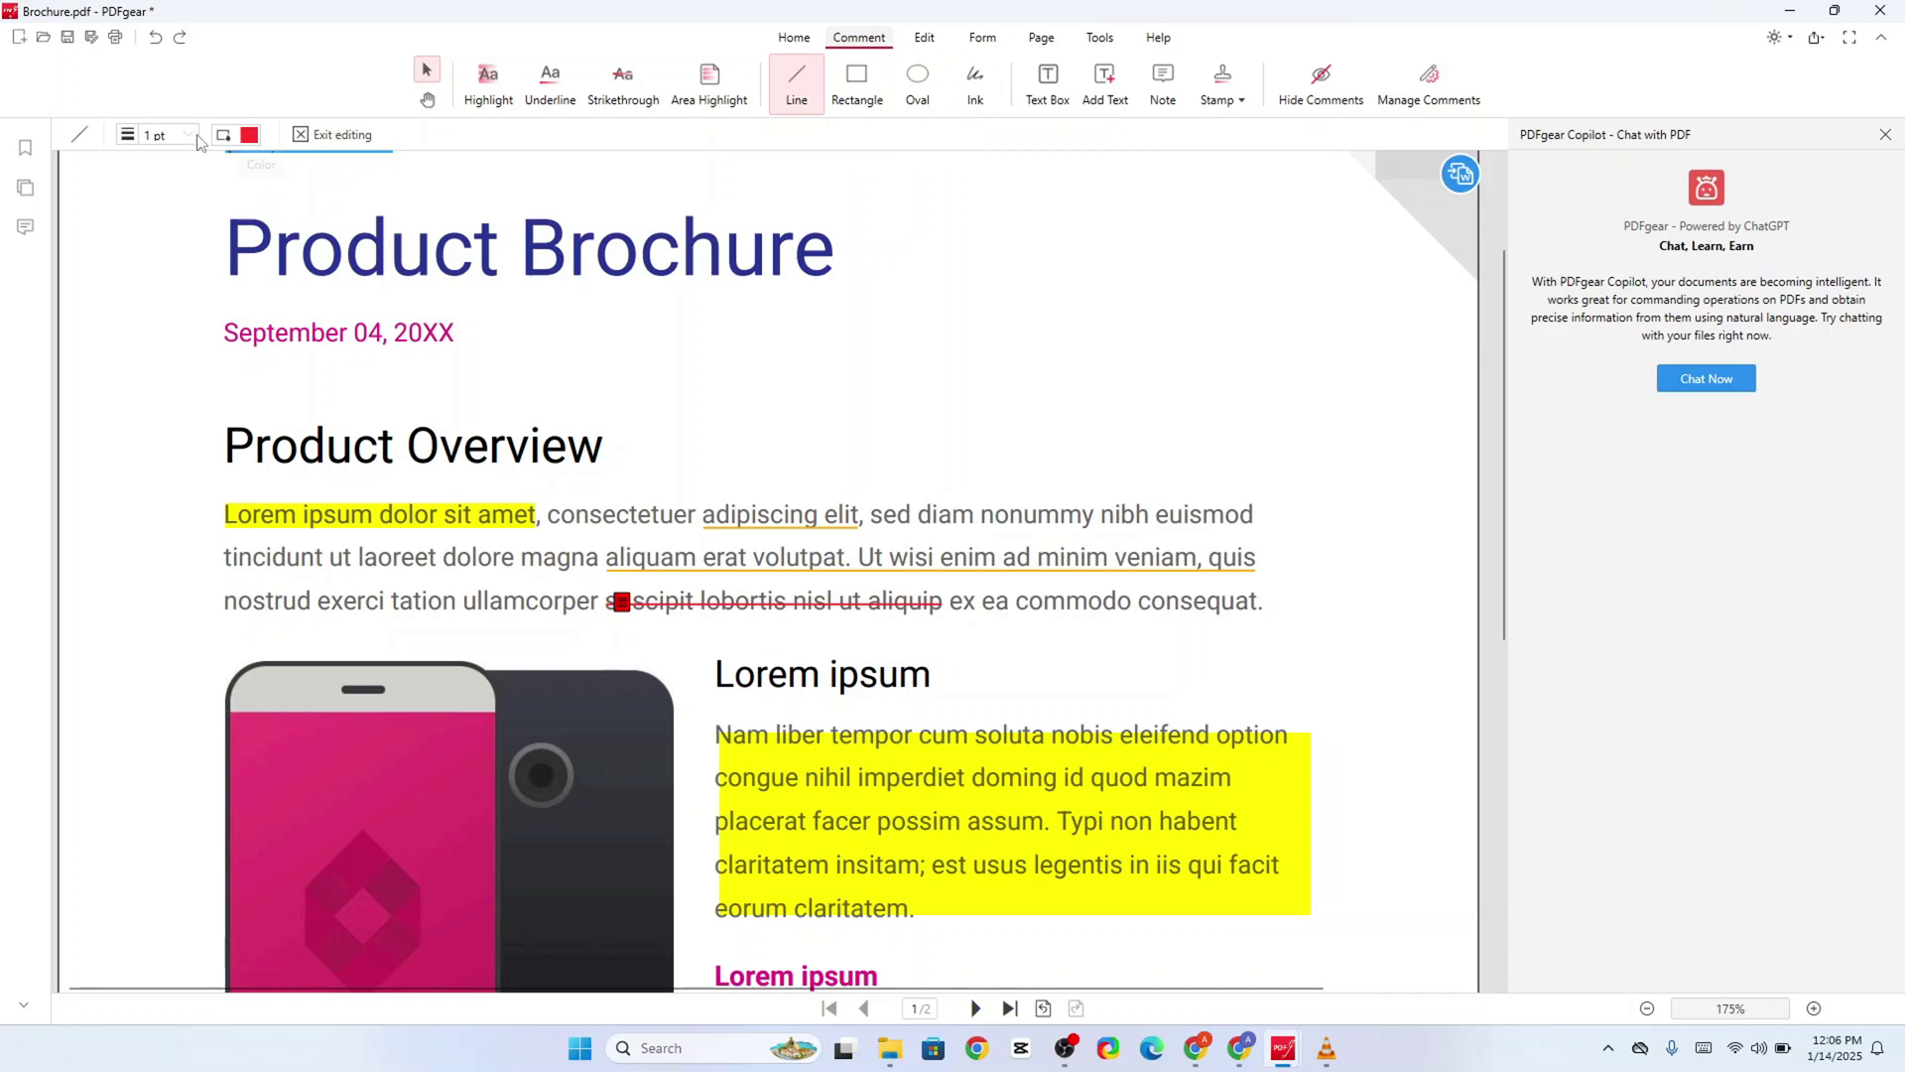
{"action": "left_click", "coordinate": [866, 91]}
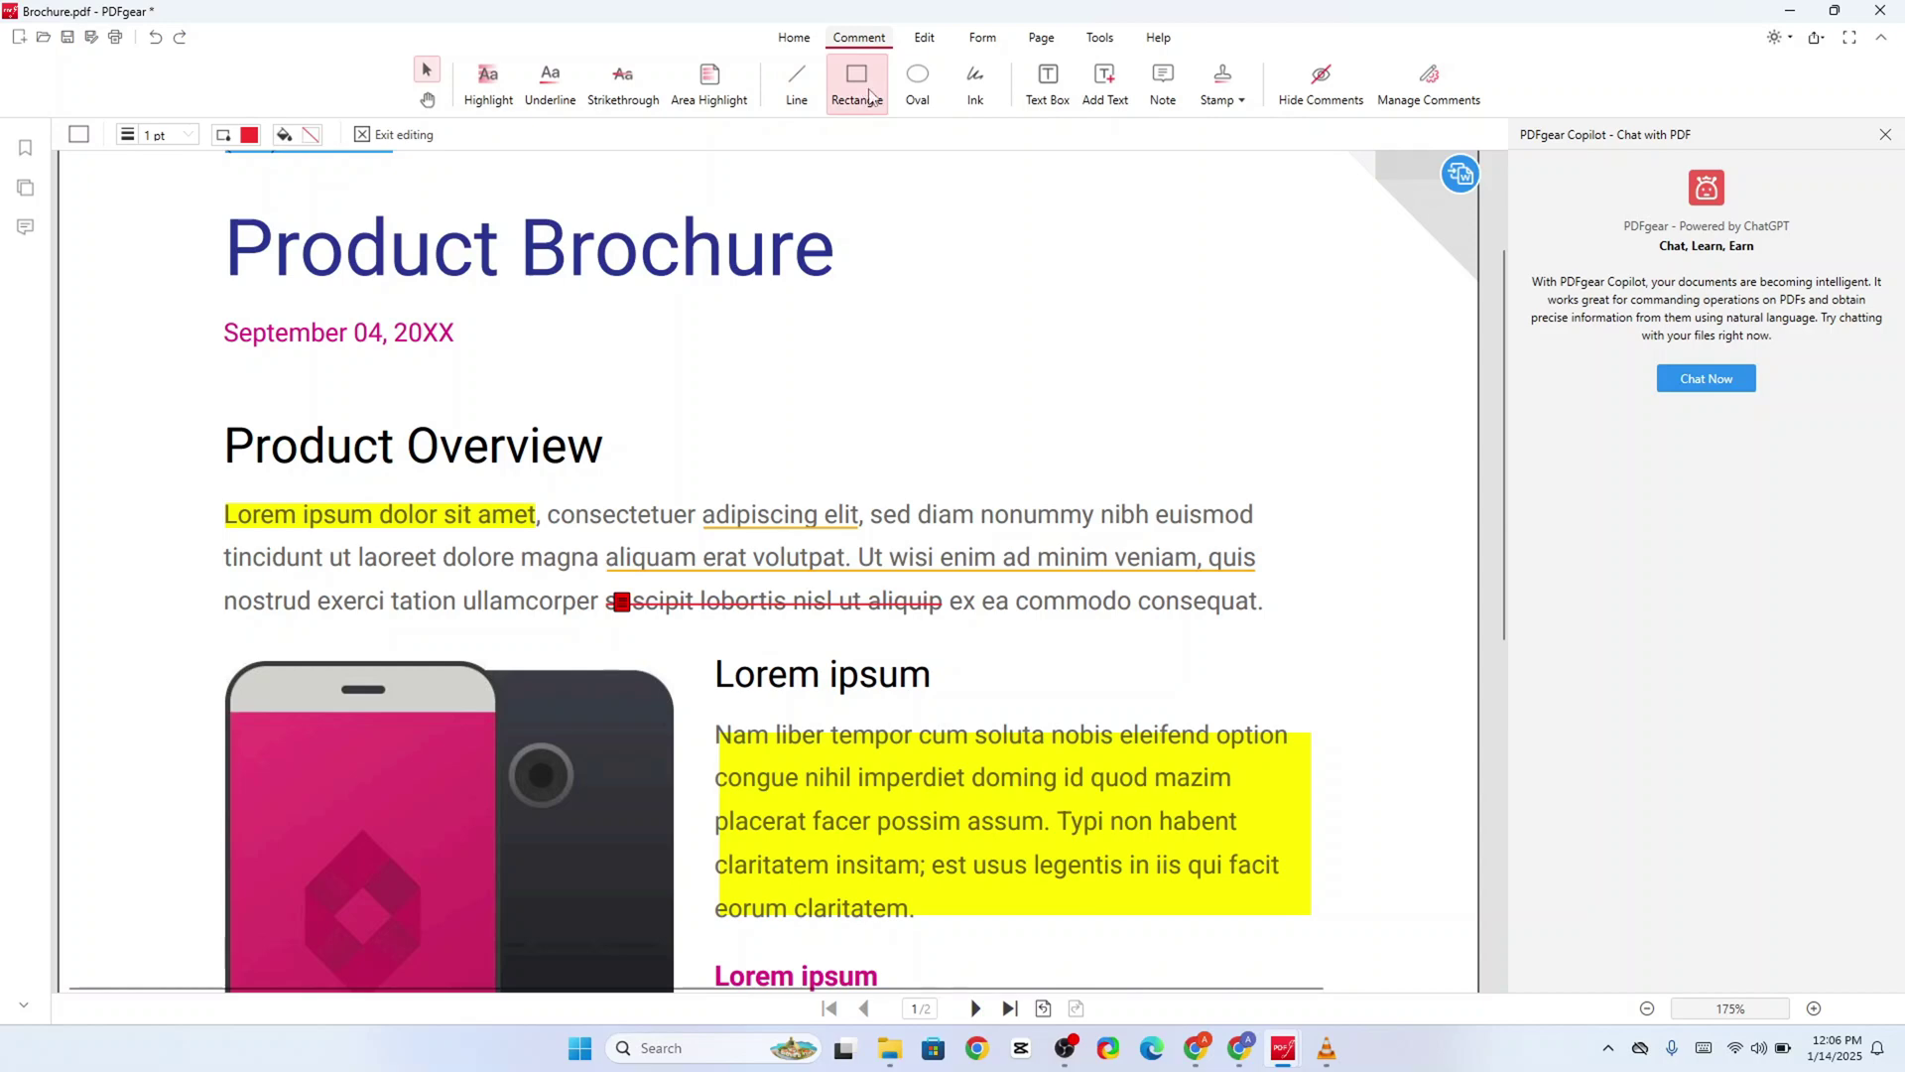
{"action": "left_click", "coordinate": [914, 90]}
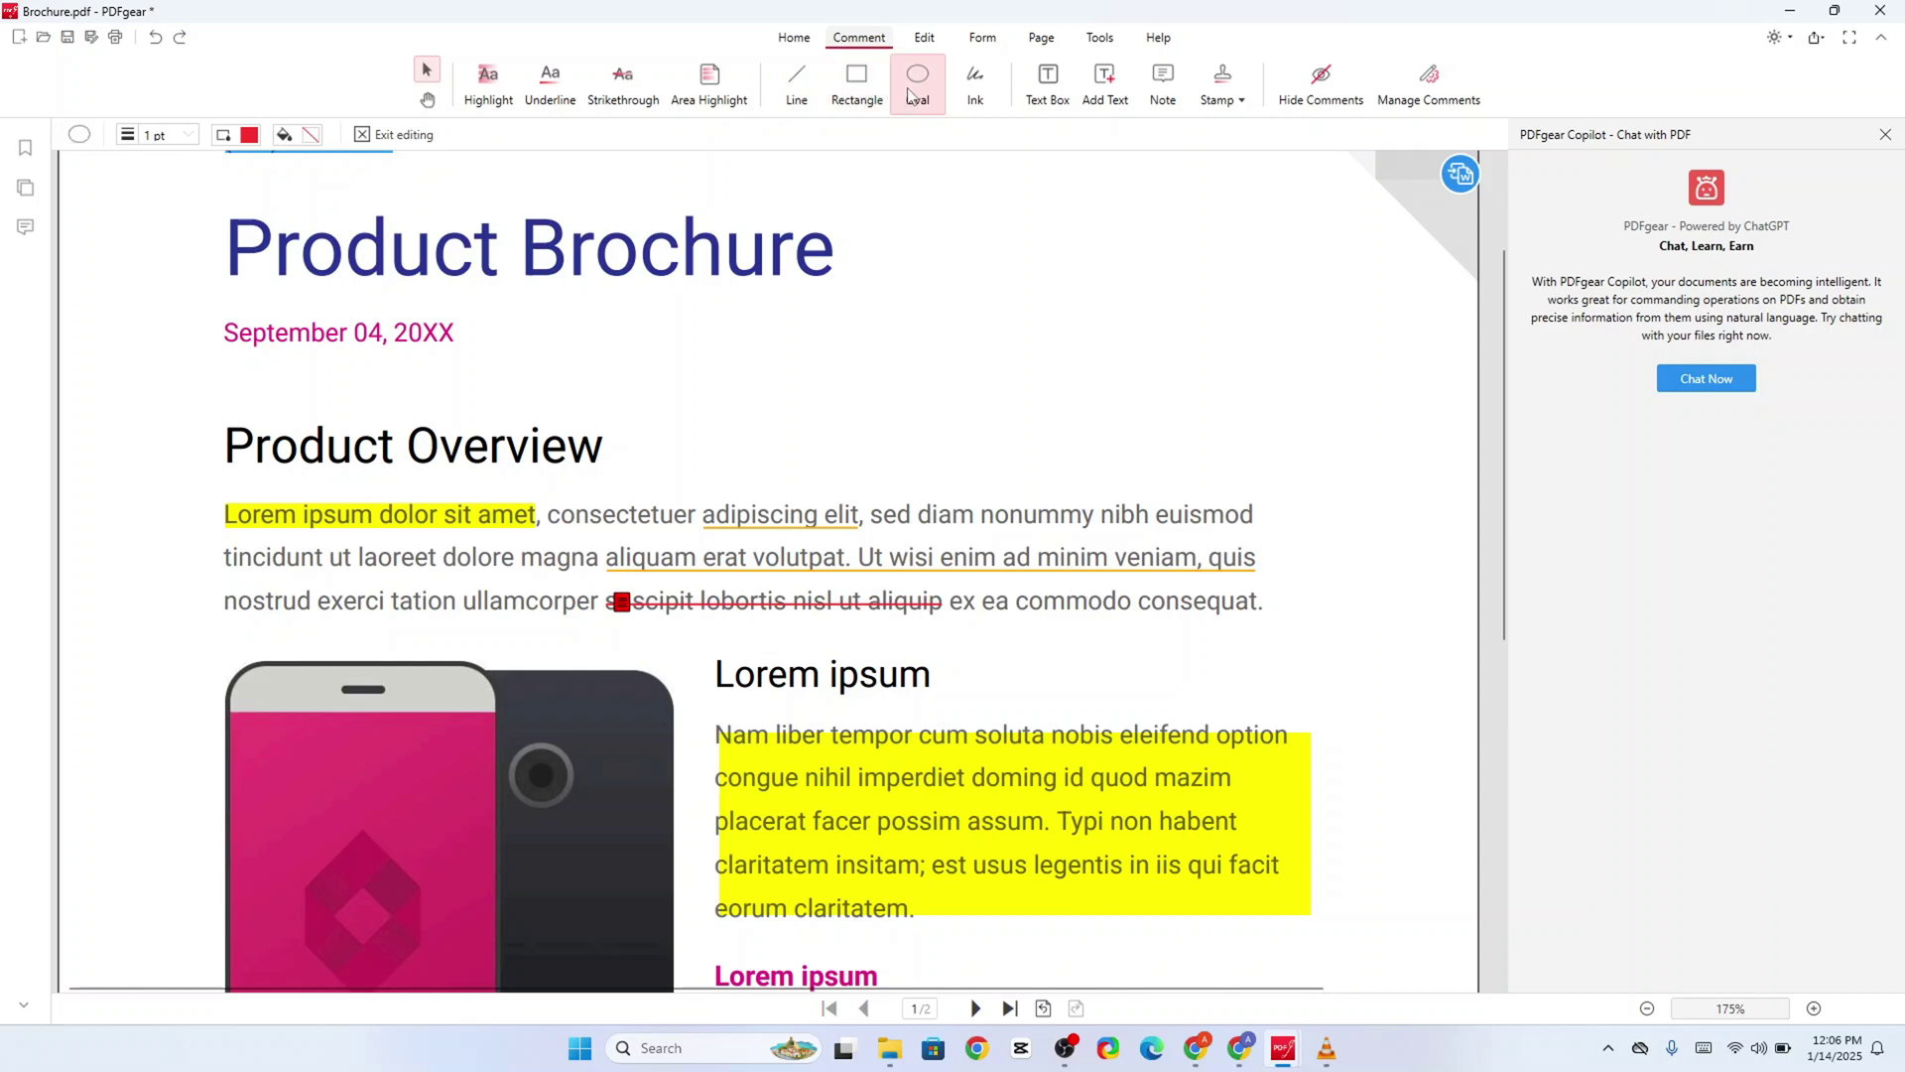
{"action": "left_click", "coordinate": [974, 88]}
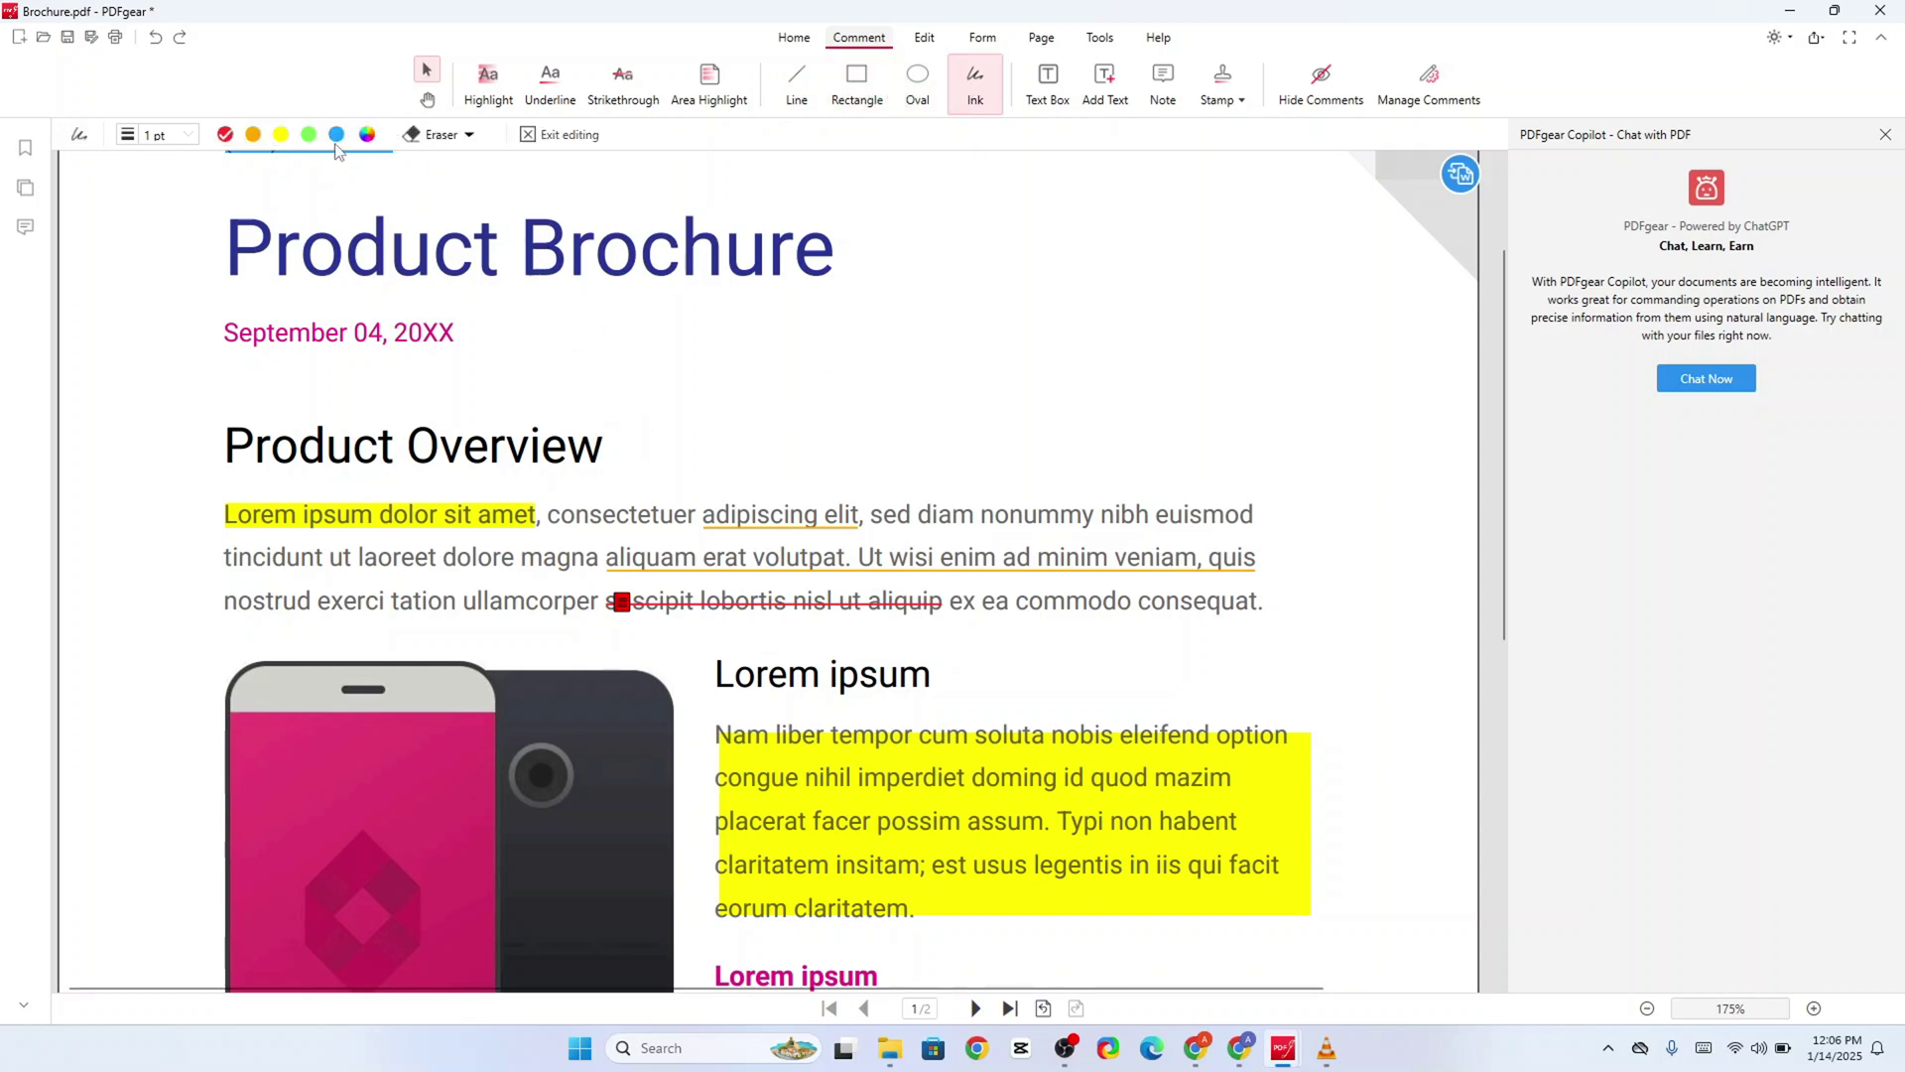
{"action": "left_click_drag", "start_coordinate": [702, 419], "coordinate": [732, 456]}
{"action": "mouse_move", "coordinate": [687, 387]}
{"action": "left_mouse_down"}
{"action": "mouse_move", "coordinate": [779, 383]}
{"action": "mouse_move", "coordinate": [740, 417]}
{"action": "mouse_move", "coordinate": [860, 420]}
{"action": "mouse_move", "coordinate": [859, 400]}
{"action": "mouse_move", "coordinate": [946, 417]}
{"action": "left_mouse_up"}
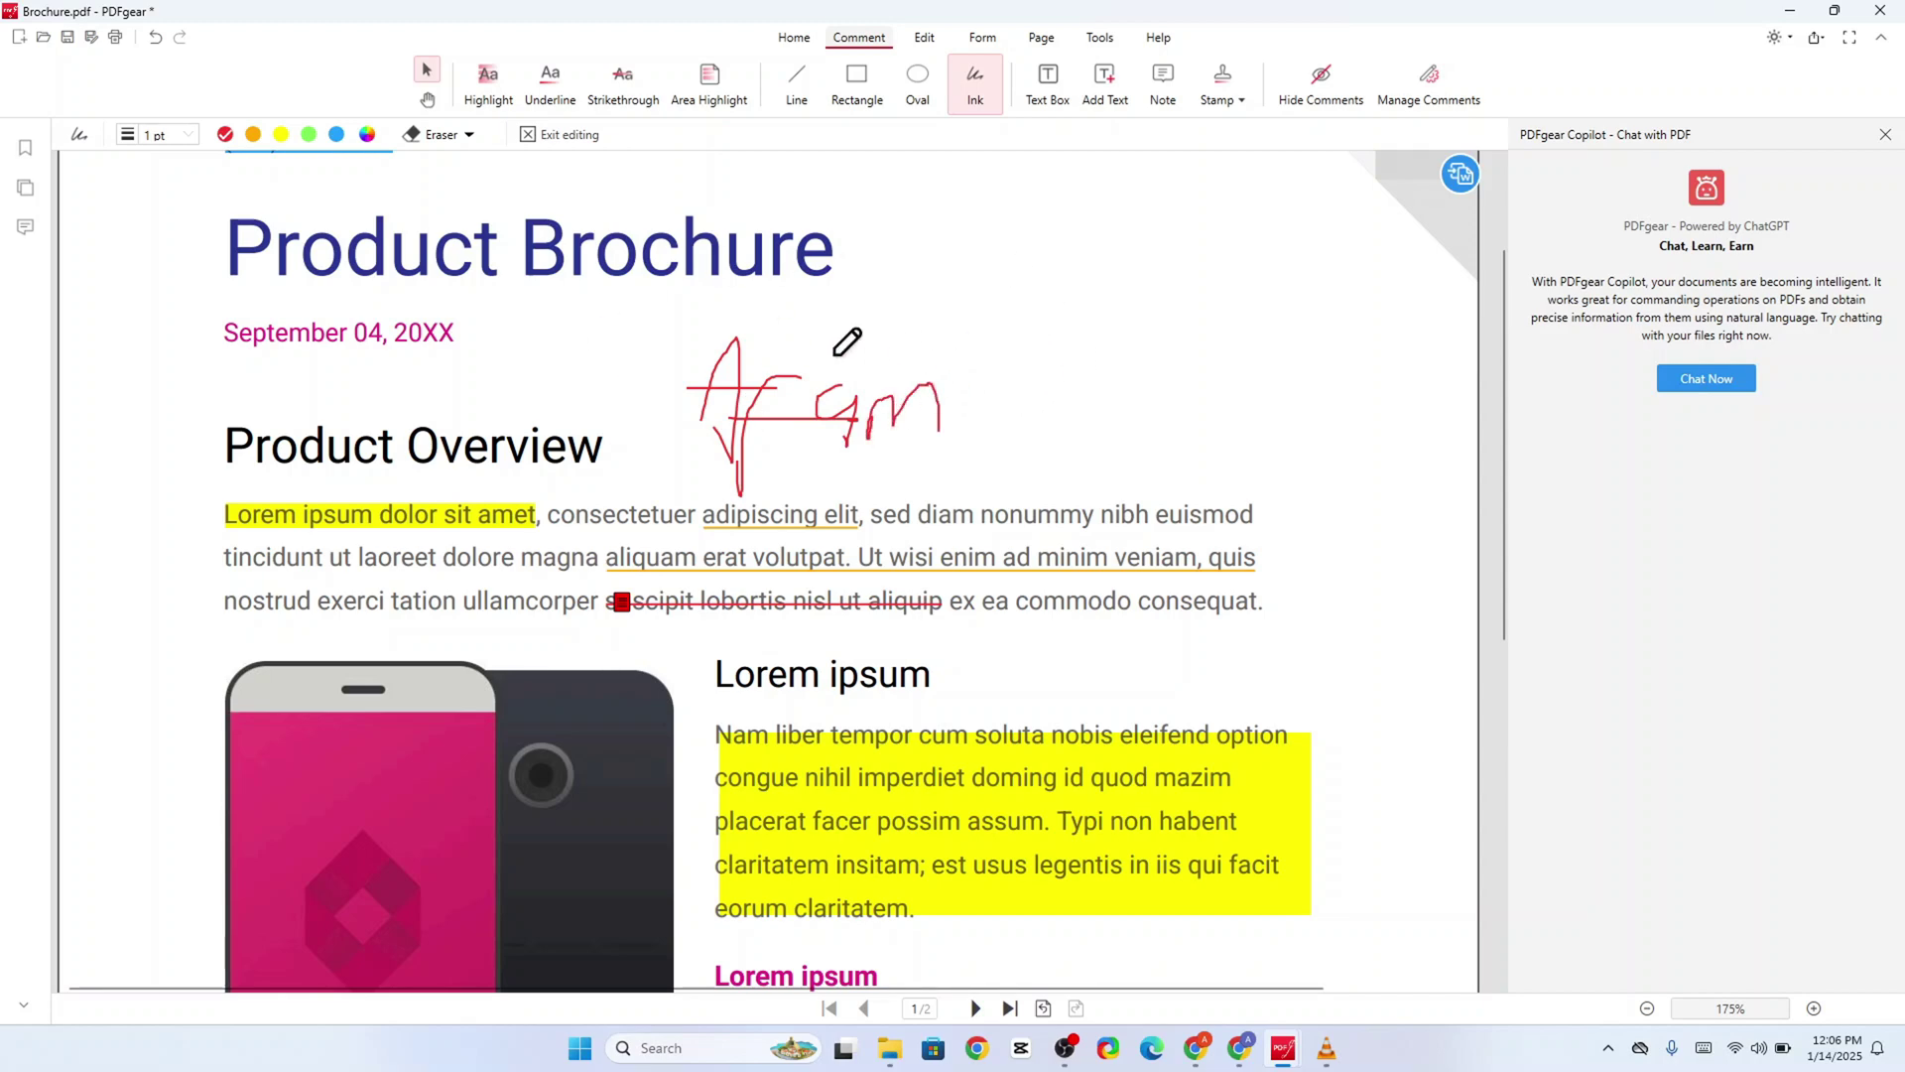
Step: Set the ink eraser to 29 pt and erase the whole red scribble
{"action": "left_click", "coordinate": [466, 136]}
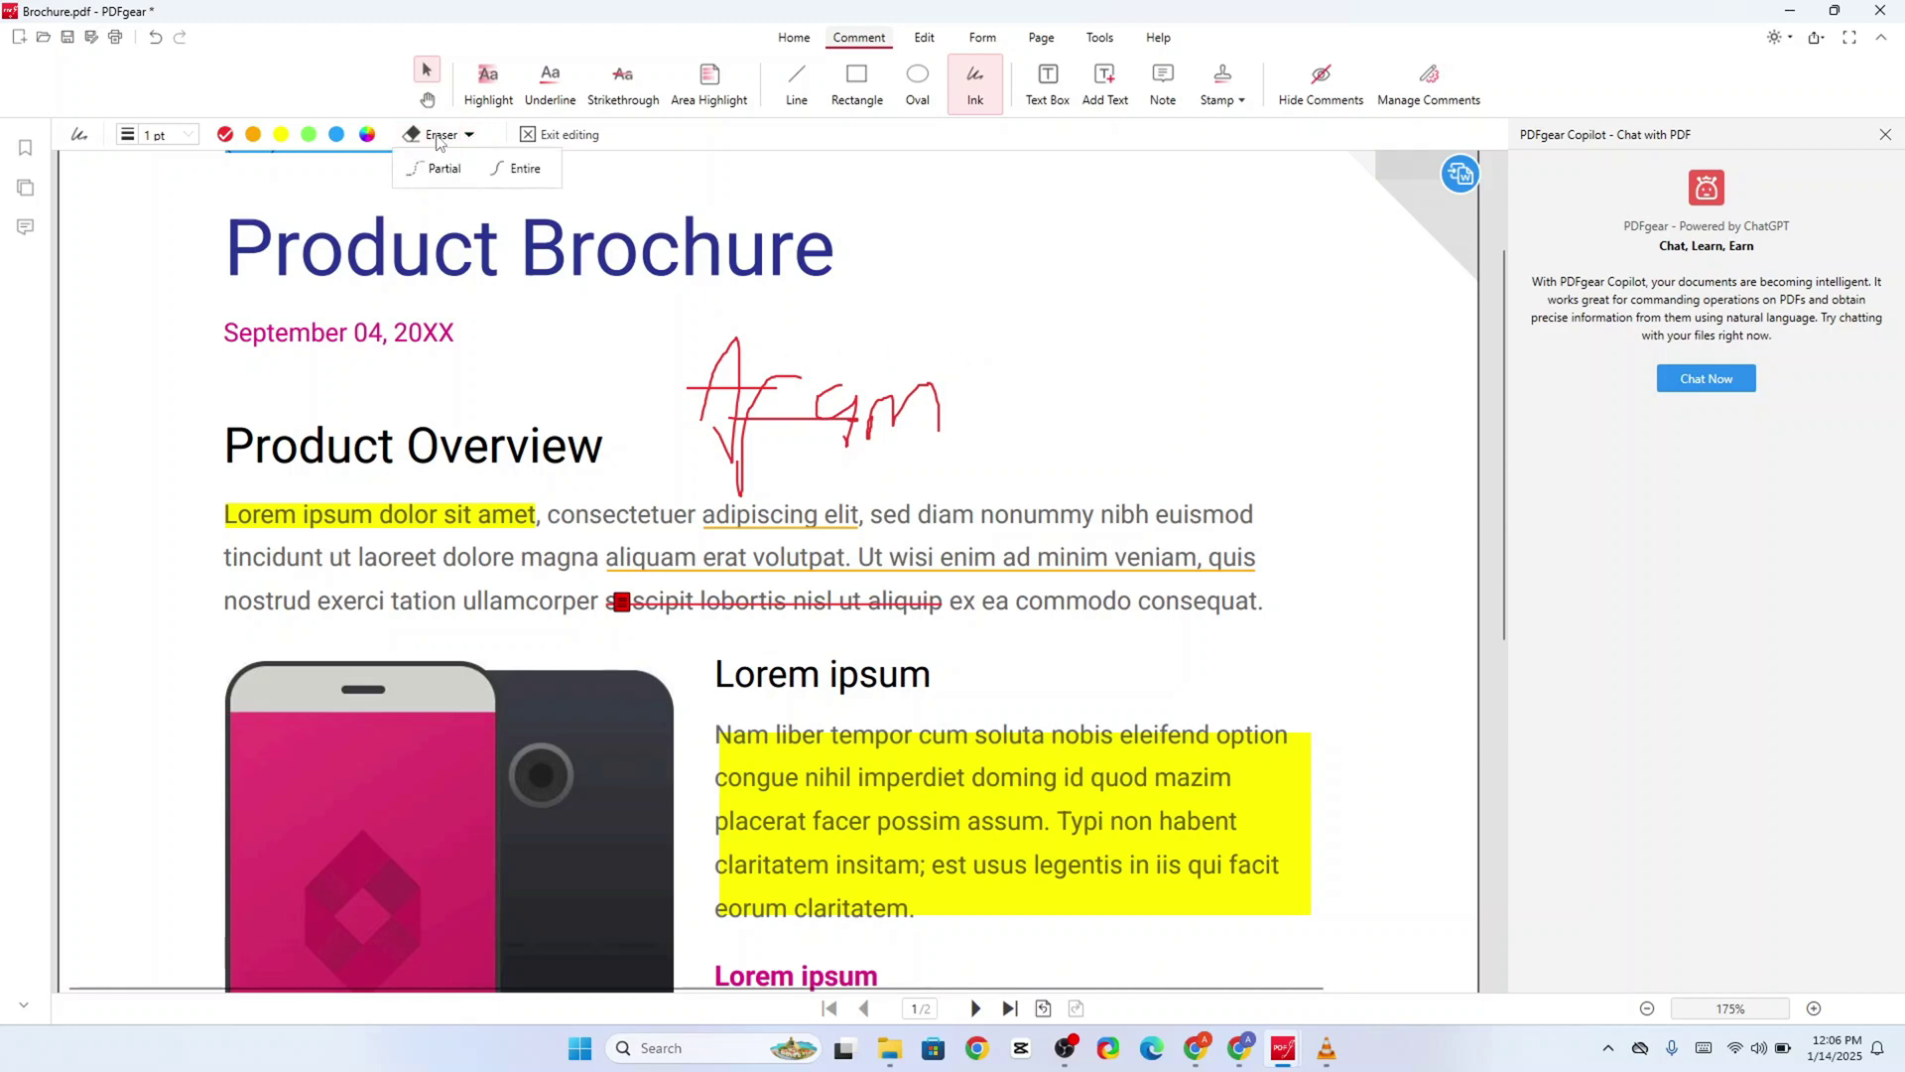
{"action": "left_click", "coordinate": [417, 144]}
{"action": "left_click", "coordinate": [468, 136]}
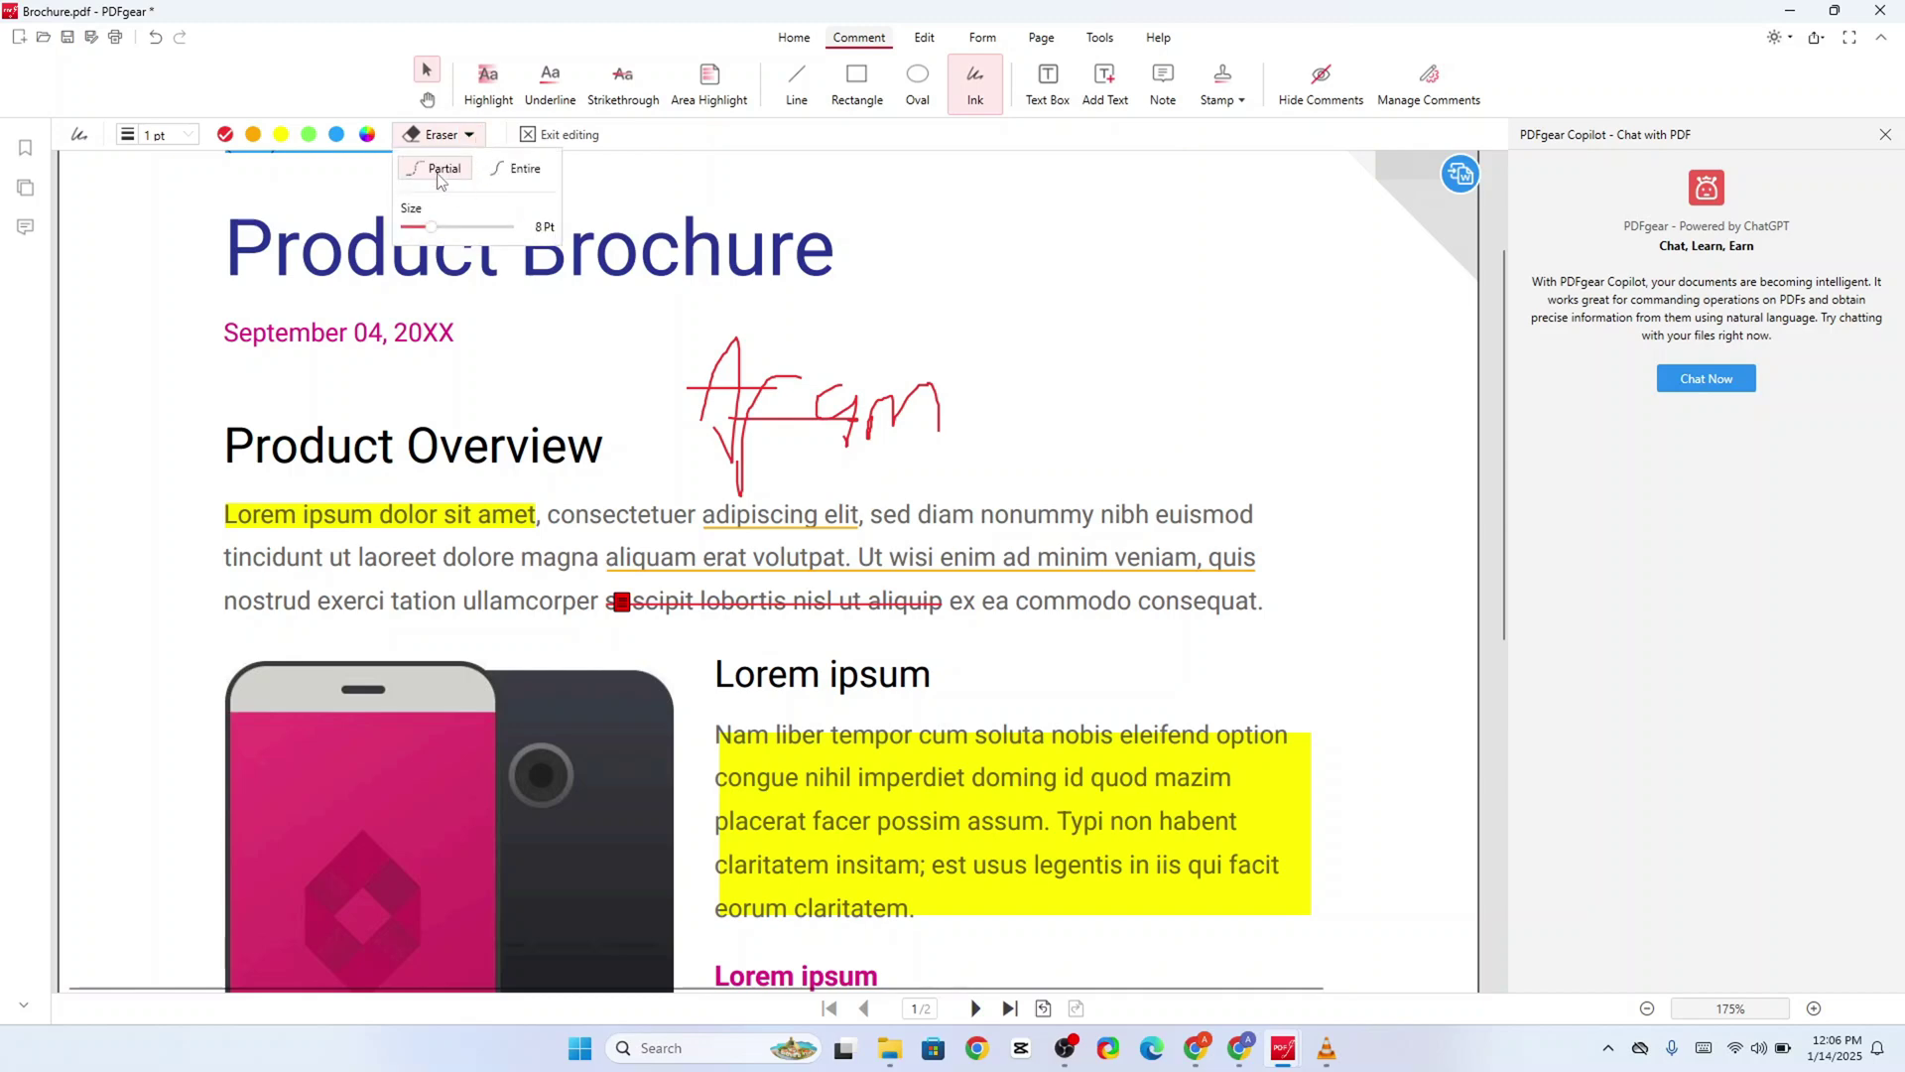
{"action": "left_click_drag", "start_coordinate": [432, 227], "coordinate": [505, 227]}
{"action": "mouse_move", "coordinate": [720, 342]}
{"action": "left_mouse_down"}
{"action": "mouse_move", "coordinate": [749, 316]}
{"action": "mouse_move", "coordinate": [710, 342]}
{"action": "mouse_move", "coordinate": [804, 416]}
{"action": "mouse_move", "coordinate": [931, 410]}
{"action": "left_mouse_up"}
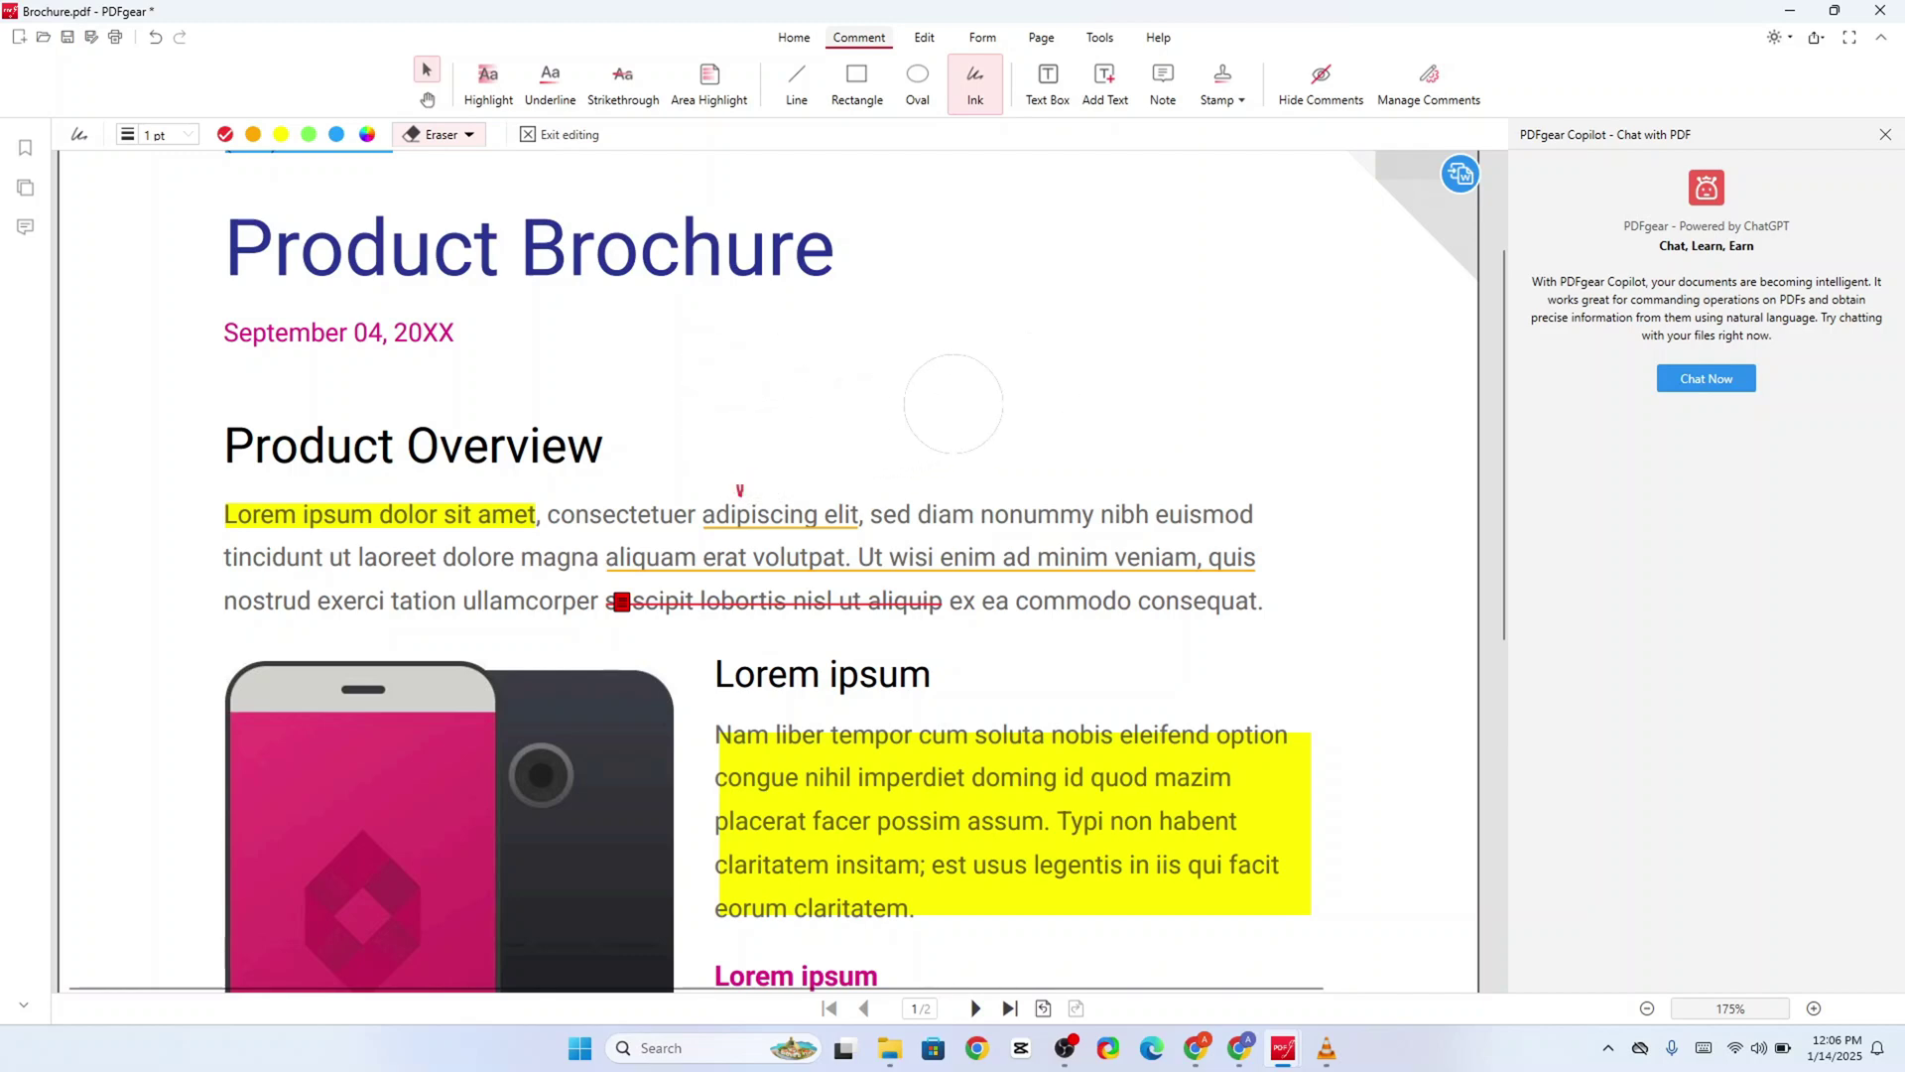
{"action": "left_click_drag", "start_coordinate": [1084, 391], "coordinate": [822, 426]}
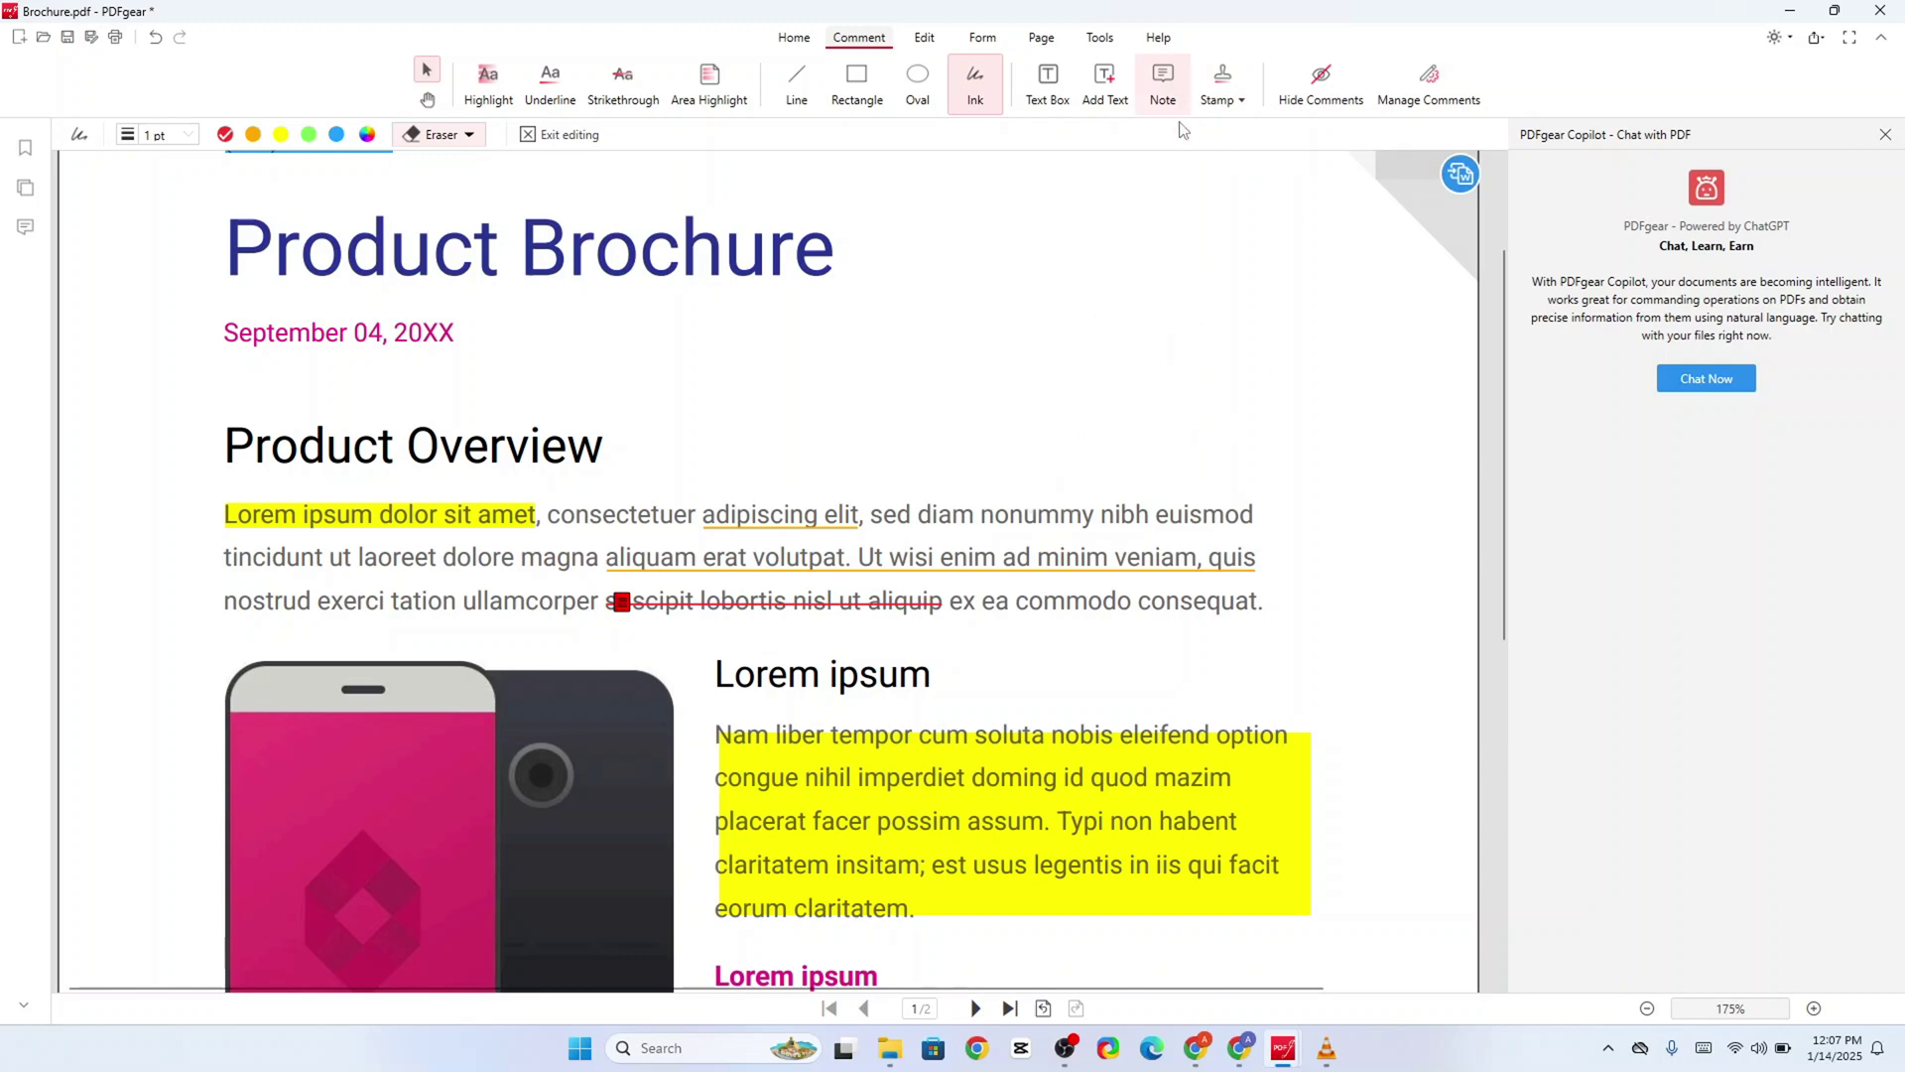
Step: Place the preset Approved stamp below the text on page 2
{"action": "left_click", "coordinate": [1220, 83]}
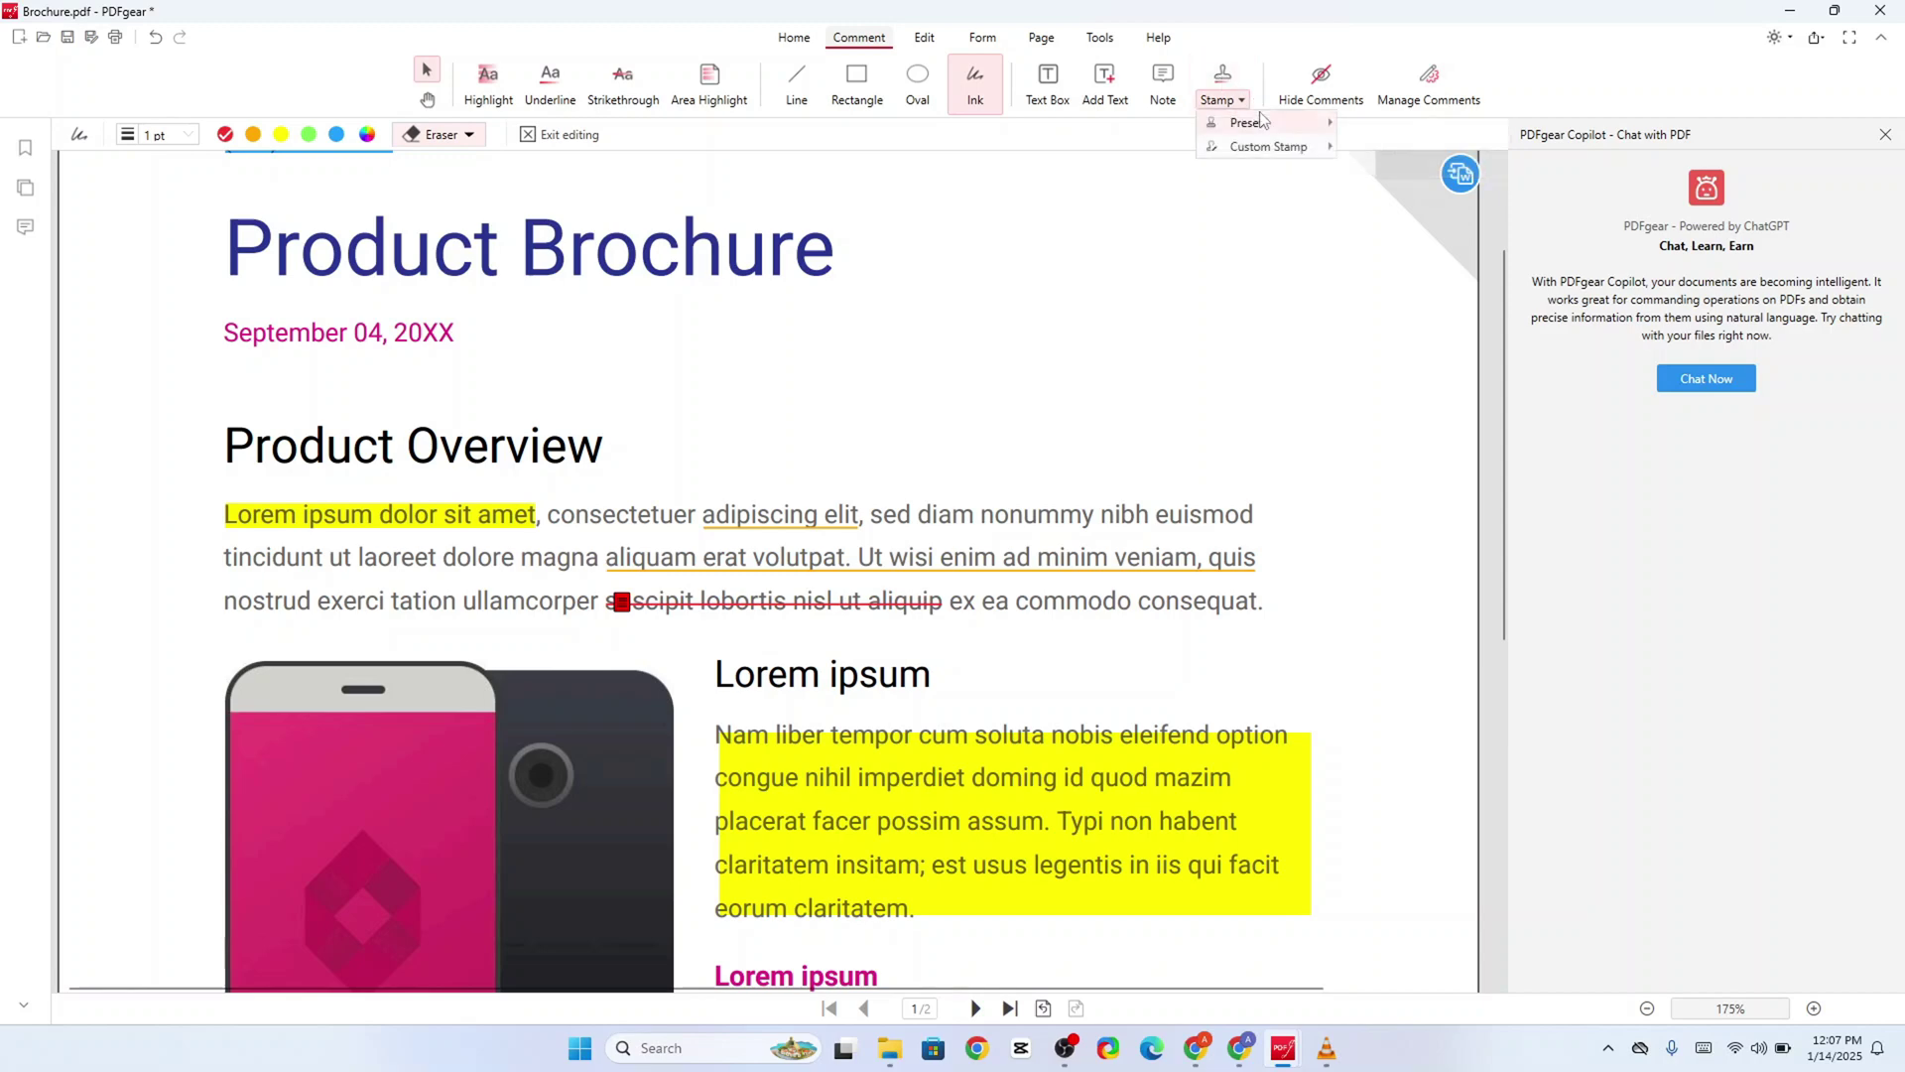
{"action": "mouse_move", "coordinate": [1310, 123]}
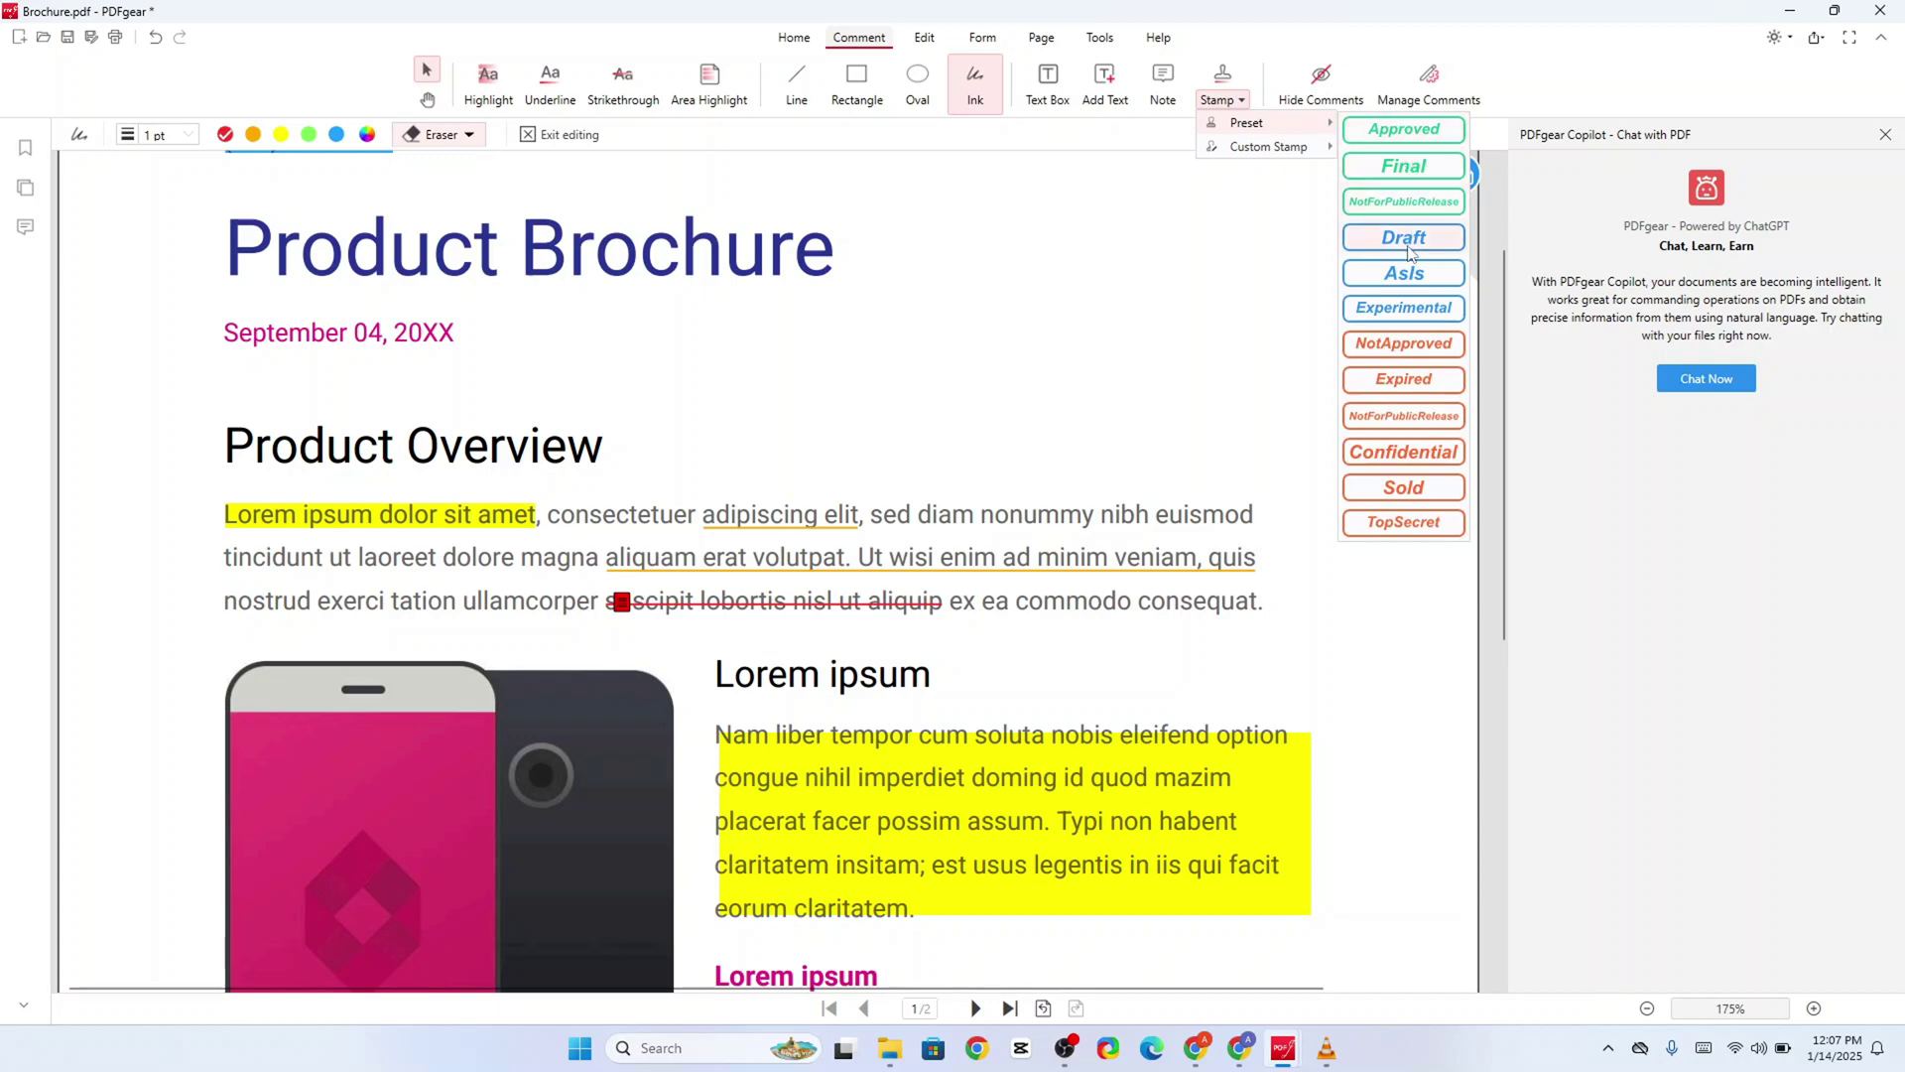
{"action": "left_click", "coordinate": [1397, 136]}
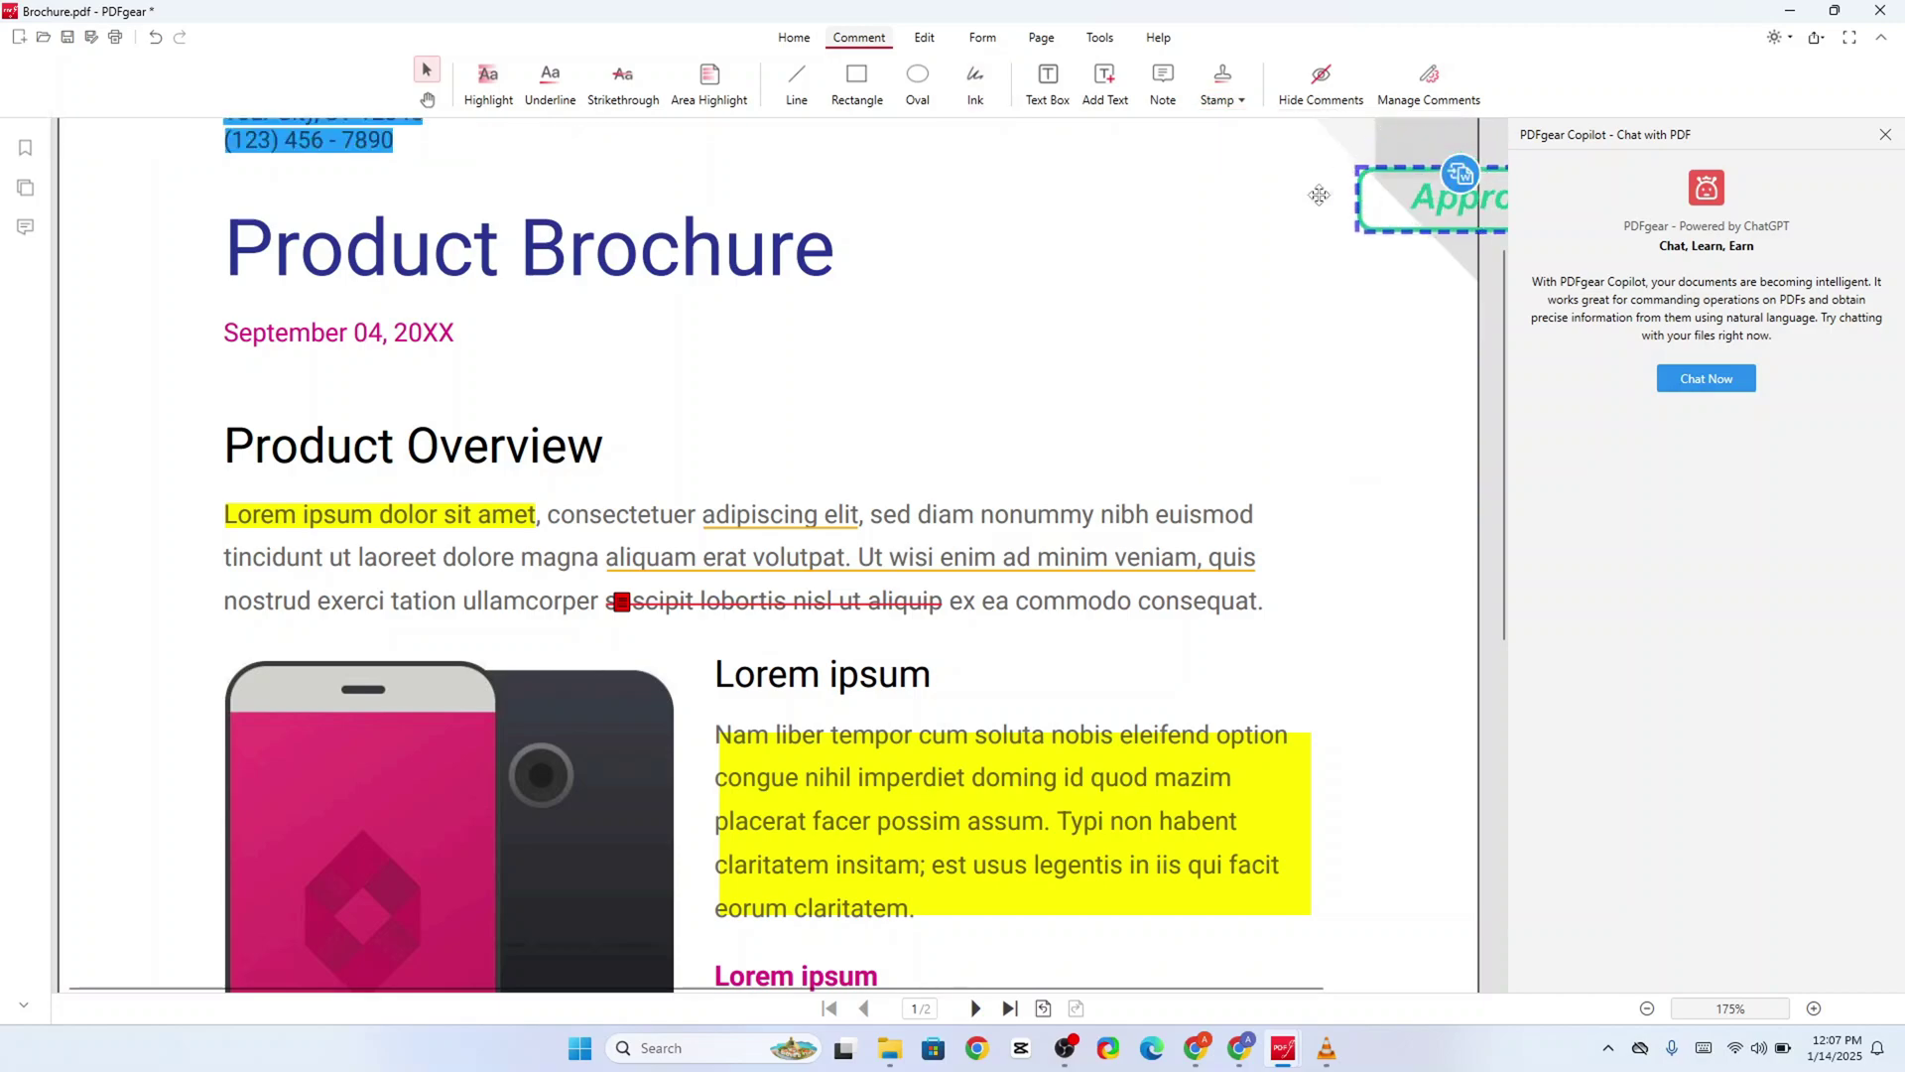
{"action": "scroll", "coordinate": [948, 600], "scroll_direction": "down", "scroll_amount": 20}
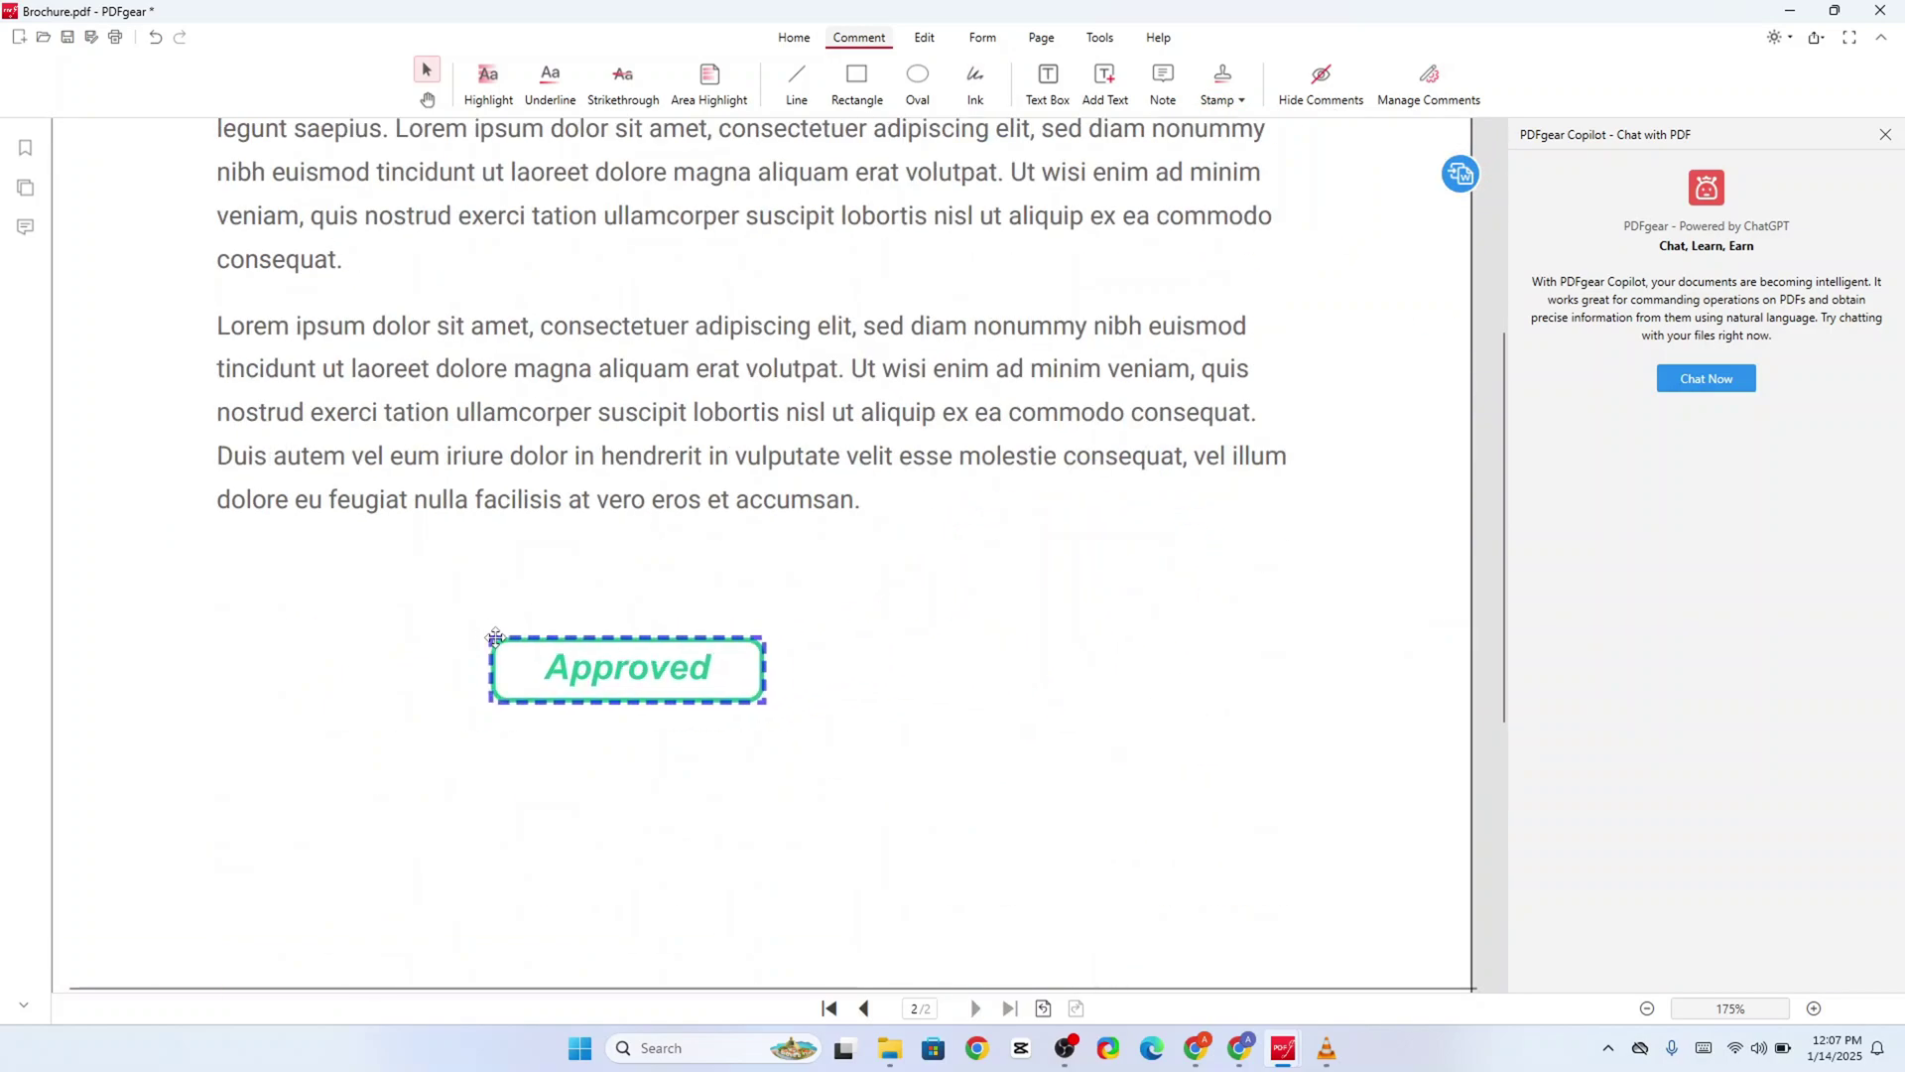
{"action": "left_click", "coordinate": [1002, 662]}
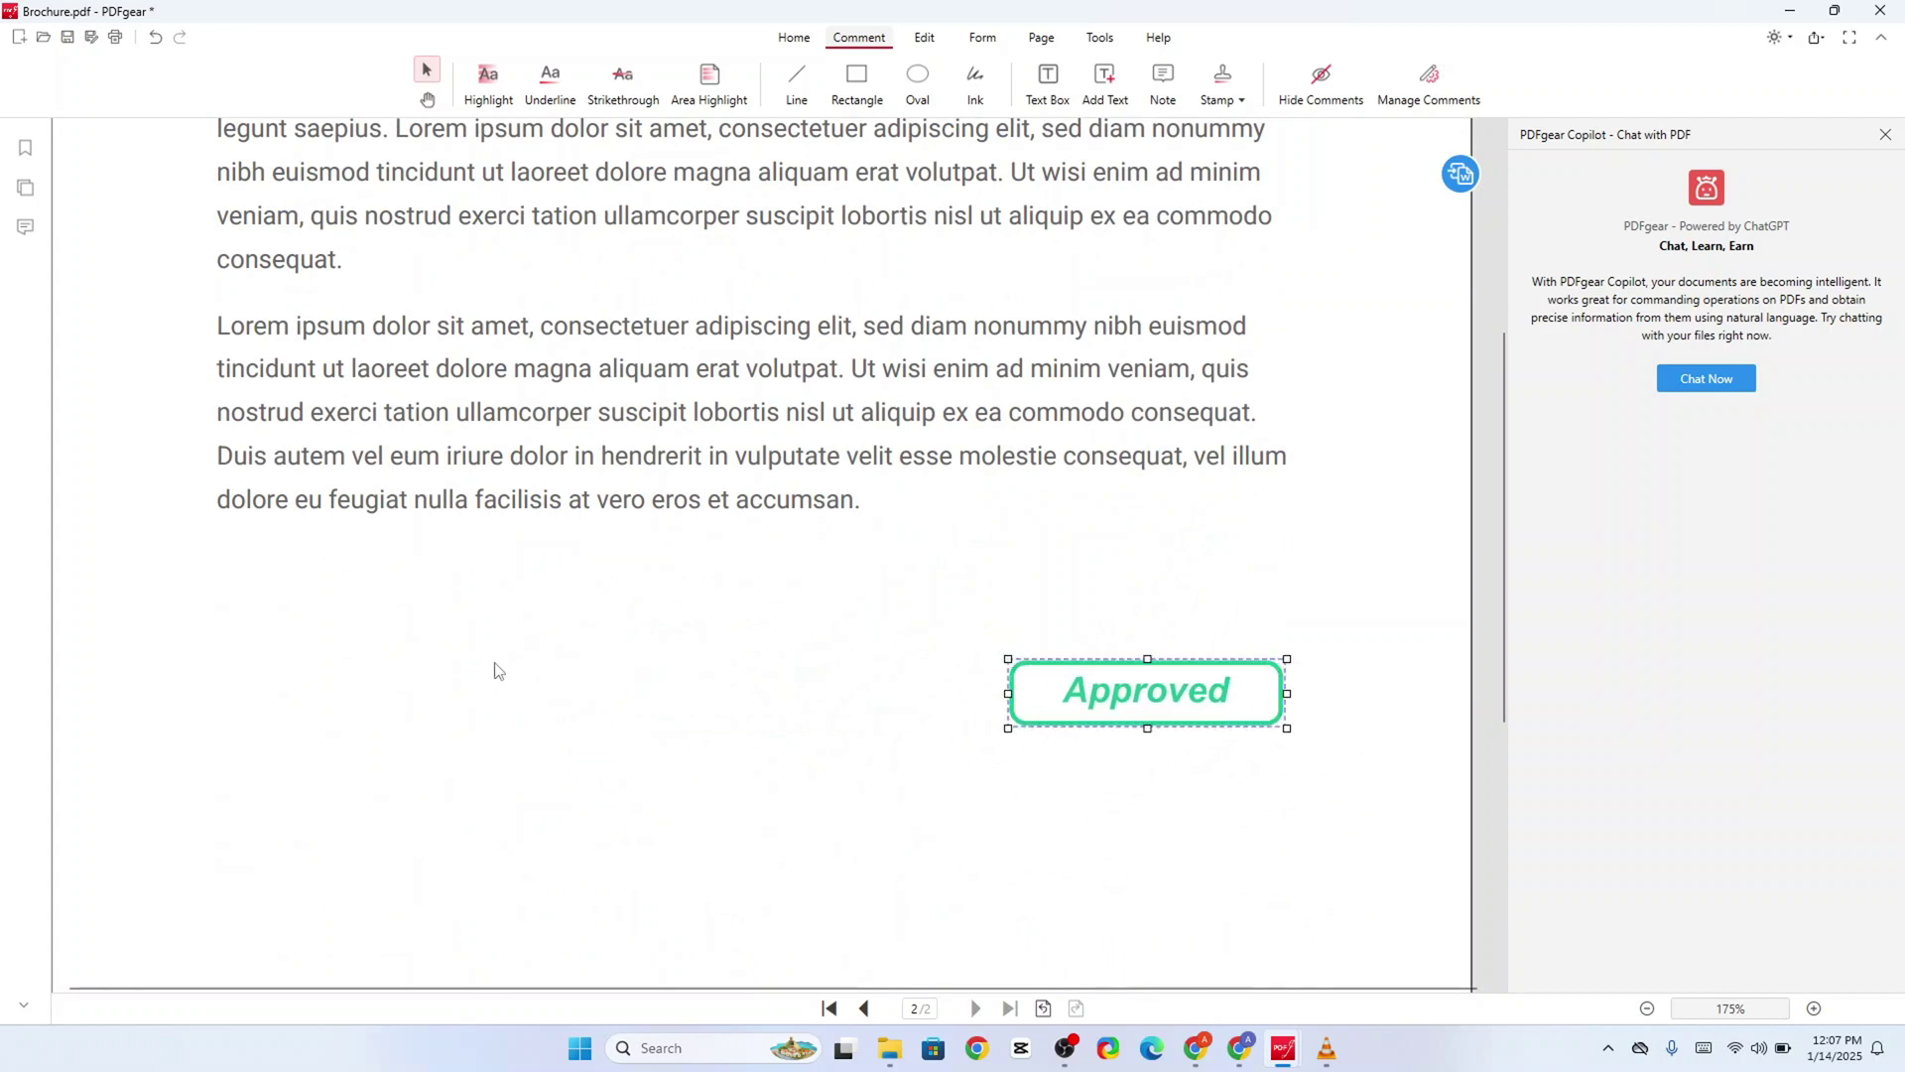
Step: Preview the Picture option in the new Custom Stamp dialog and close it without creating one
{"action": "left_click", "coordinate": [1239, 100]}
{"action": "mouse_move", "coordinate": [1283, 159]}
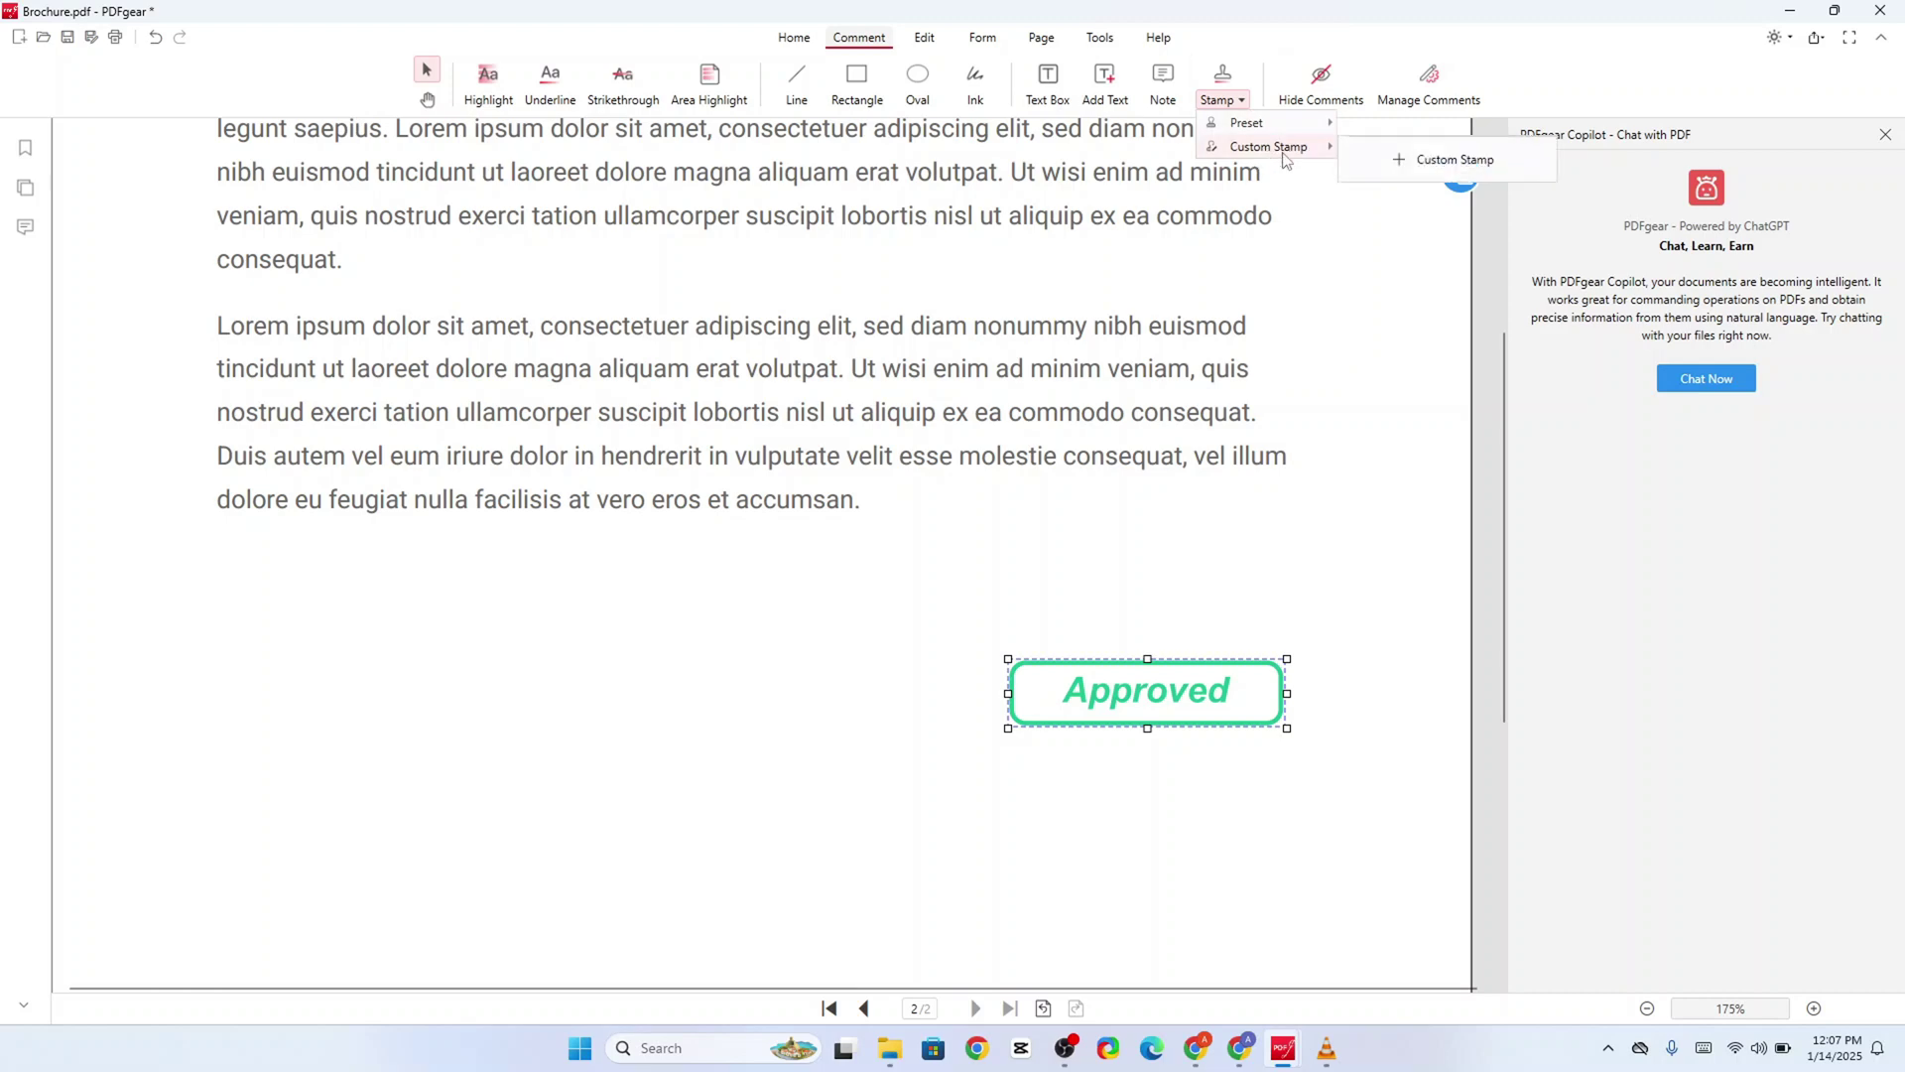
{"action": "left_click", "coordinate": [1426, 162]}
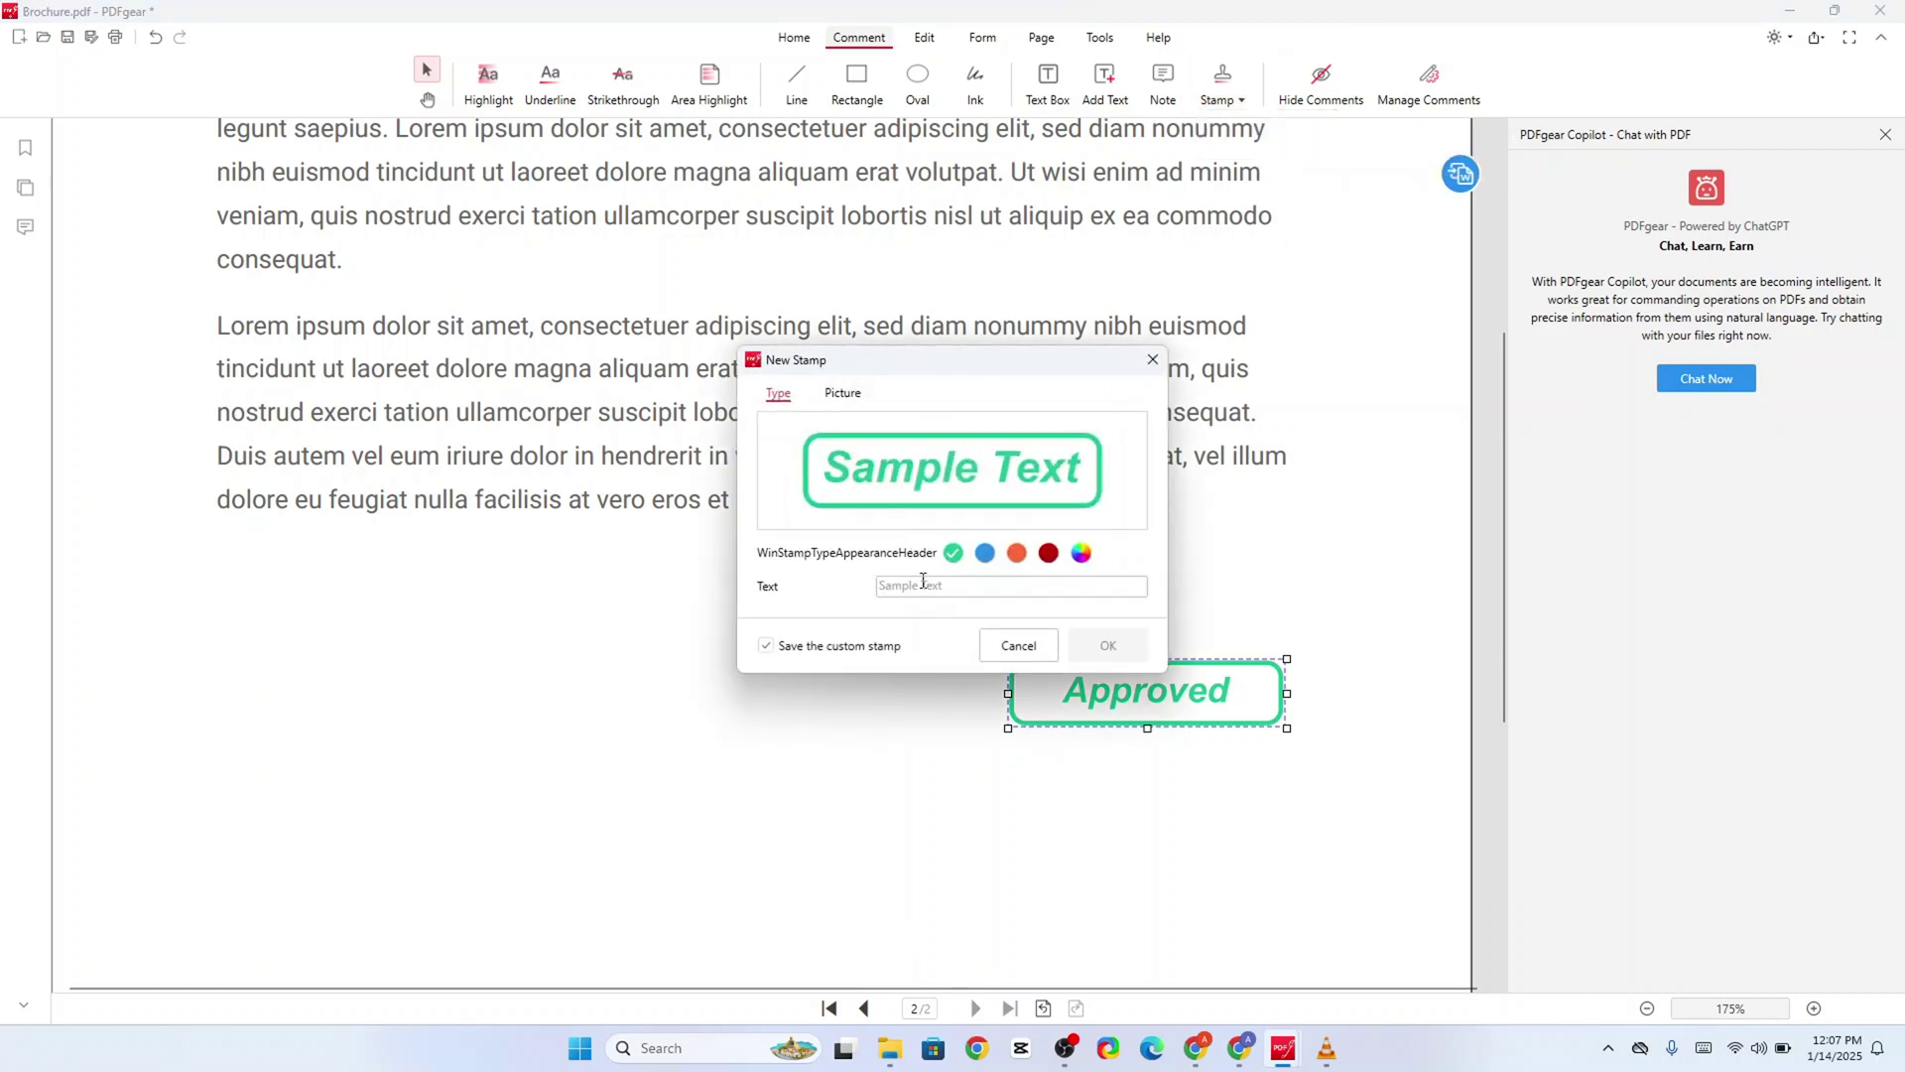
{"action": "left_click", "coordinate": [851, 394]}
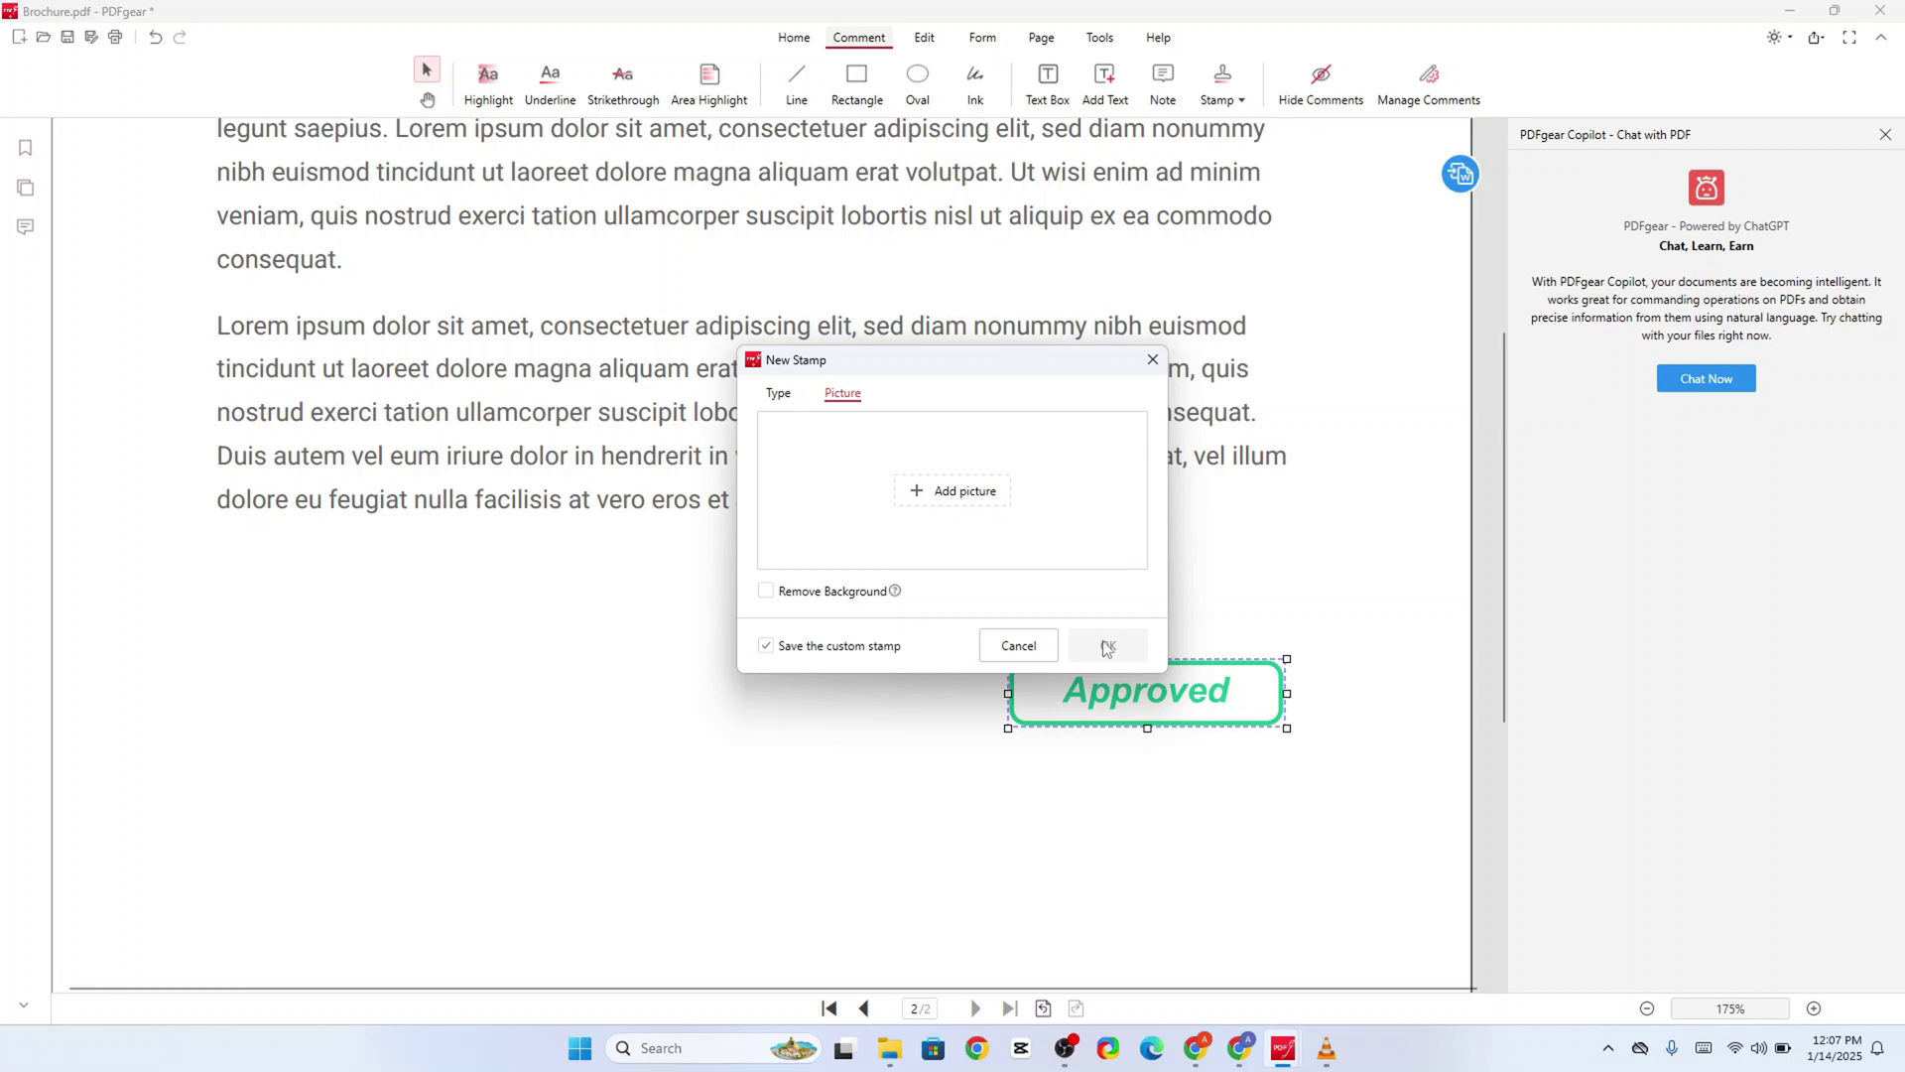
{"action": "left_click", "coordinate": [1149, 360]}
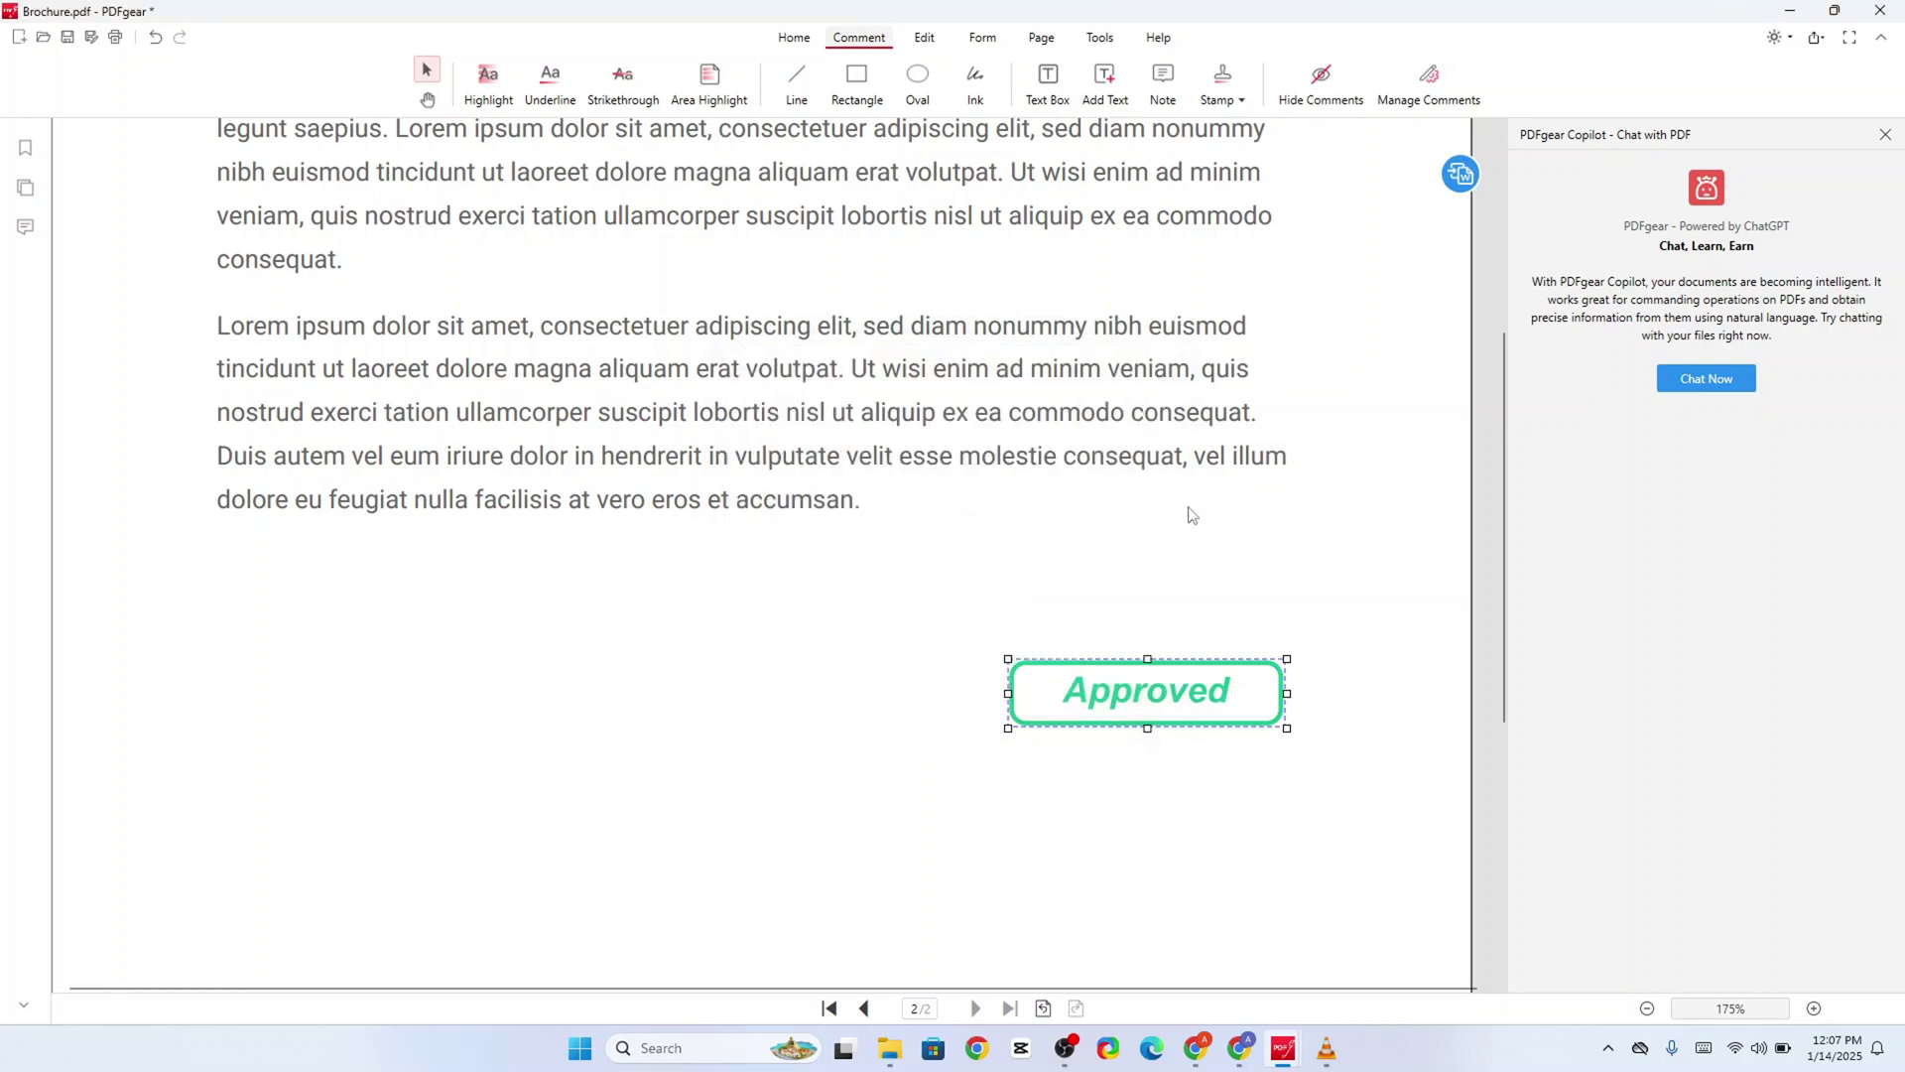
{"action": "scroll", "coordinate": [1192, 514], "scroll_direction": "up", "scroll_amount": 15}
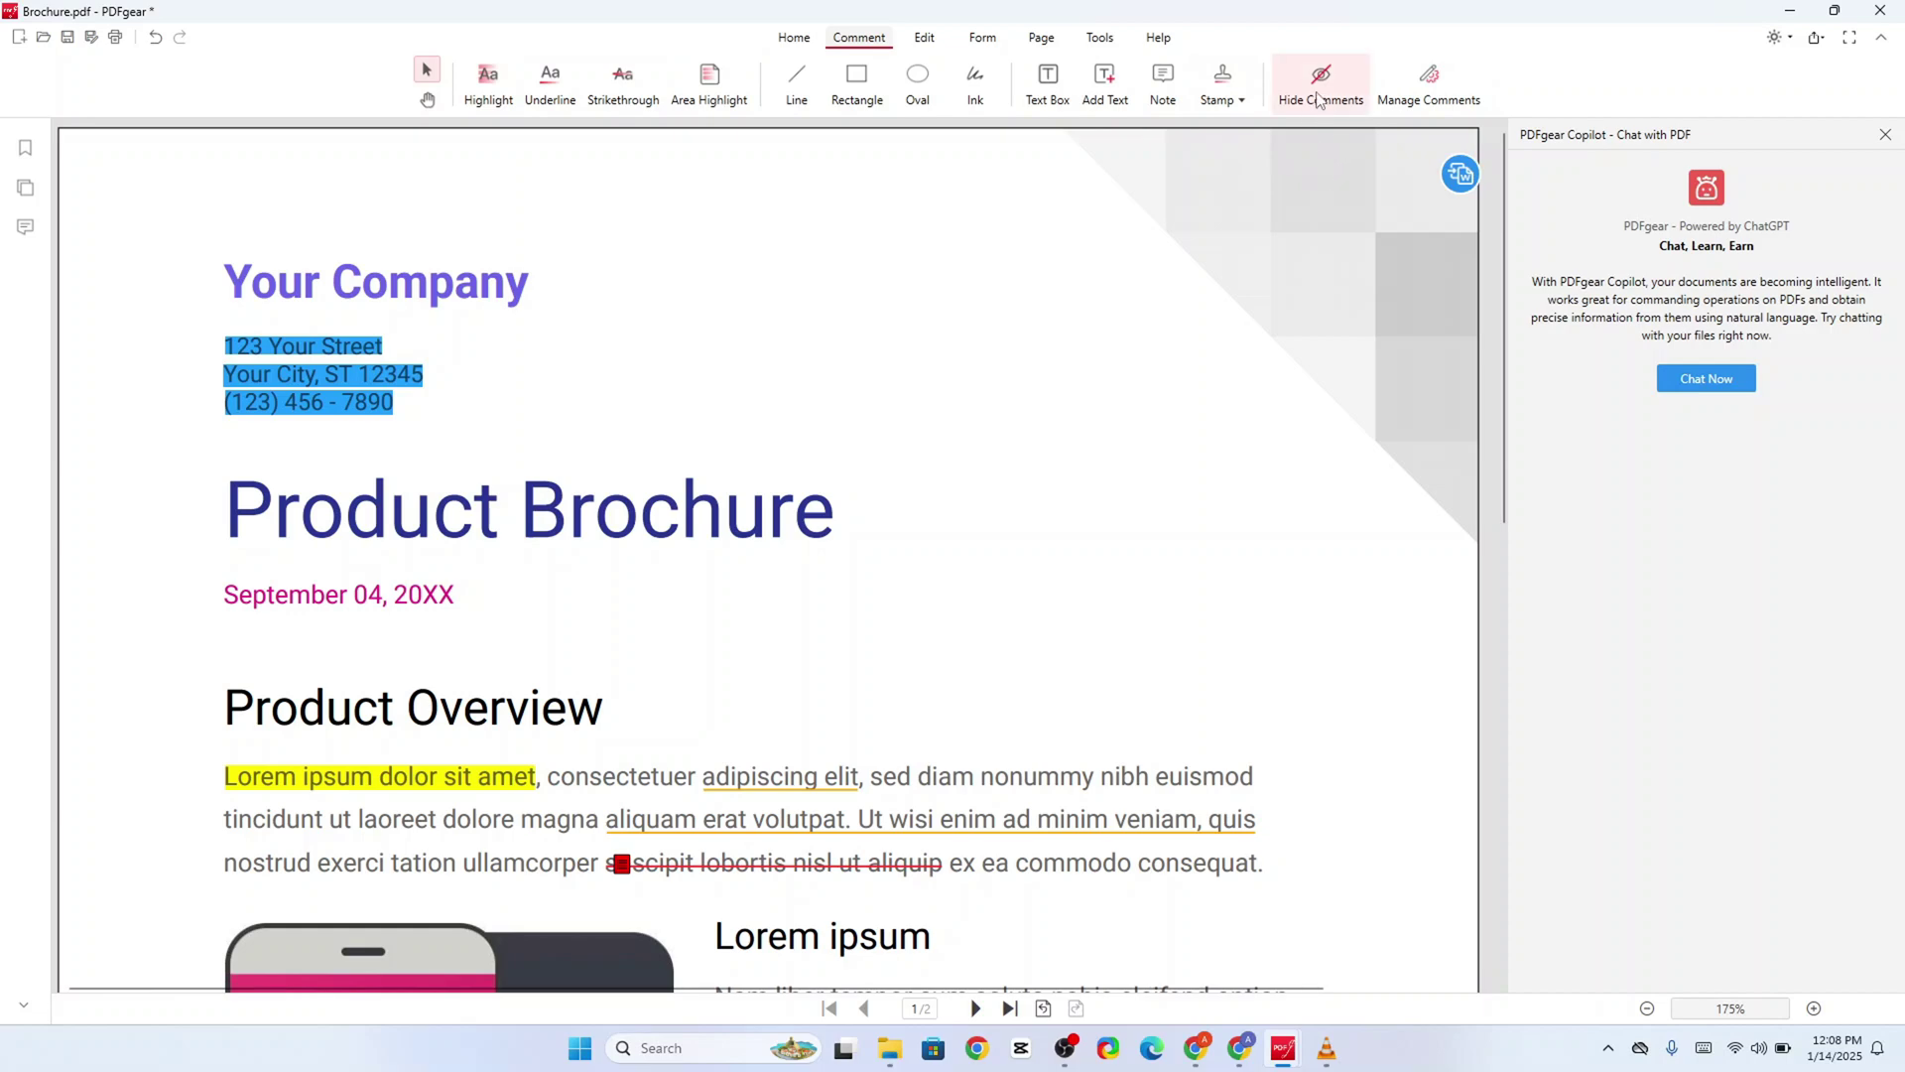
{"action": "scroll", "coordinate": [1175, 343], "scroll_direction": "down", "scroll_amount": 2}
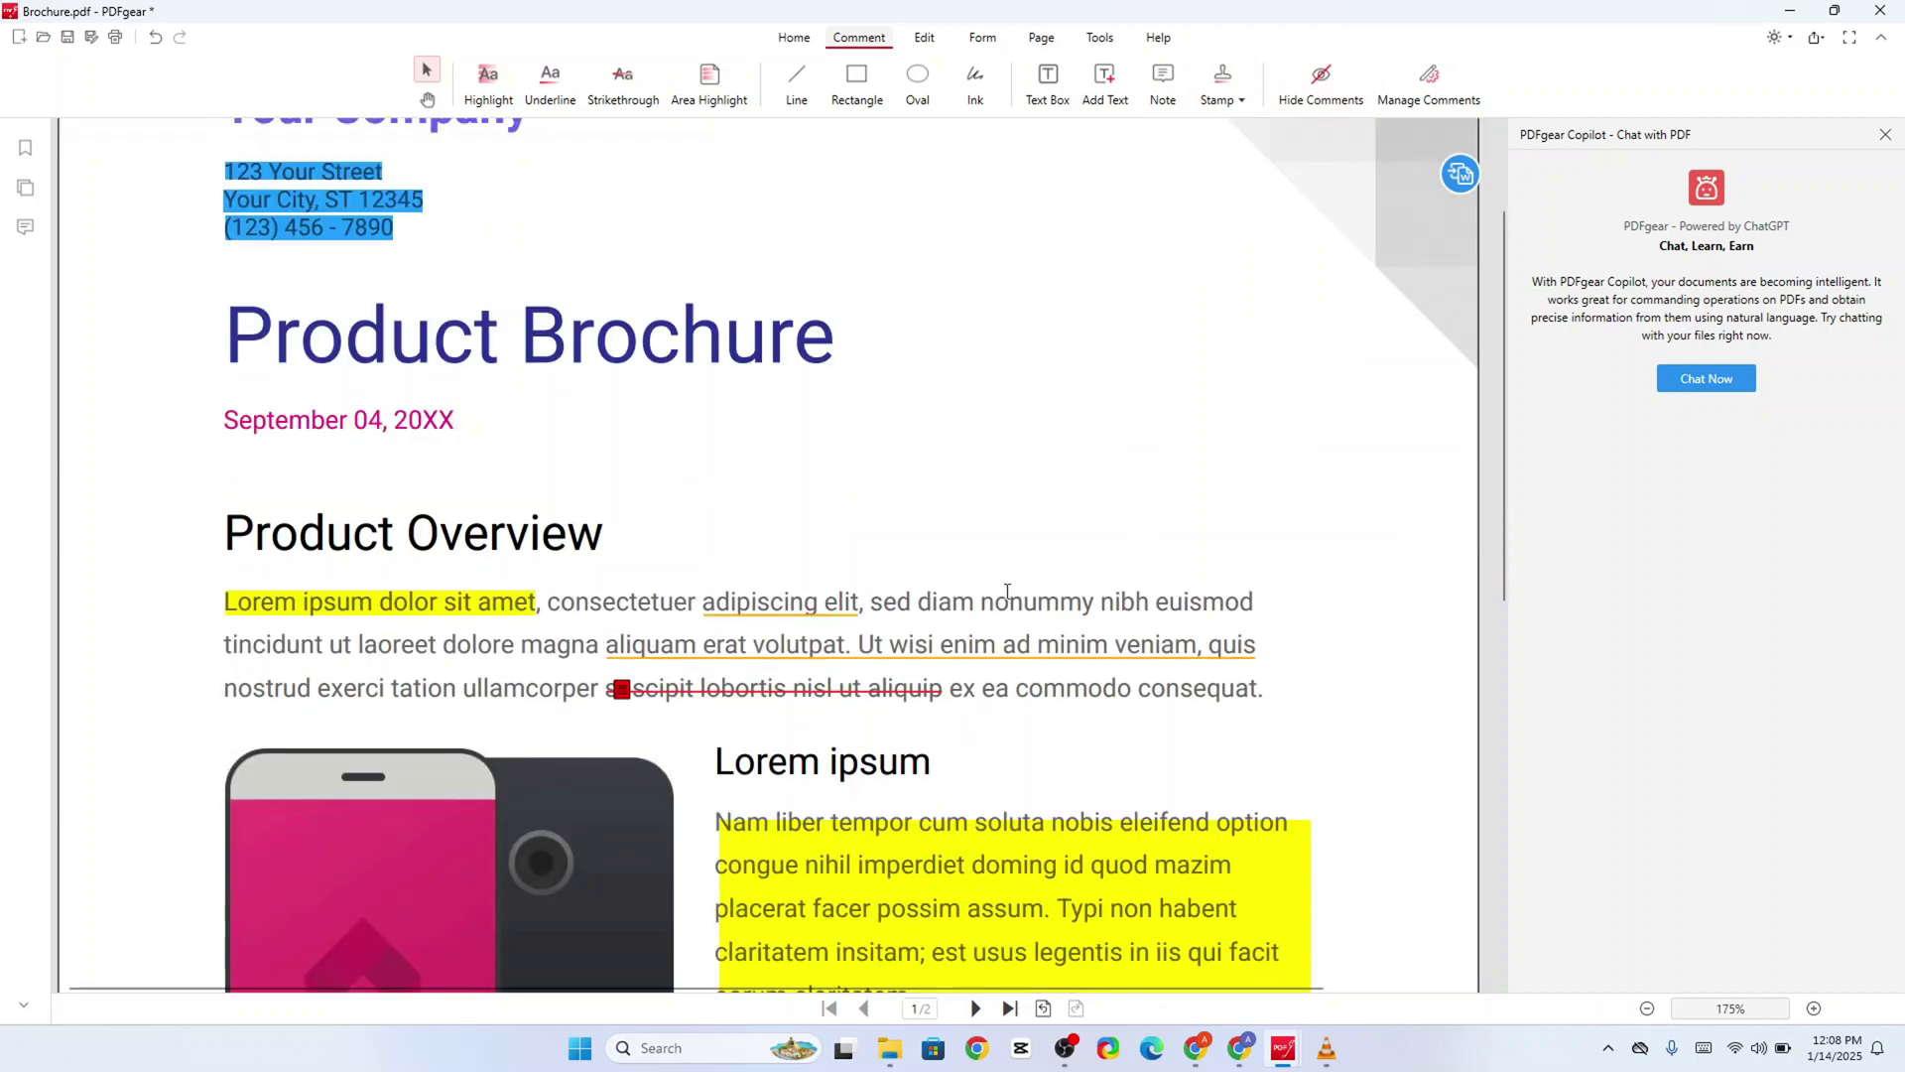
{"action": "left_click", "coordinate": [1321, 79]}
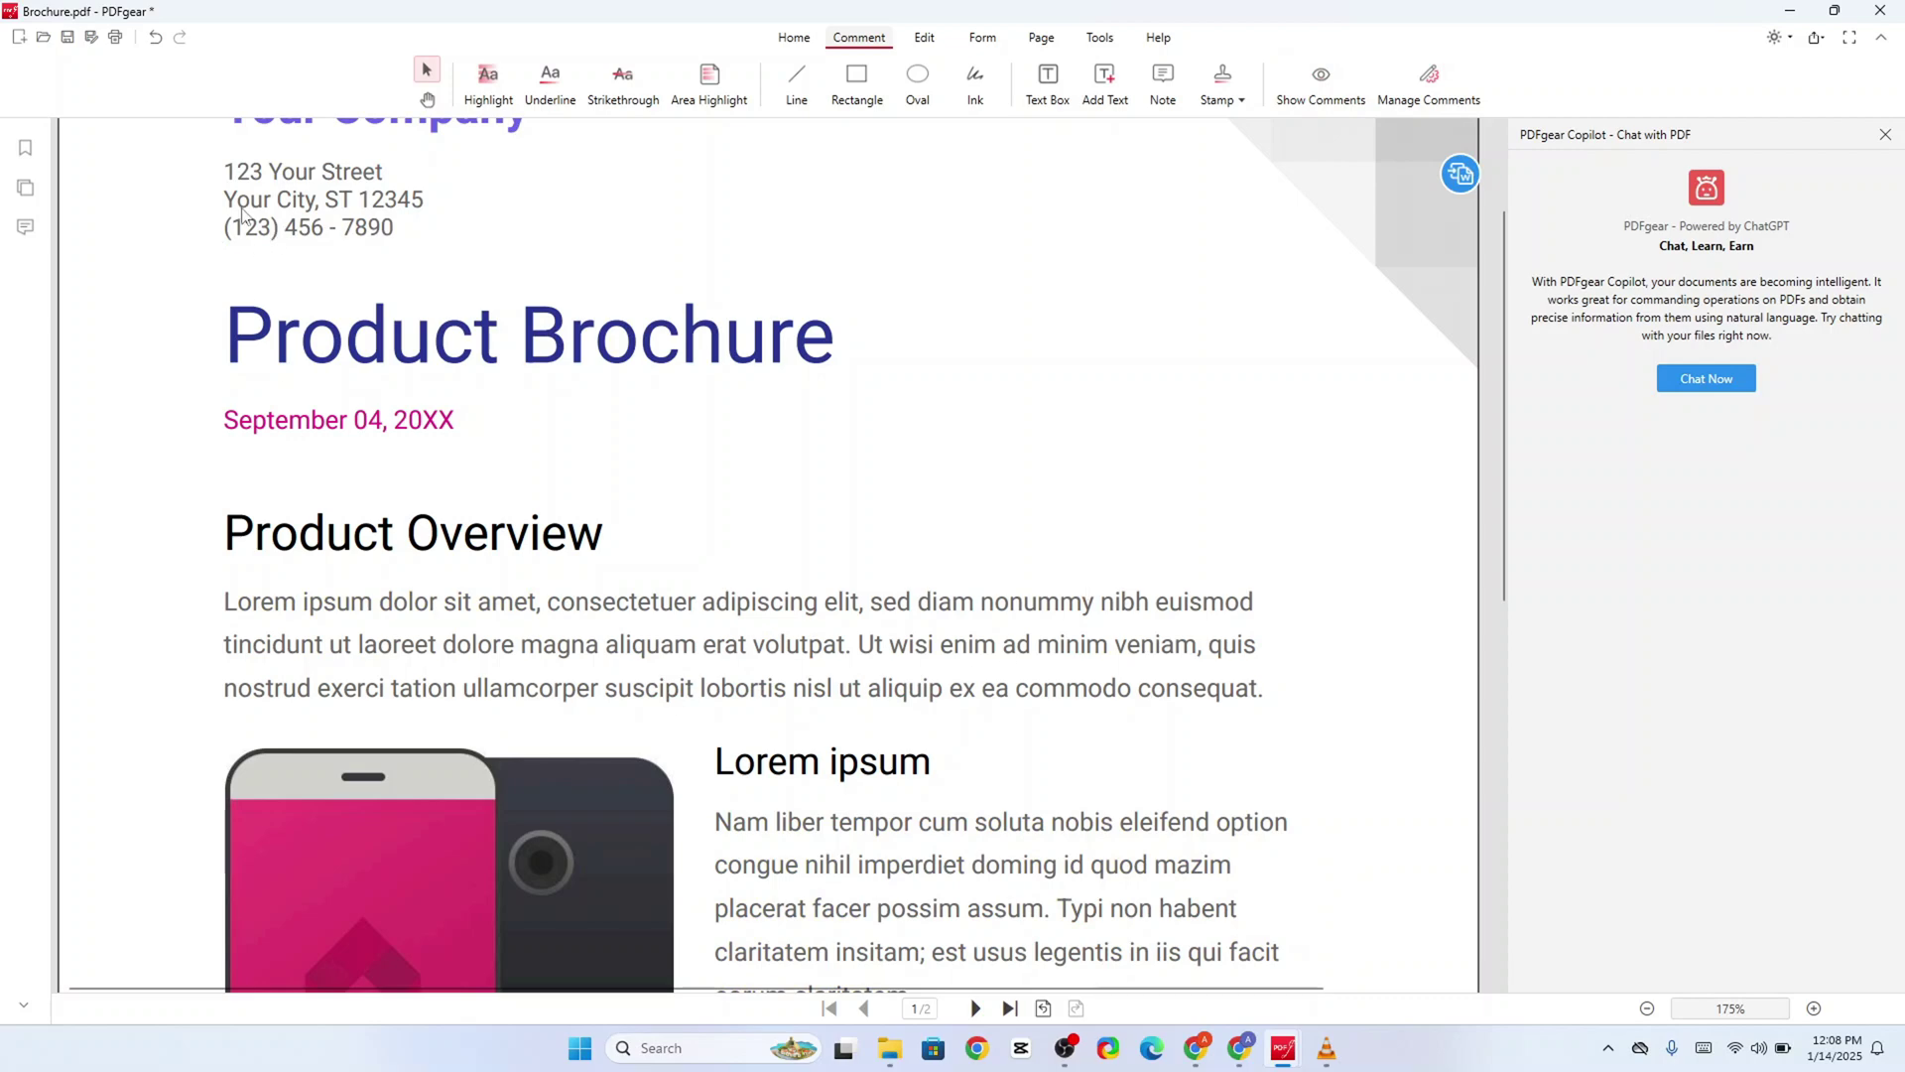
{"action": "scroll", "coordinate": [601, 396], "scroll_direction": "up", "scroll_amount": 3}
{"action": "scroll", "coordinate": [260, 400], "scroll_direction": "down", "scroll_amount": 3}
{"action": "left_click", "coordinate": [1310, 92]}
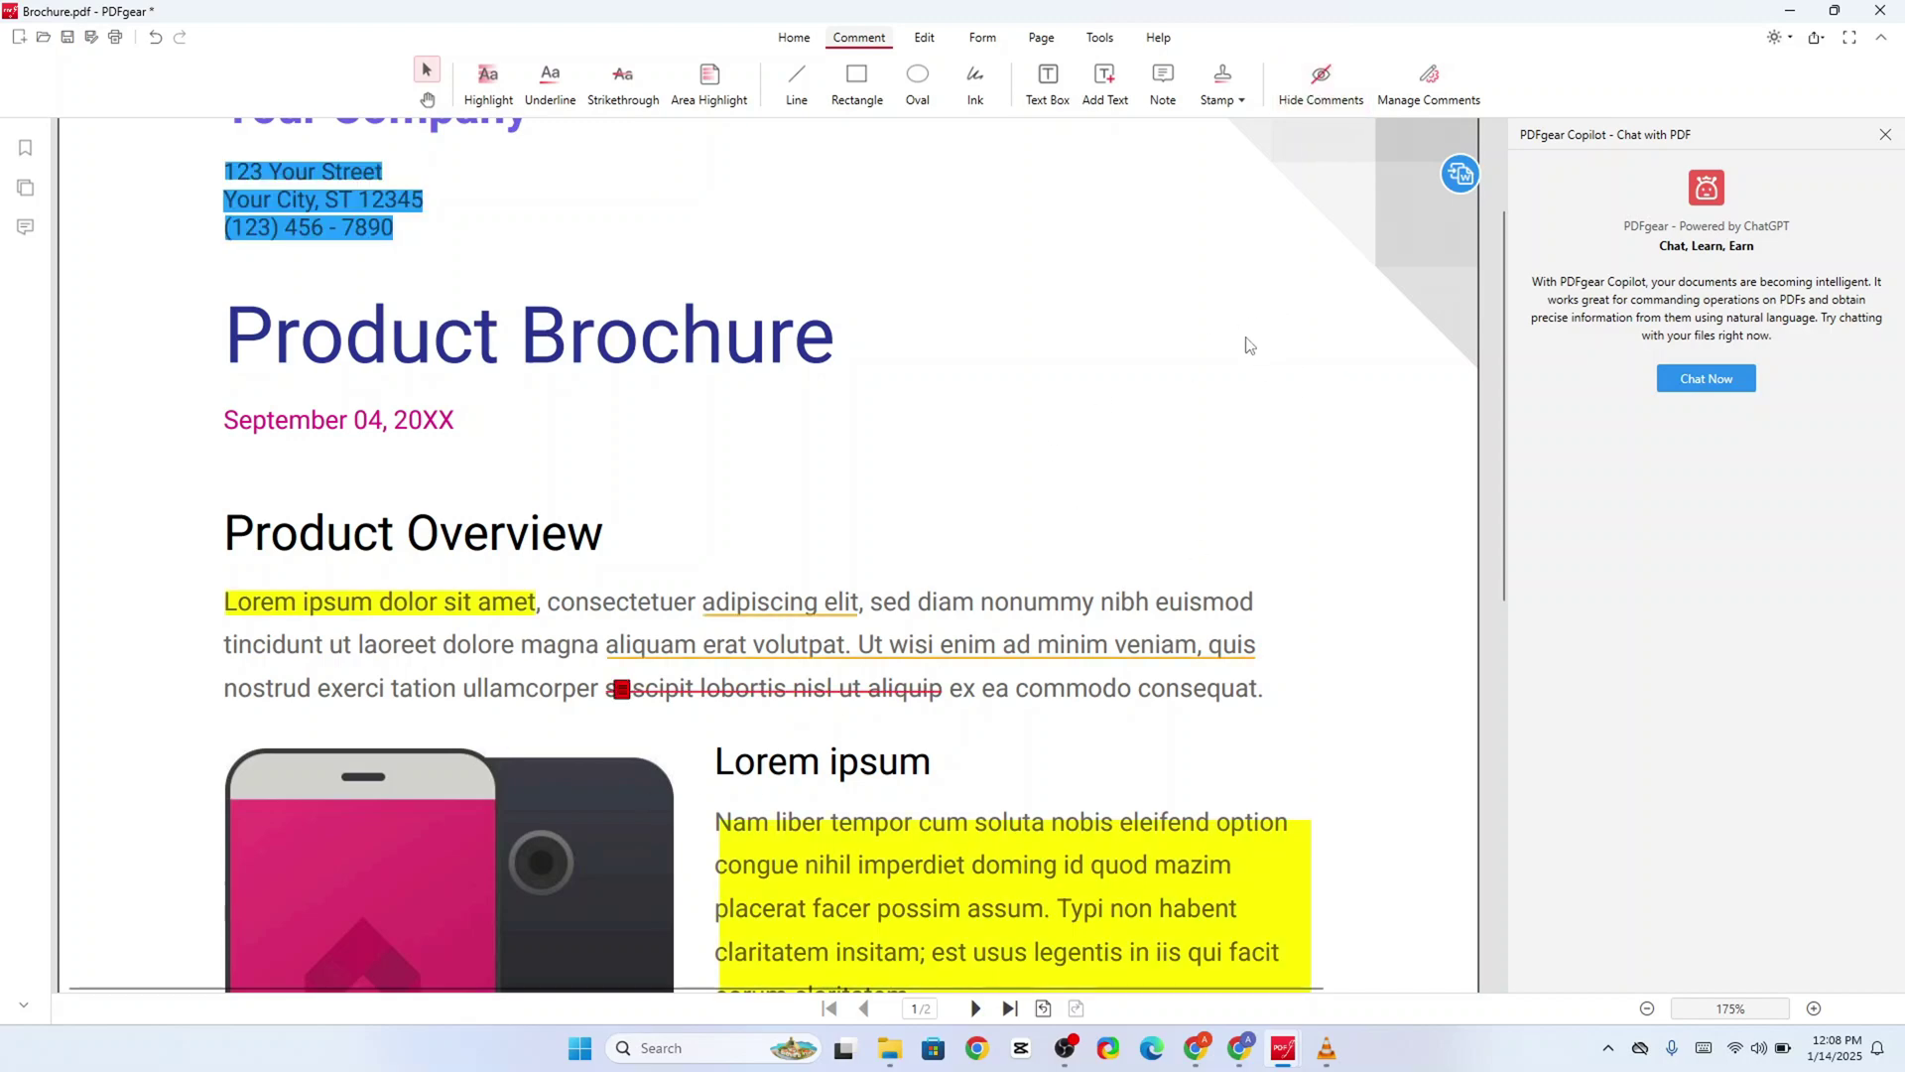
Step: Delete the Area Highlight comment and filter out Highlight and Underline entries from the comments list
{"action": "left_click", "coordinate": [1455, 95]}
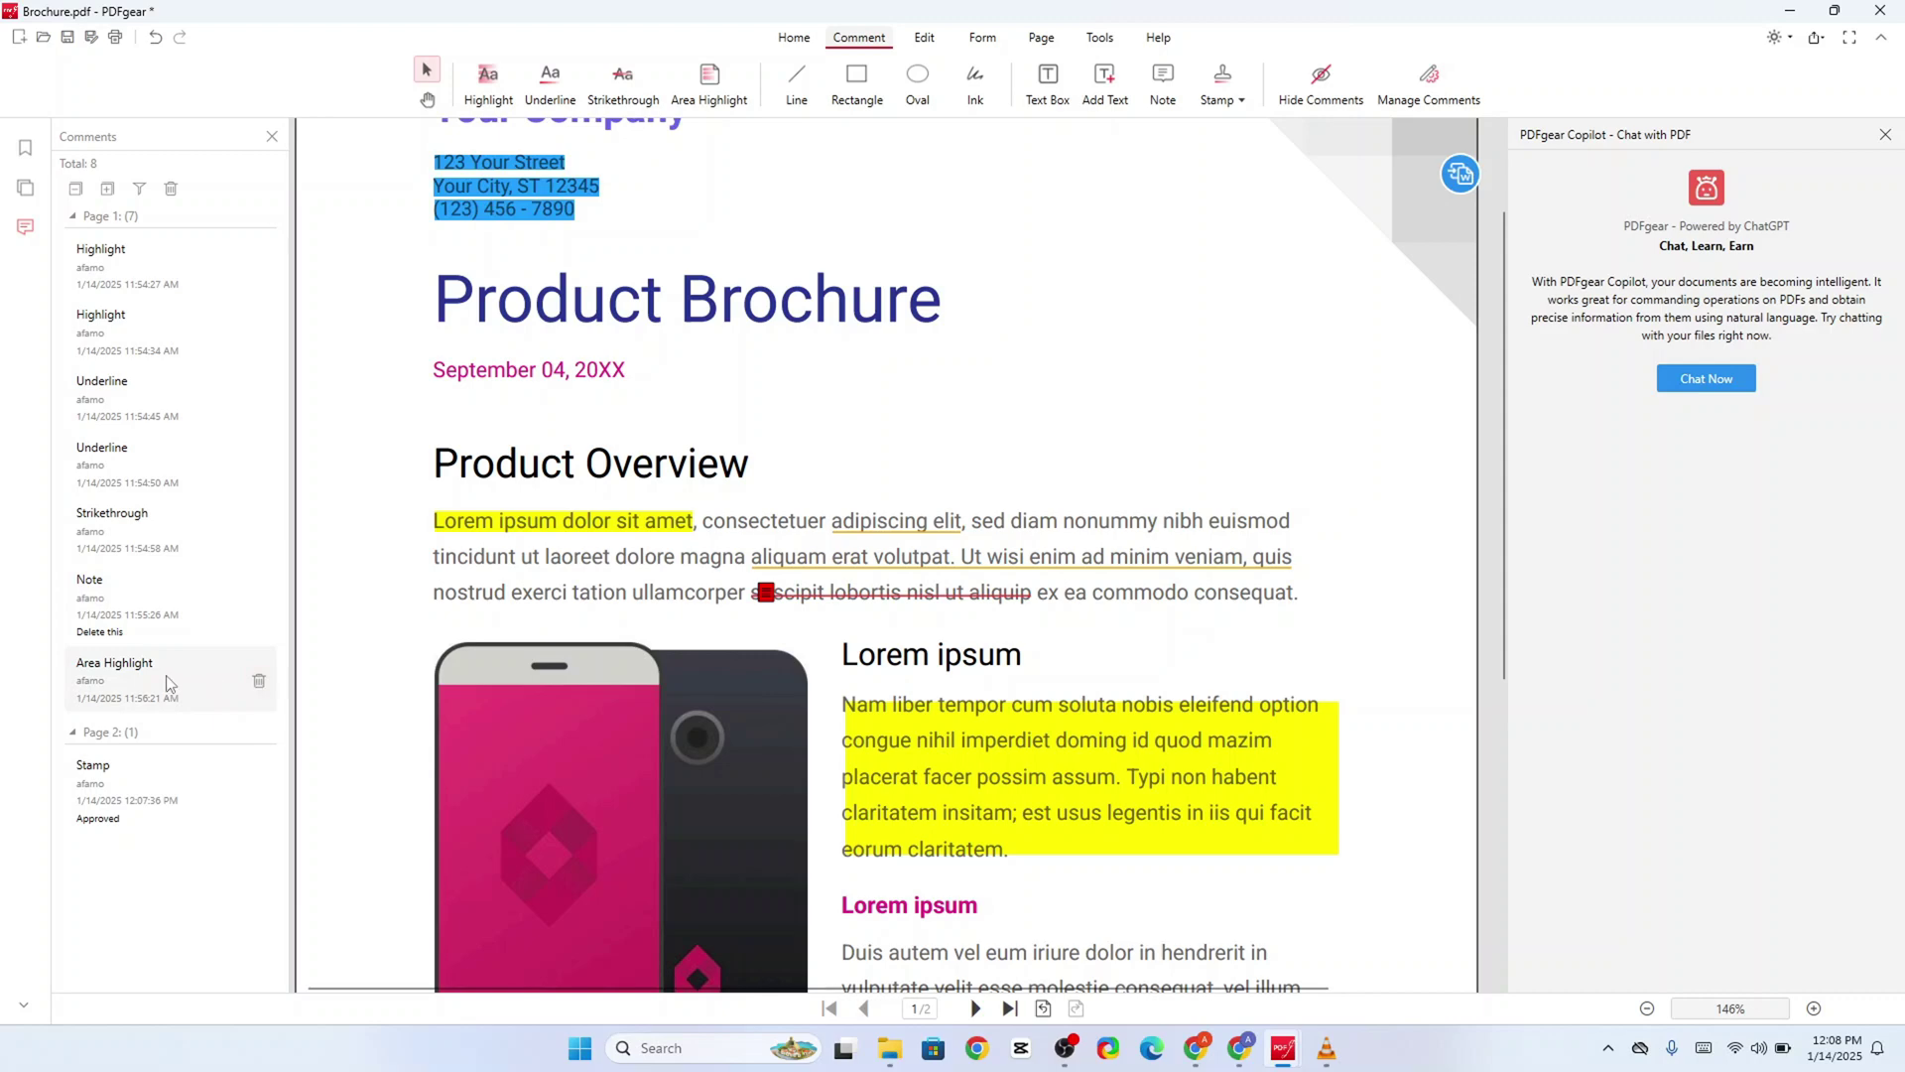
{"action": "left_click", "coordinate": [259, 684]}
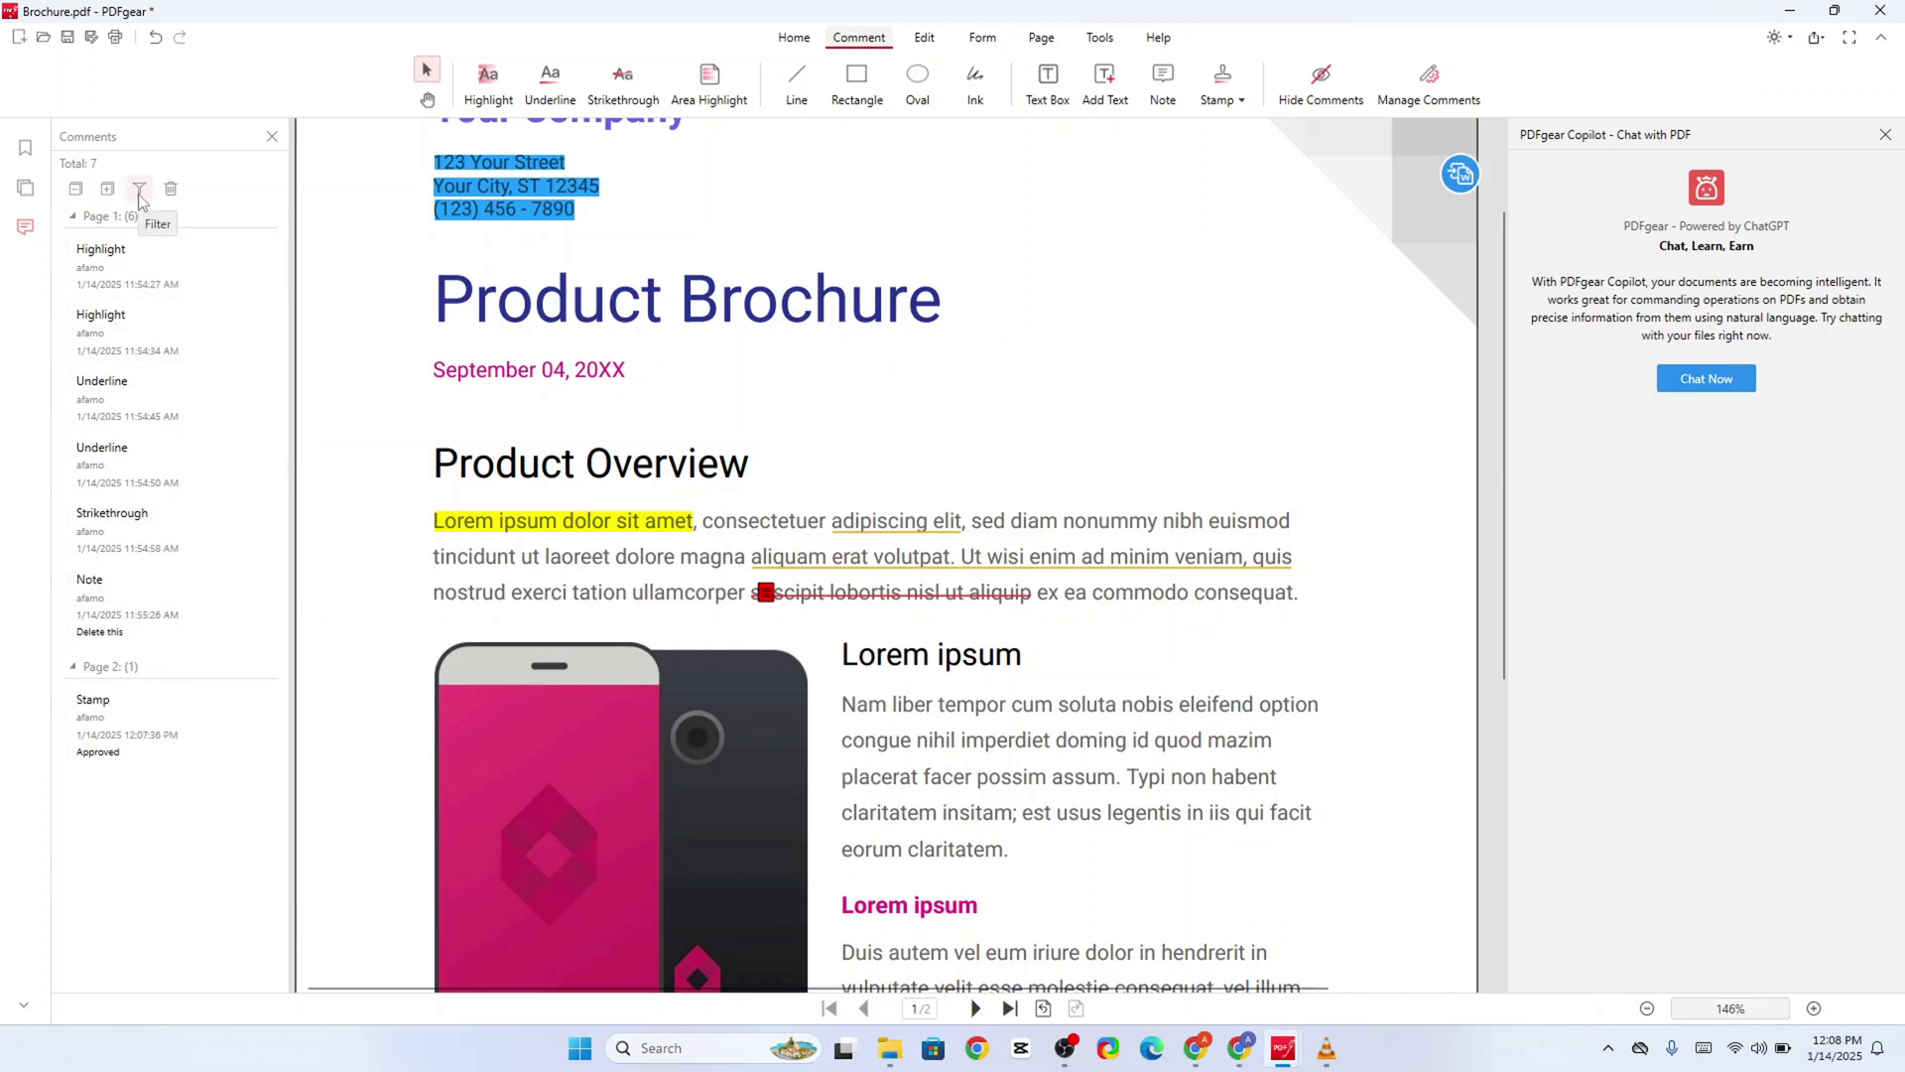
{"action": "left_click", "coordinate": [139, 191]}
{"action": "mouse_move", "coordinate": [226, 226]}
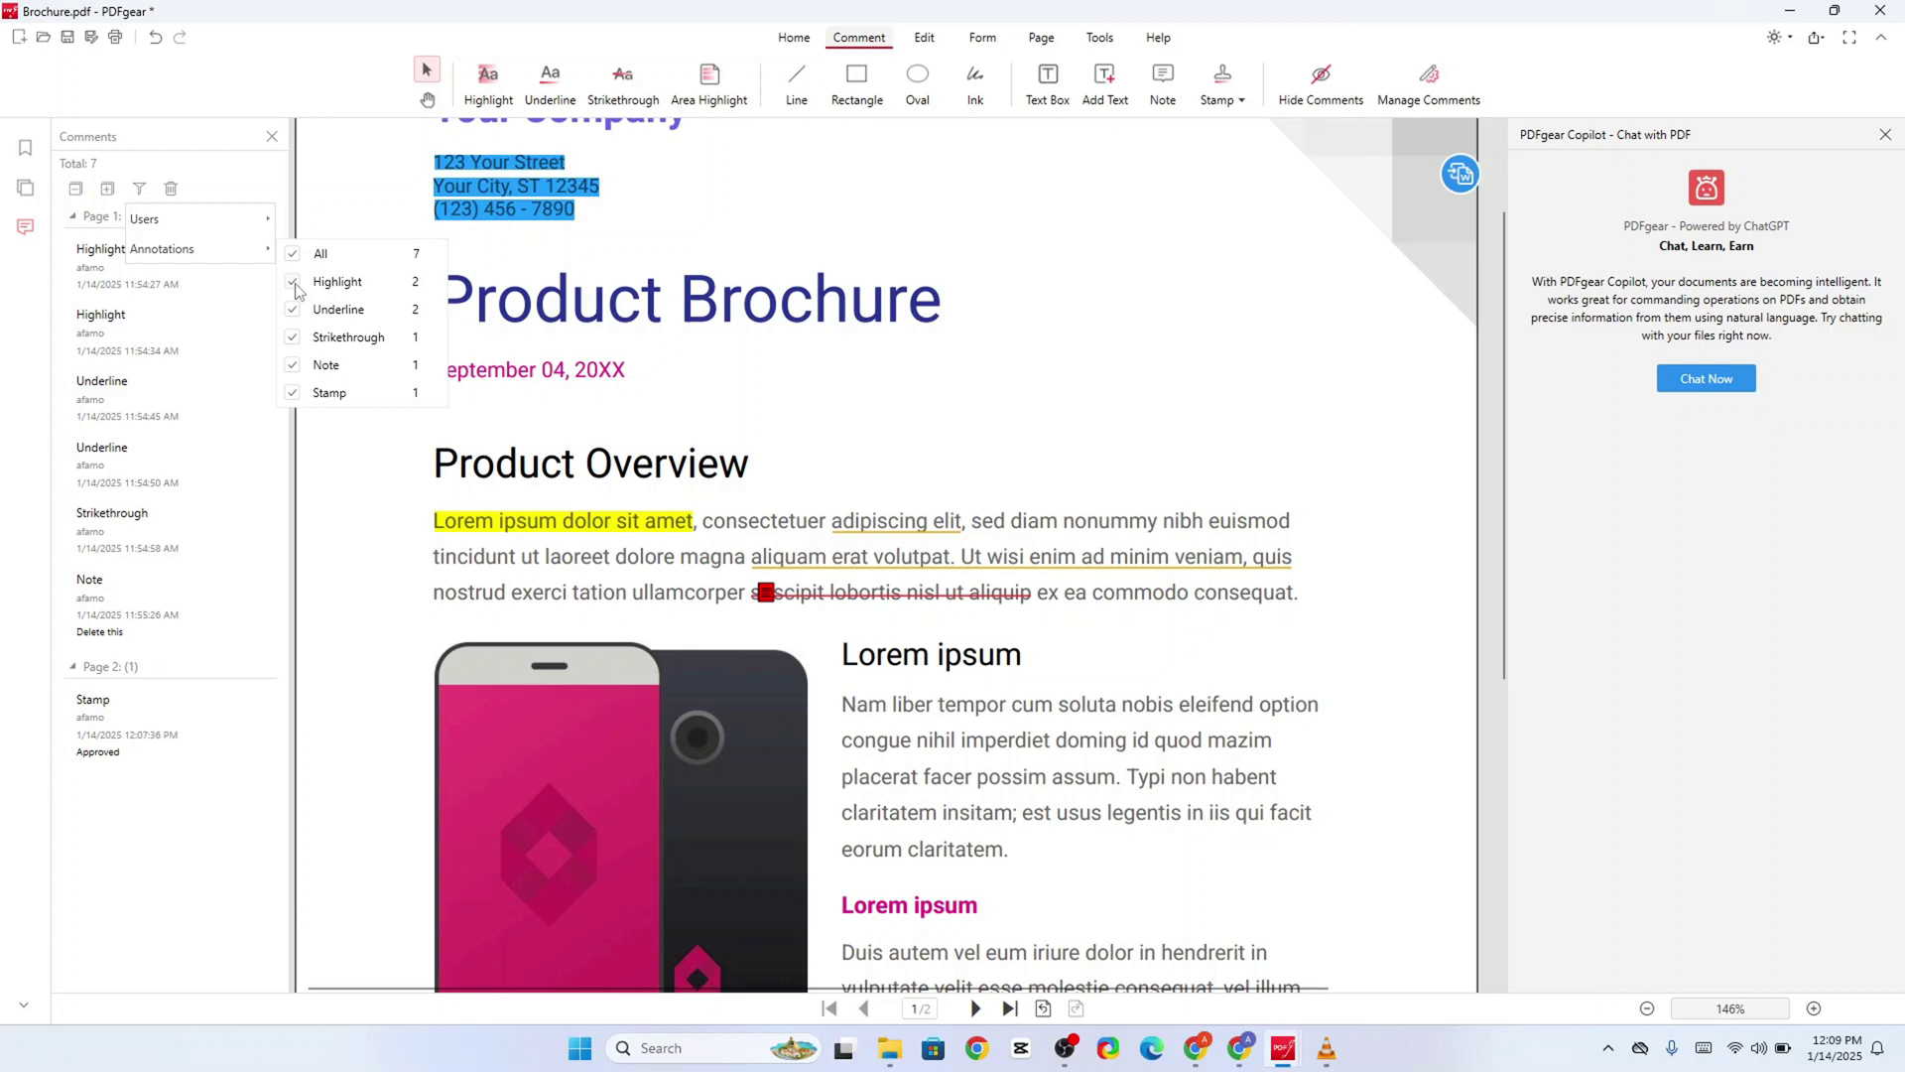
{"action": "left_click", "coordinate": [293, 283]}
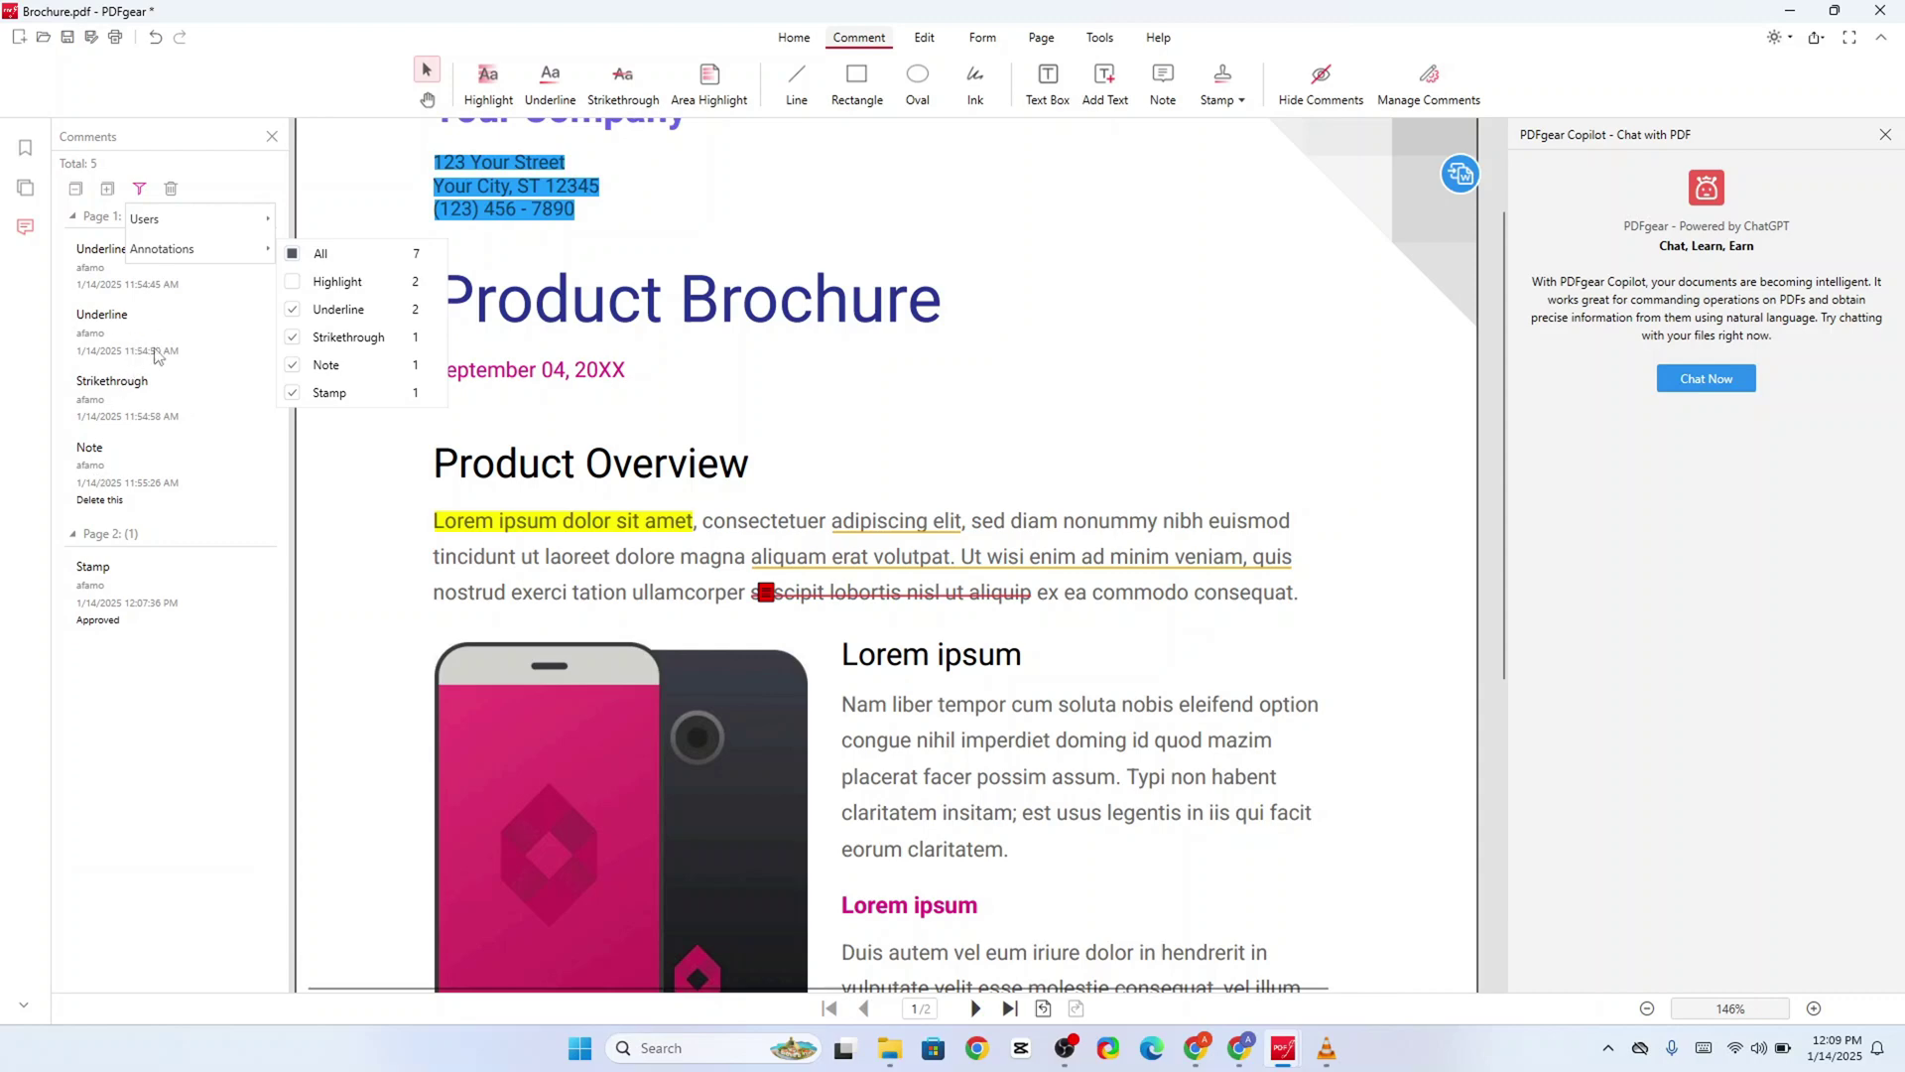
{"action": "left_click", "coordinate": [291, 313]}
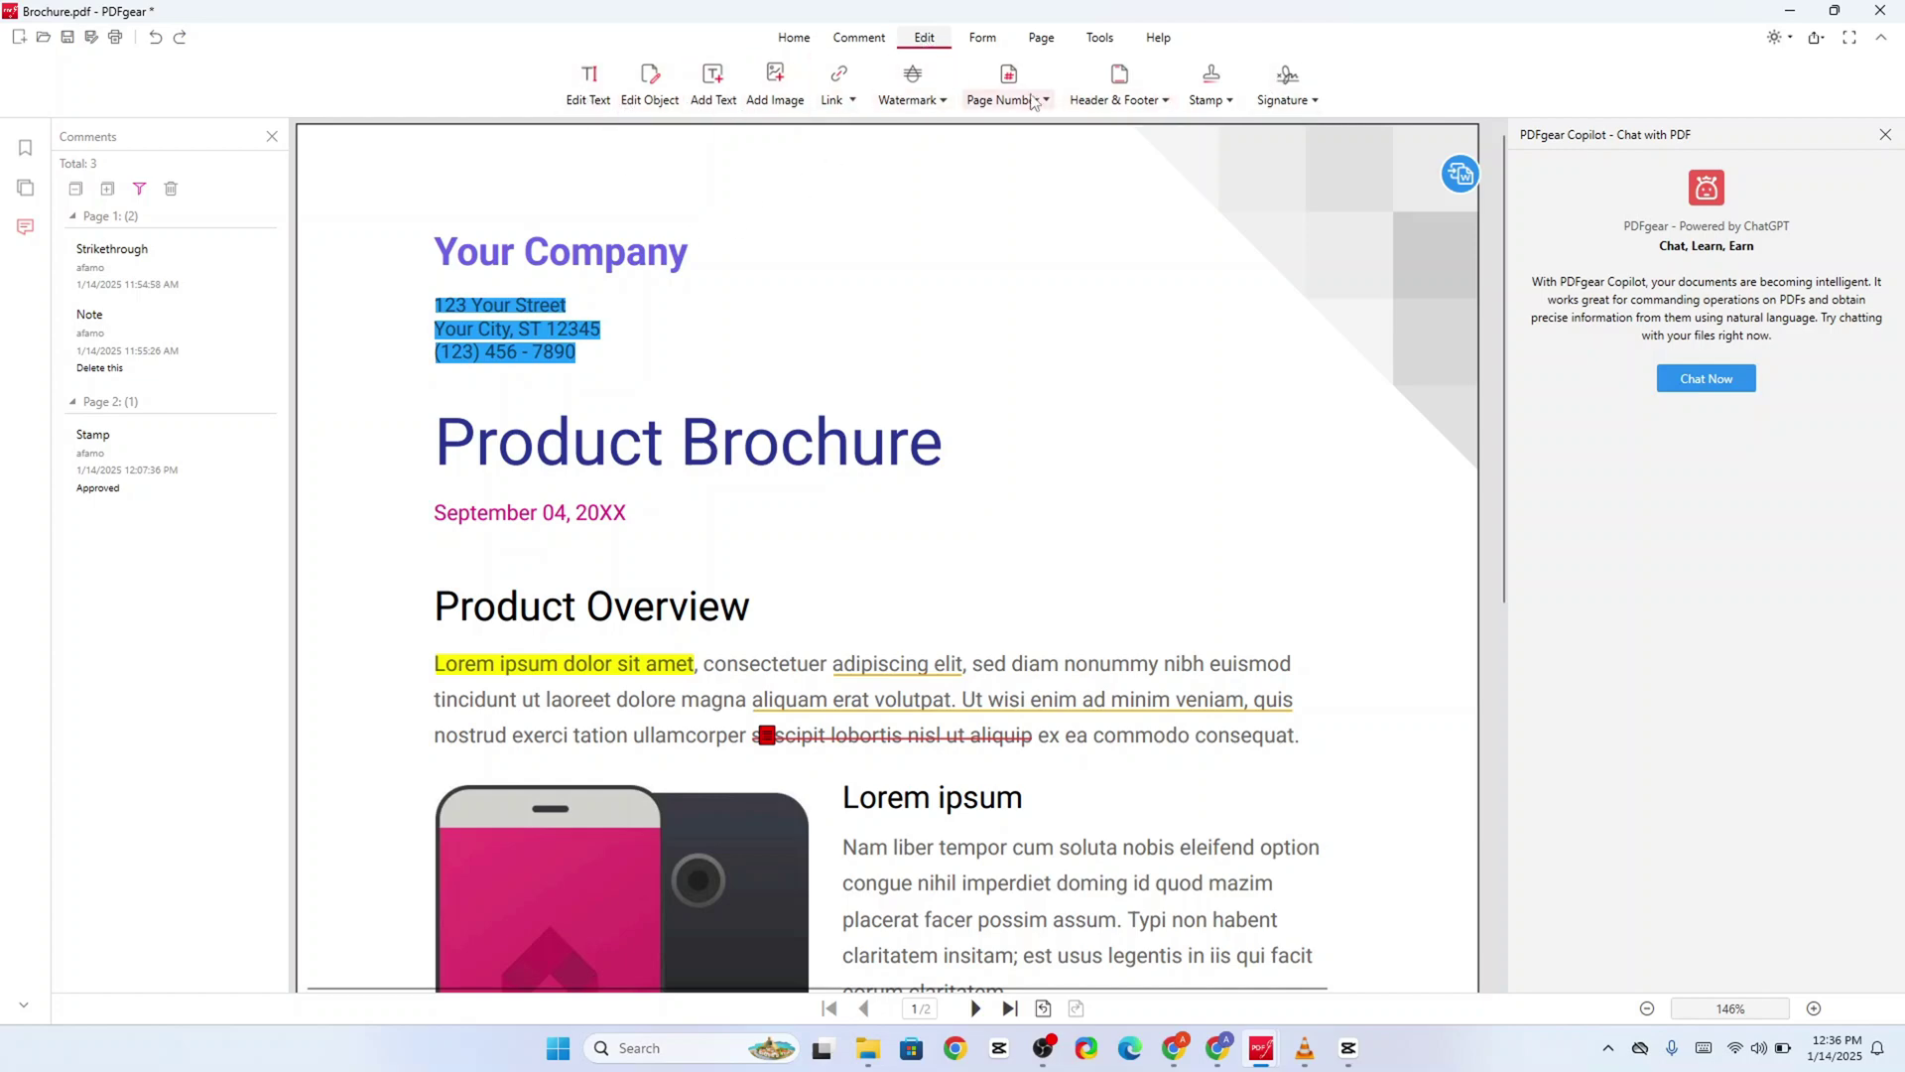
Step: Edit letters in the 'Product Brochure' title, then undo the edits to restore it
{"action": "left_click", "coordinate": [589, 94]}
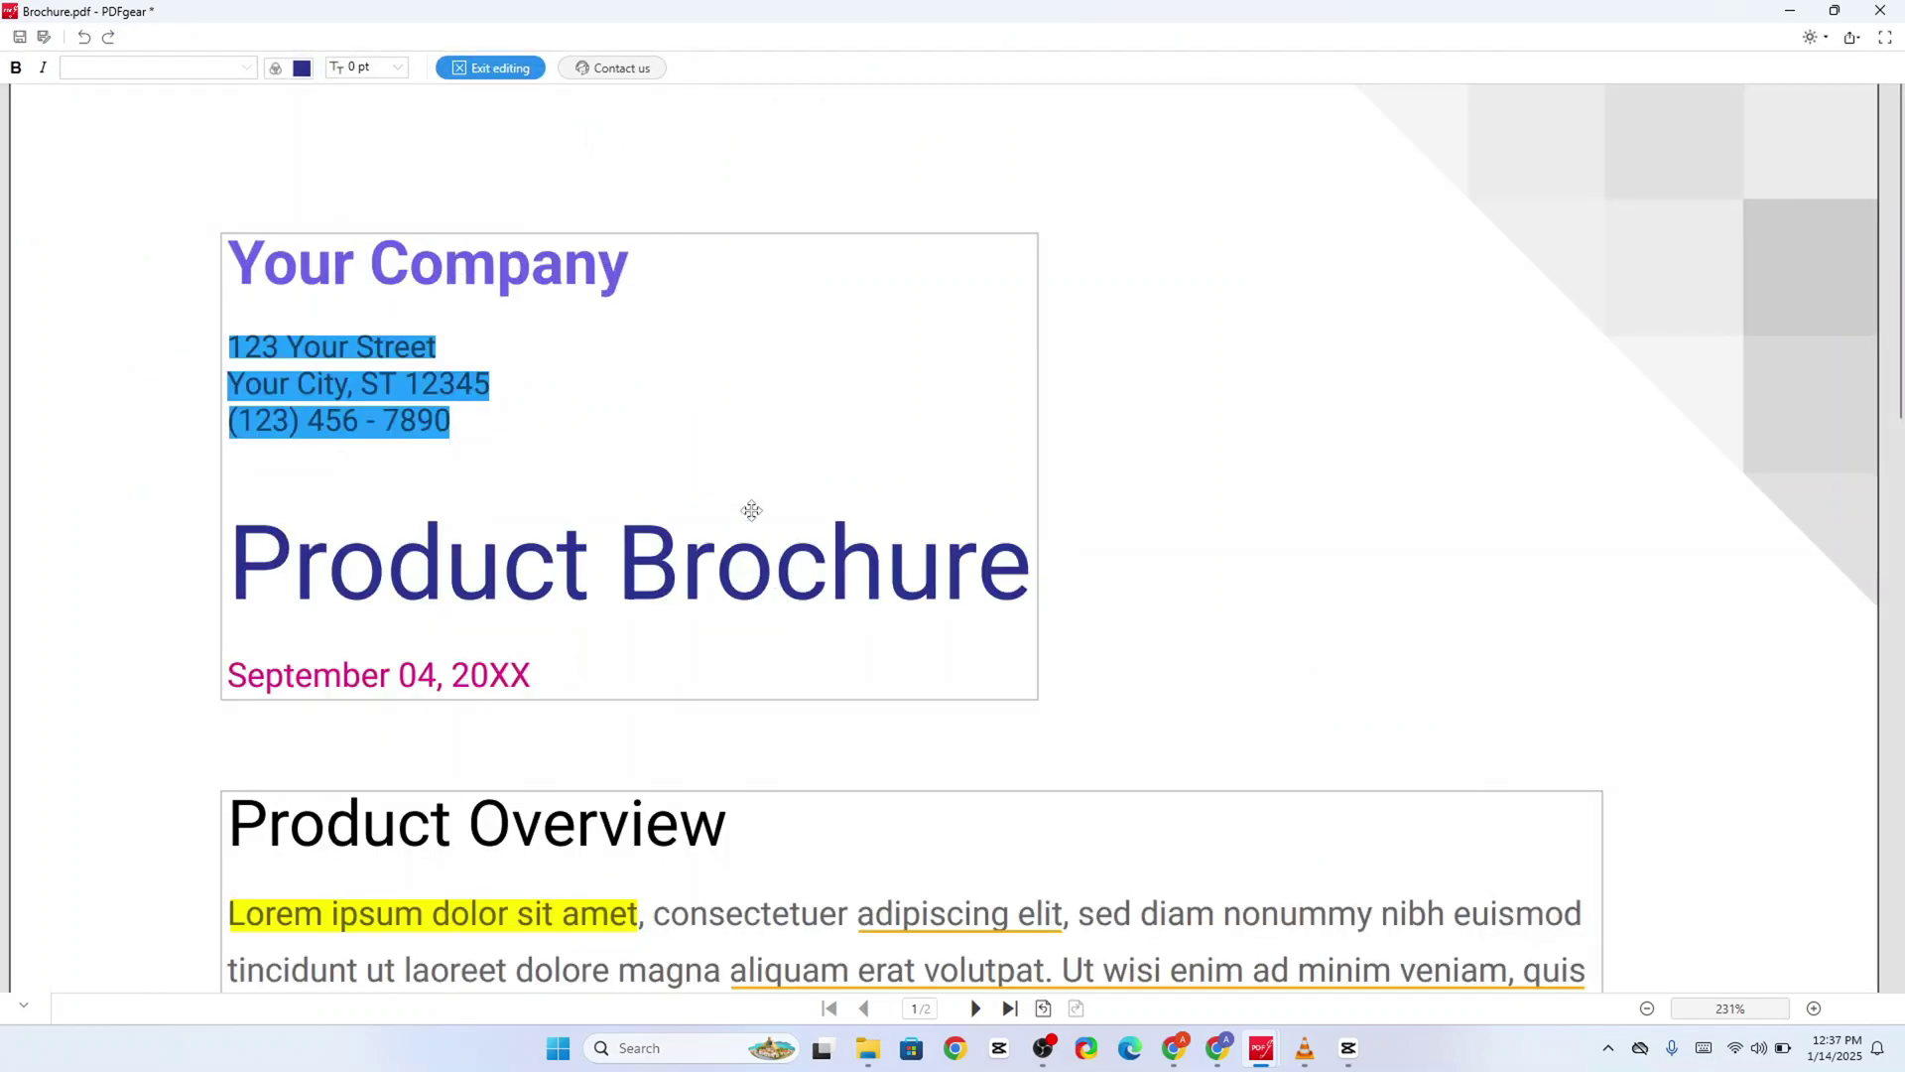
{"action": "scroll", "coordinate": [1186, 545], "scroll_direction": "down", "scroll_amount": 10}
{"action": "scroll", "coordinate": [1191, 550], "scroll_direction": "up", "scroll_amount": 7}
{"action": "scroll", "coordinate": [1195, 558], "scroll_direction": "up", "scroll_amount": 3}
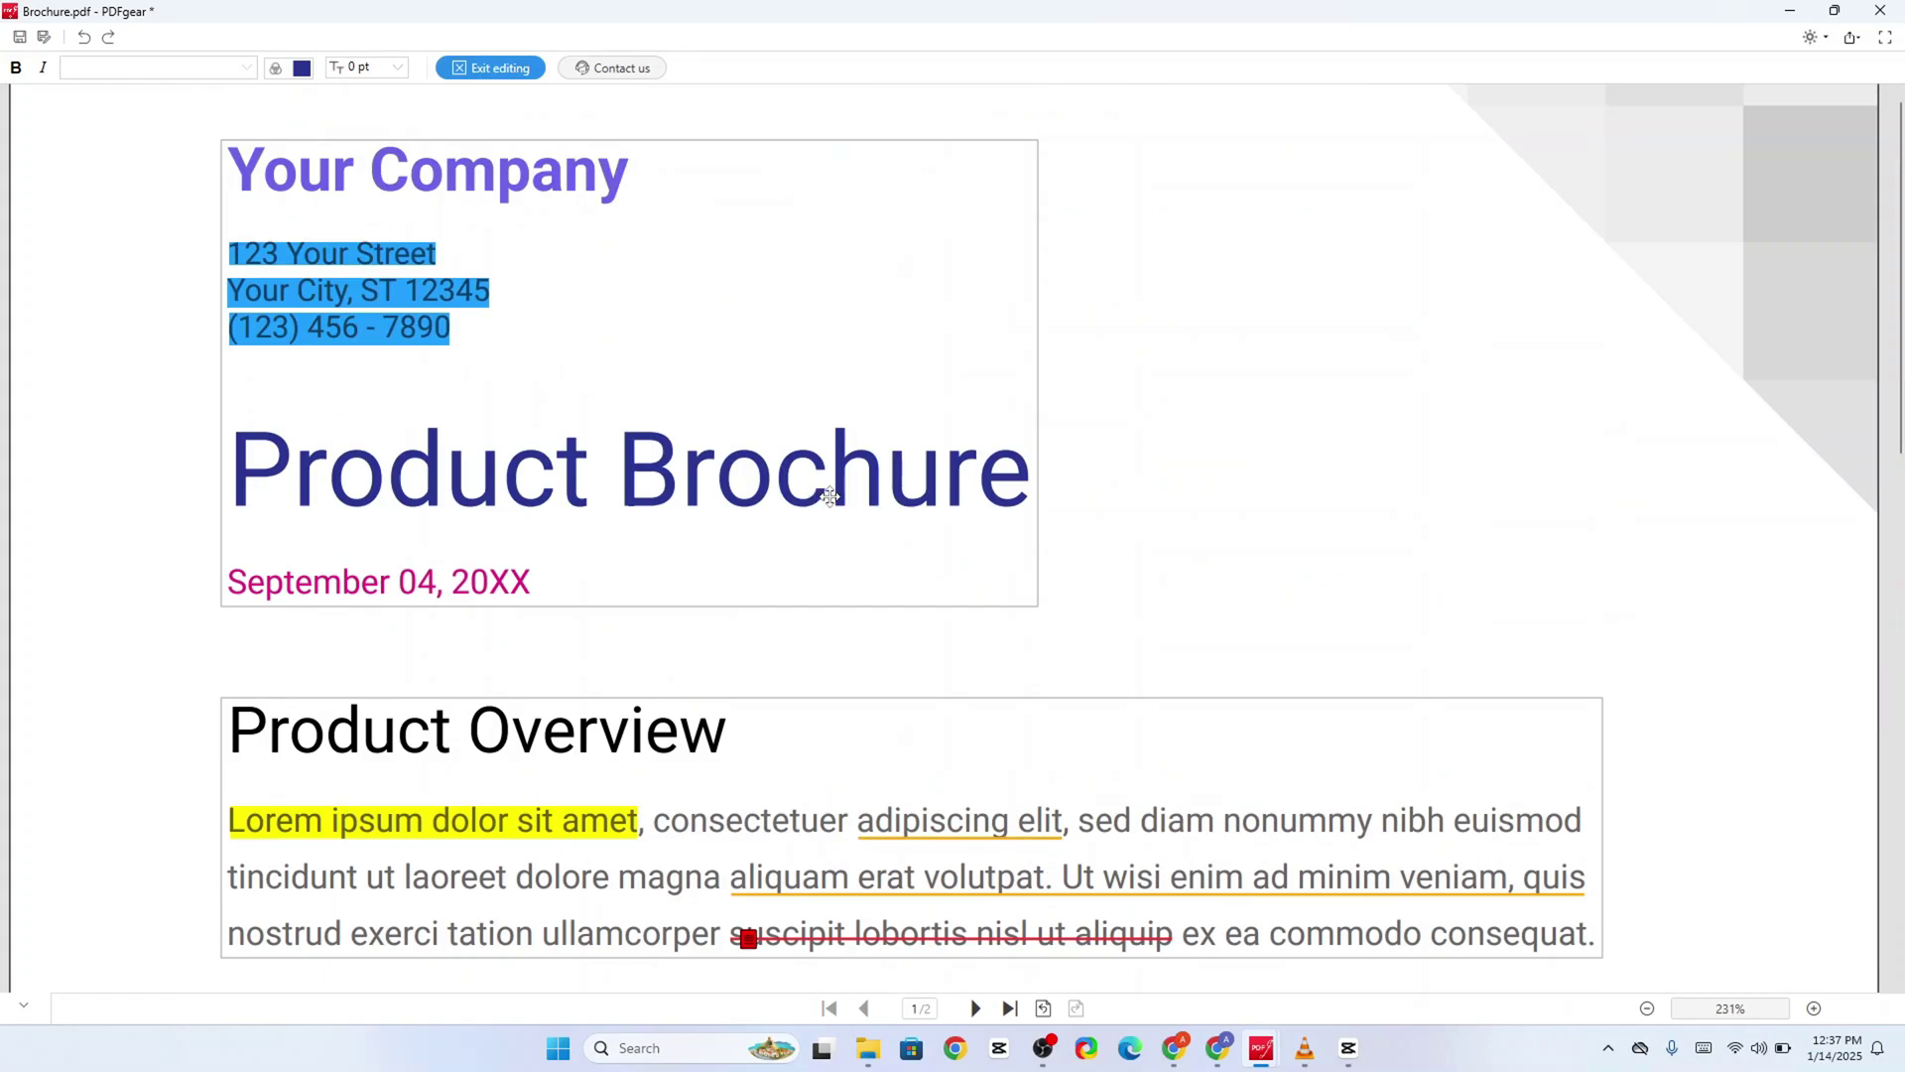
{"action": "left_click", "coordinate": [726, 488]}
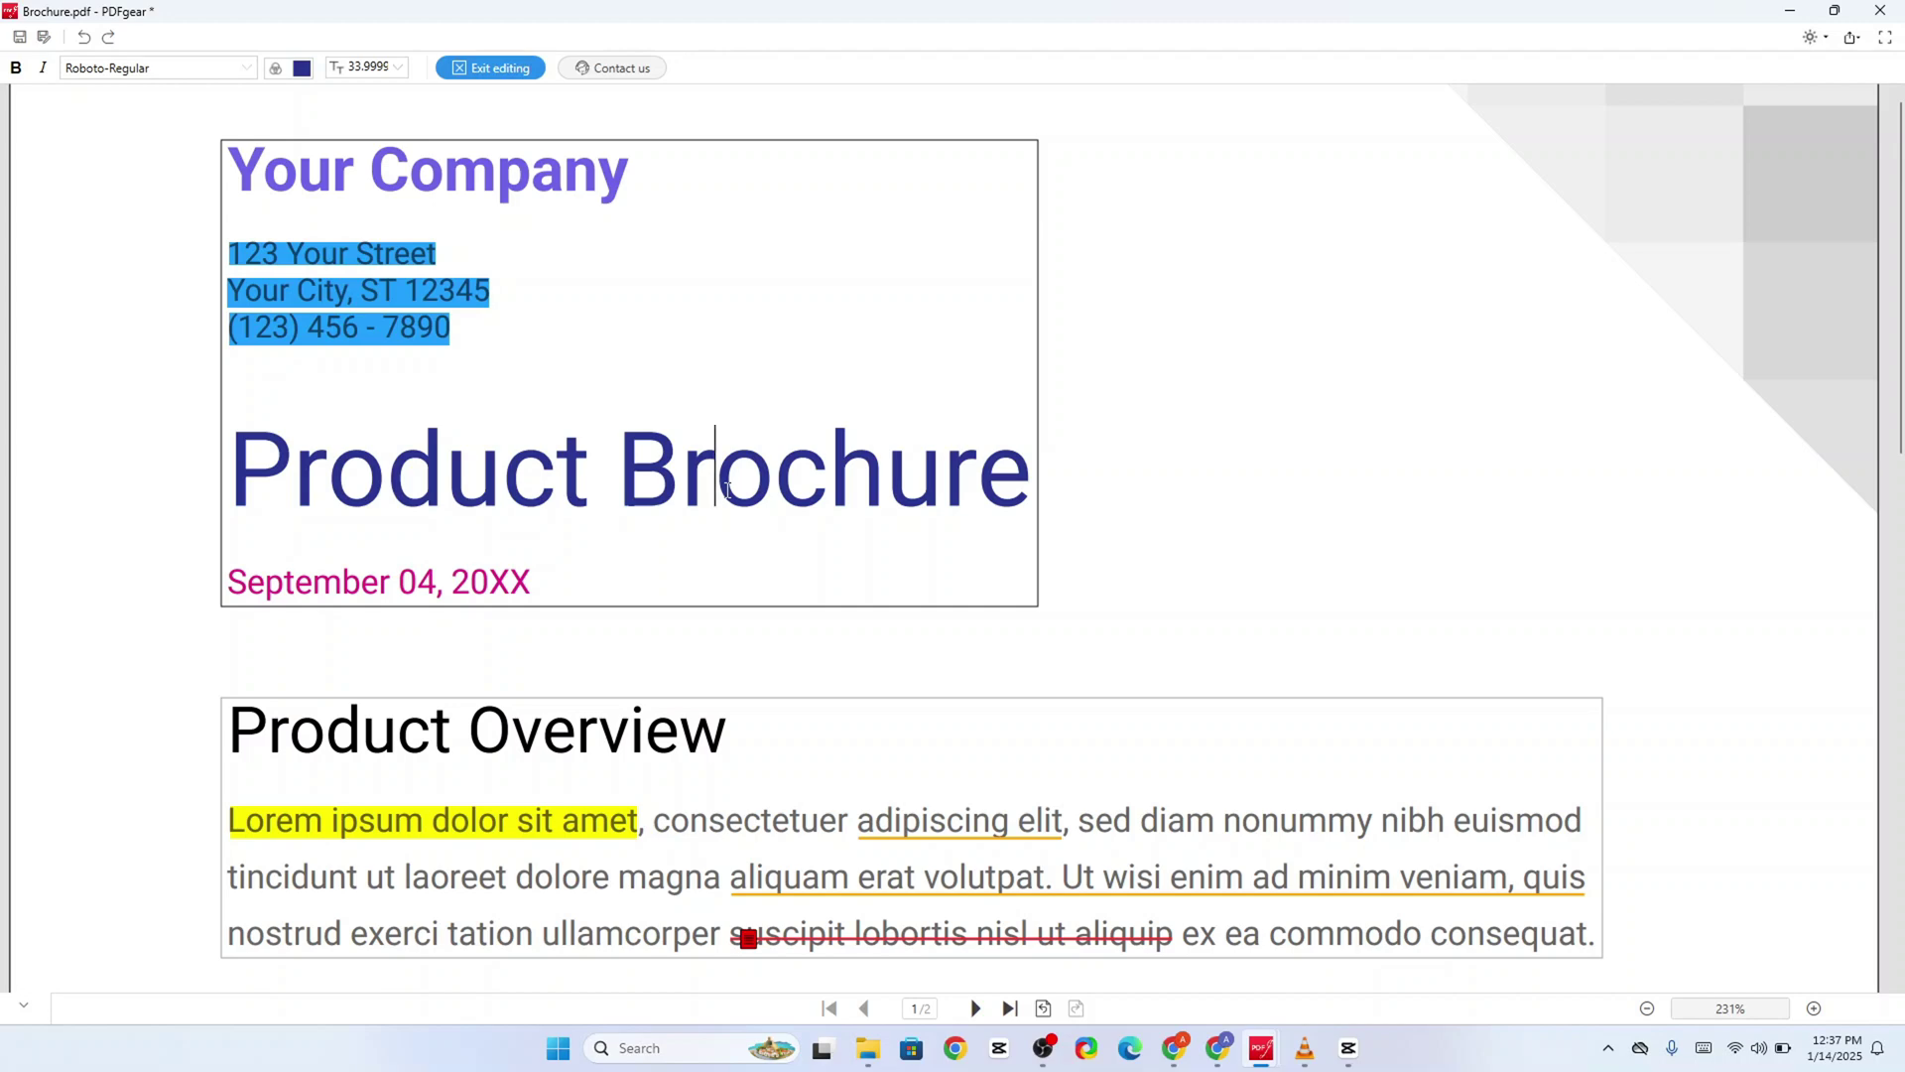
{"action": "type", "text": "o"}
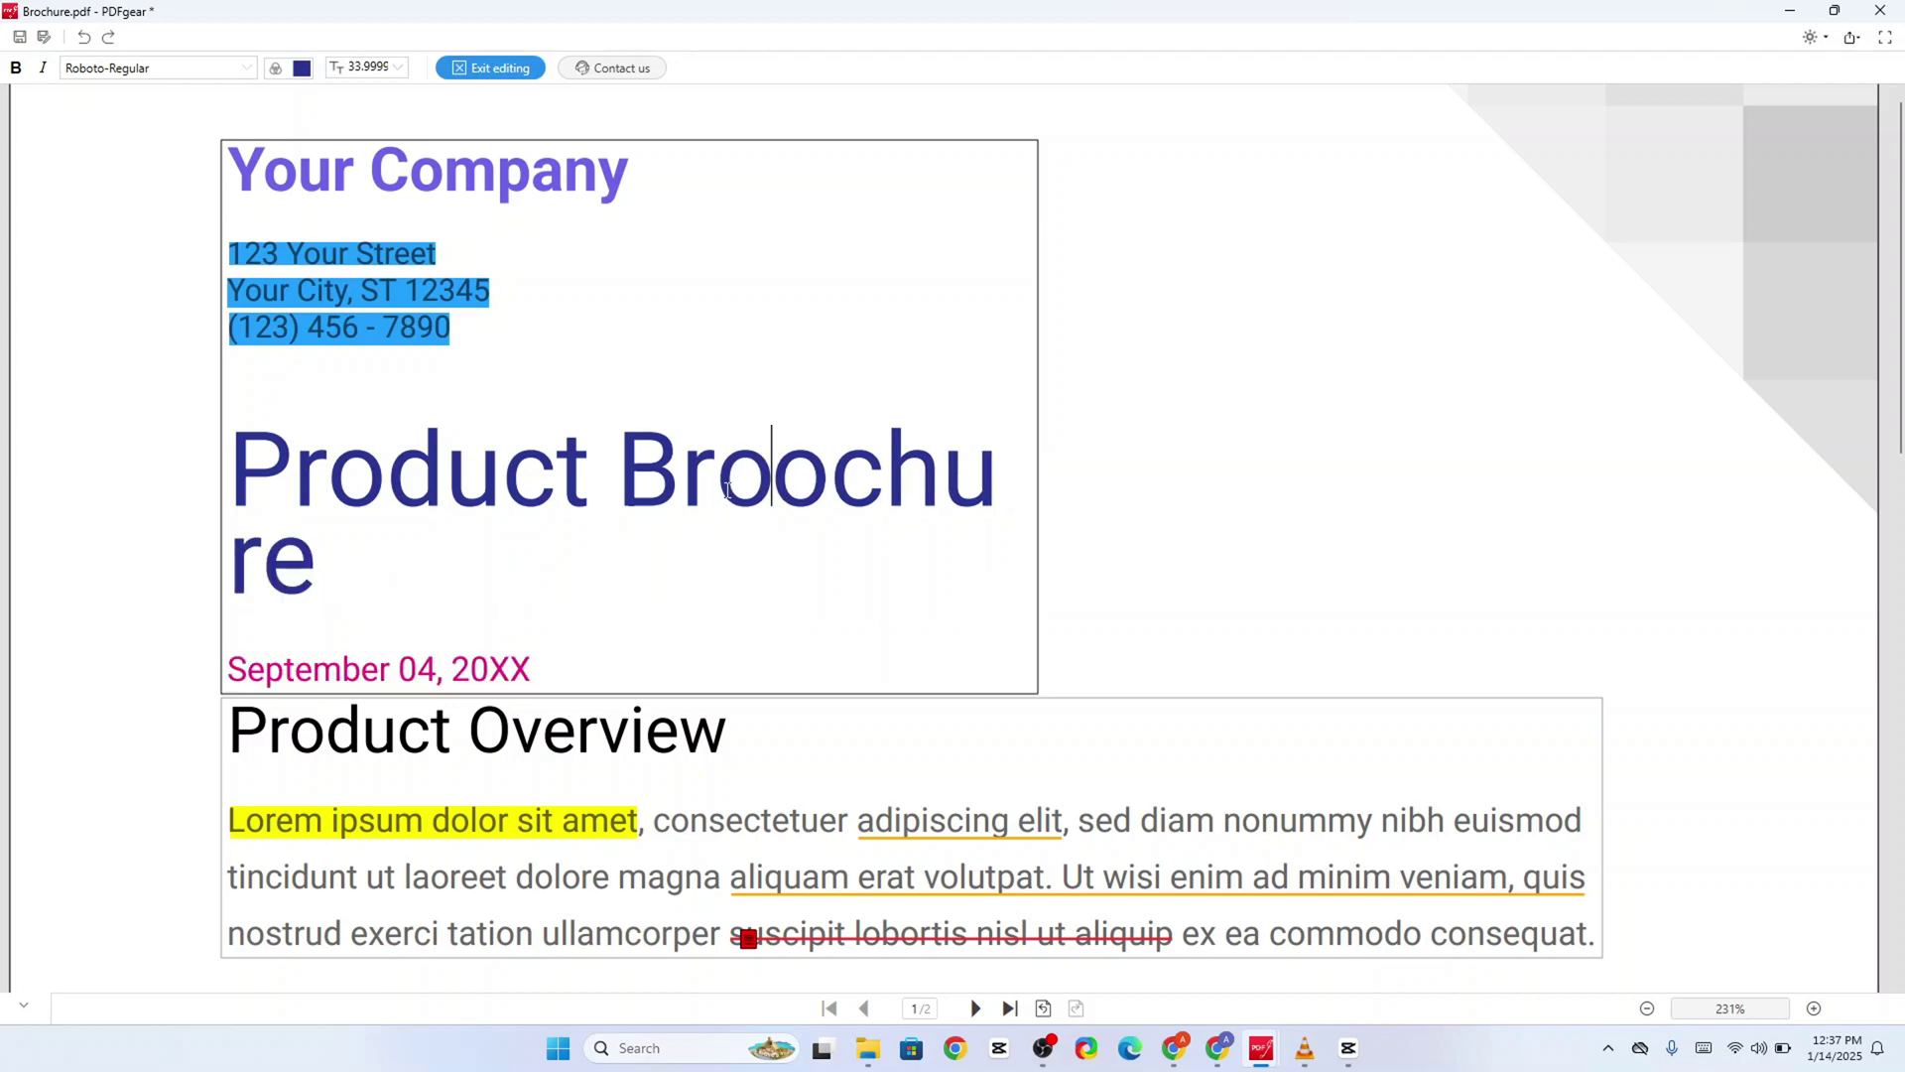
{"action": "key", "text": "shift+Left"}
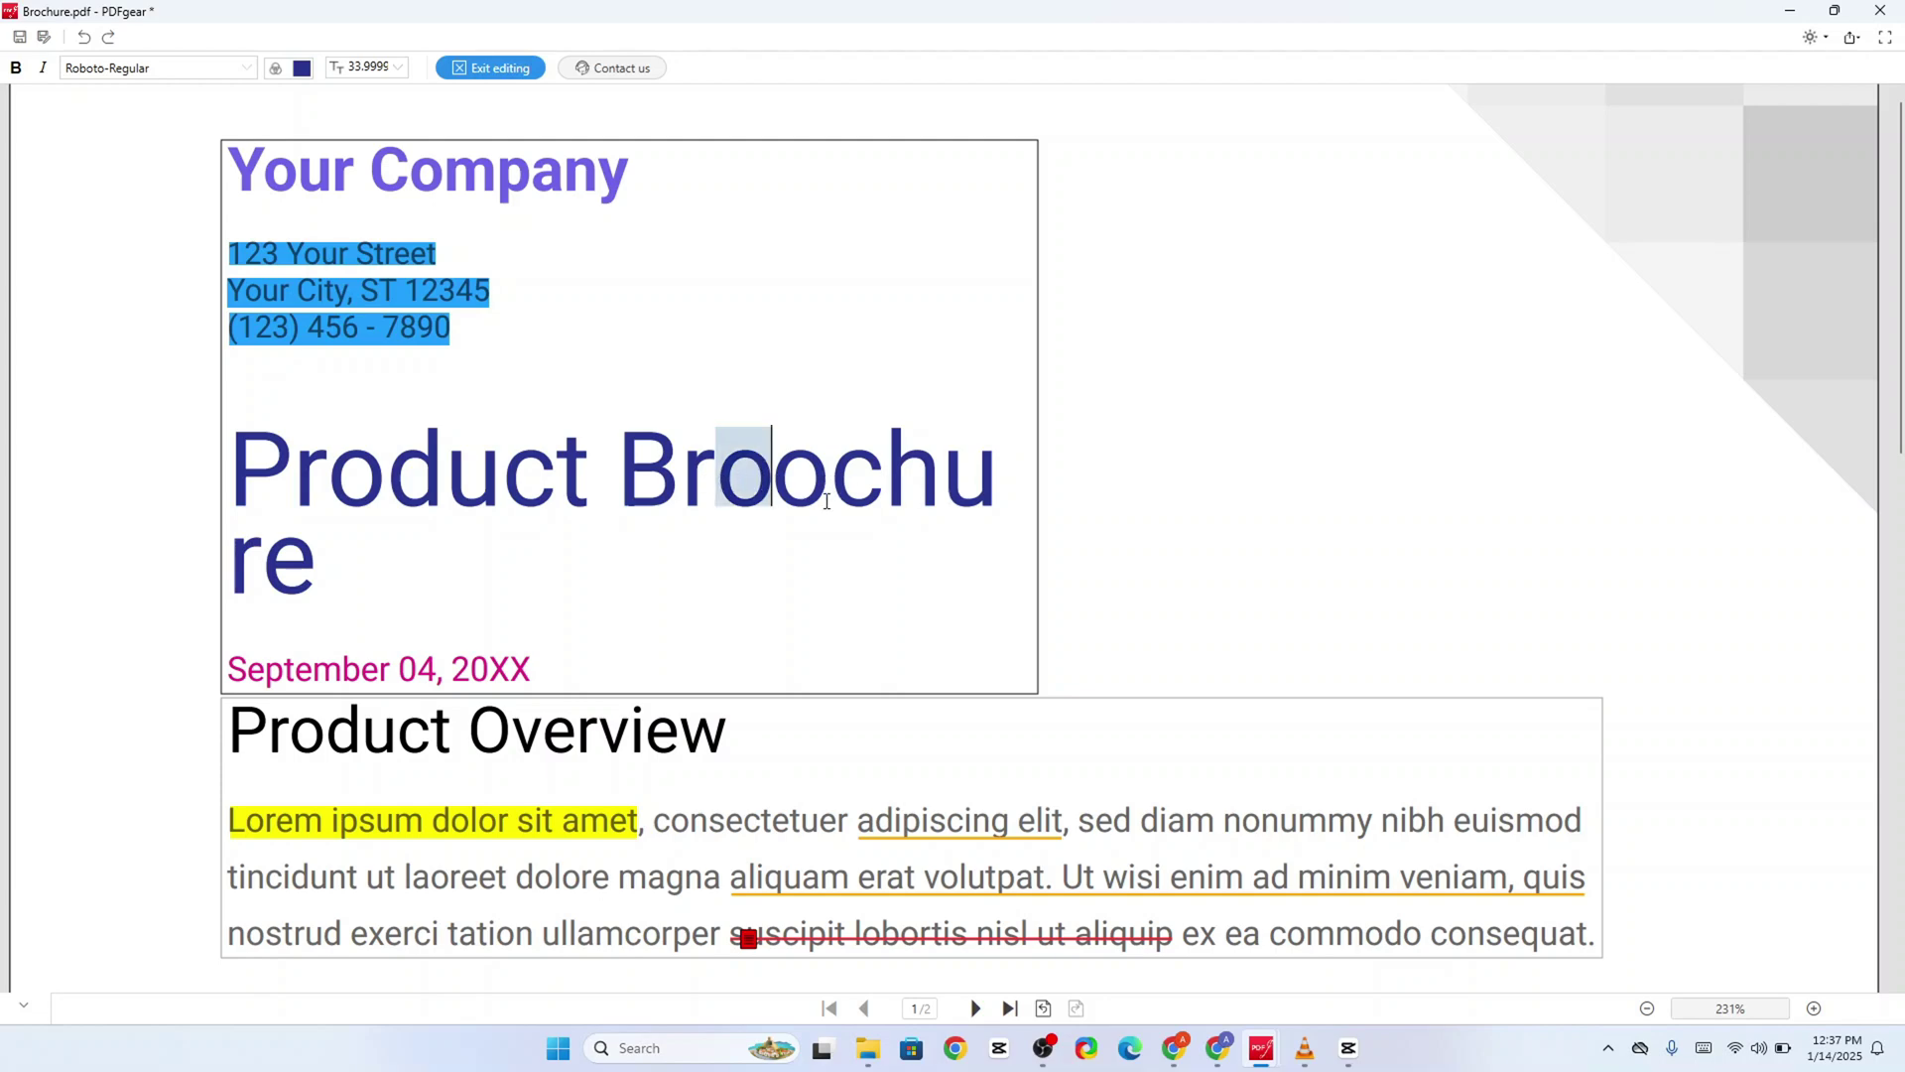
{"action": "key", "text": "BackSpace"}
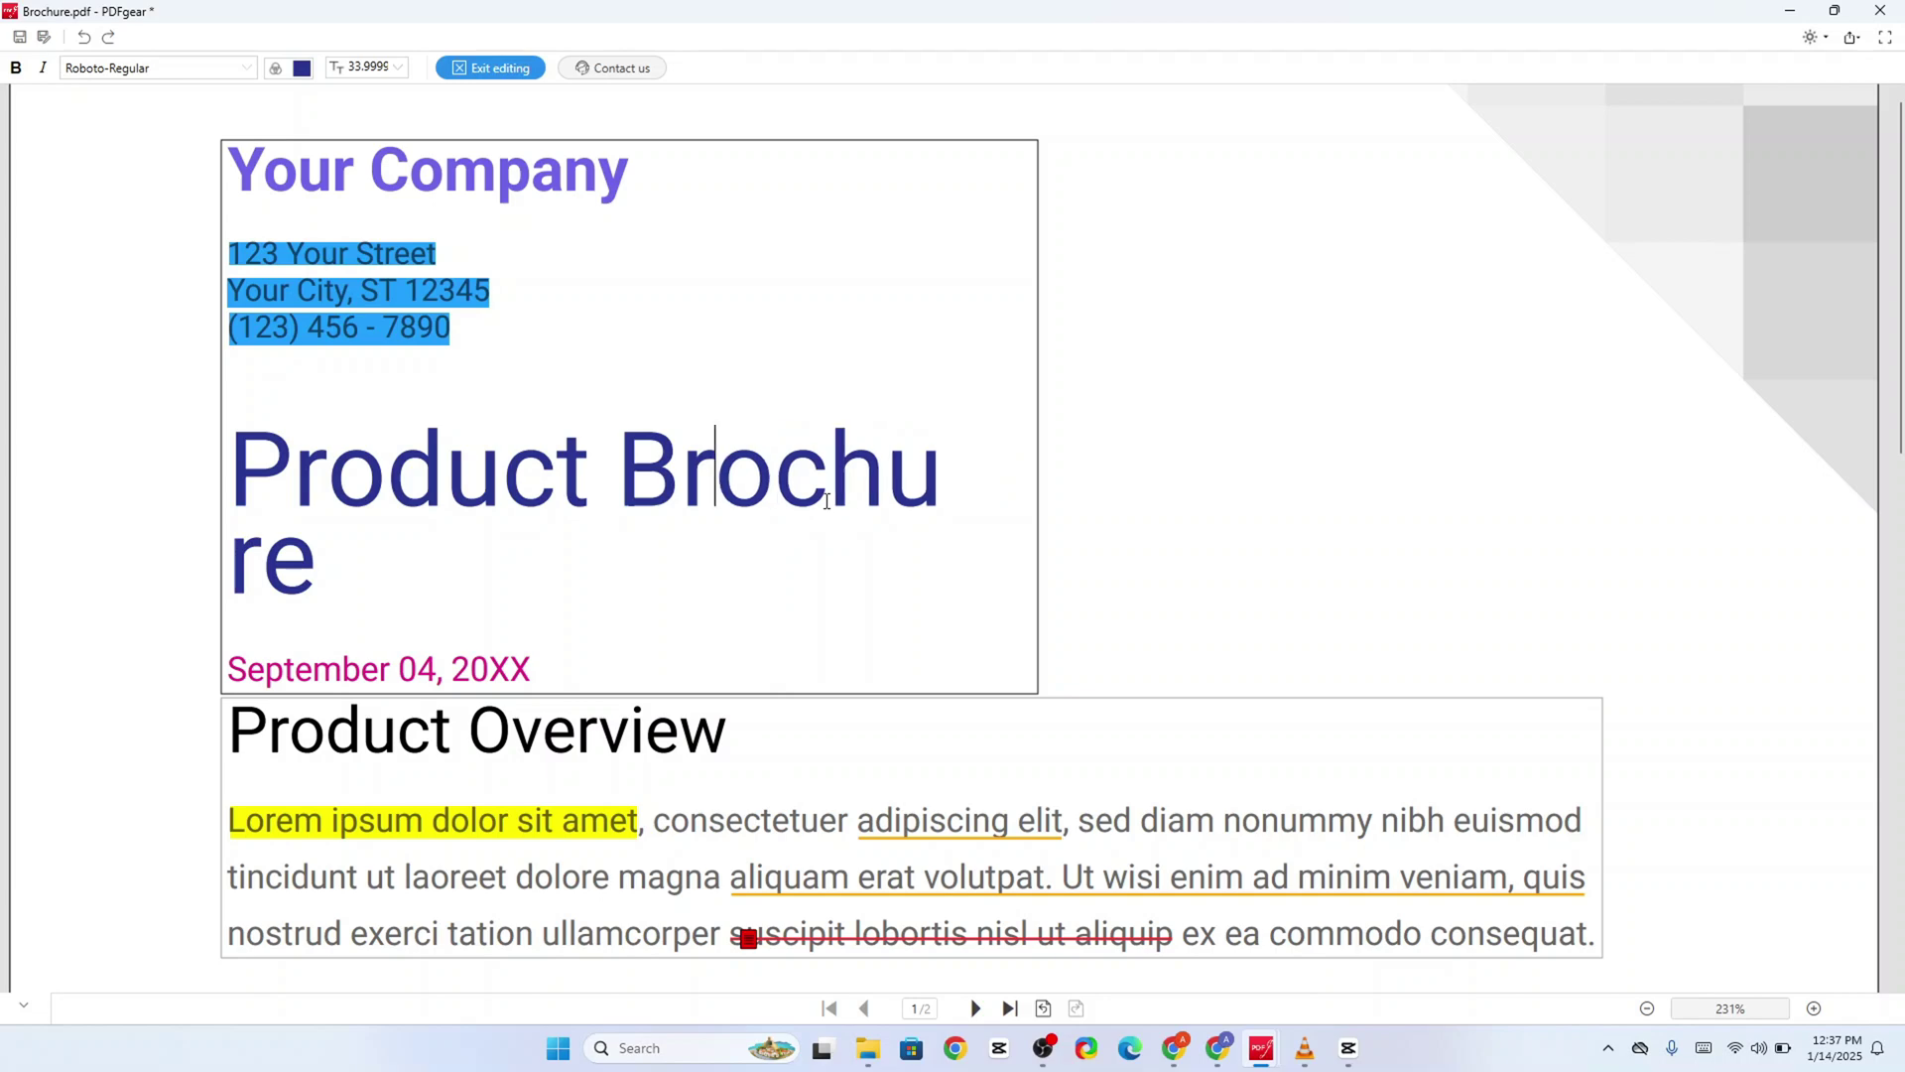
{"action": "key", "text": "Delete"}
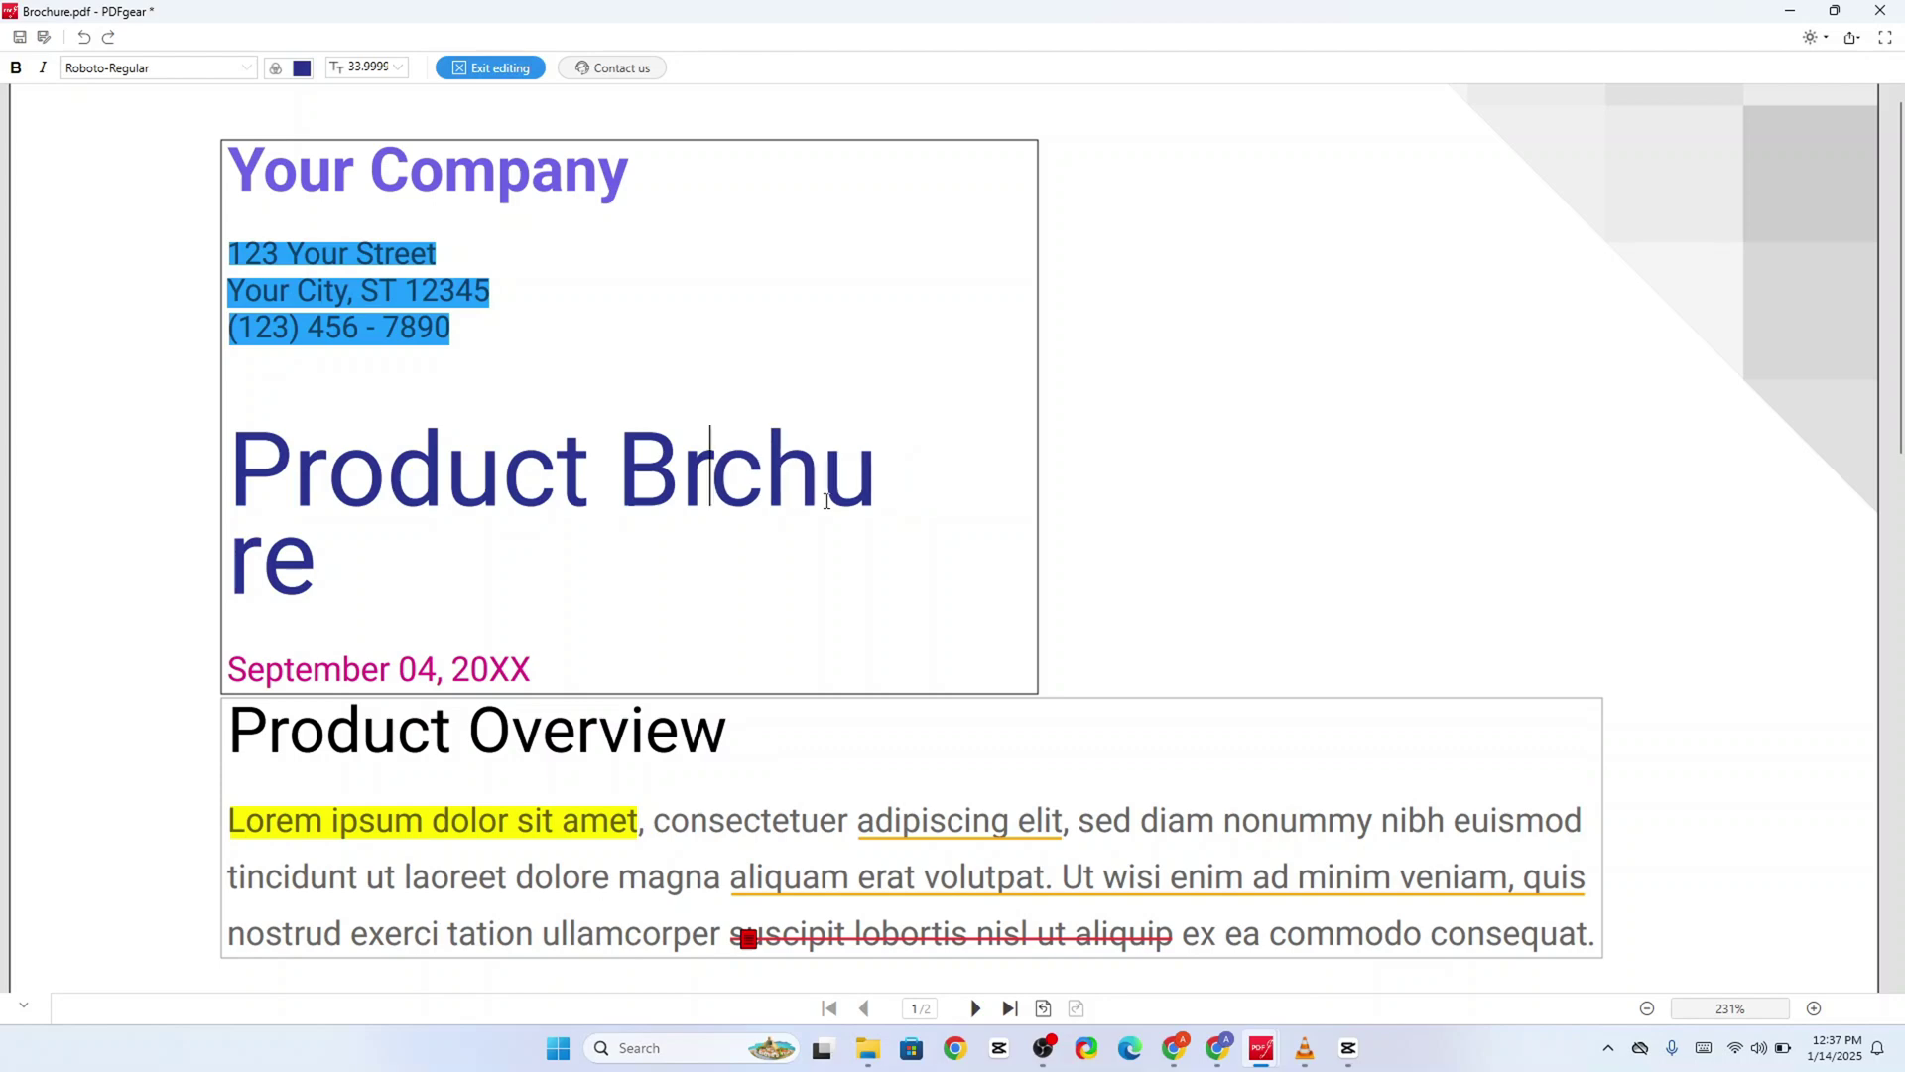
{"action": "key", "text": "Delete"}
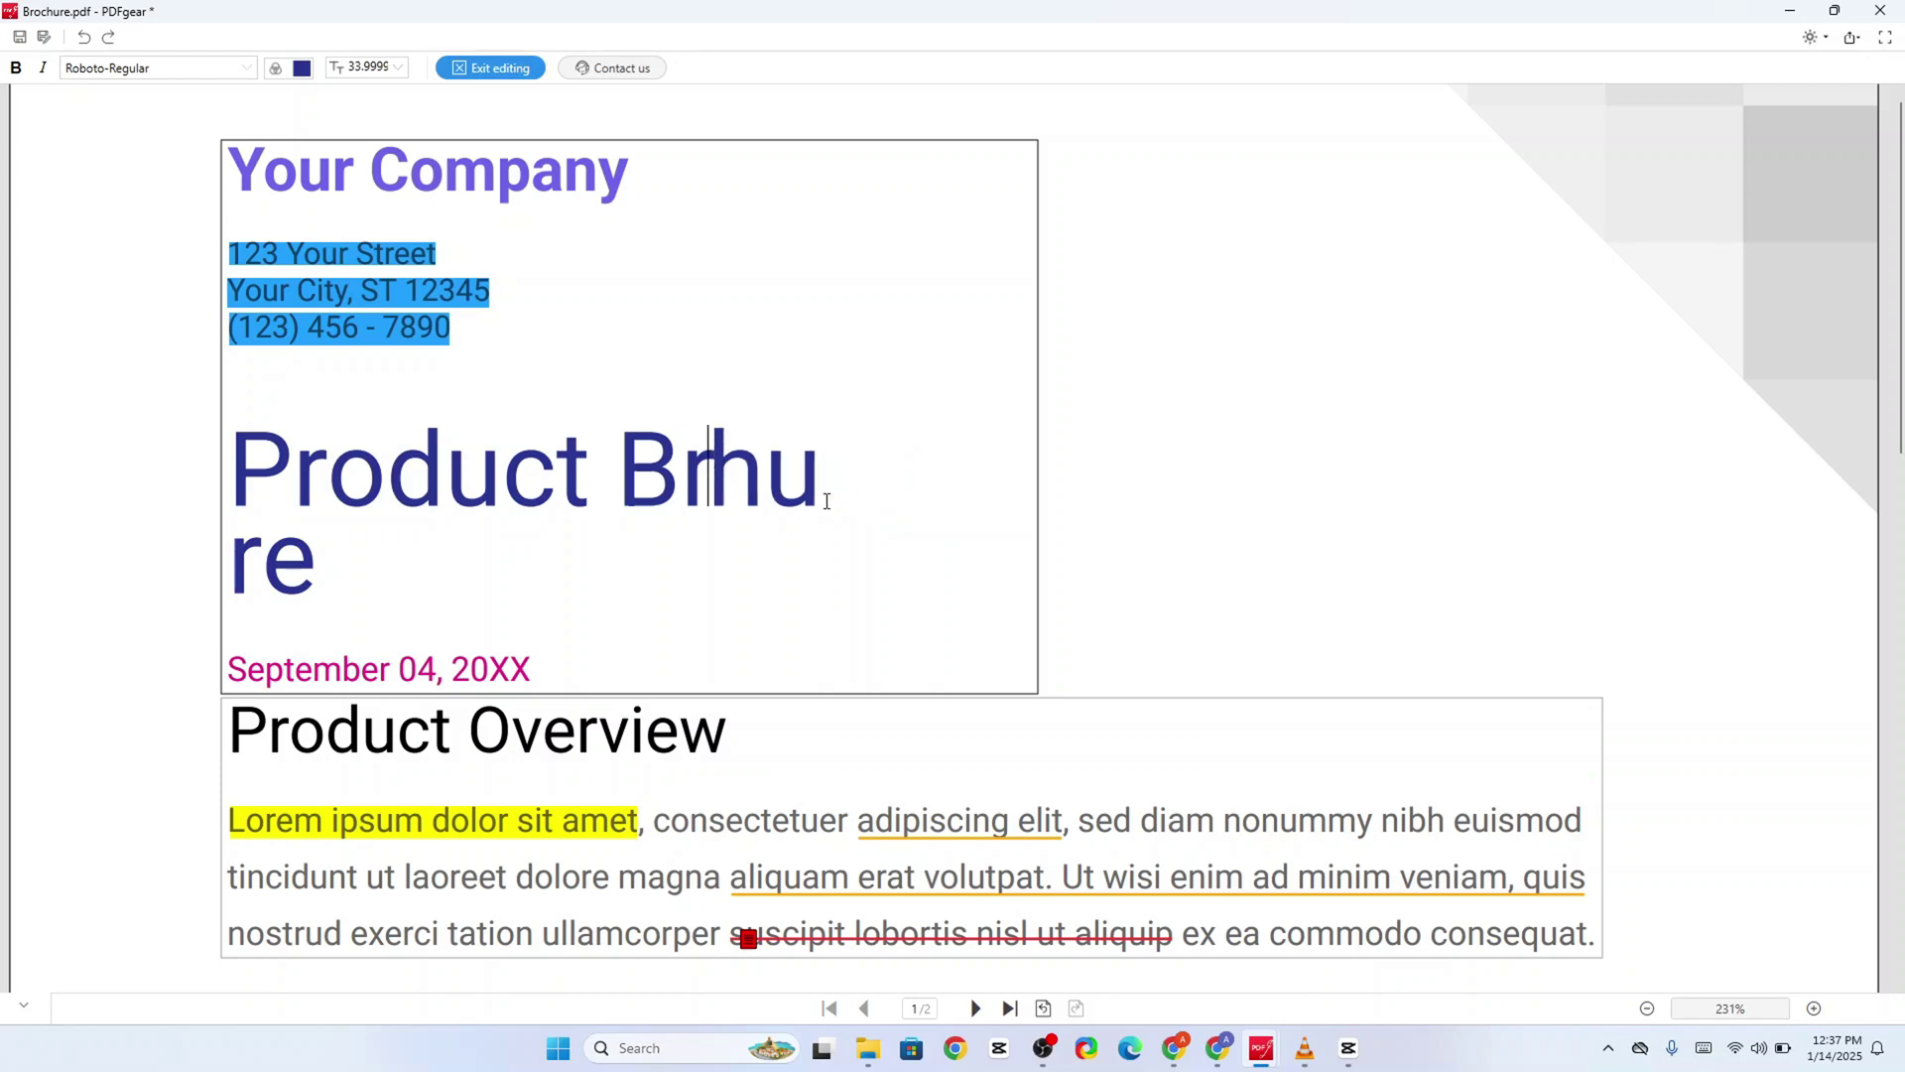
{"action": "type", "text": "oc"}
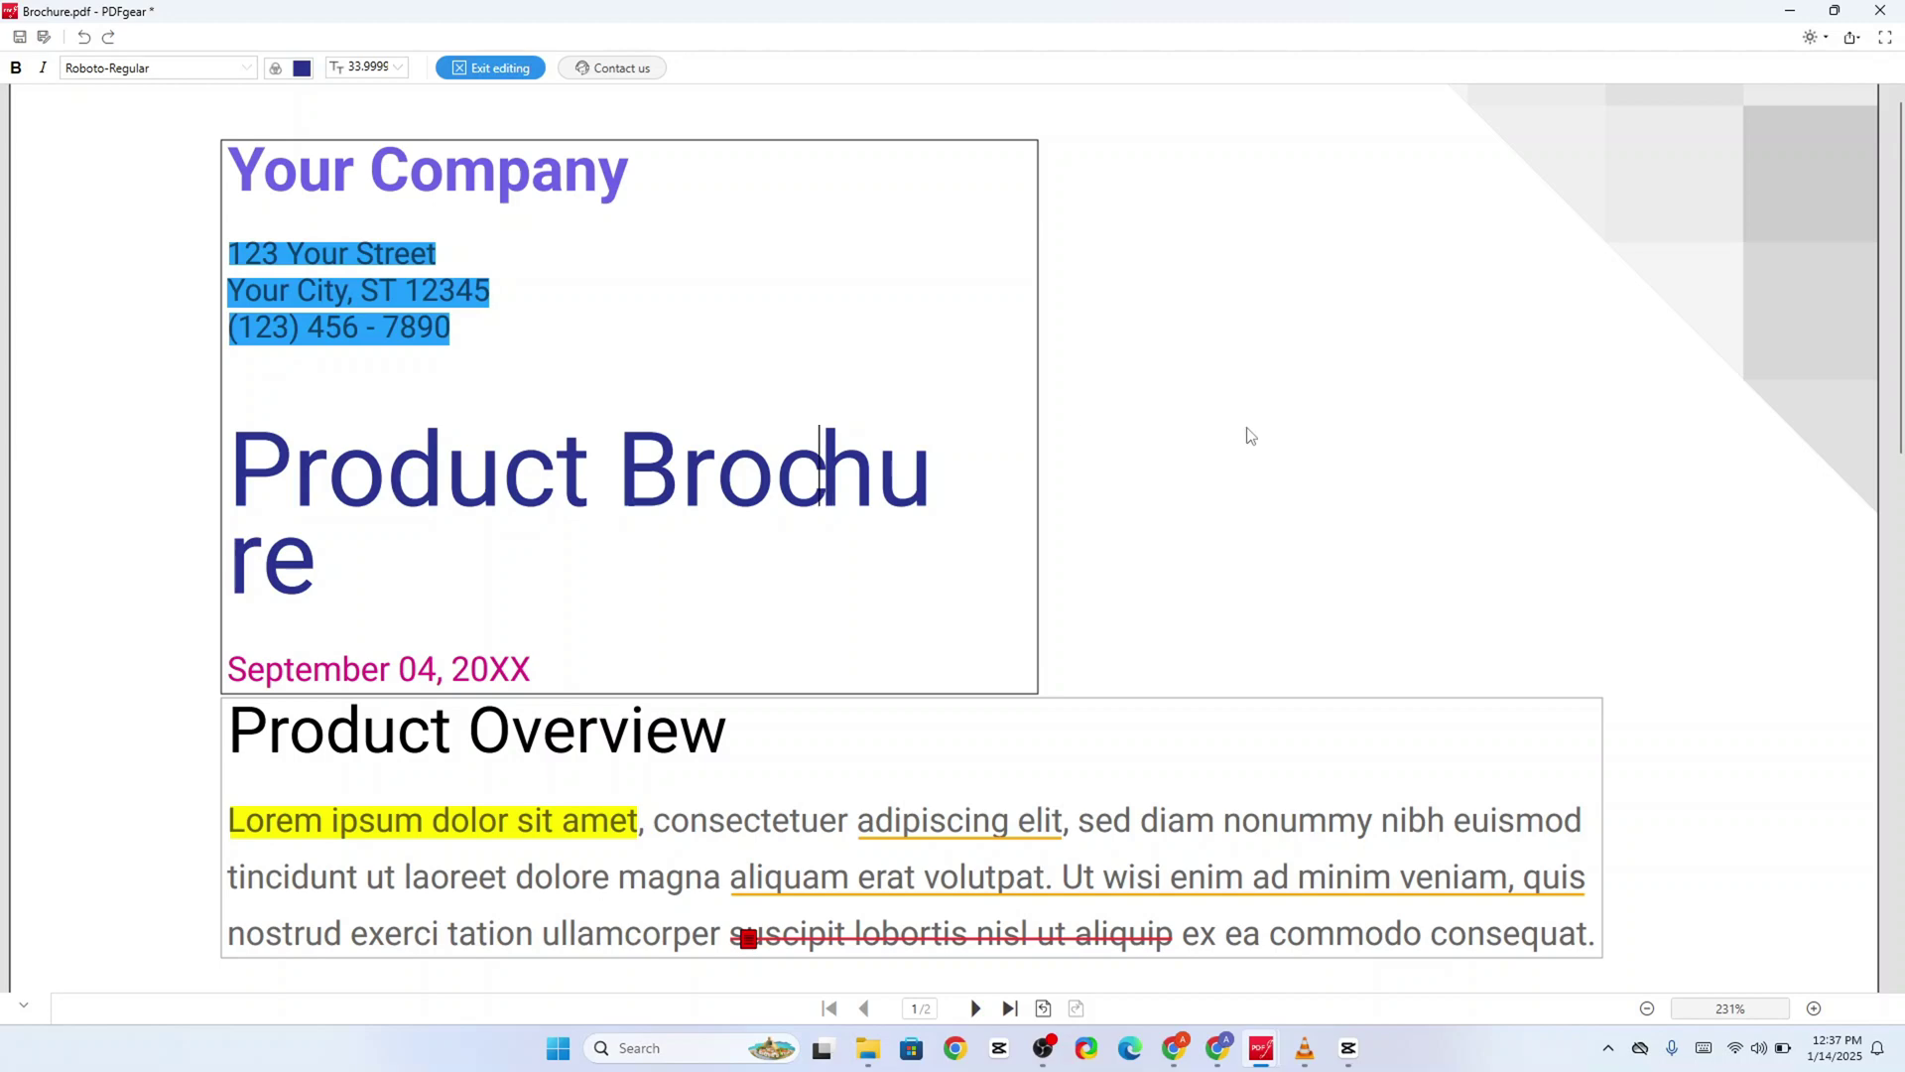
{"action": "key", "text": "ctrl+z"}
{"action": "key", "text": "ctrl+z"}
{"action": "key", "text": "ctrl+z"}
{"action": "key", "text": "ctrl+z"}
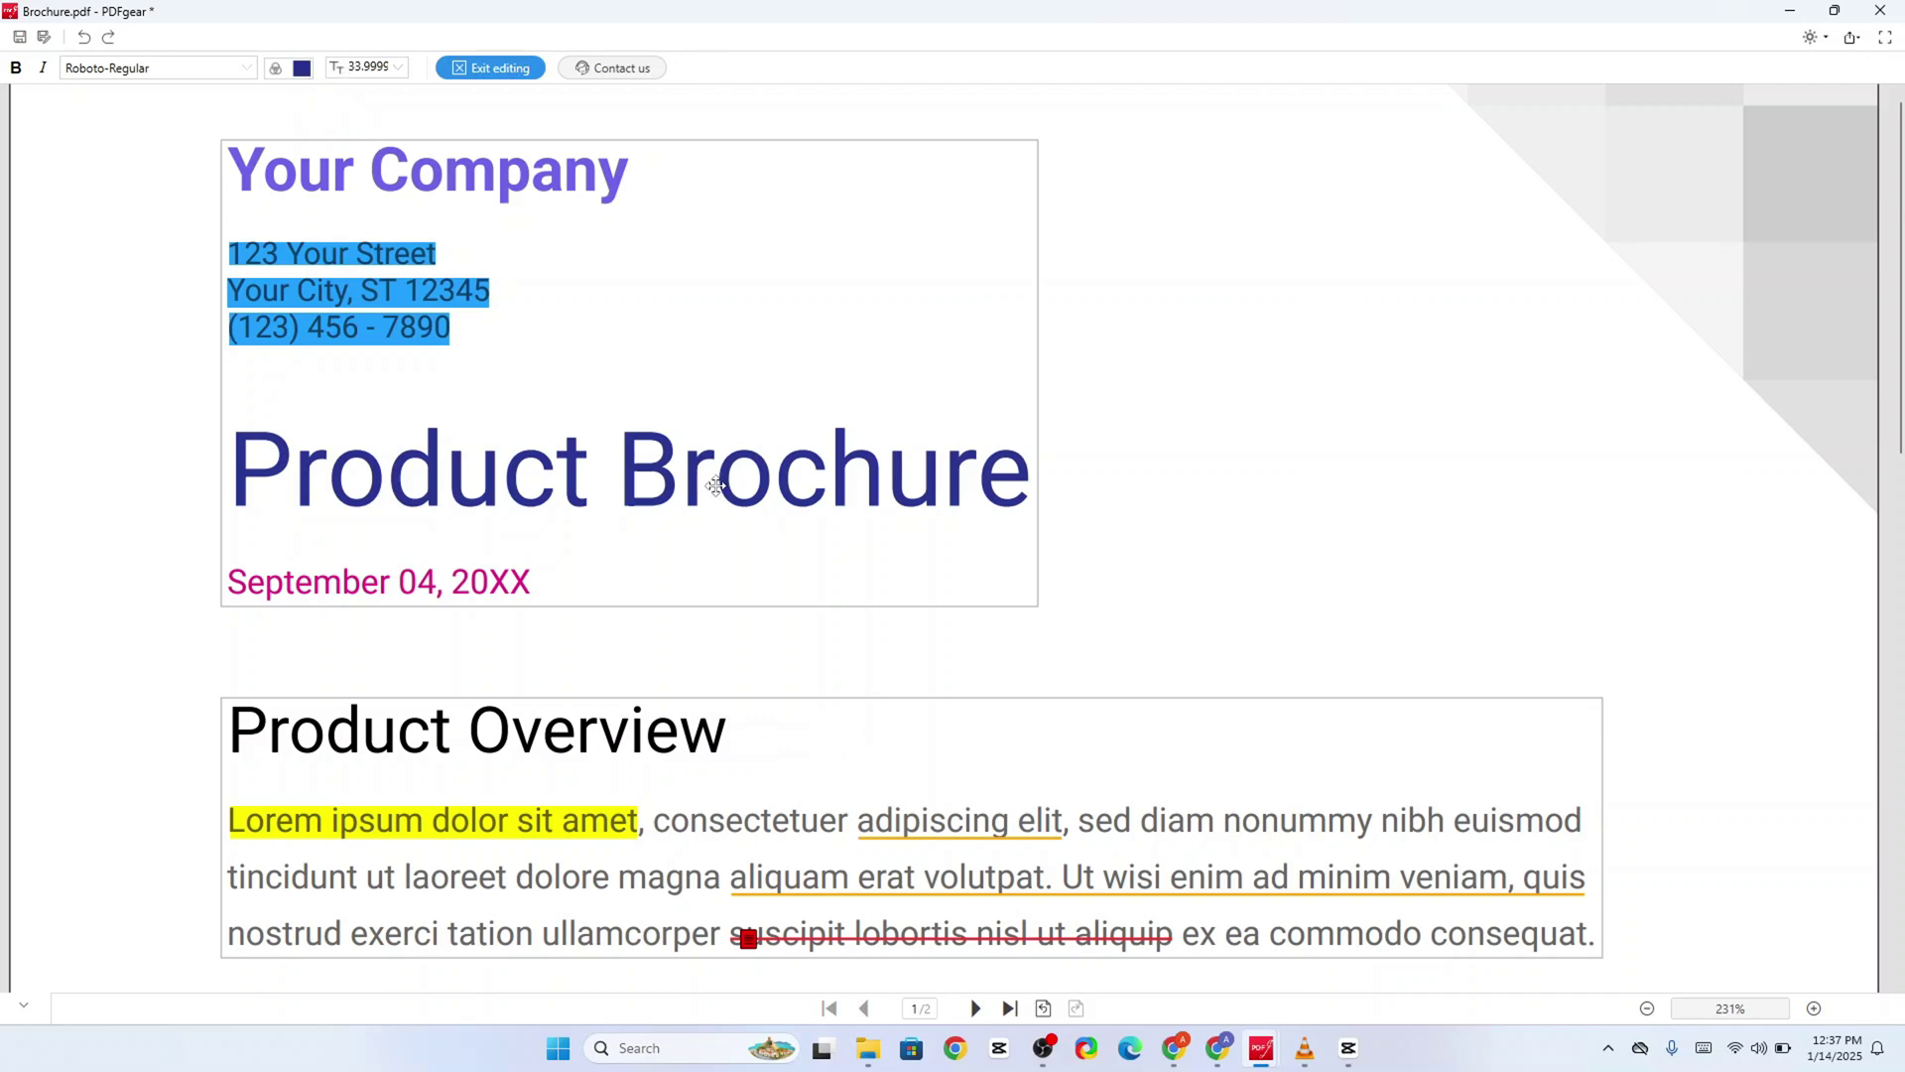
Step: Place the caret in the Product Overview heading
{"action": "left_click", "coordinate": [620, 734]}
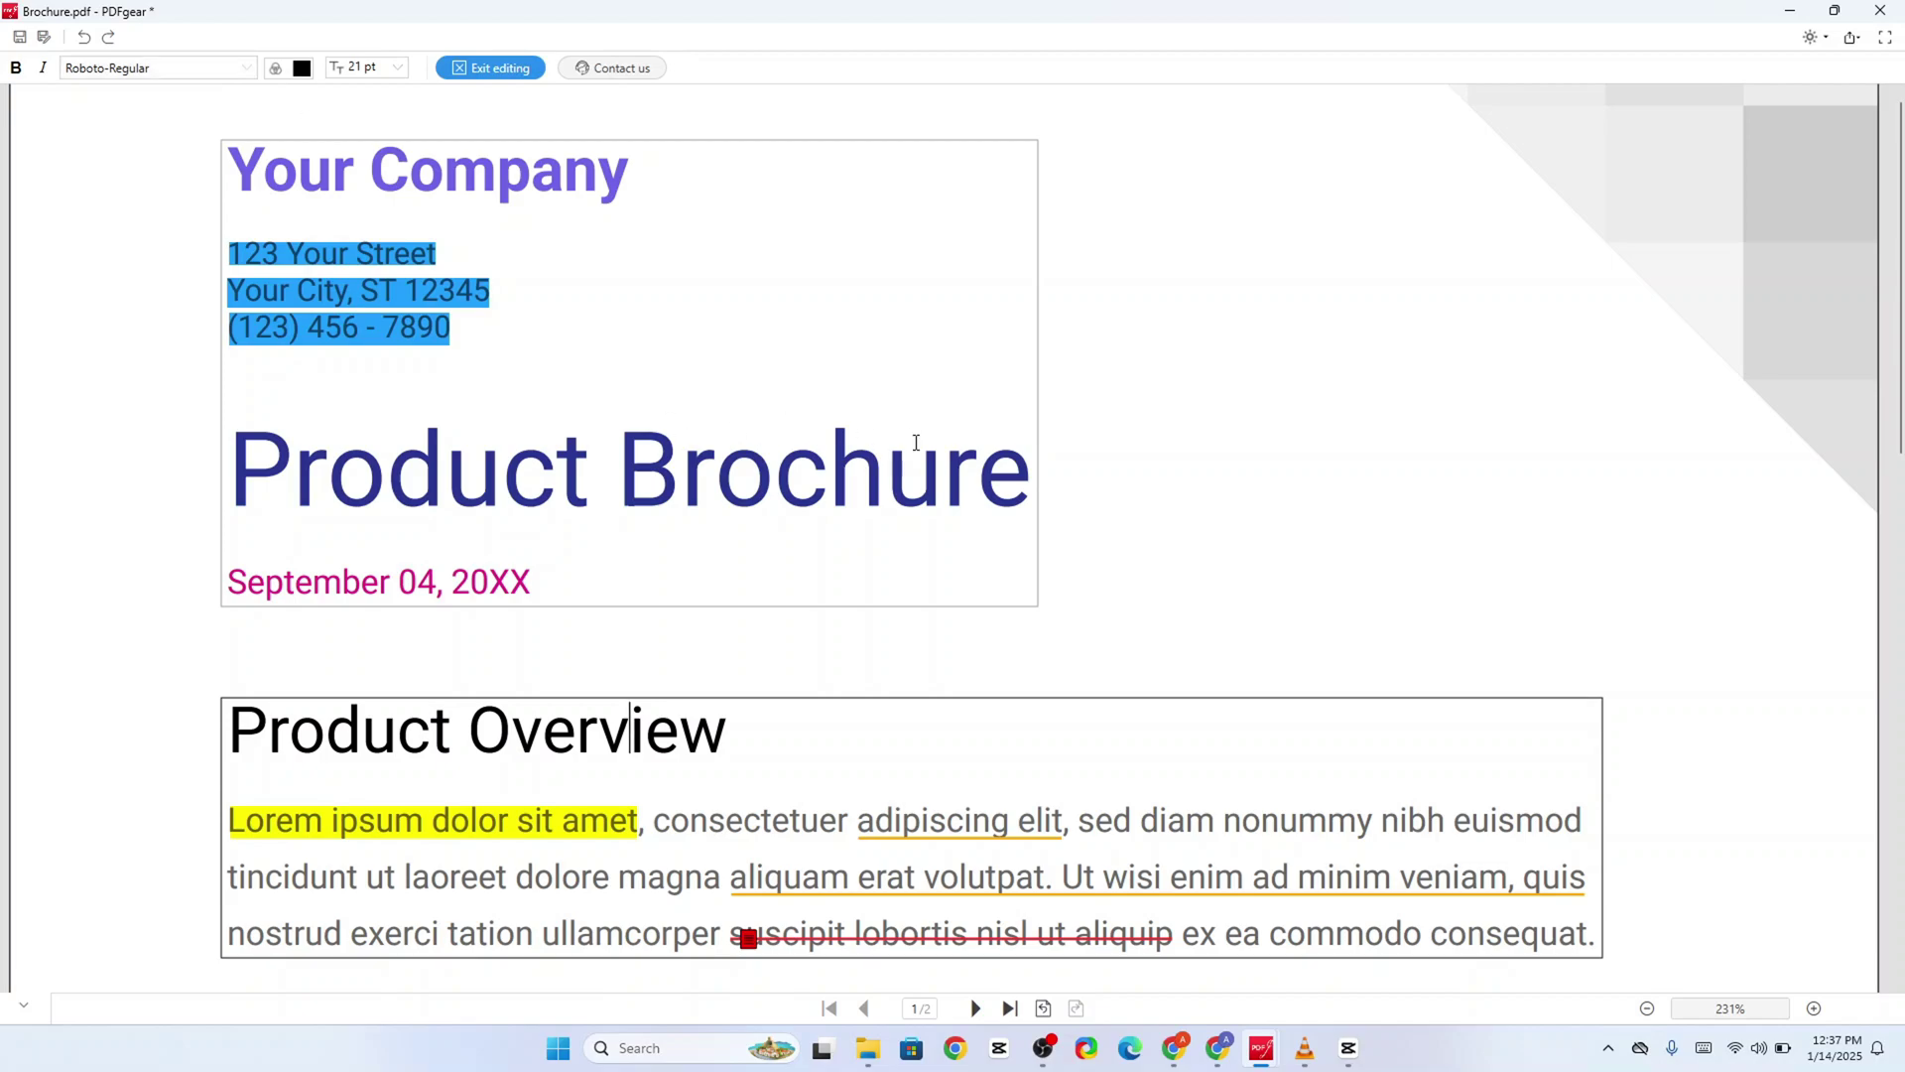
{"action": "scroll", "coordinate": [918, 444], "scroll_direction": "down", "scroll_amount": 3}
{"action": "scroll", "coordinate": [694, 387], "scroll_direction": "up", "scroll_amount": 4}
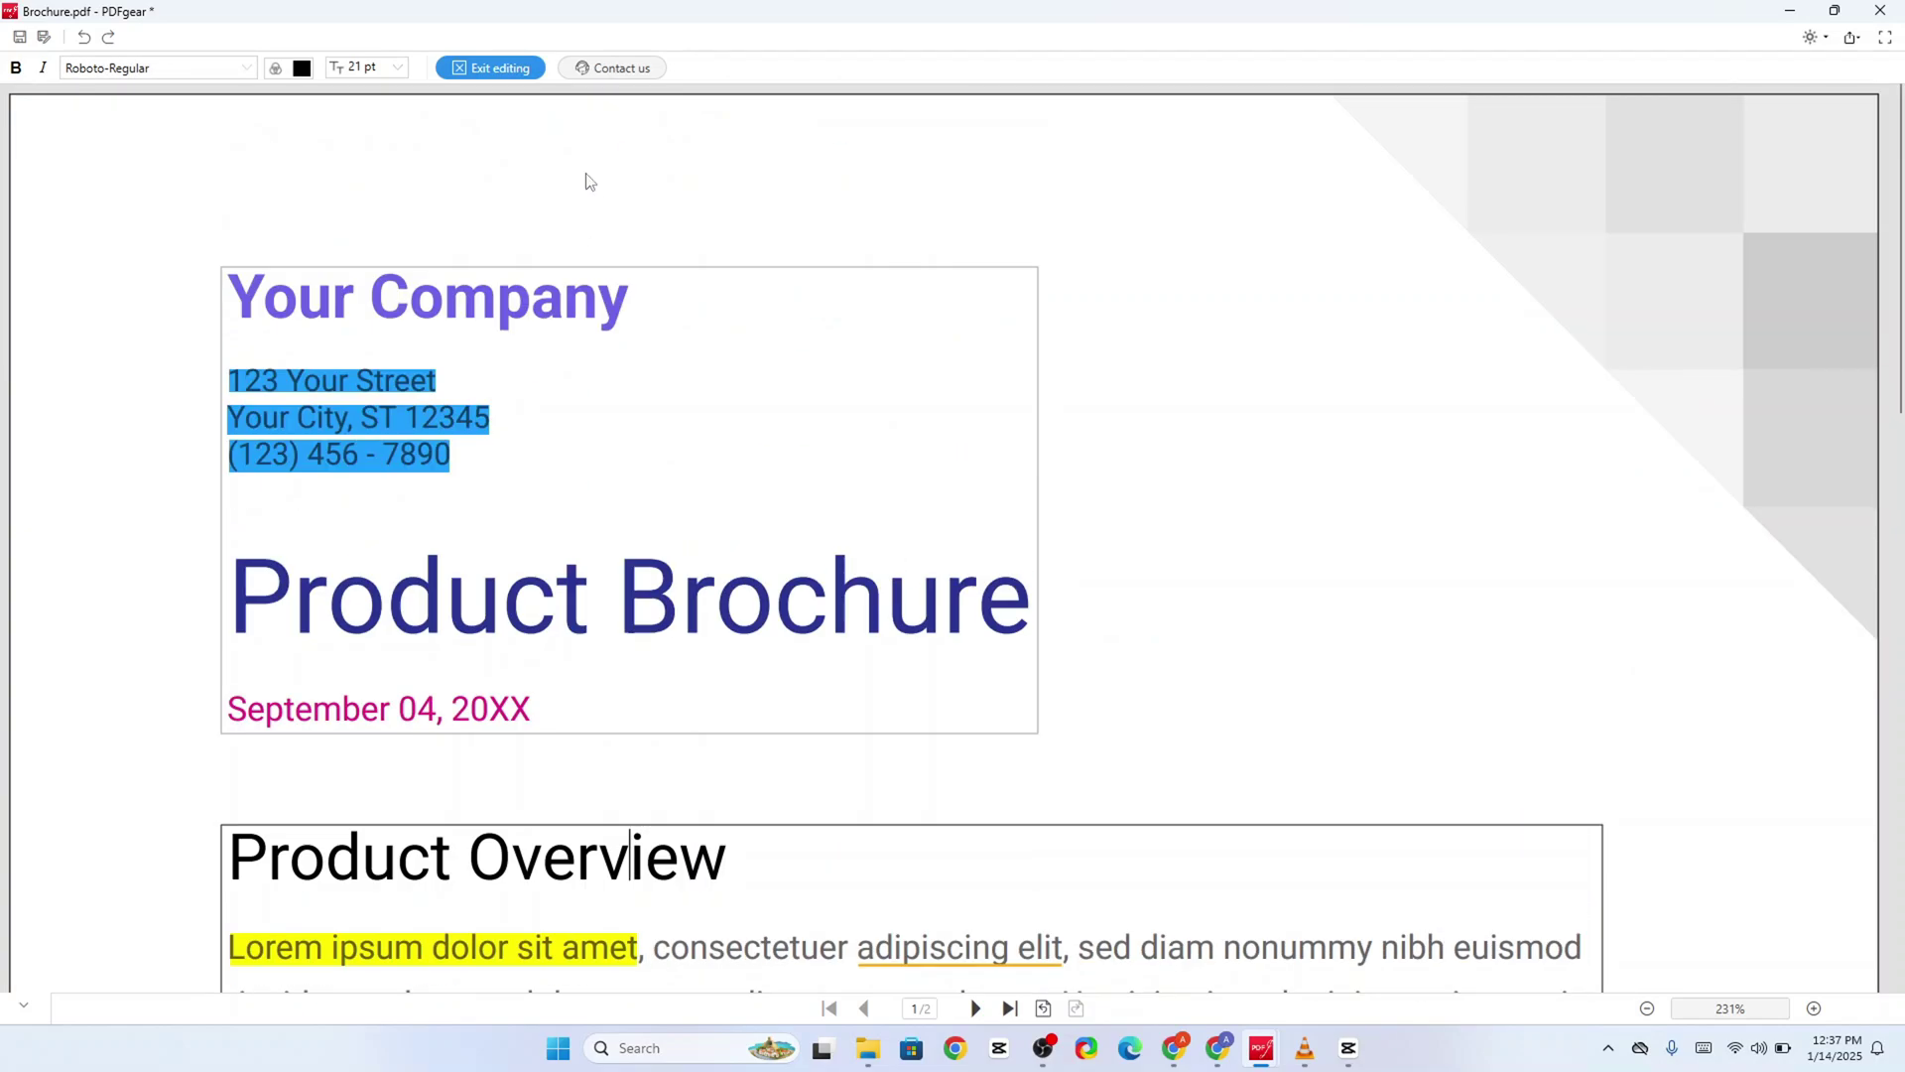
Step: Switch from text editing to object editing and trial-rotate the phone image, returning it to portrait
{"action": "left_click", "coordinate": [476, 69]}
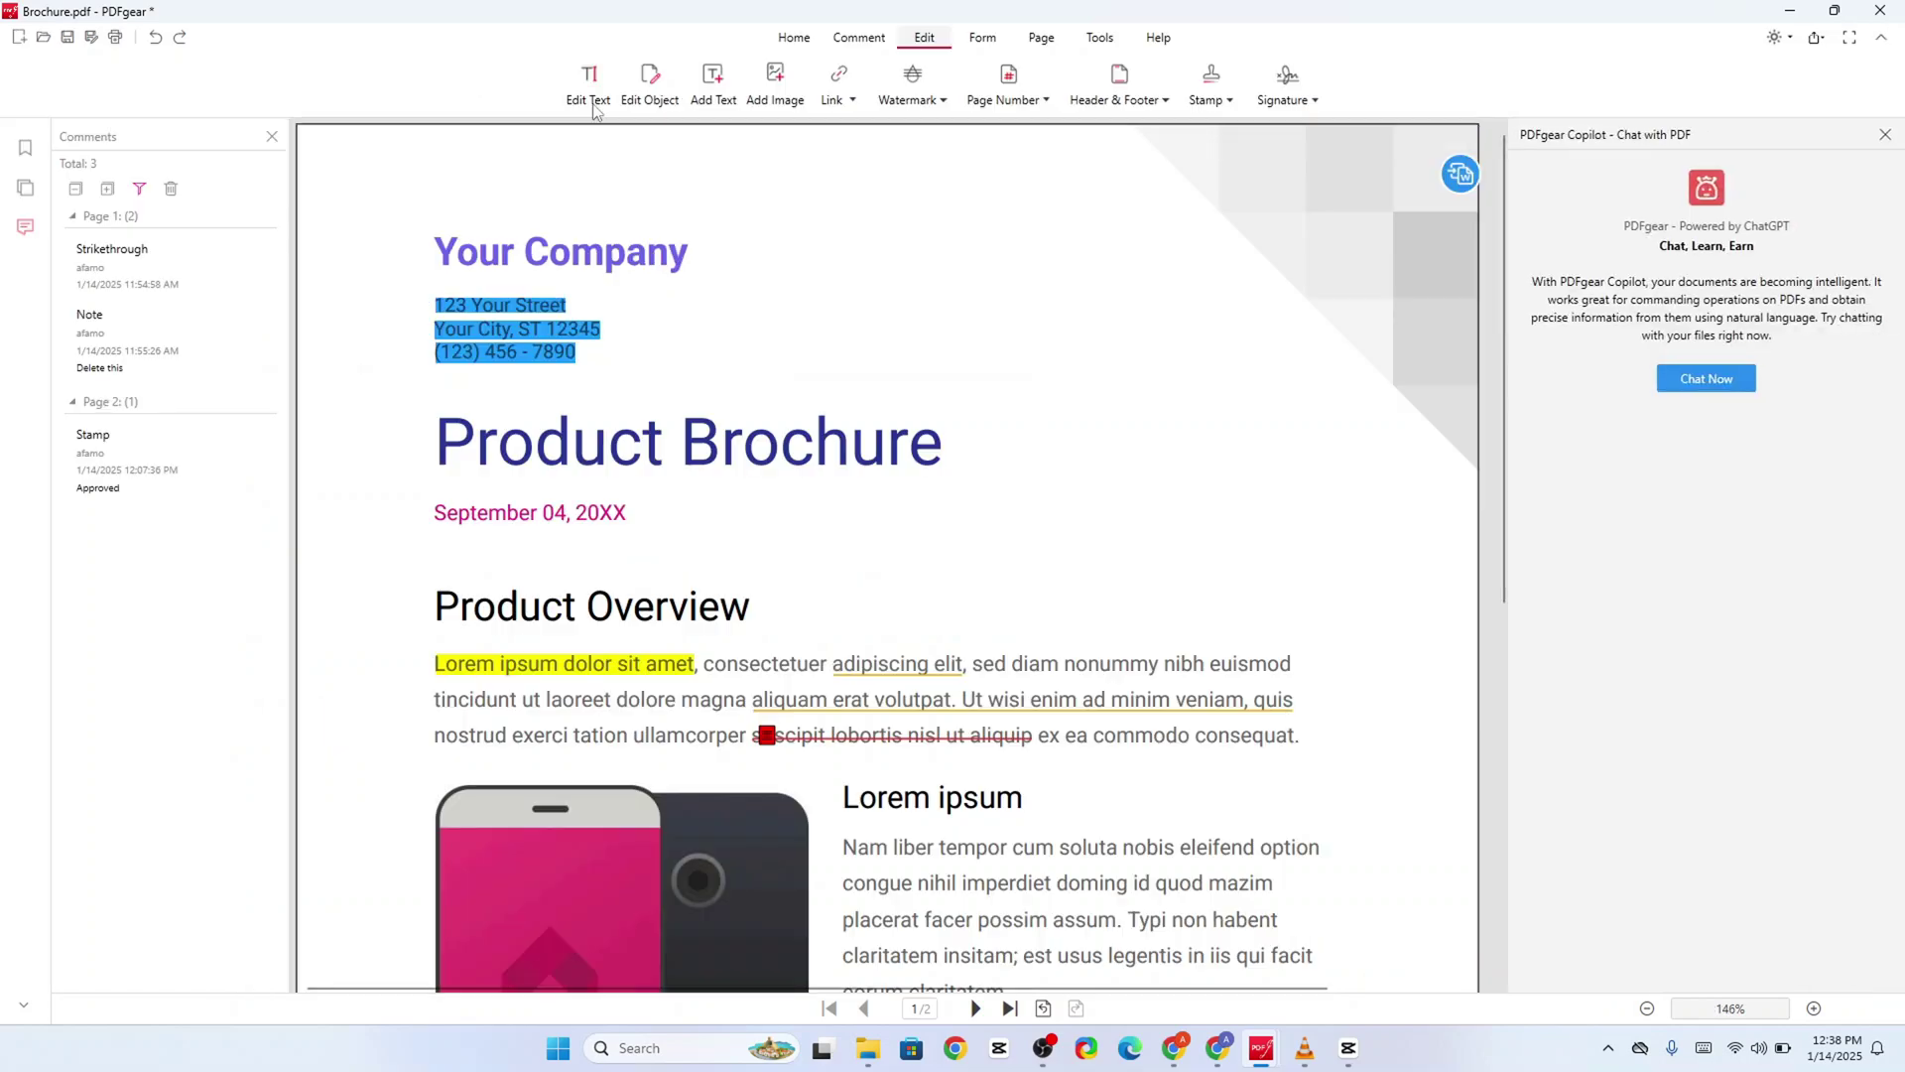
{"action": "left_click", "coordinate": [660, 102]}
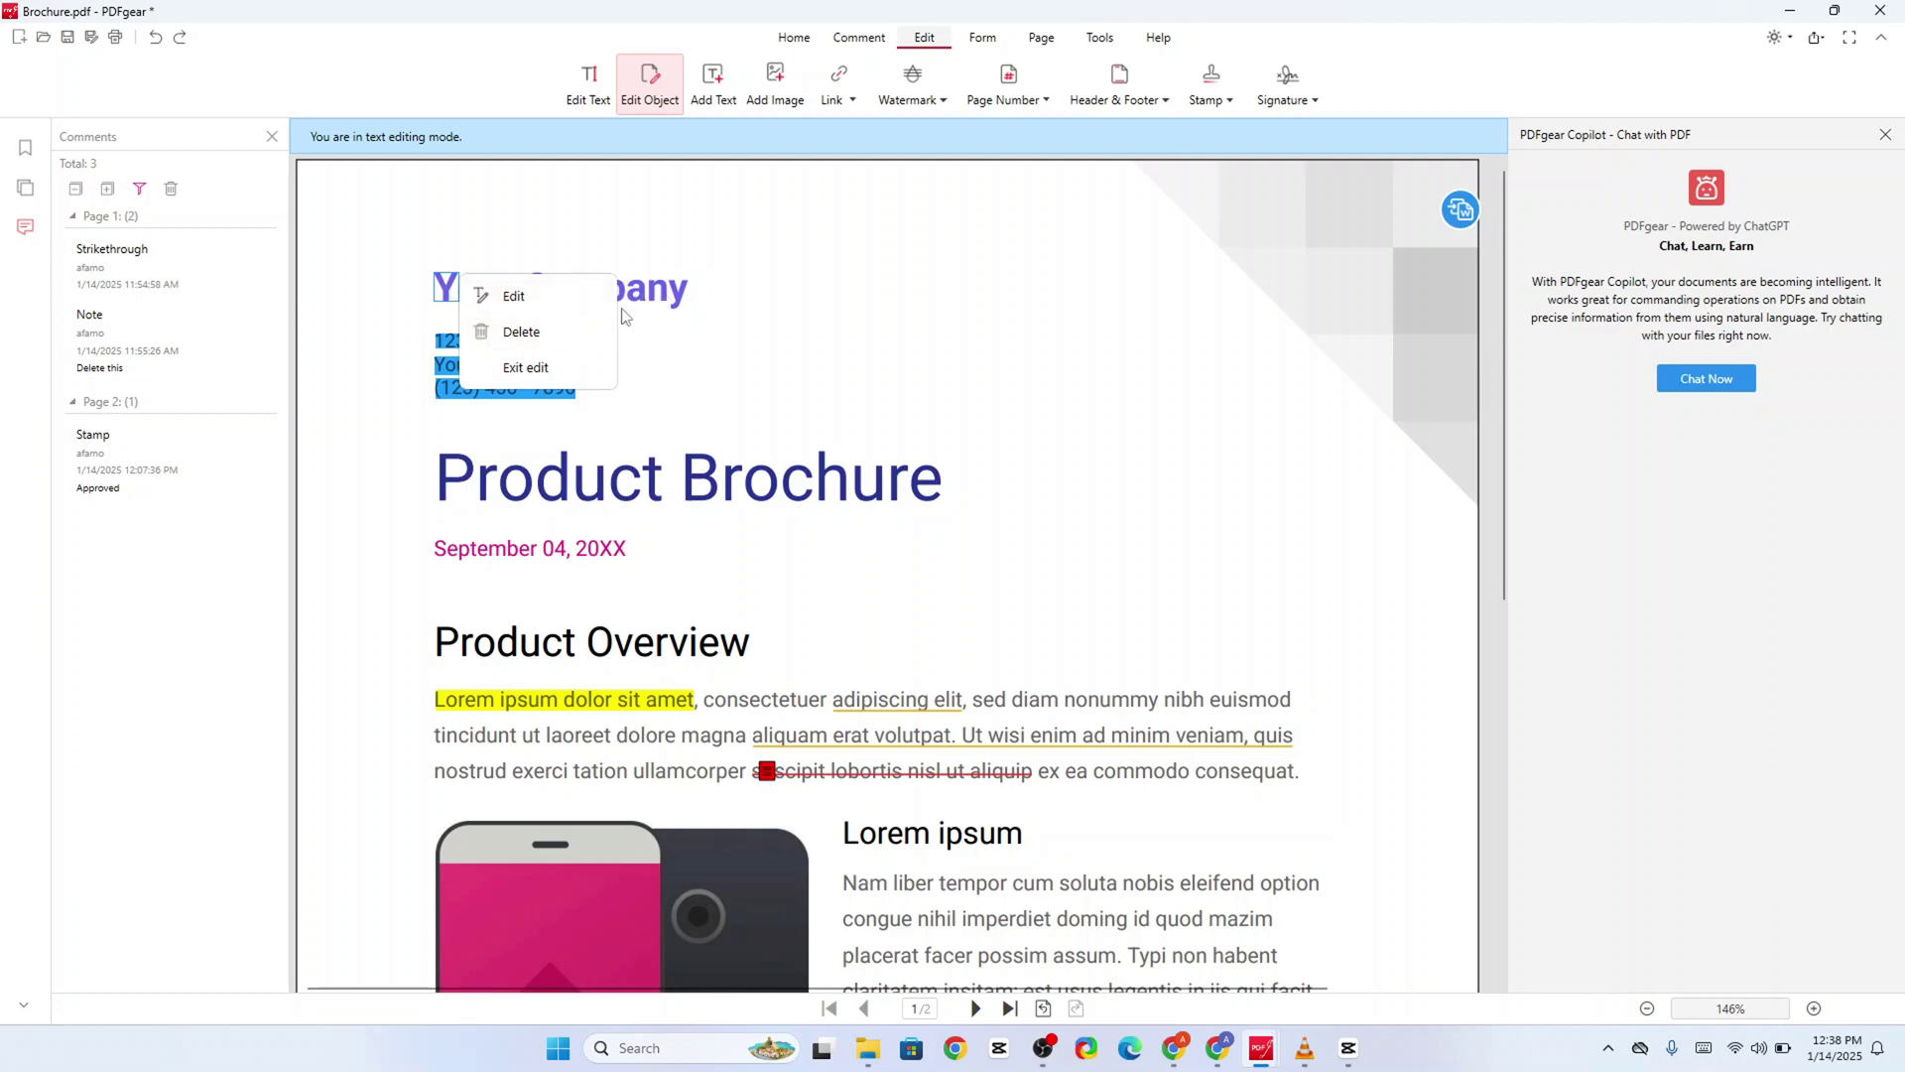
{"action": "left_click", "coordinate": [737, 878]}
{"action": "scroll", "coordinate": [736, 877], "scroll_direction": "down", "scroll_amount": 3}
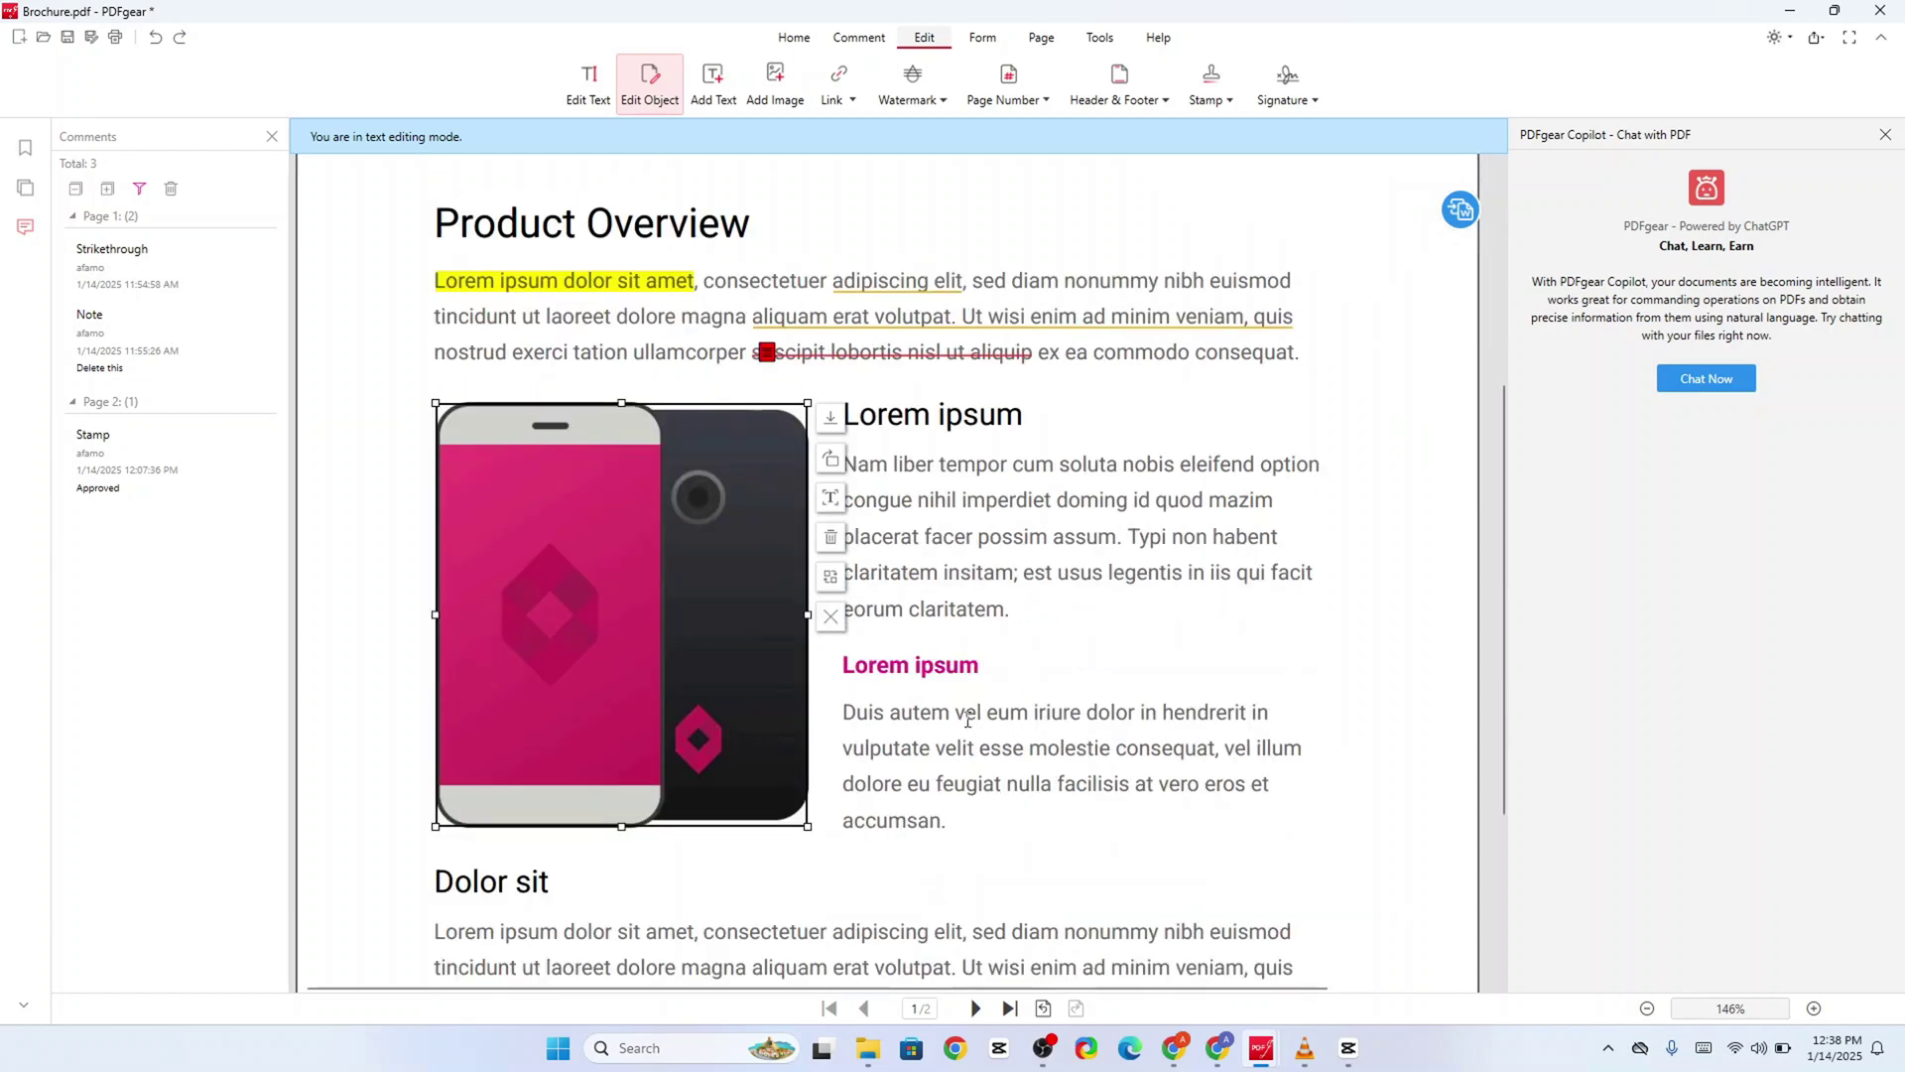
{"action": "left_click", "coordinate": [832, 461]}
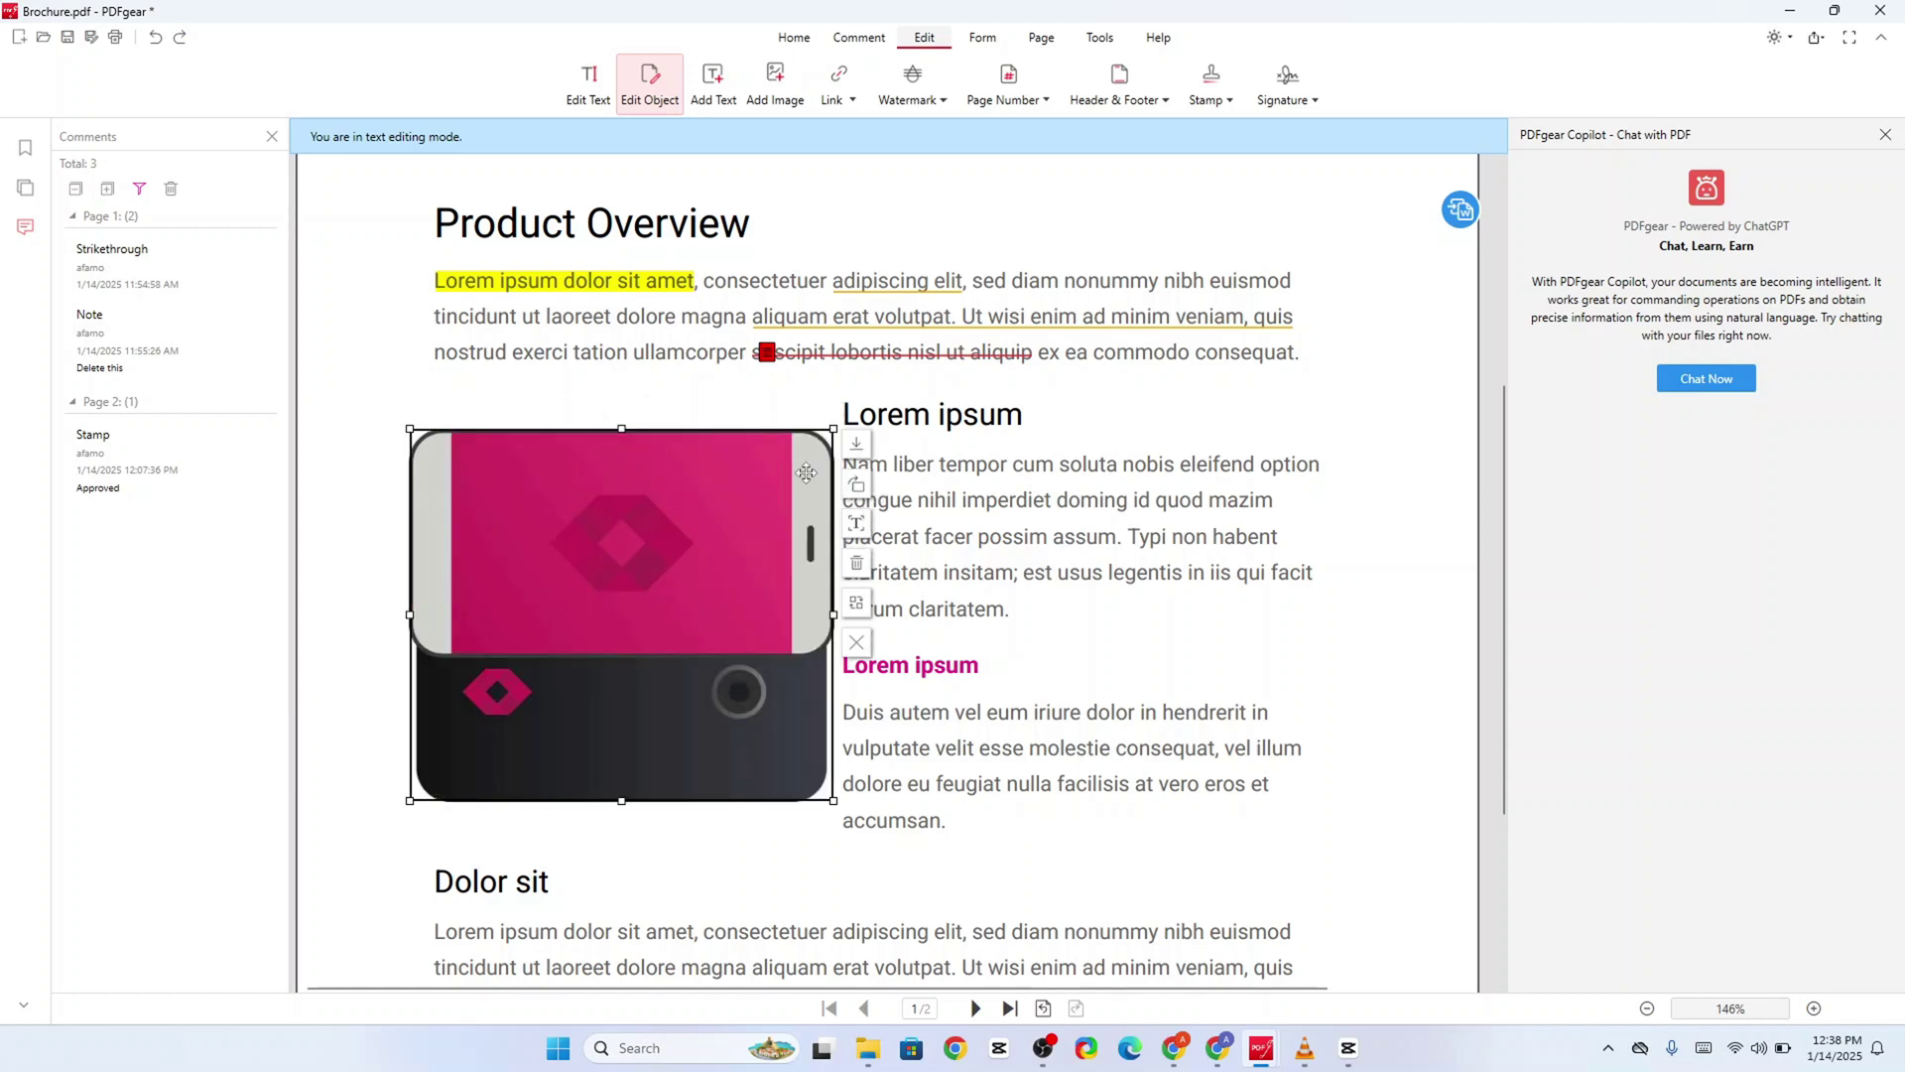
{"action": "left_click", "coordinate": [856, 484]}
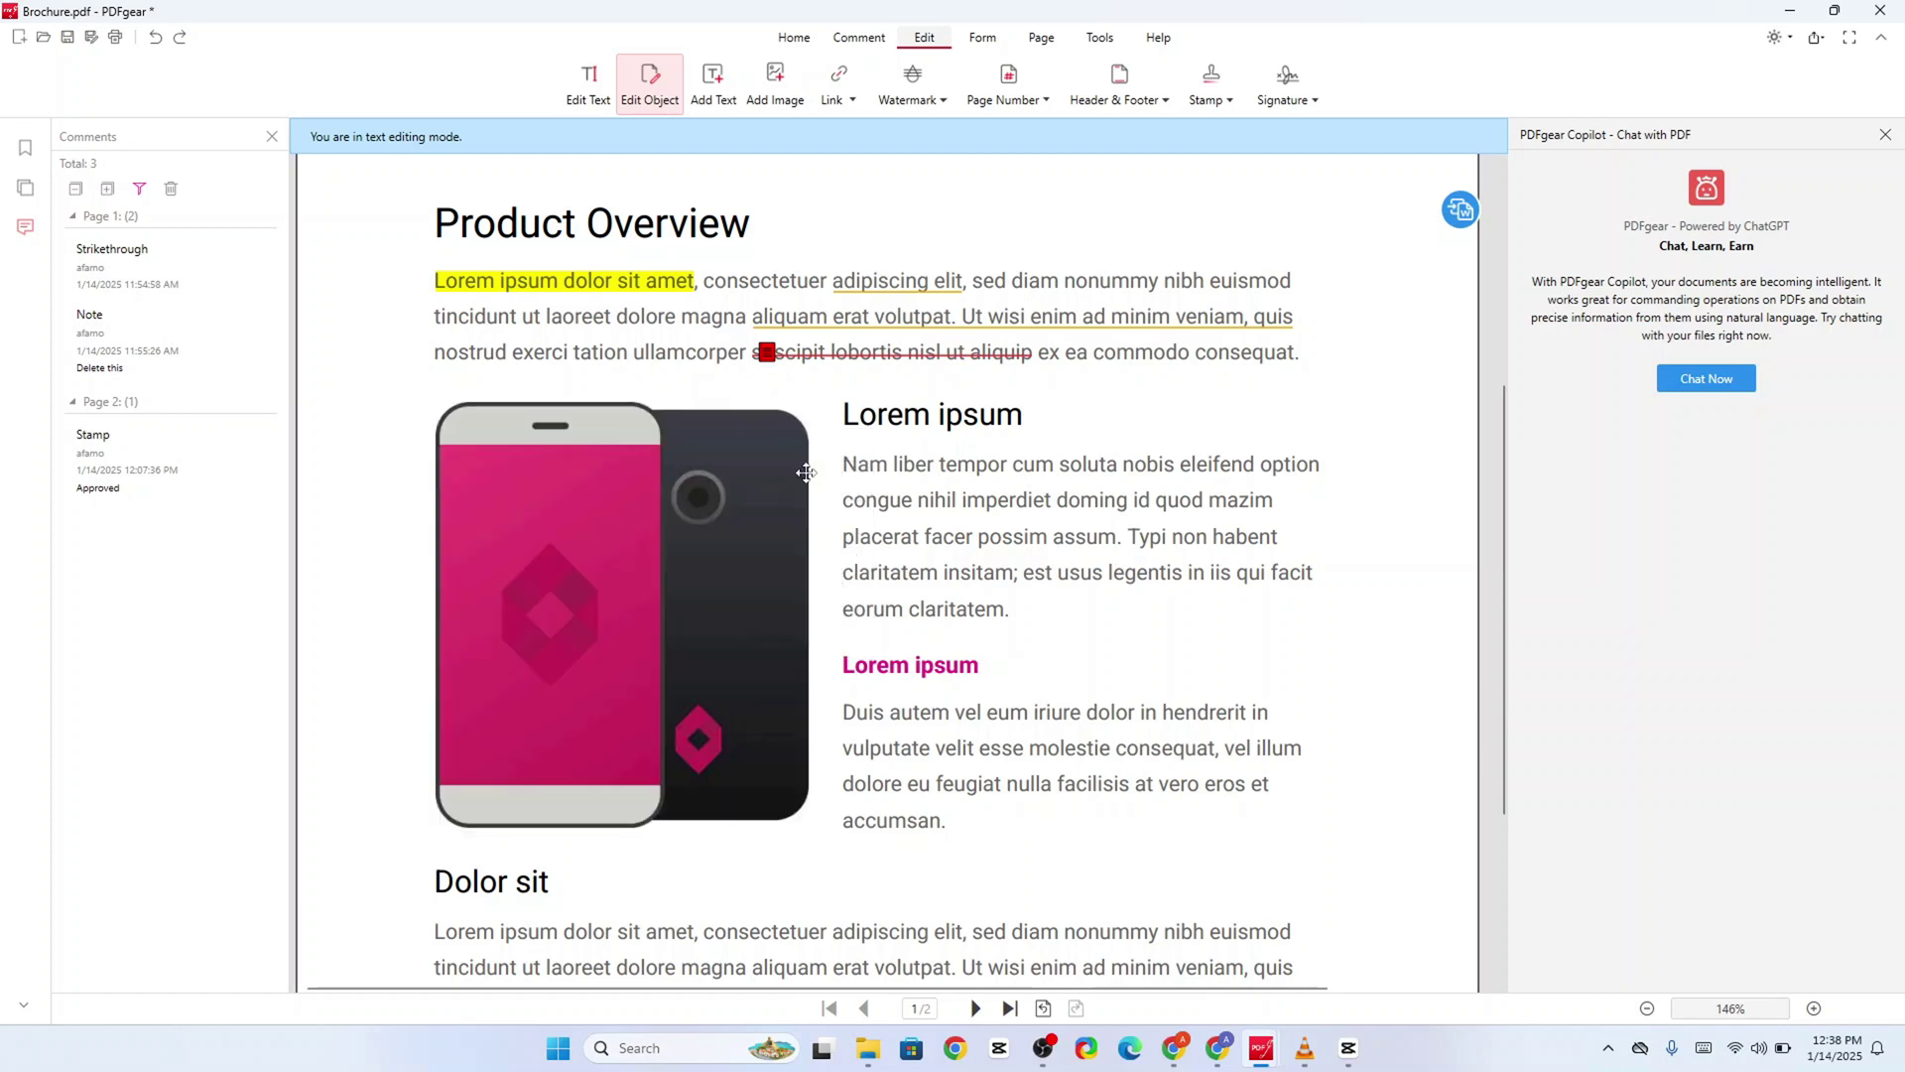
{"action": "left_click", "coordinate": [630, 599]}
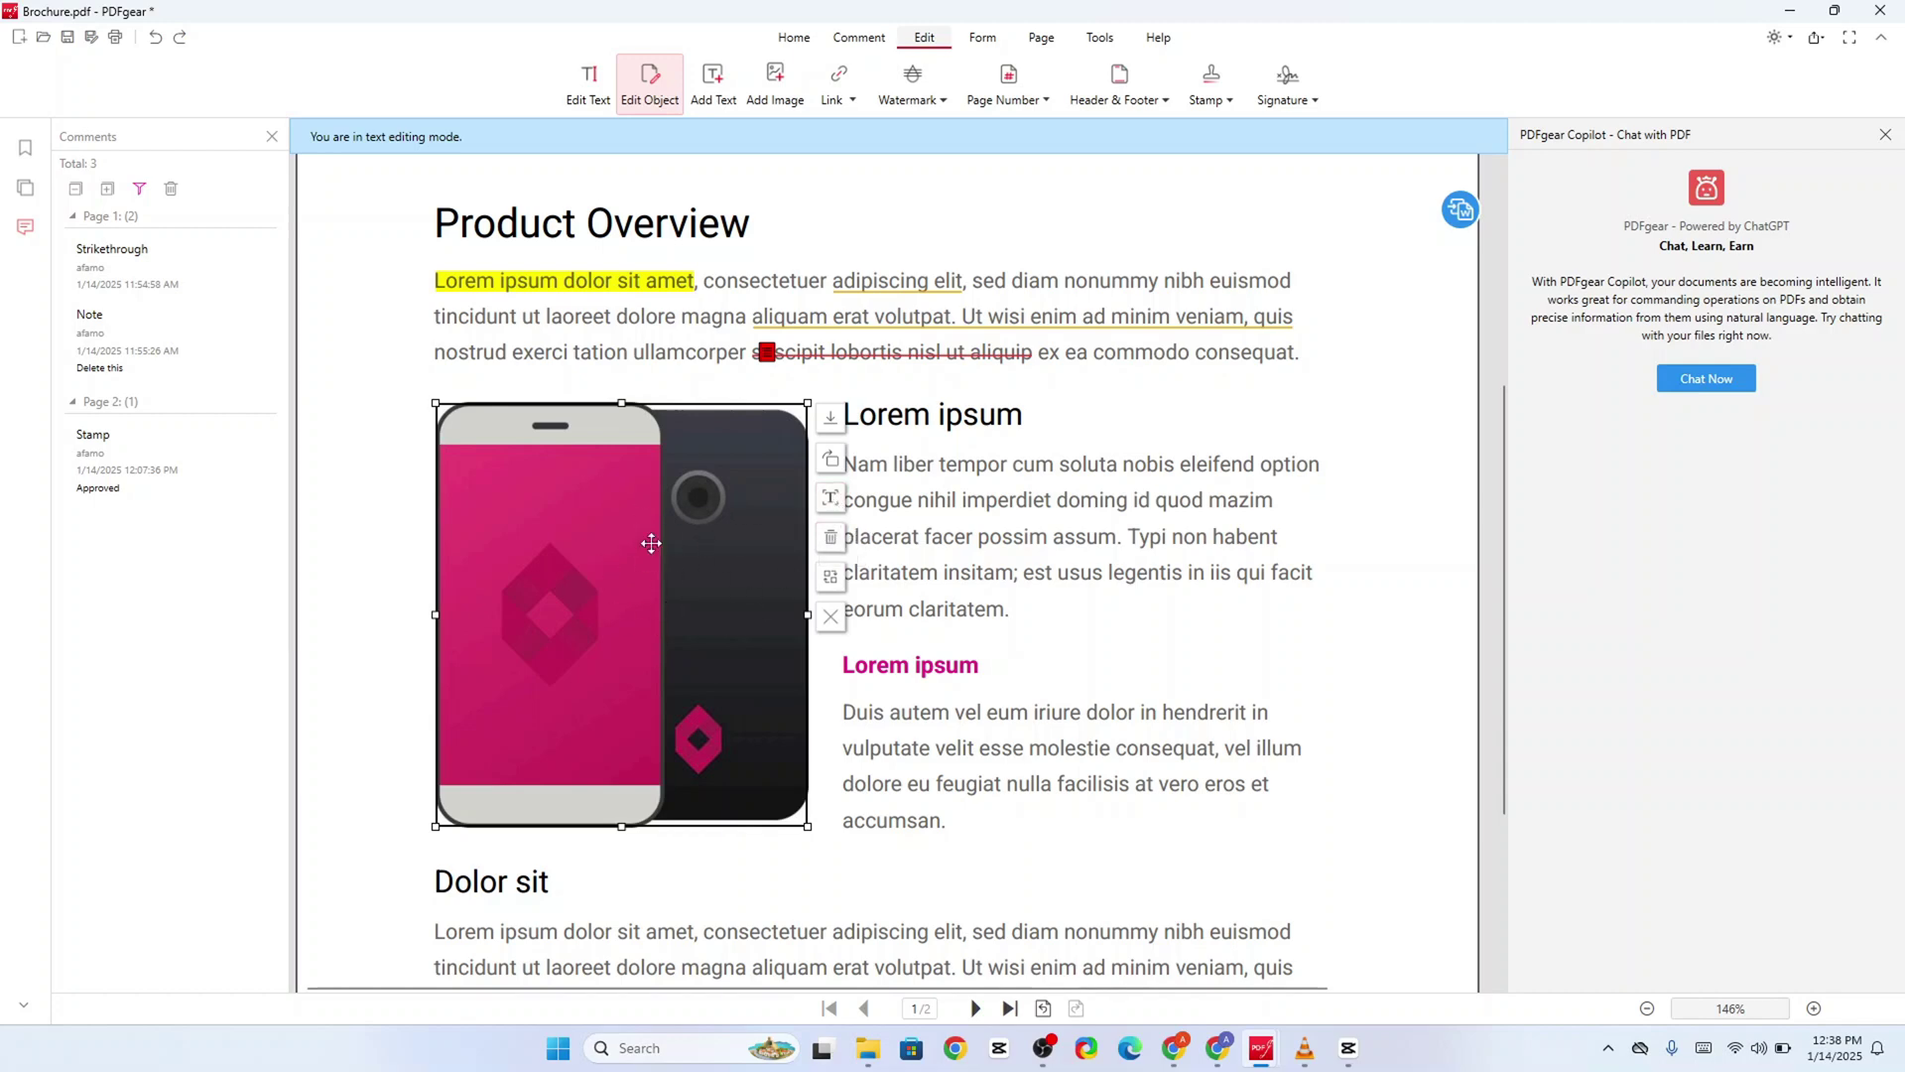
Step: Replace the phone image with the seated-man photo from the Downloads folder
{"action": "left_click", "coordinate": [831, 581]}
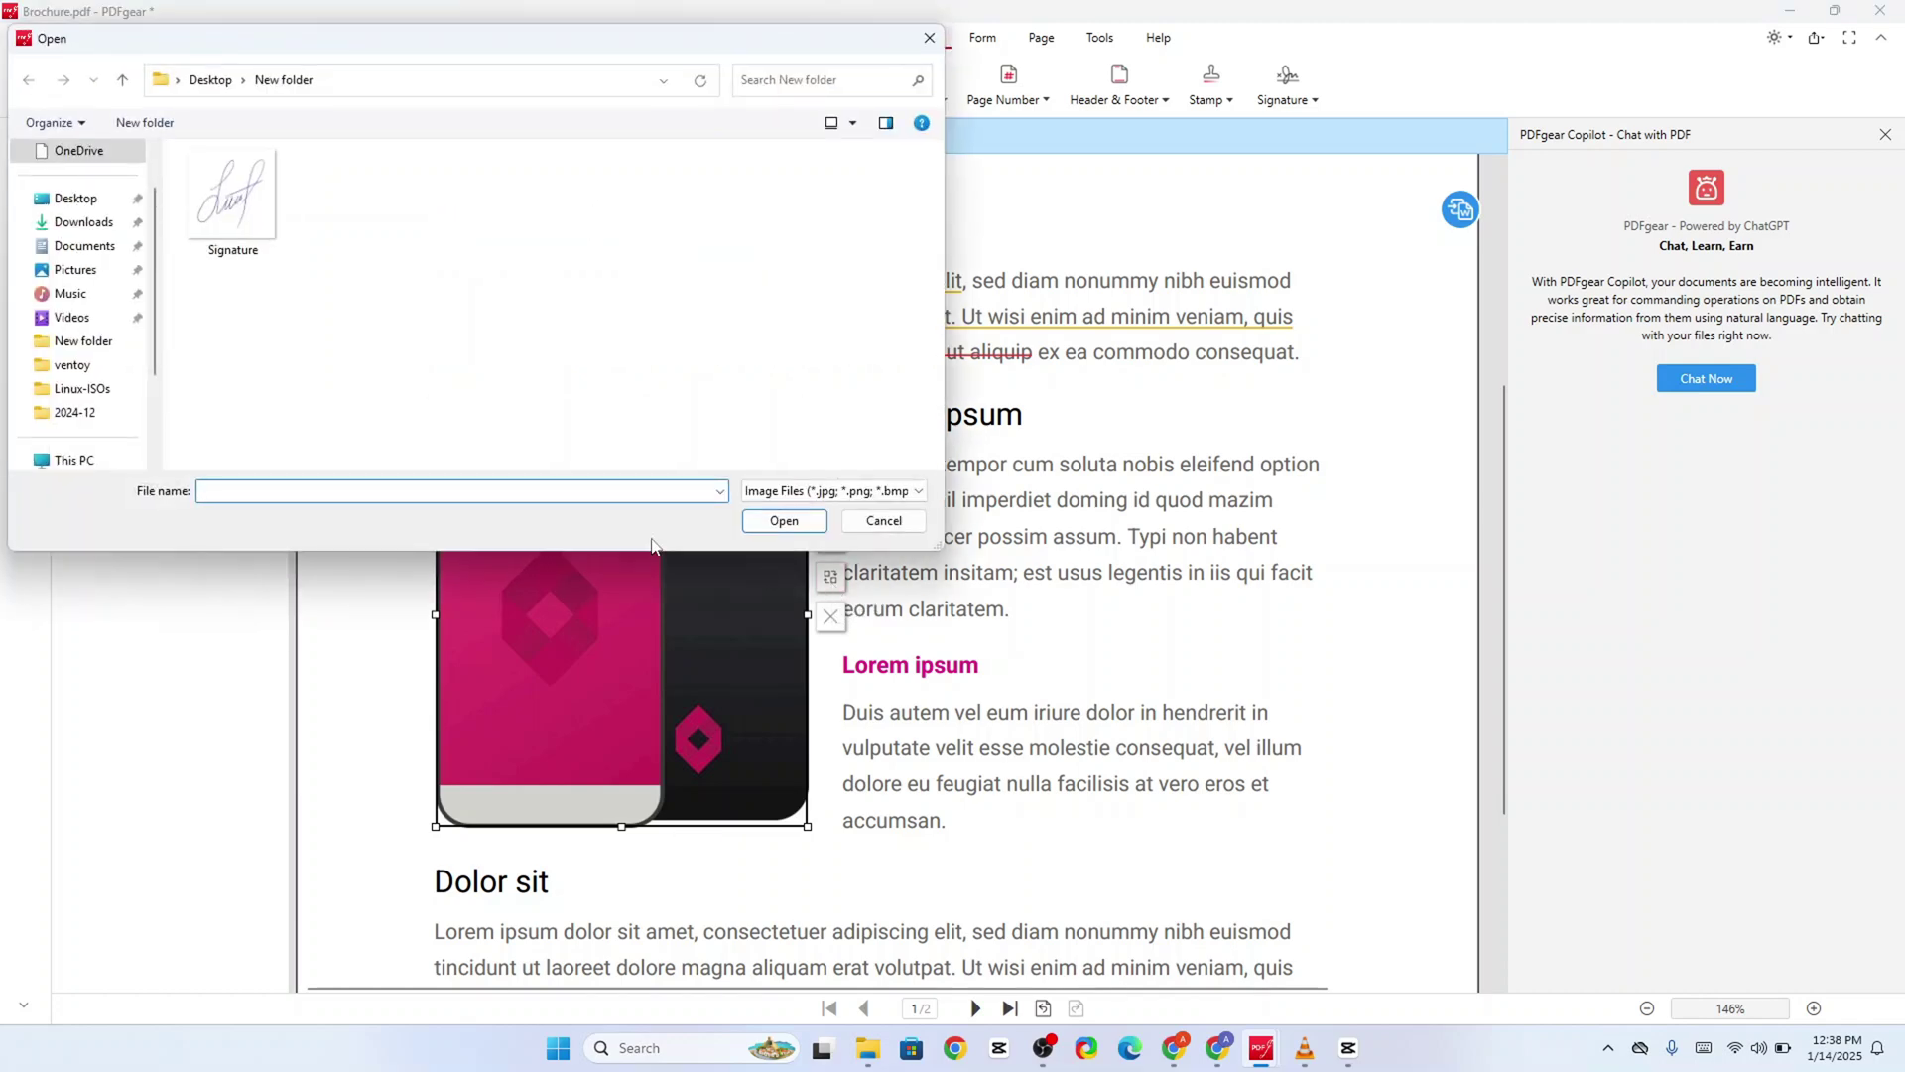
{"action": "left_click", "coordinate": [118, 230]}
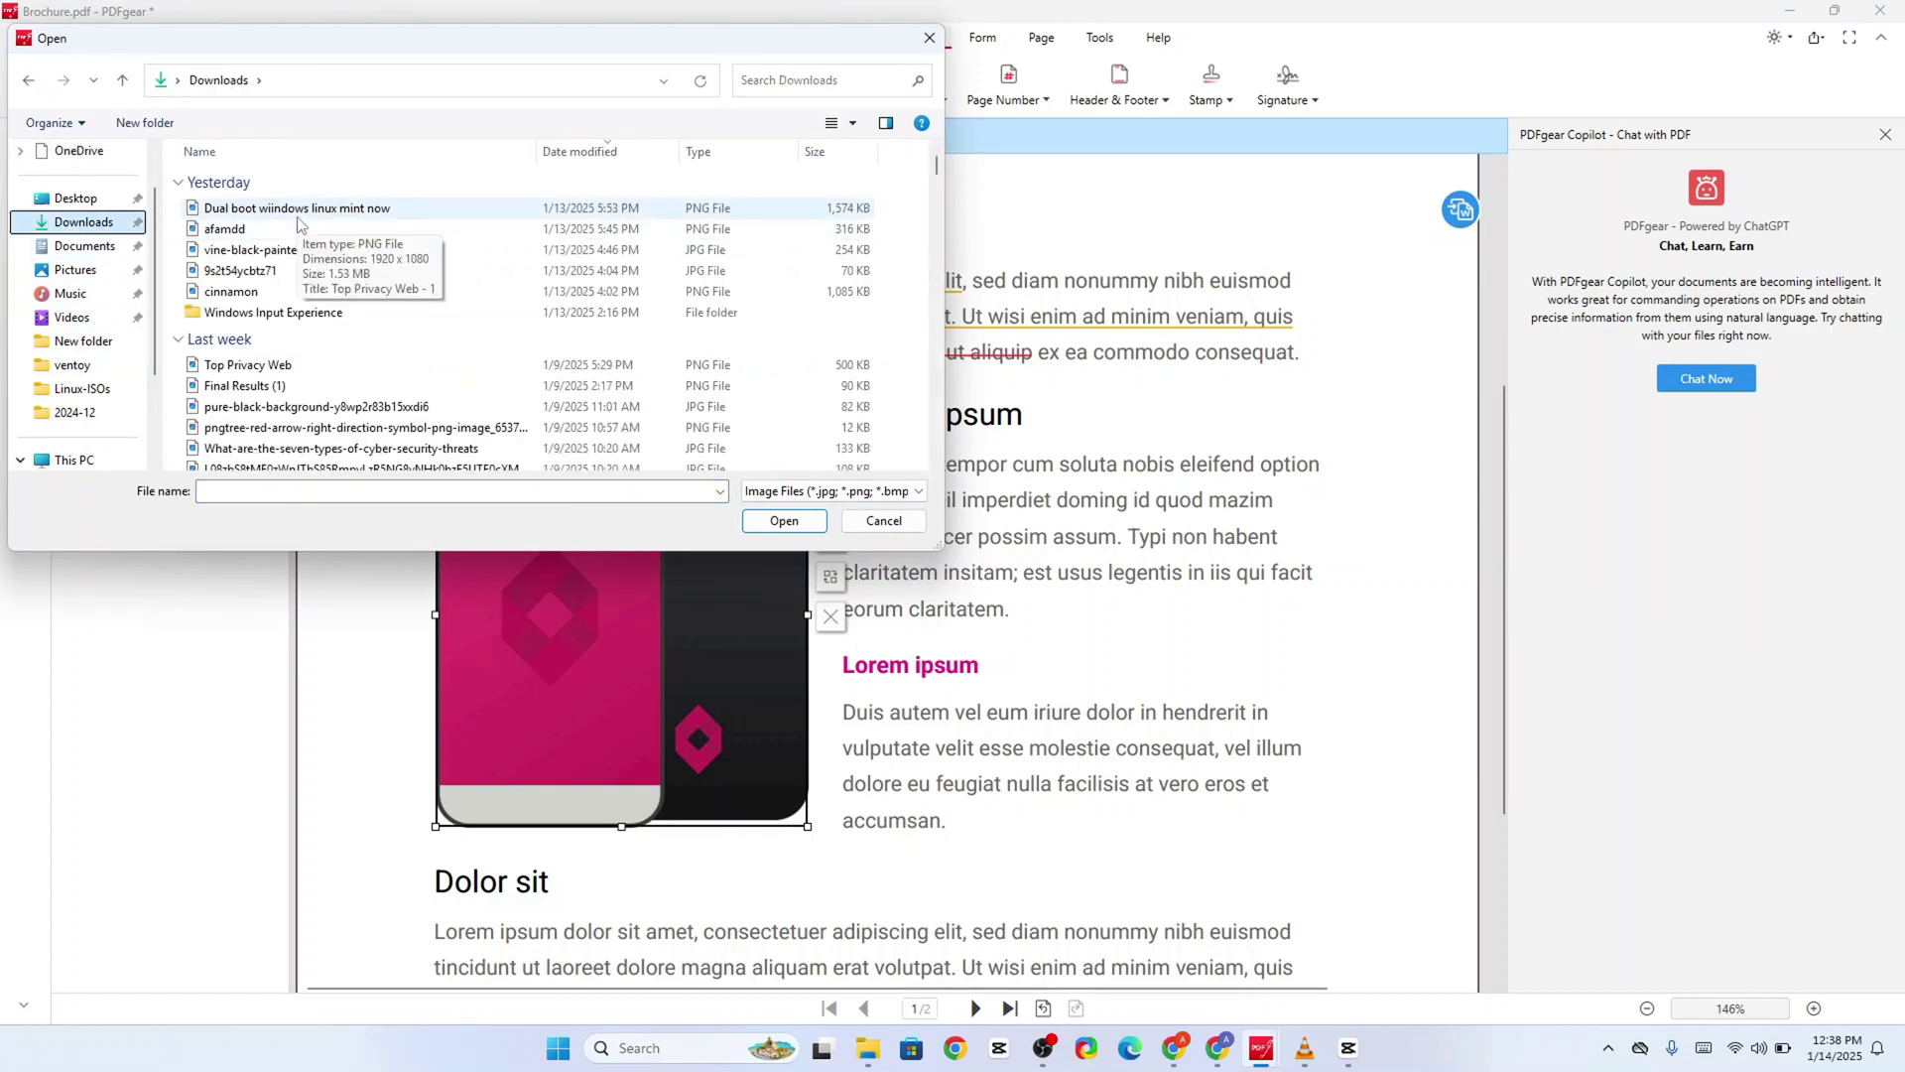
{"action": "double_click", "coordinate": [352, 231]}
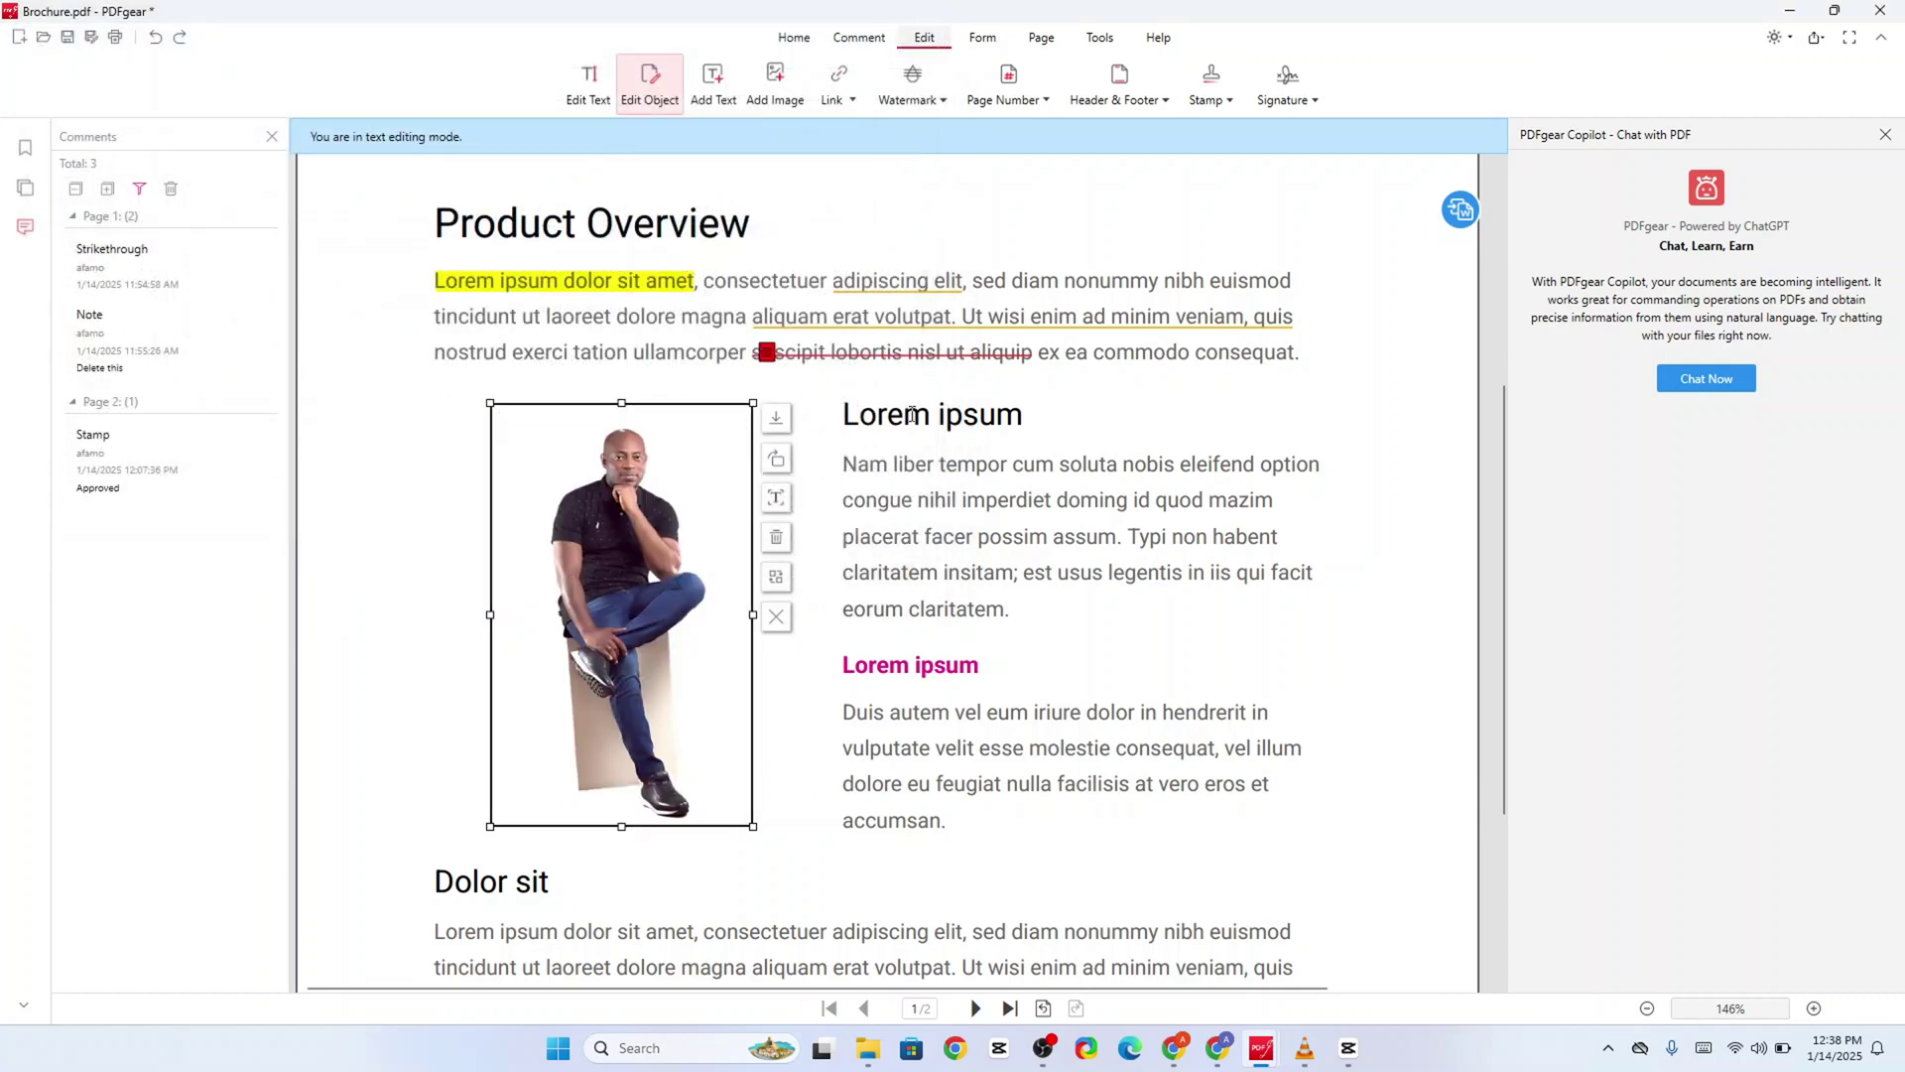
{"action": "left_click", "coordinate": [924, 508]}
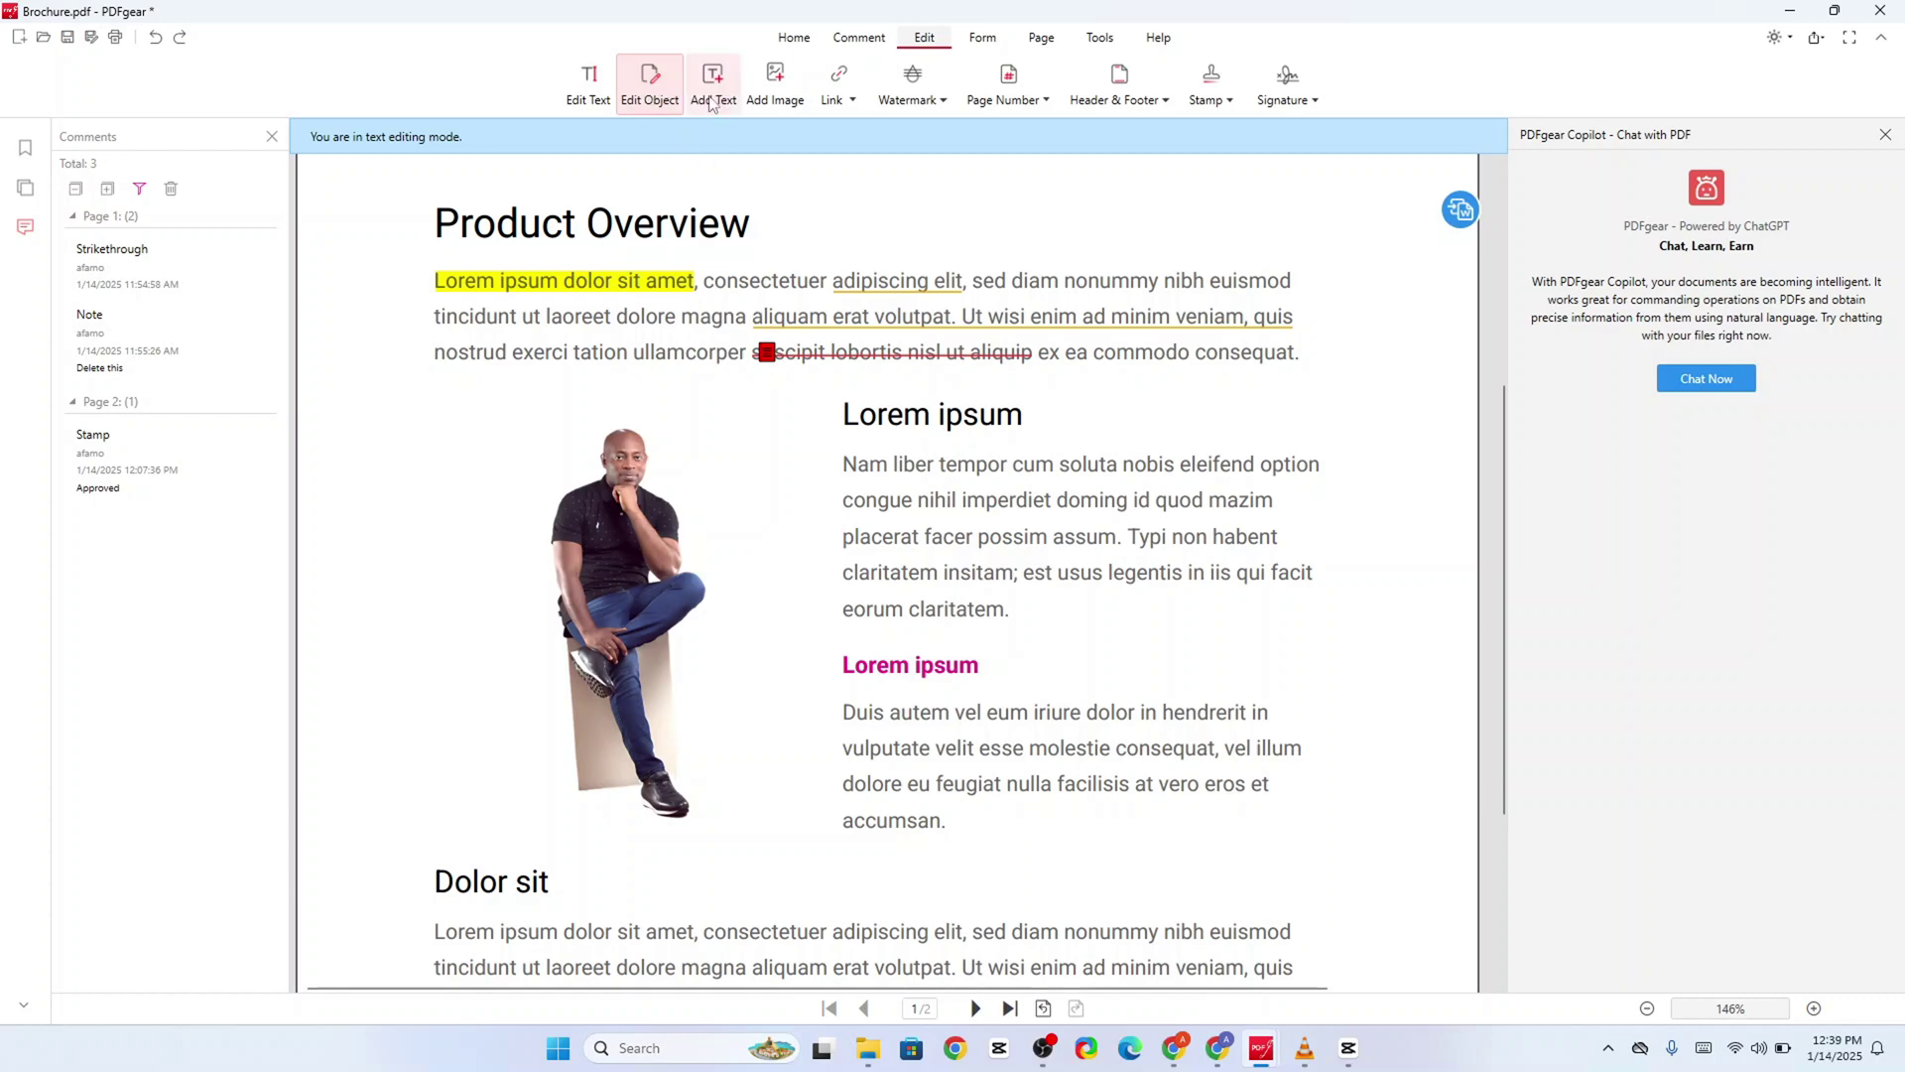
Step: Enter Add Text mode, add the word 'new' beside Product Overview, then undo it
{"action": "scroll", "coordinate": [913, 456], "scroll_direction": "up", "scroll_amount": 4}
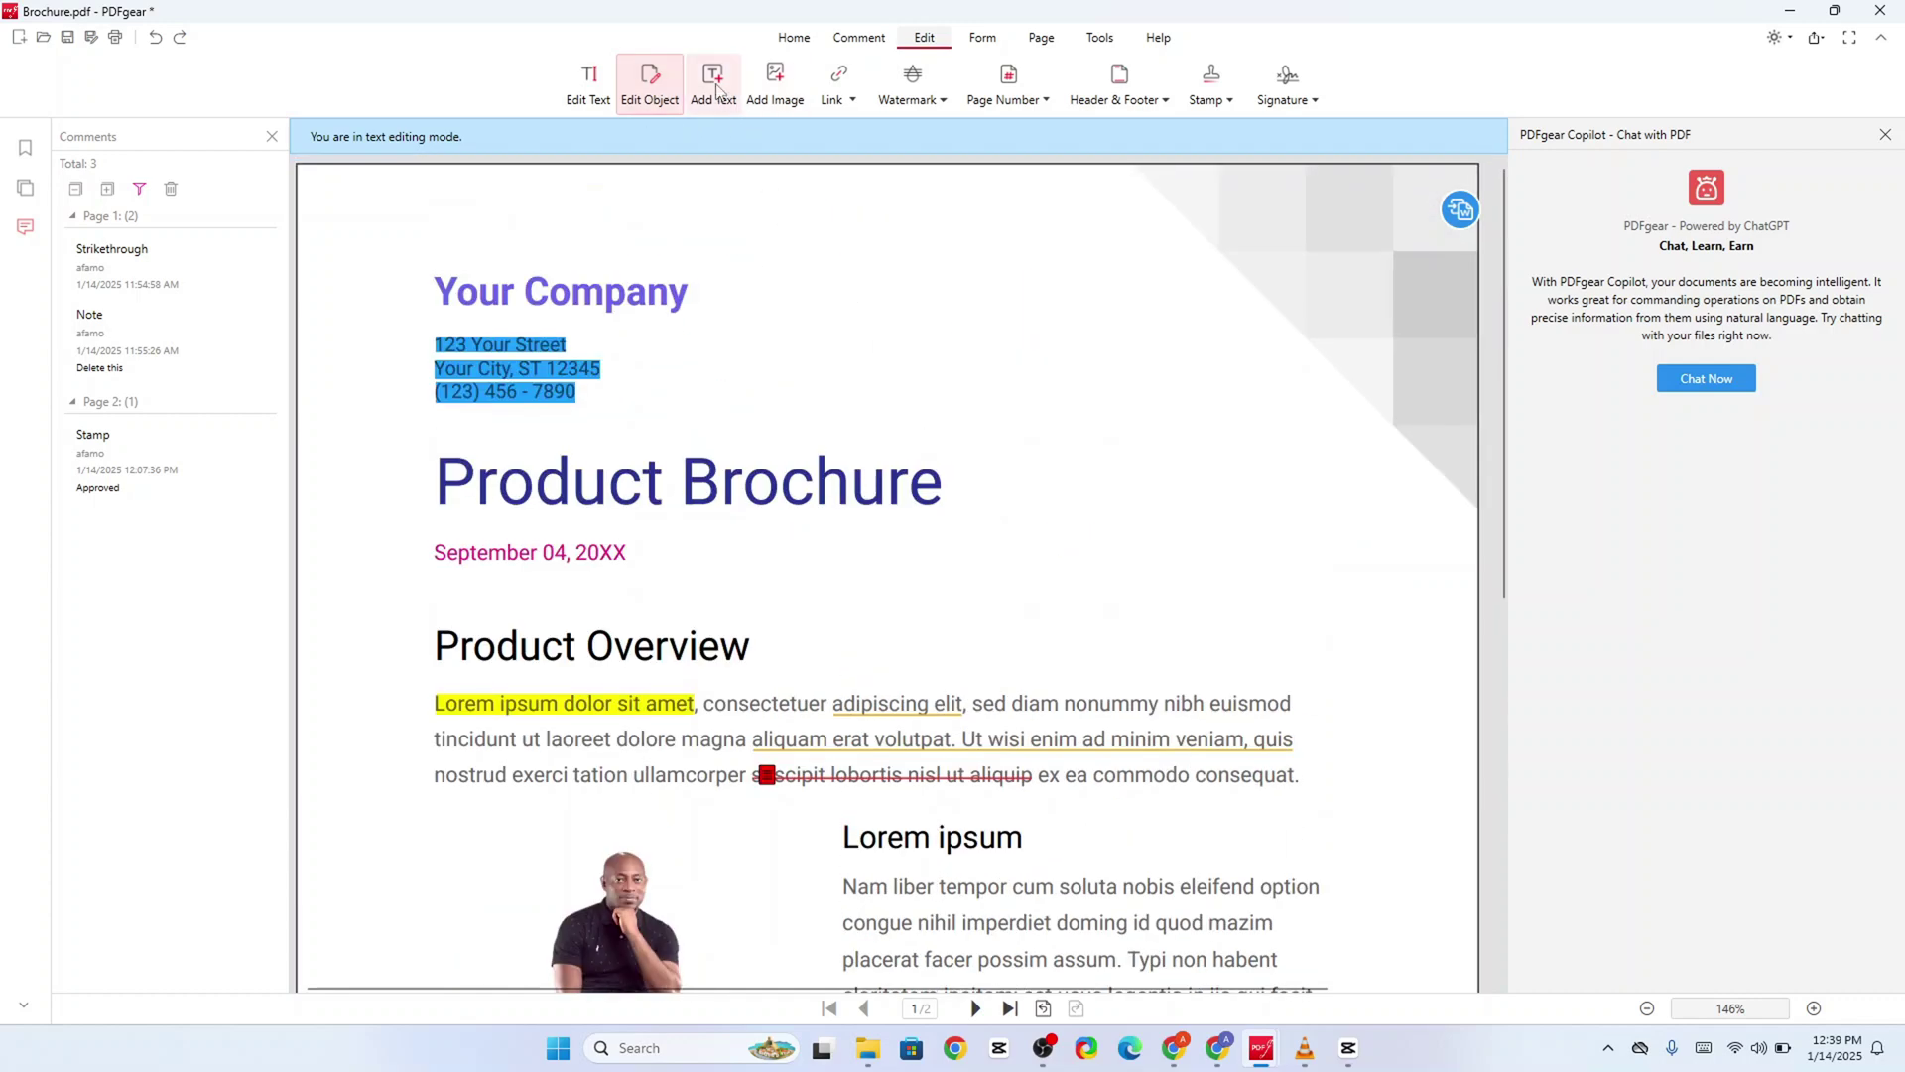
{"action": "left_click", "coordinate": [715, 84]}
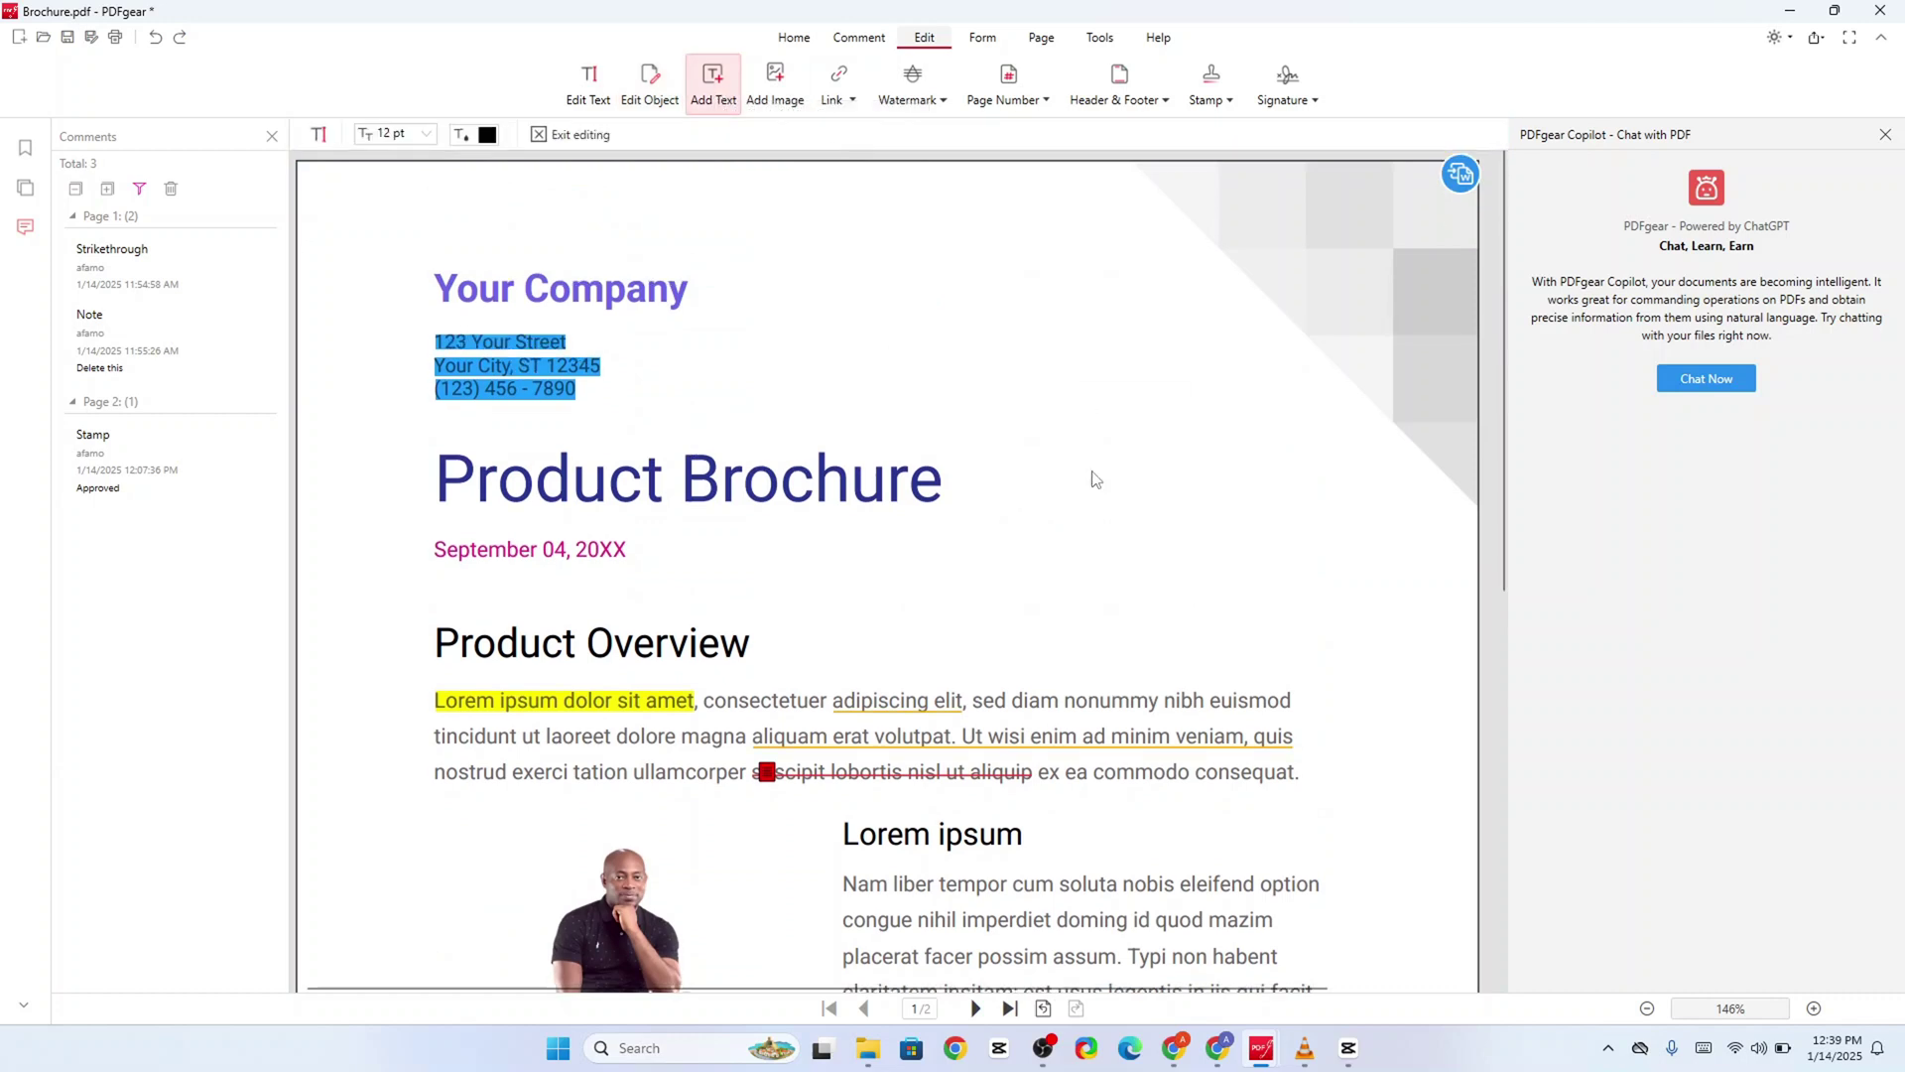
{"action": "left_click", "coordinate": [845, 651]}
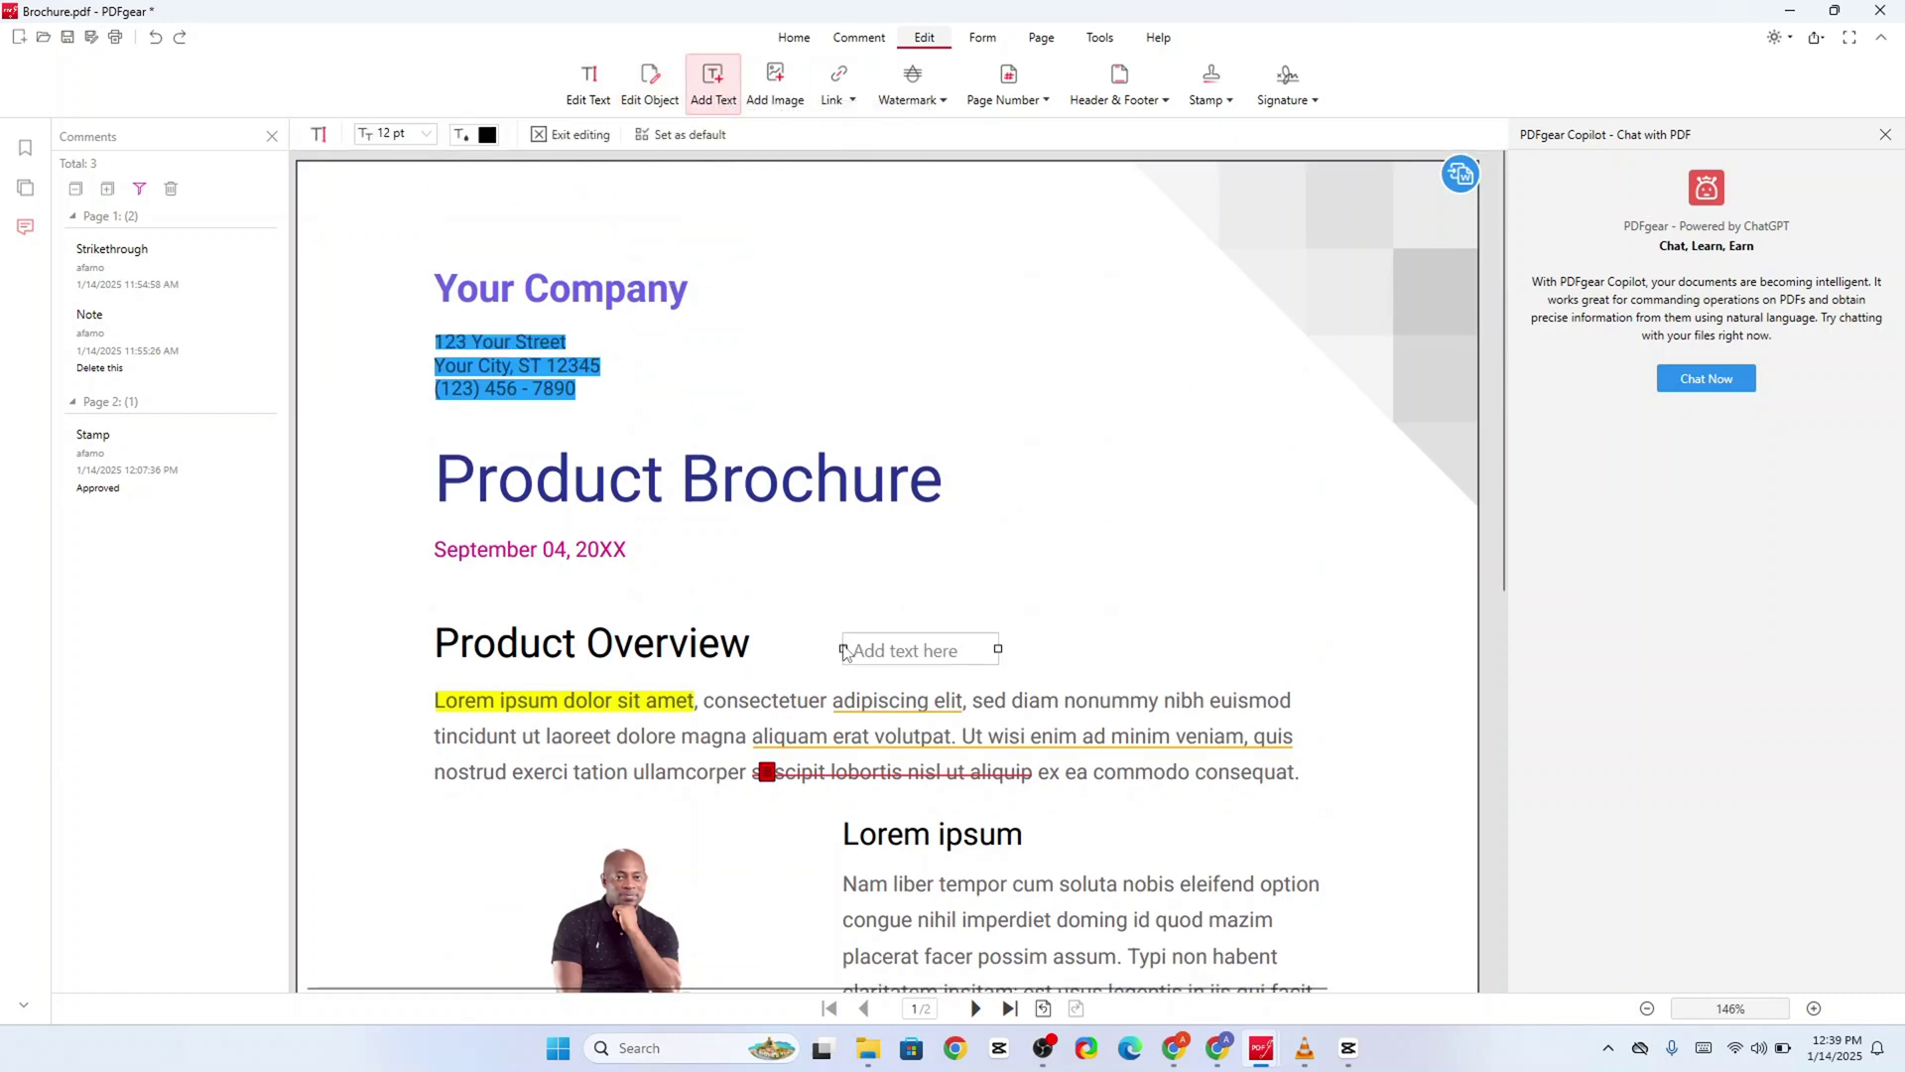
{"action": "type", "text": "new"}
{"action": "left_click", "coordinate": [1060, 656]}
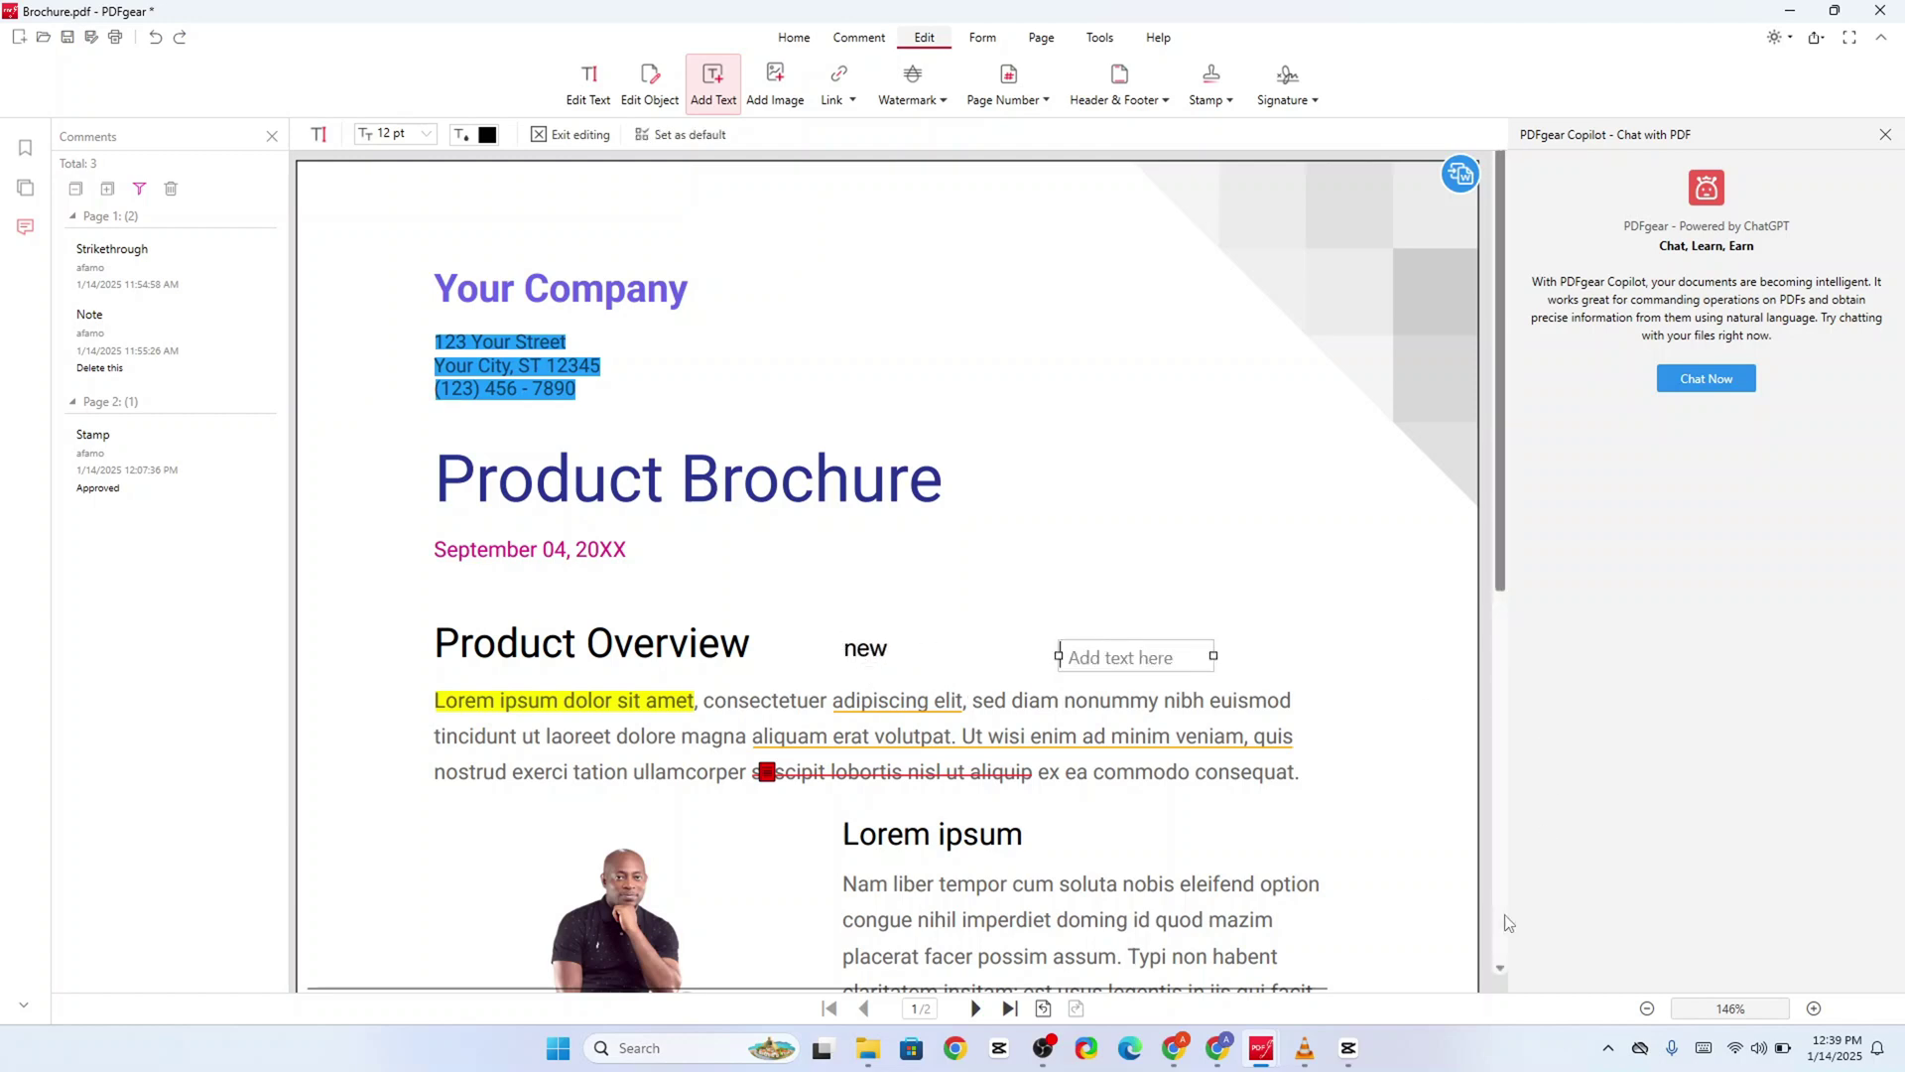
{"action": "key", "text": "Escape"}
{"action": "key", "text": "ctrl+z"}
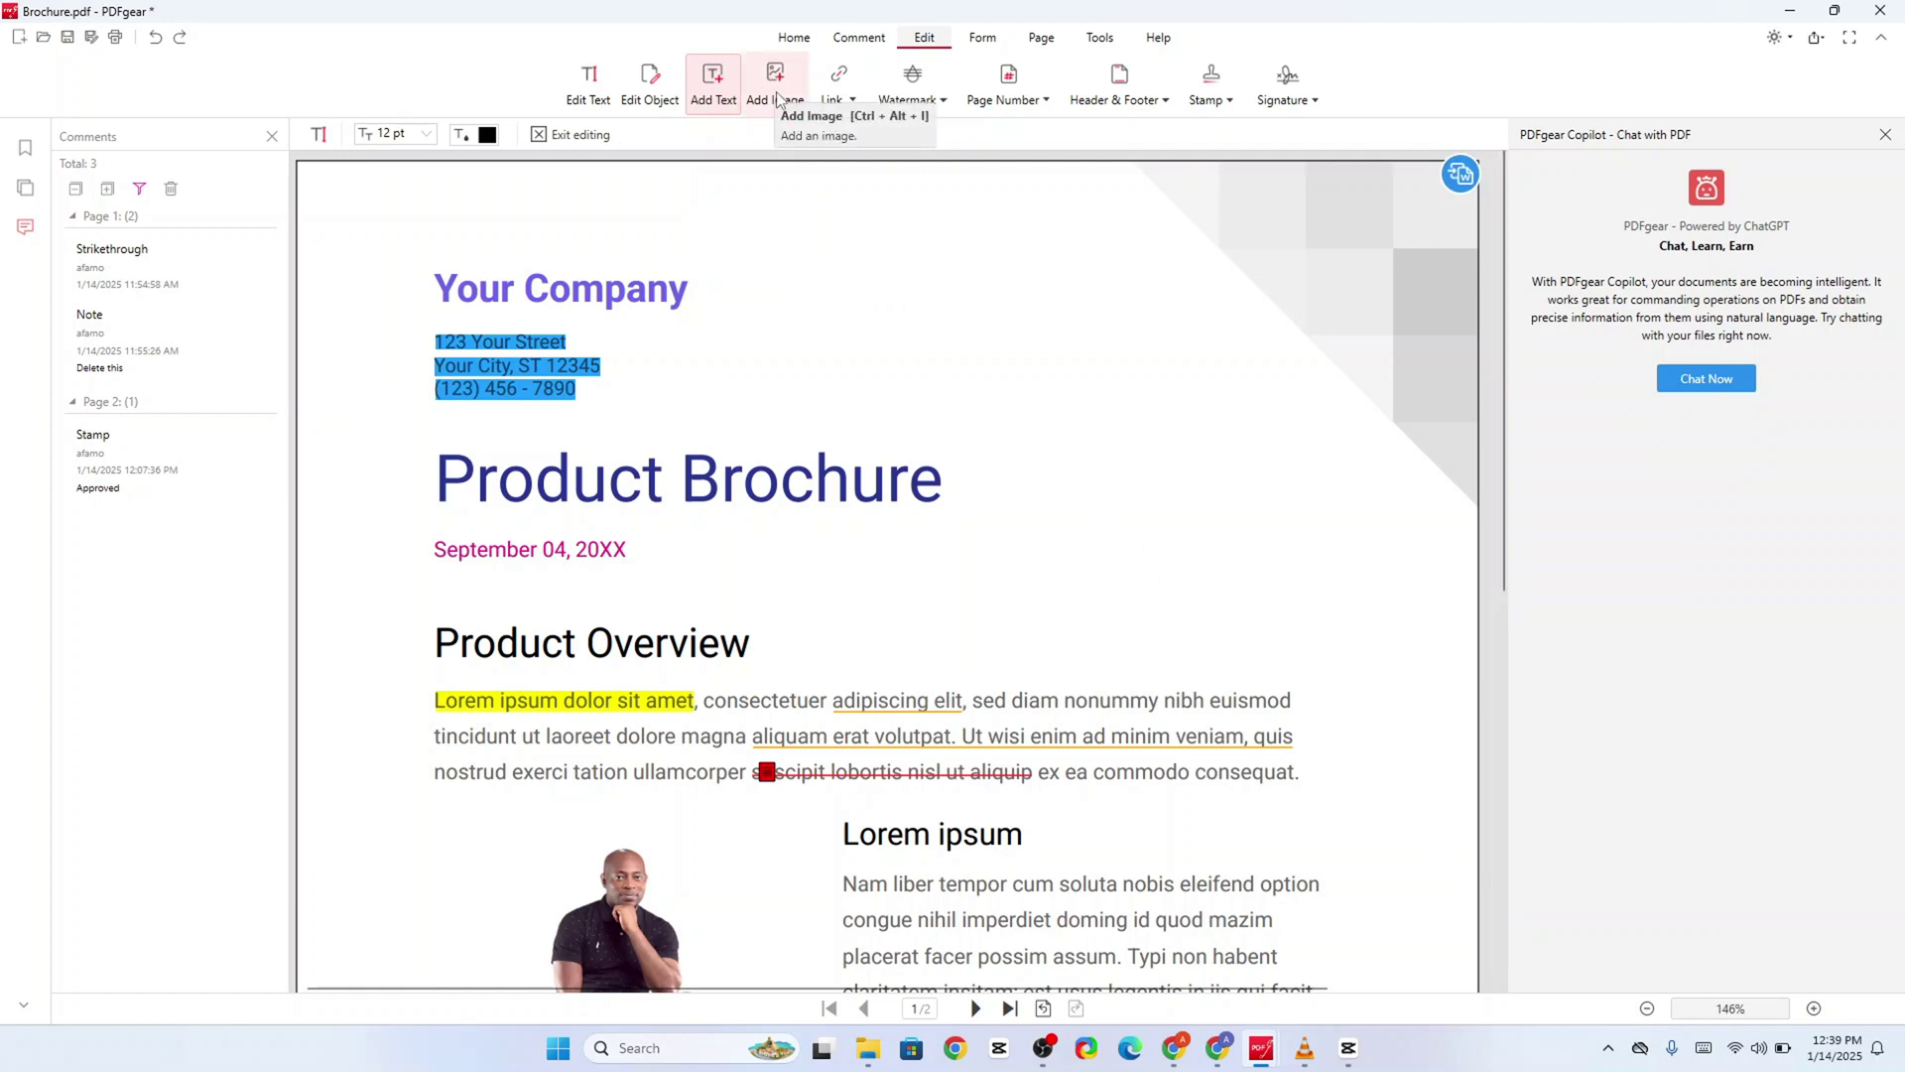
{"action": "scroll", "coordinate": [702, 681], "scroll_direction": "down", "scroll_amount": 3}
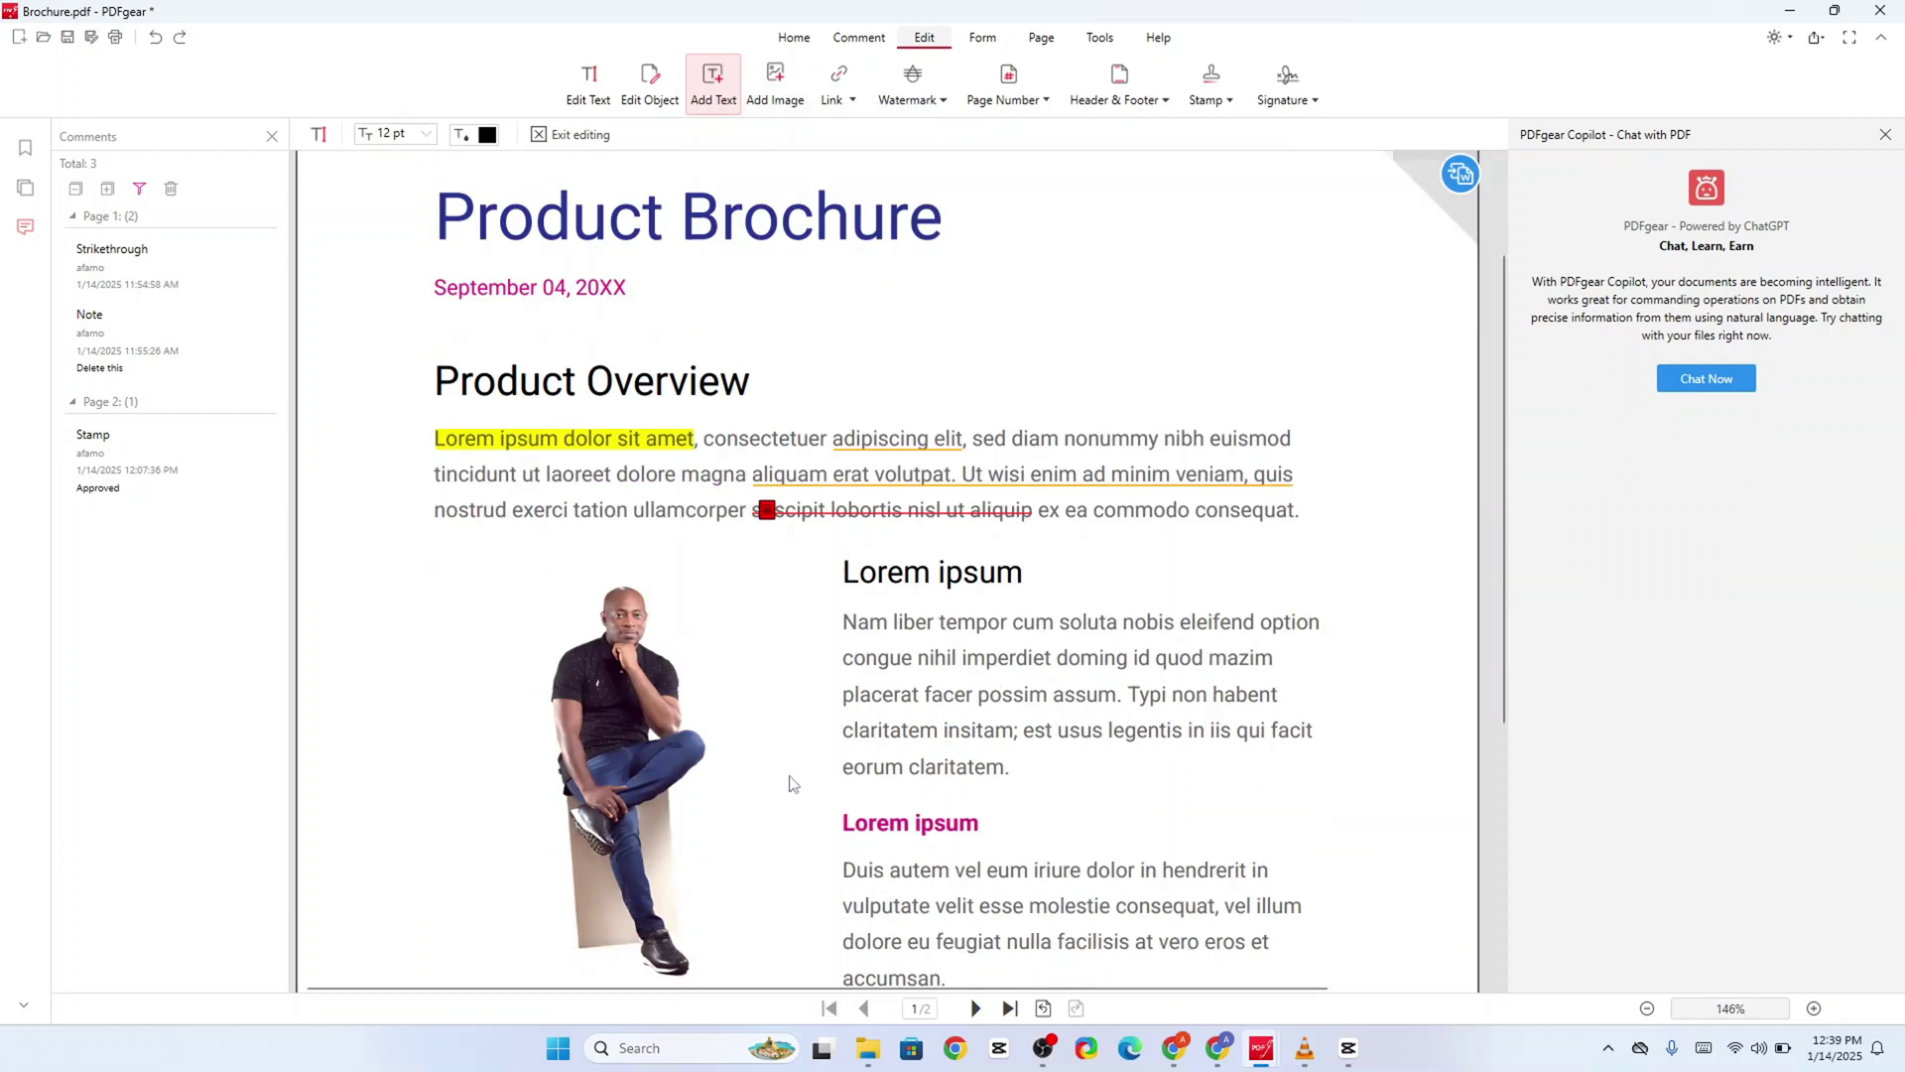
{"action": "scroll", "coordinate": [802, 671], "scroll_direction": "up", "scroll_amount": 3}
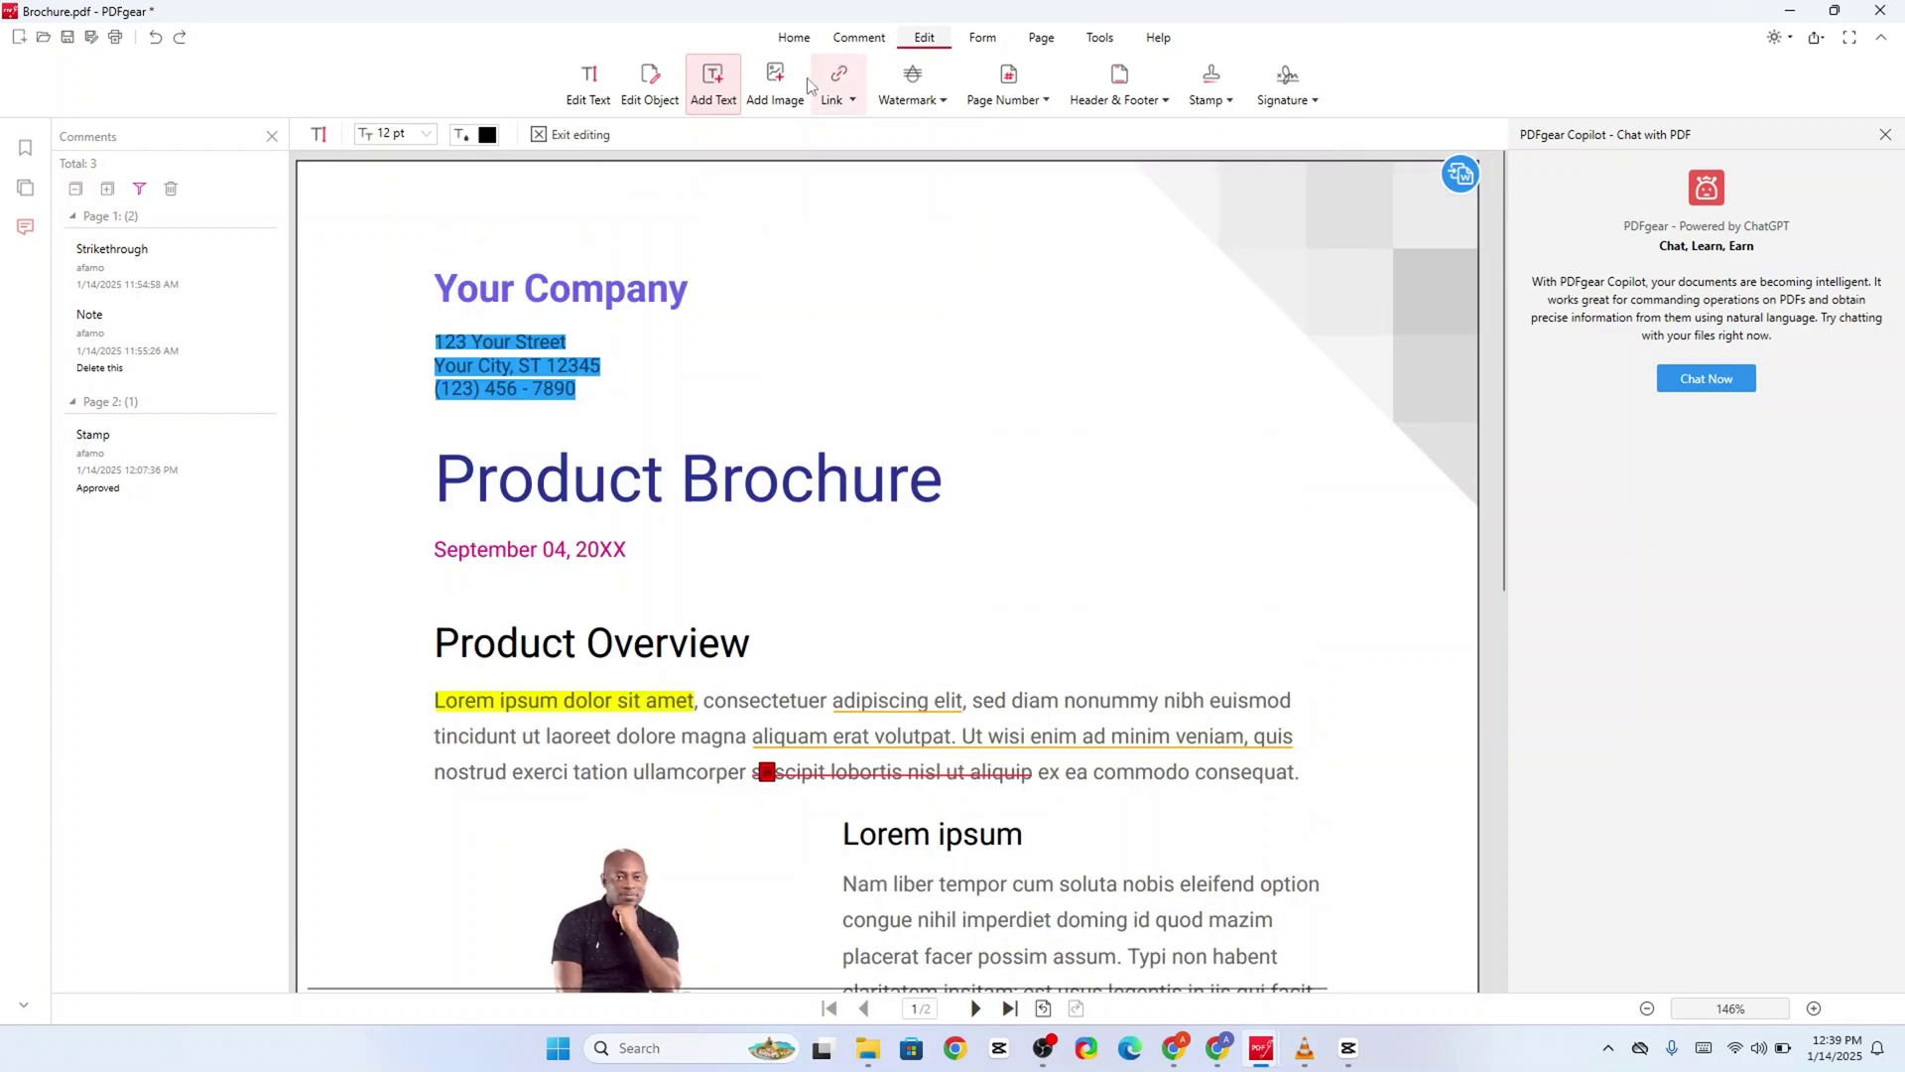
Step: Insert the seated-man photo from Downloads, shrink it and place it on page 2 left of the Approved stamp
{"action": "left_click", "coordinate": [774, 85]}
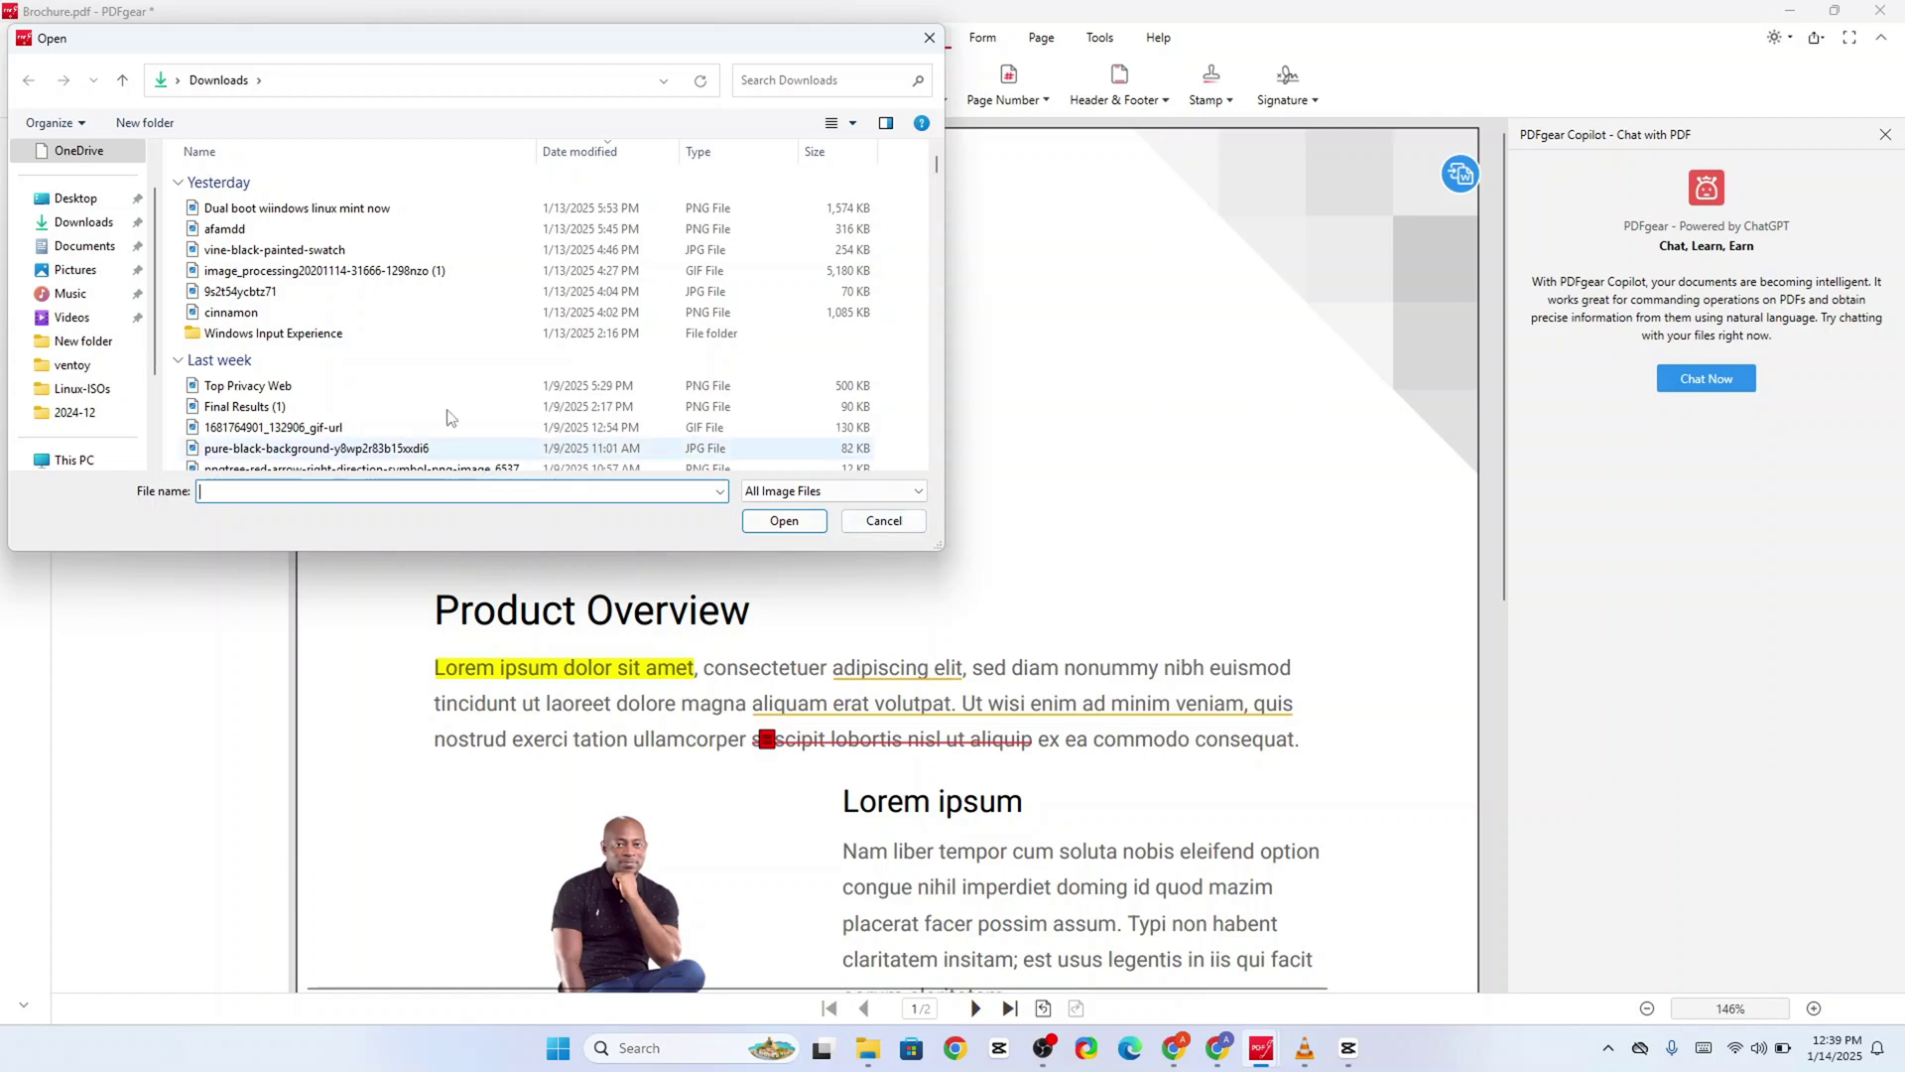
{"action": "double_click", "coordinate": [283, 229]}
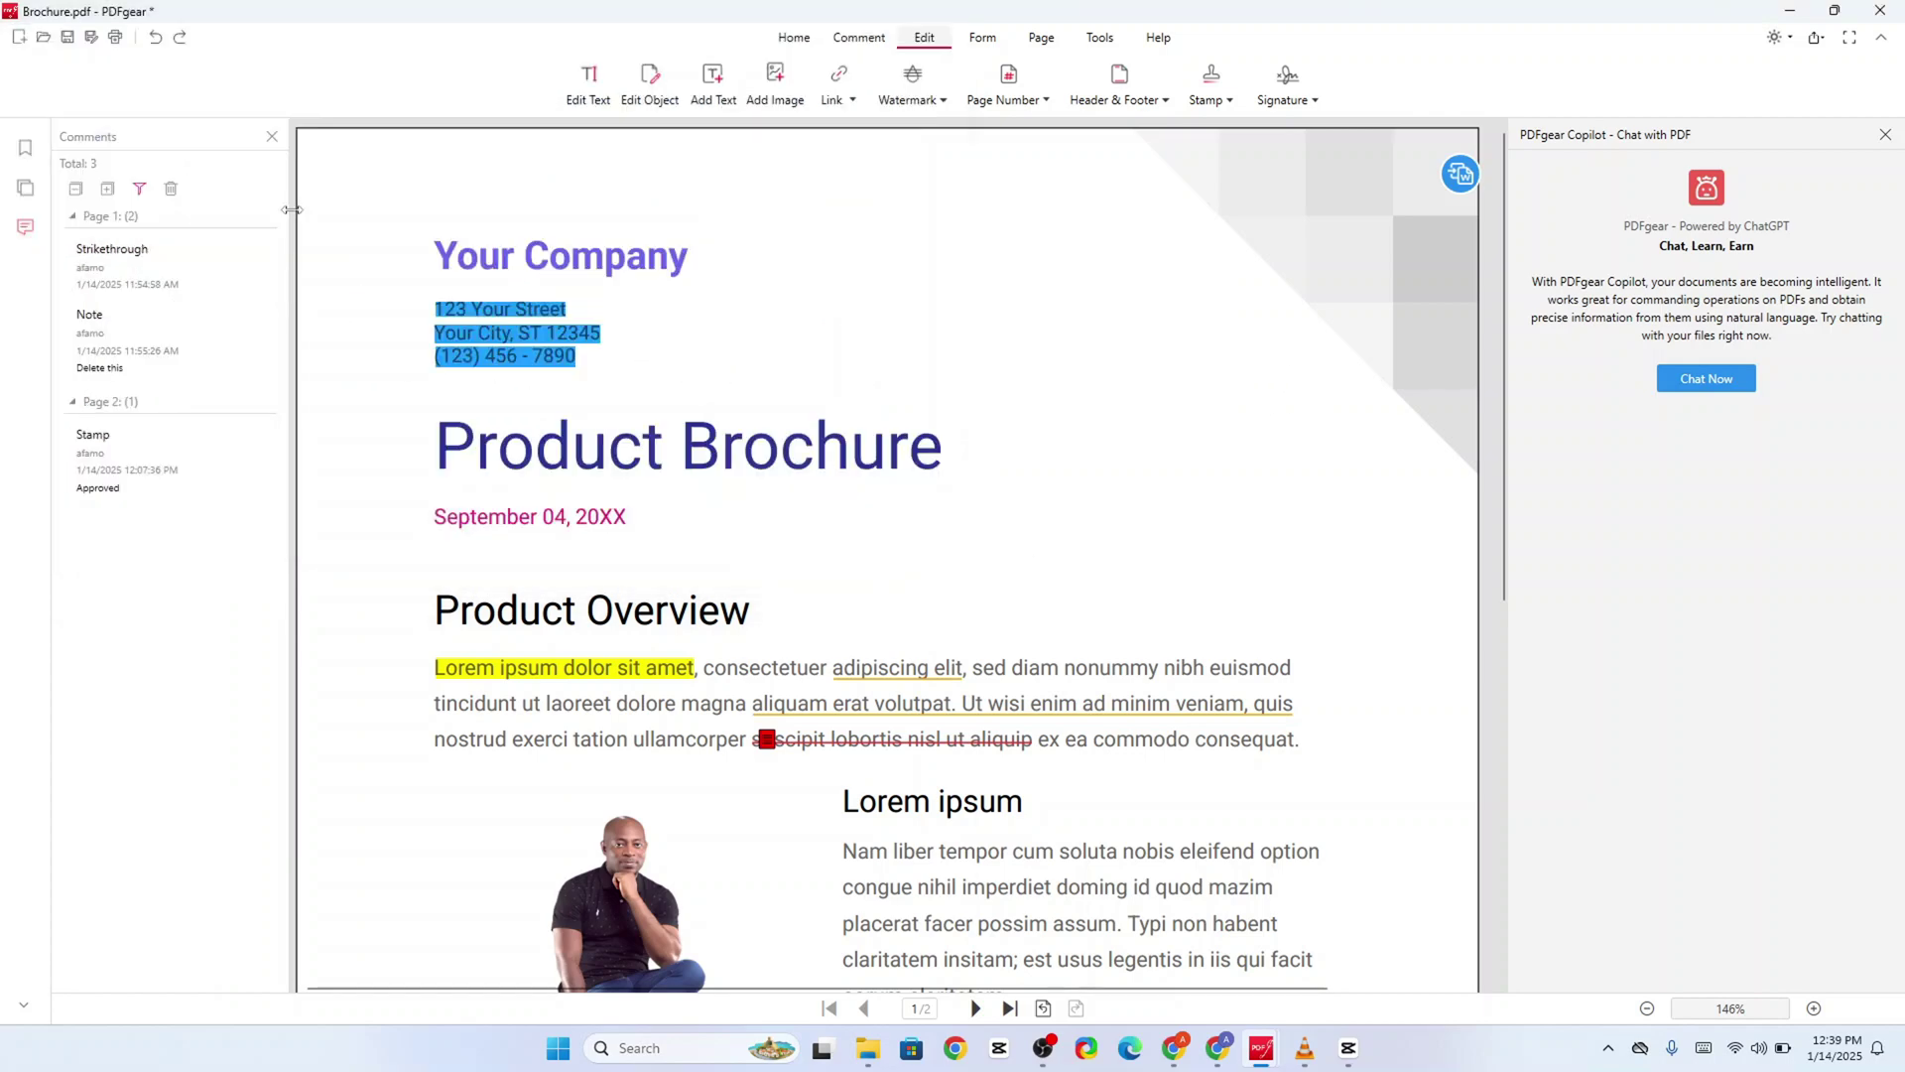
{"action": "left_click_drag", "start_coordinate": [331, 212], "coordinate": [439, 384]}
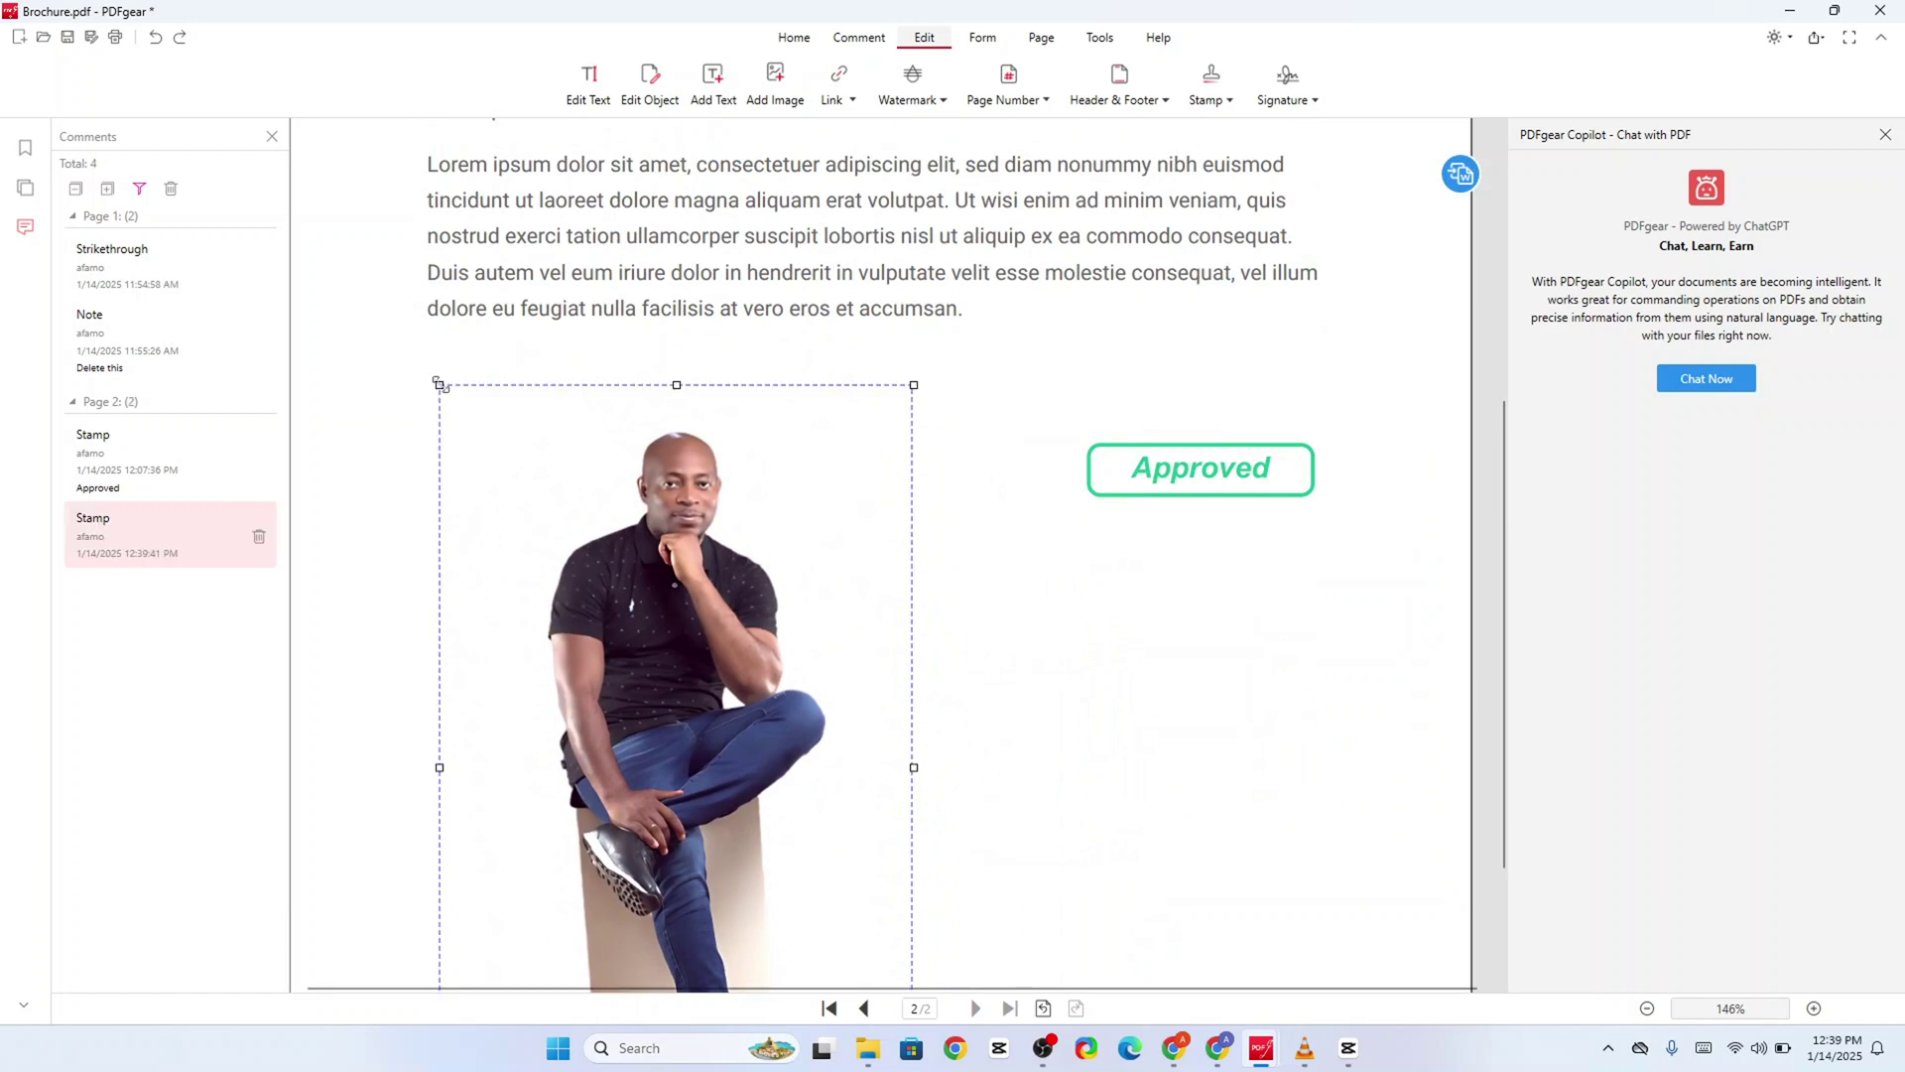
{"action": "left_click_drag", "start_coordinate": [640, 593], "coordinate": [519, 474]}
{"action": "left_click_drag", "start_coordinate": [570, 888], "coordinate": [734, 731]}
{"action": "left_click_drag", "start_coordinate": [639, 558], "coordinate": [1063, 730]}
{"action": "left_click_drag", "start_coordinate": [1017, 637], "coordinate": [524, 541]}
{"action": "scroll", "coordinate": [1105, 655], "scroll_direction": "up", "scroll_amount": 15}
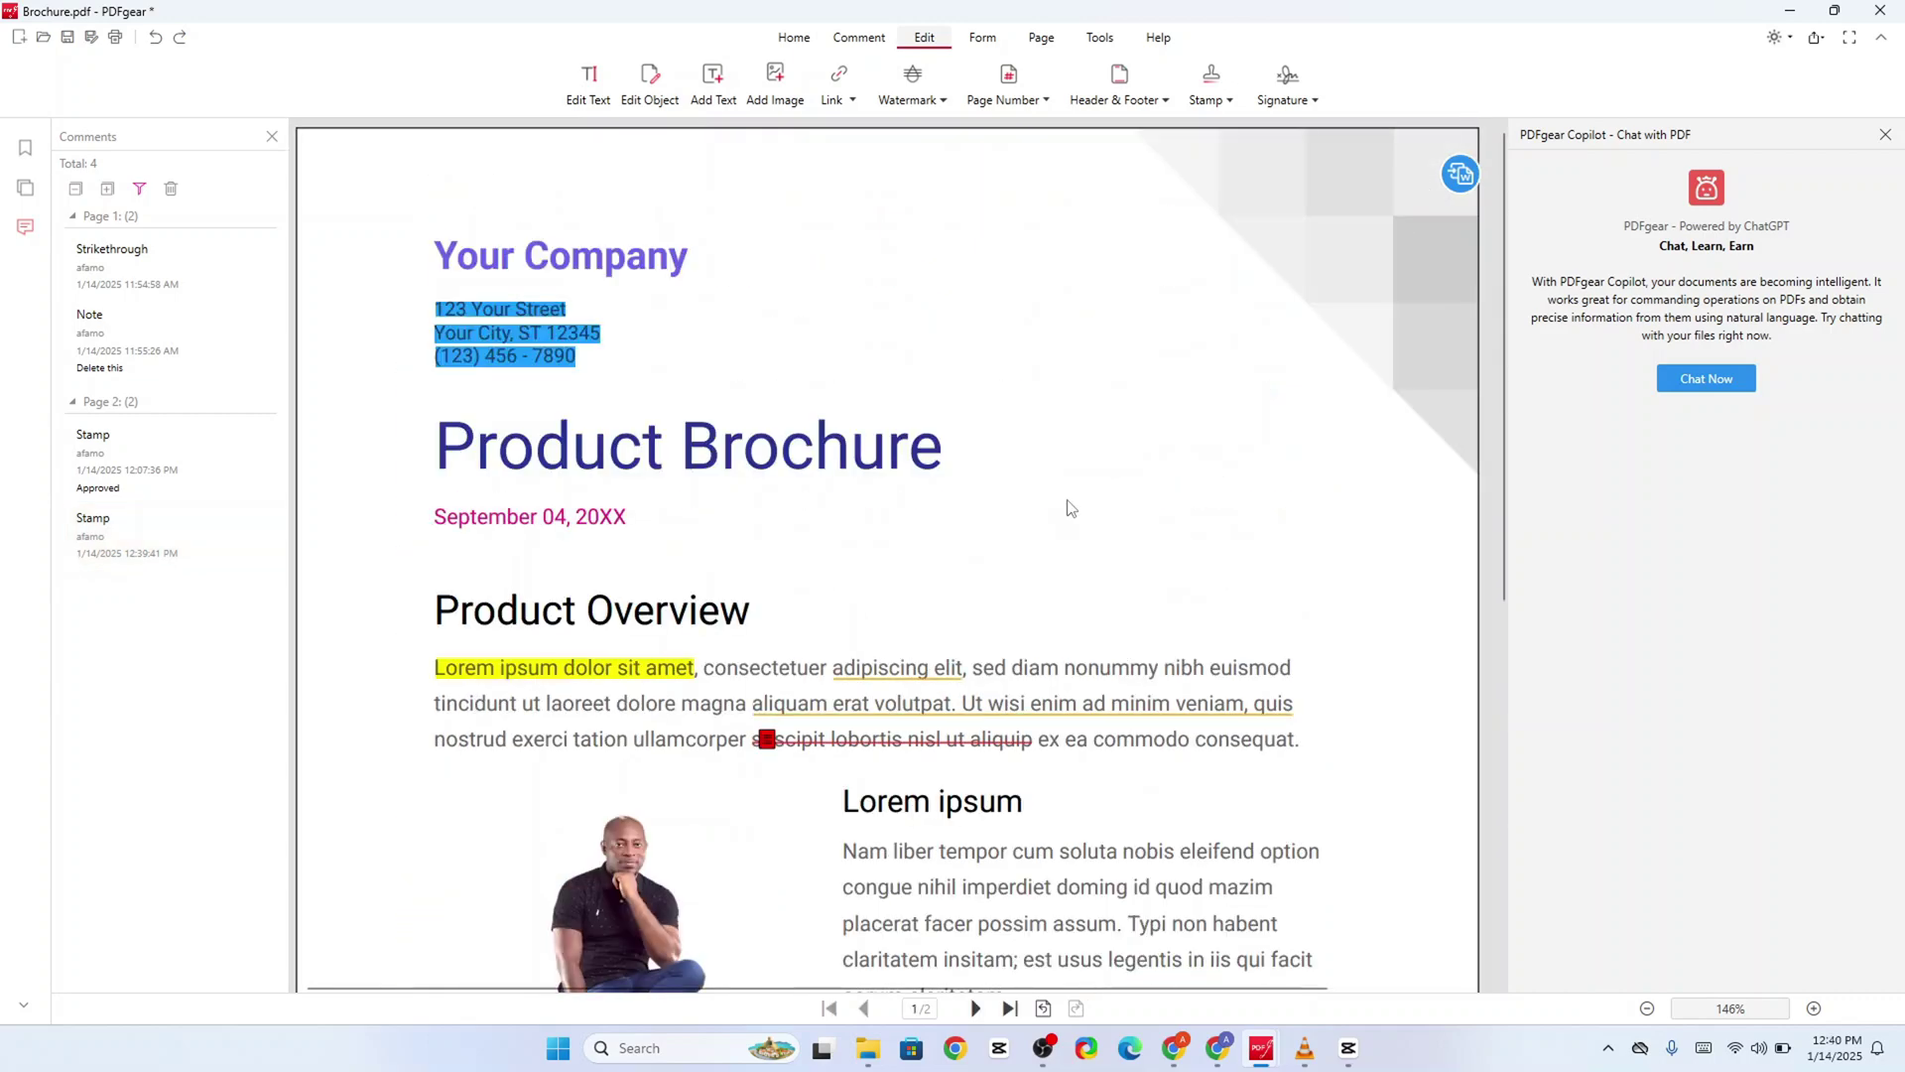
Step: Enter link mode and mark 'adipiscing elit' as a link area without creating the link
{"action": "left_click", "coordinate": [840, 80]}
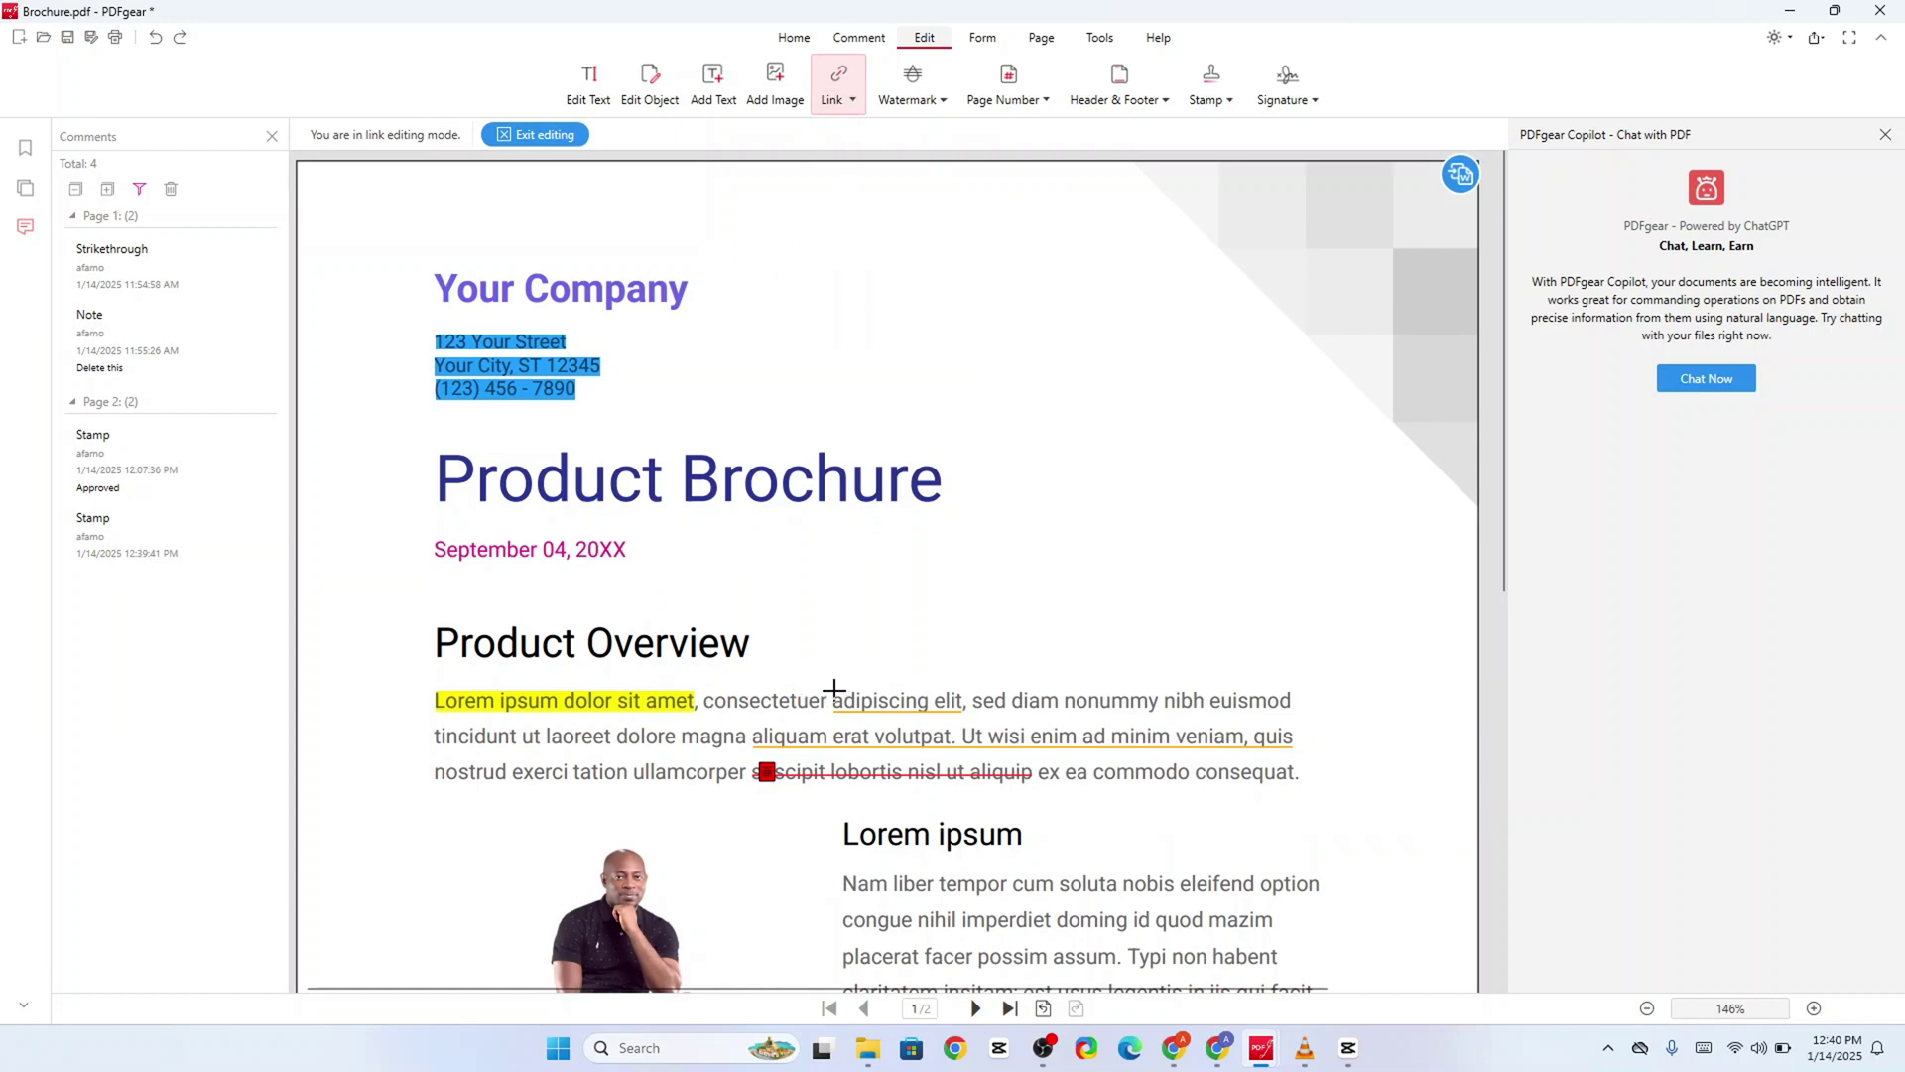
{"action": "left_click_drag", "start_coordinate": [834, 688], "coordinate": [940, 715]}
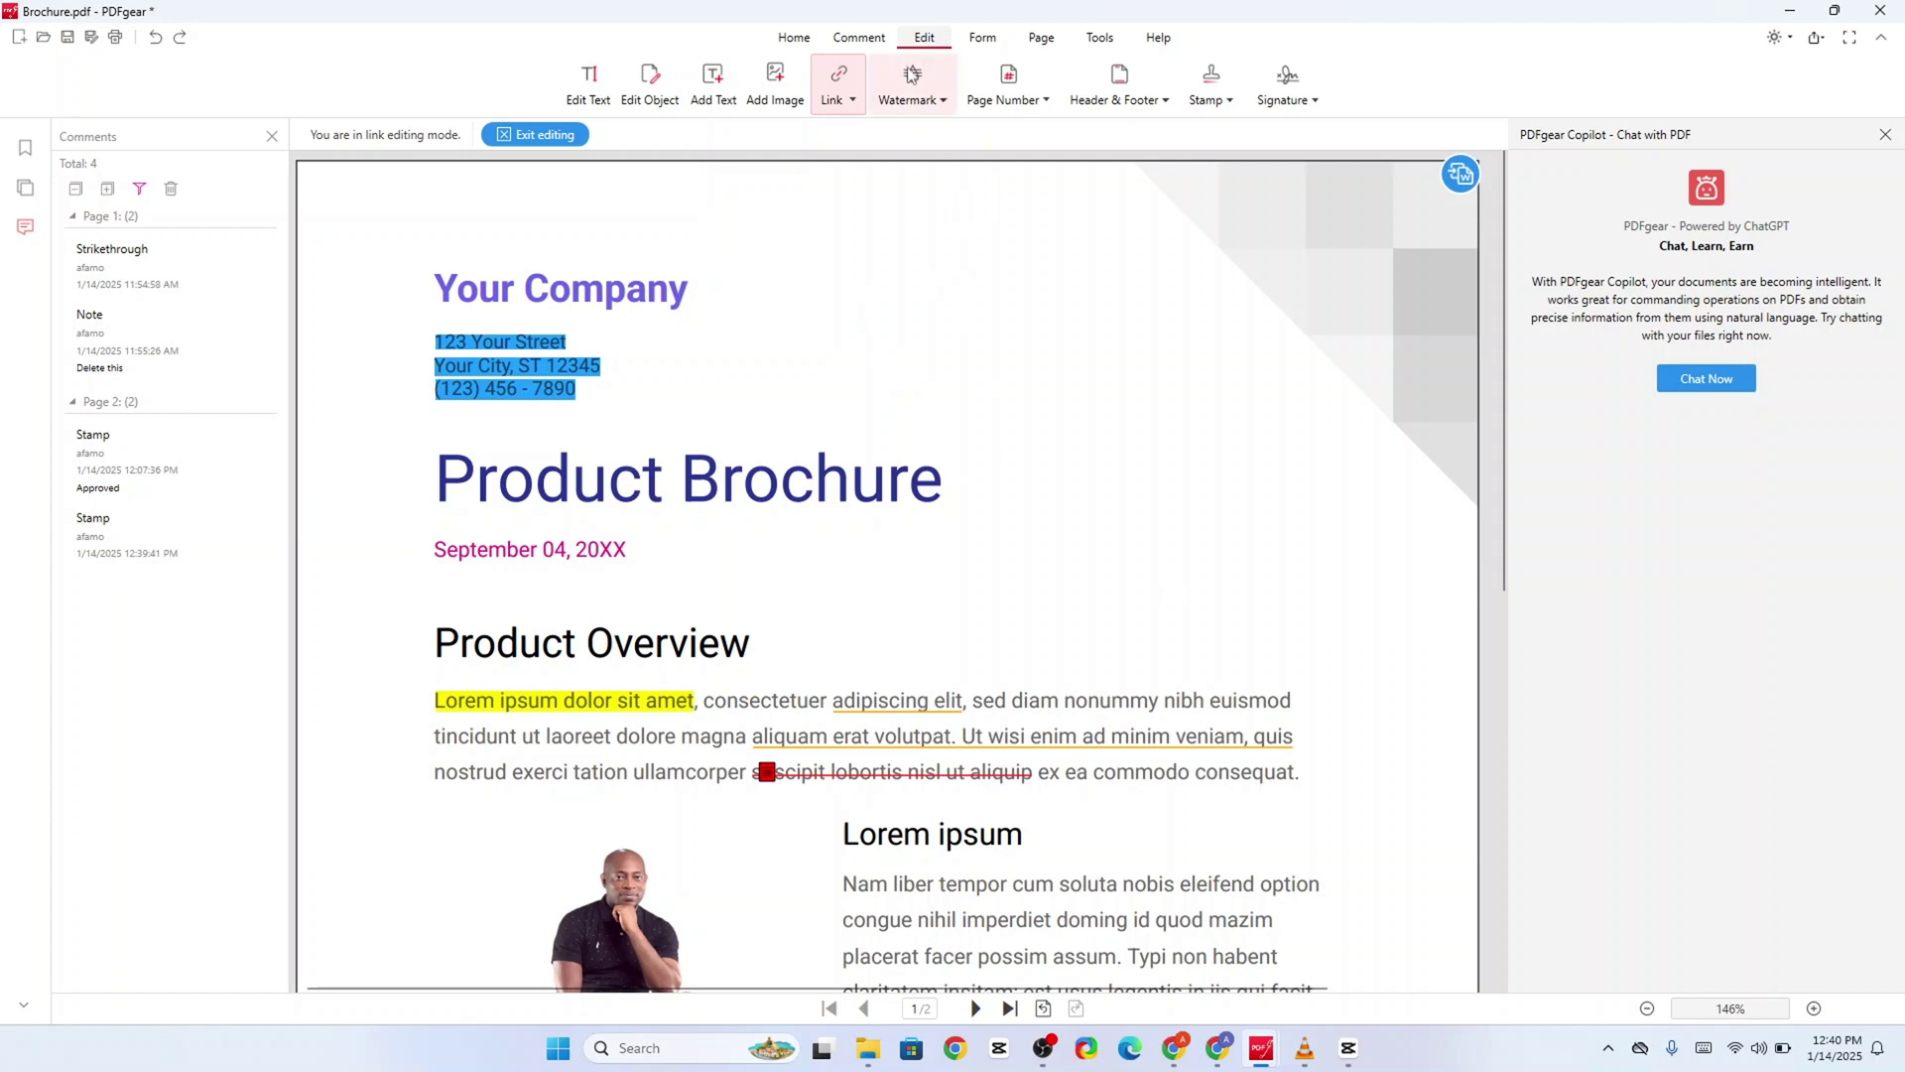
Step: Add a text watermark 'A' with automatic size and black colour to the page
{"action": "left_click", "coordinate": [912, 78]}
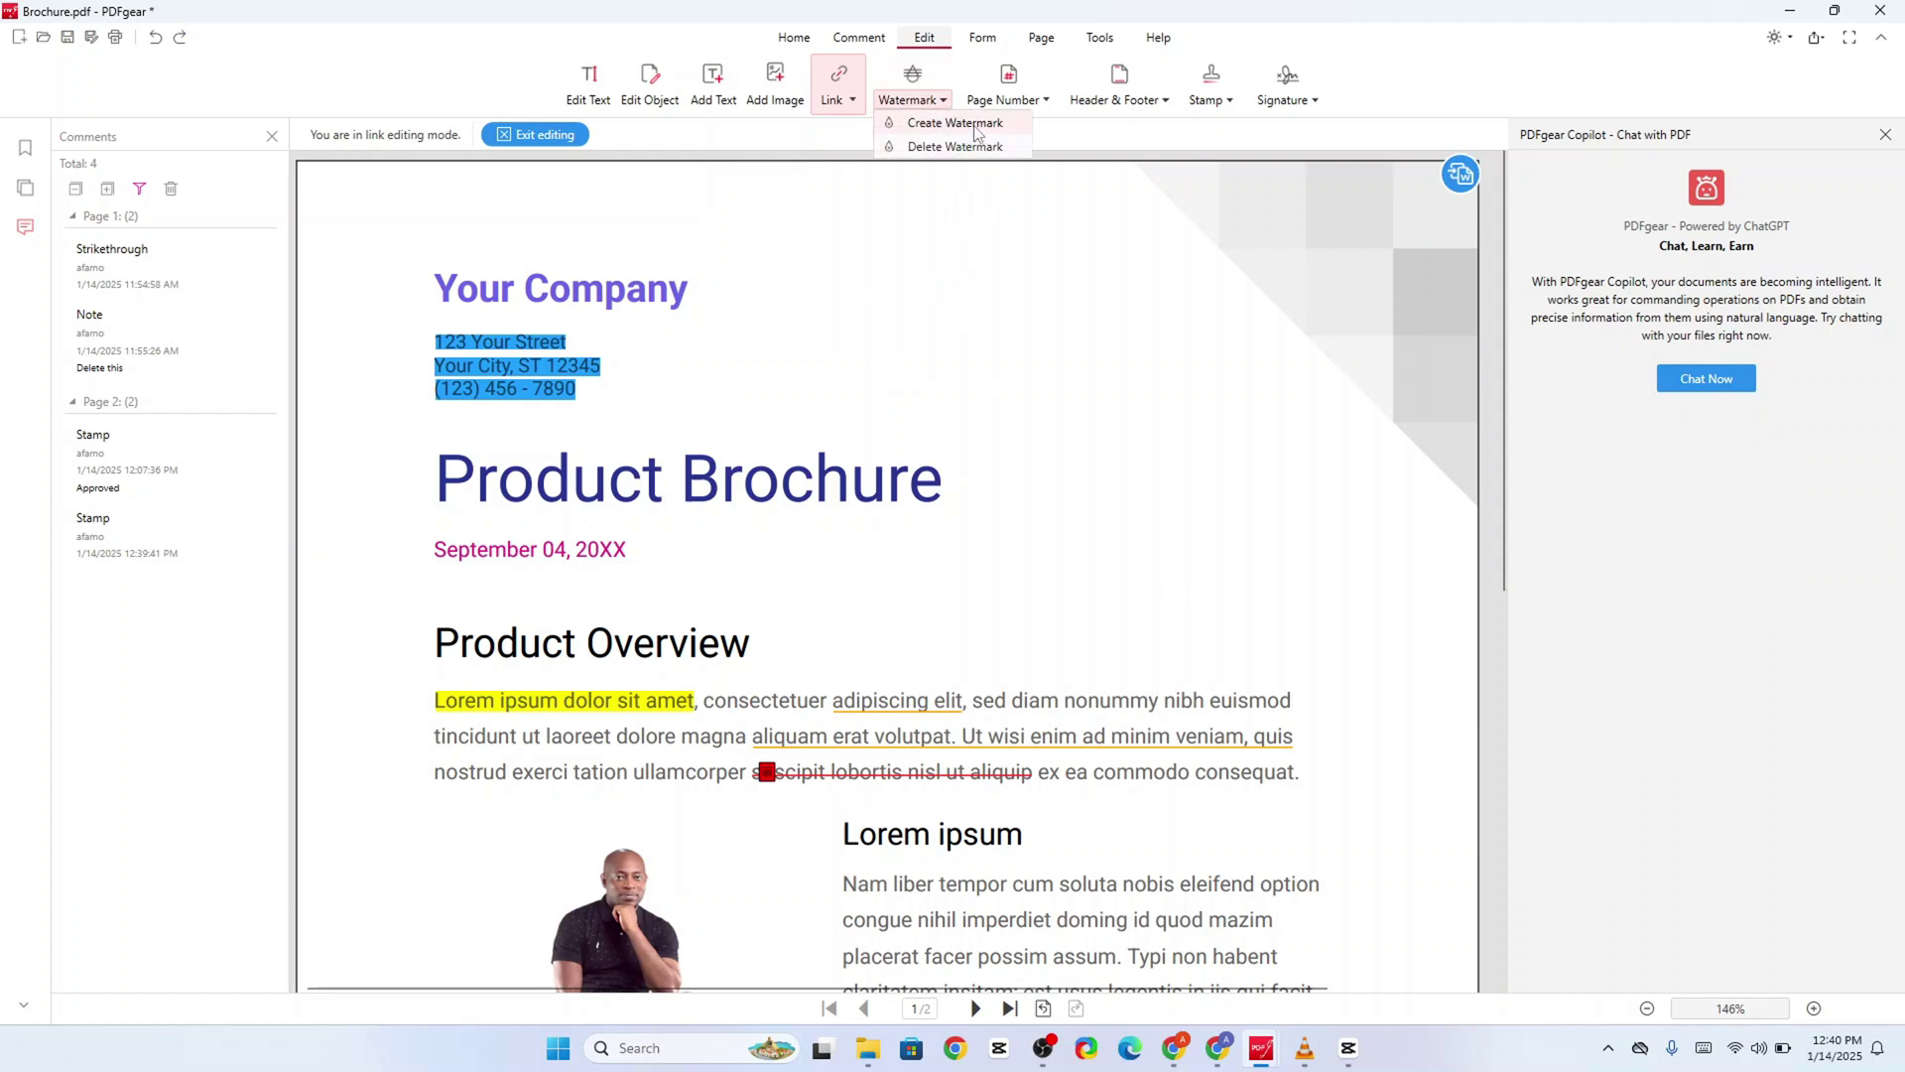
{"action": "left_click", "coordinate": [955, 123]}
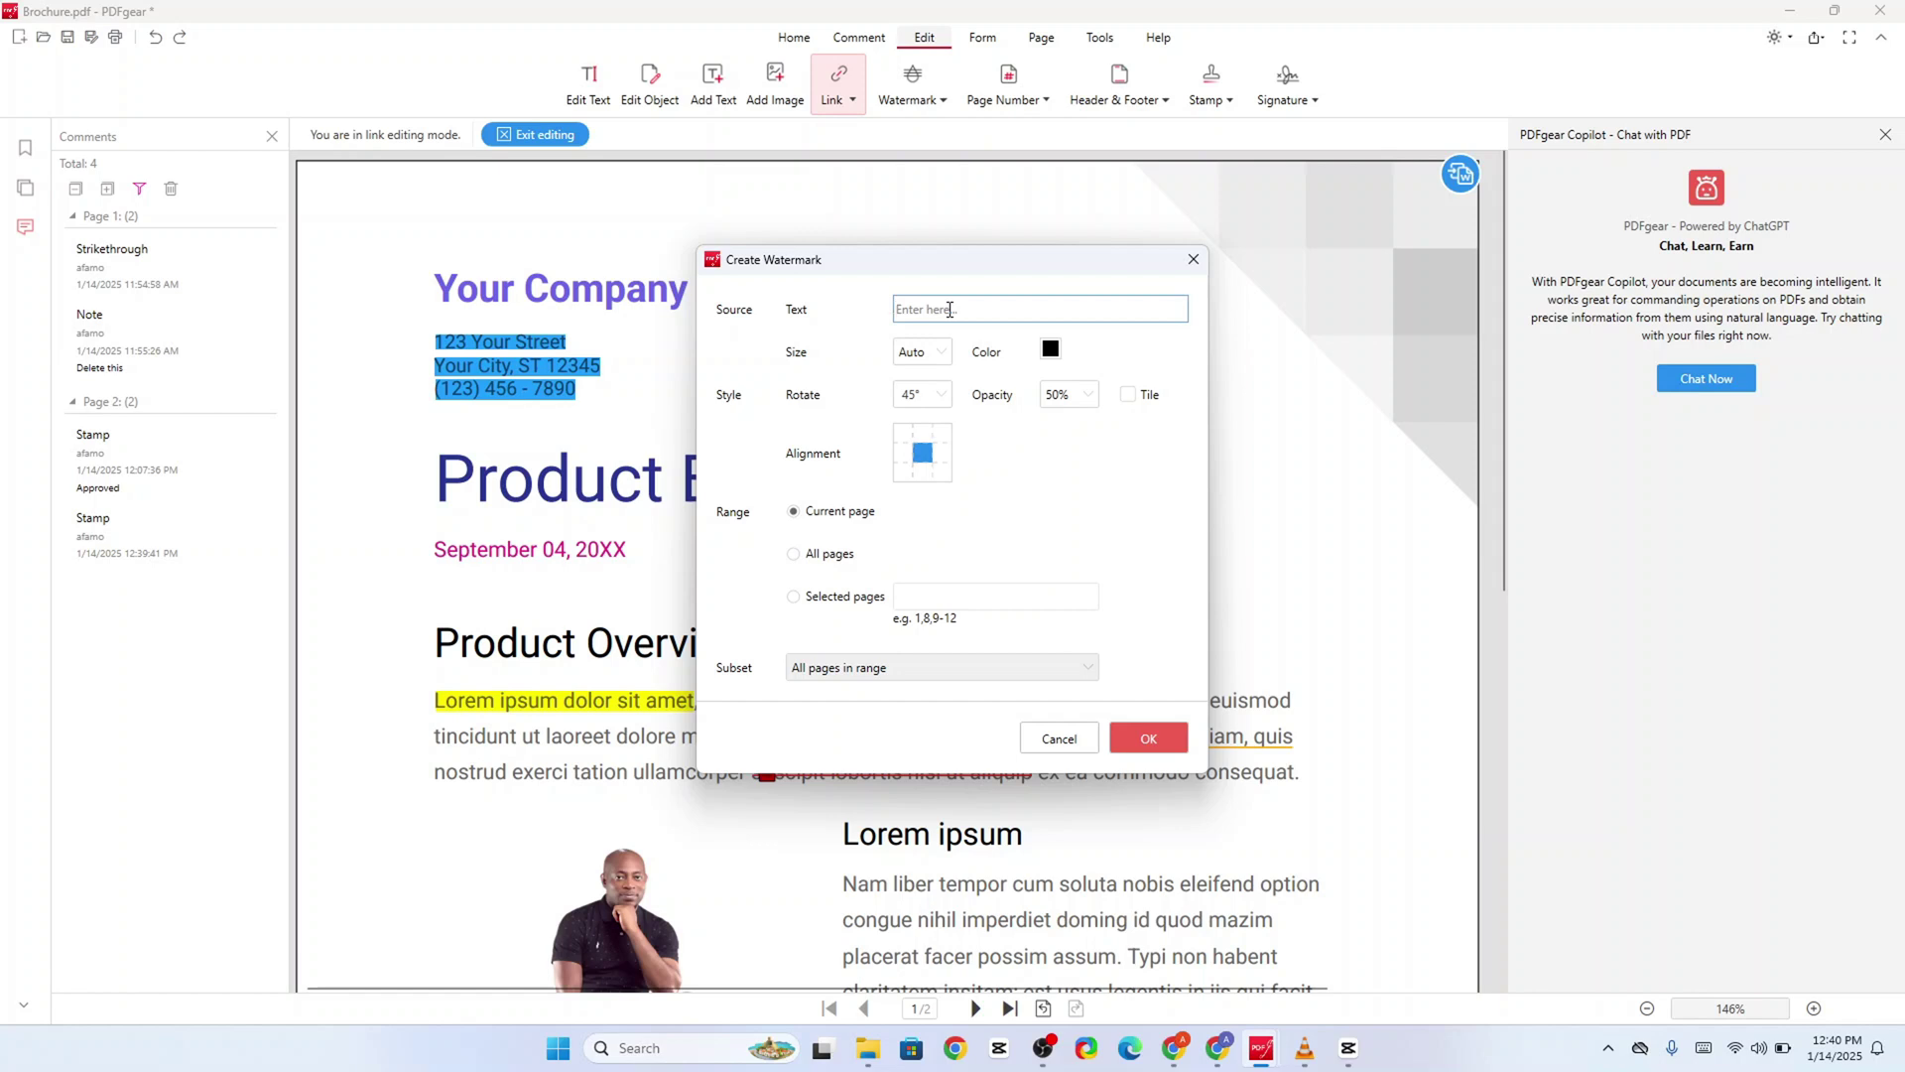
{"action": "type", "text": "Afam's File"}
{"action": "left_click", "coordinate": [946, 357]}
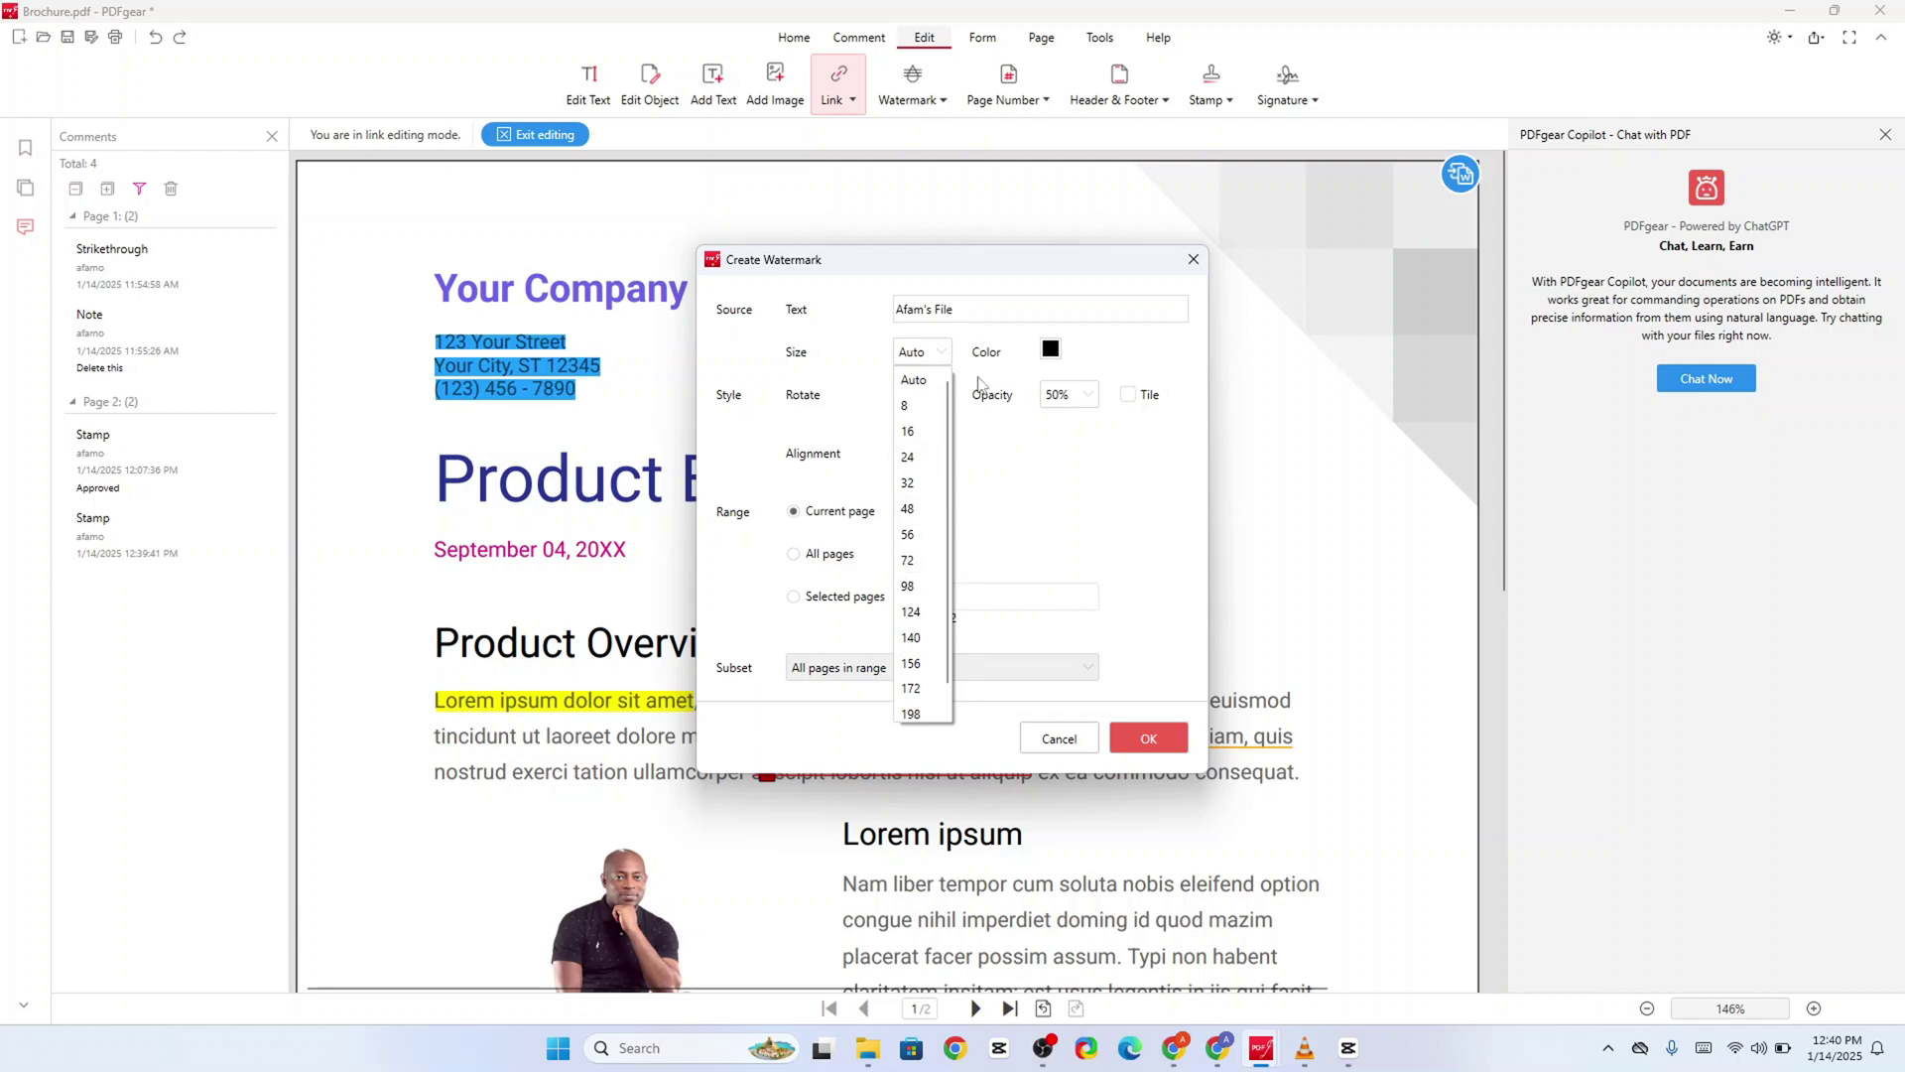
{"action": "left_click", "coordinate": [1118, 363]}
{"action": "left_click", "coordinate": [1052, 352]}
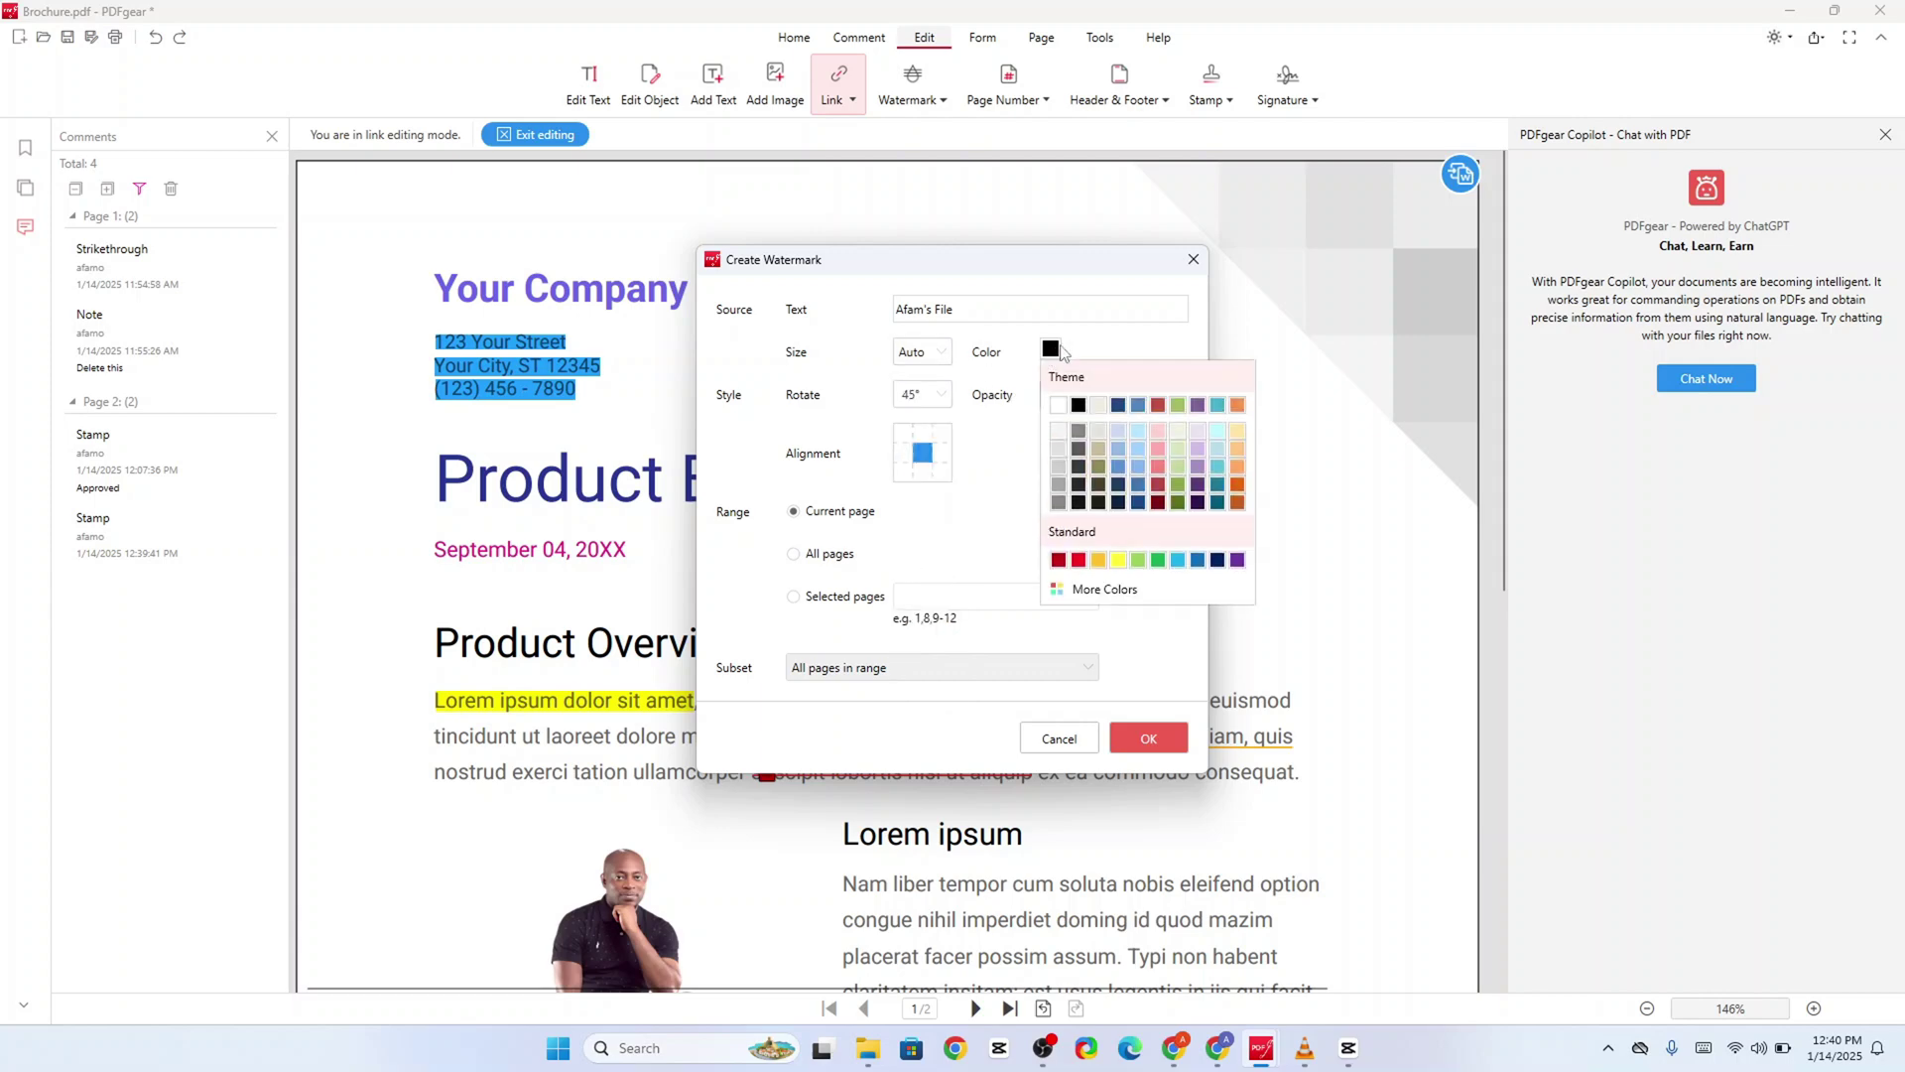
{"action": "left_click", "coordinate": [998, 434]}
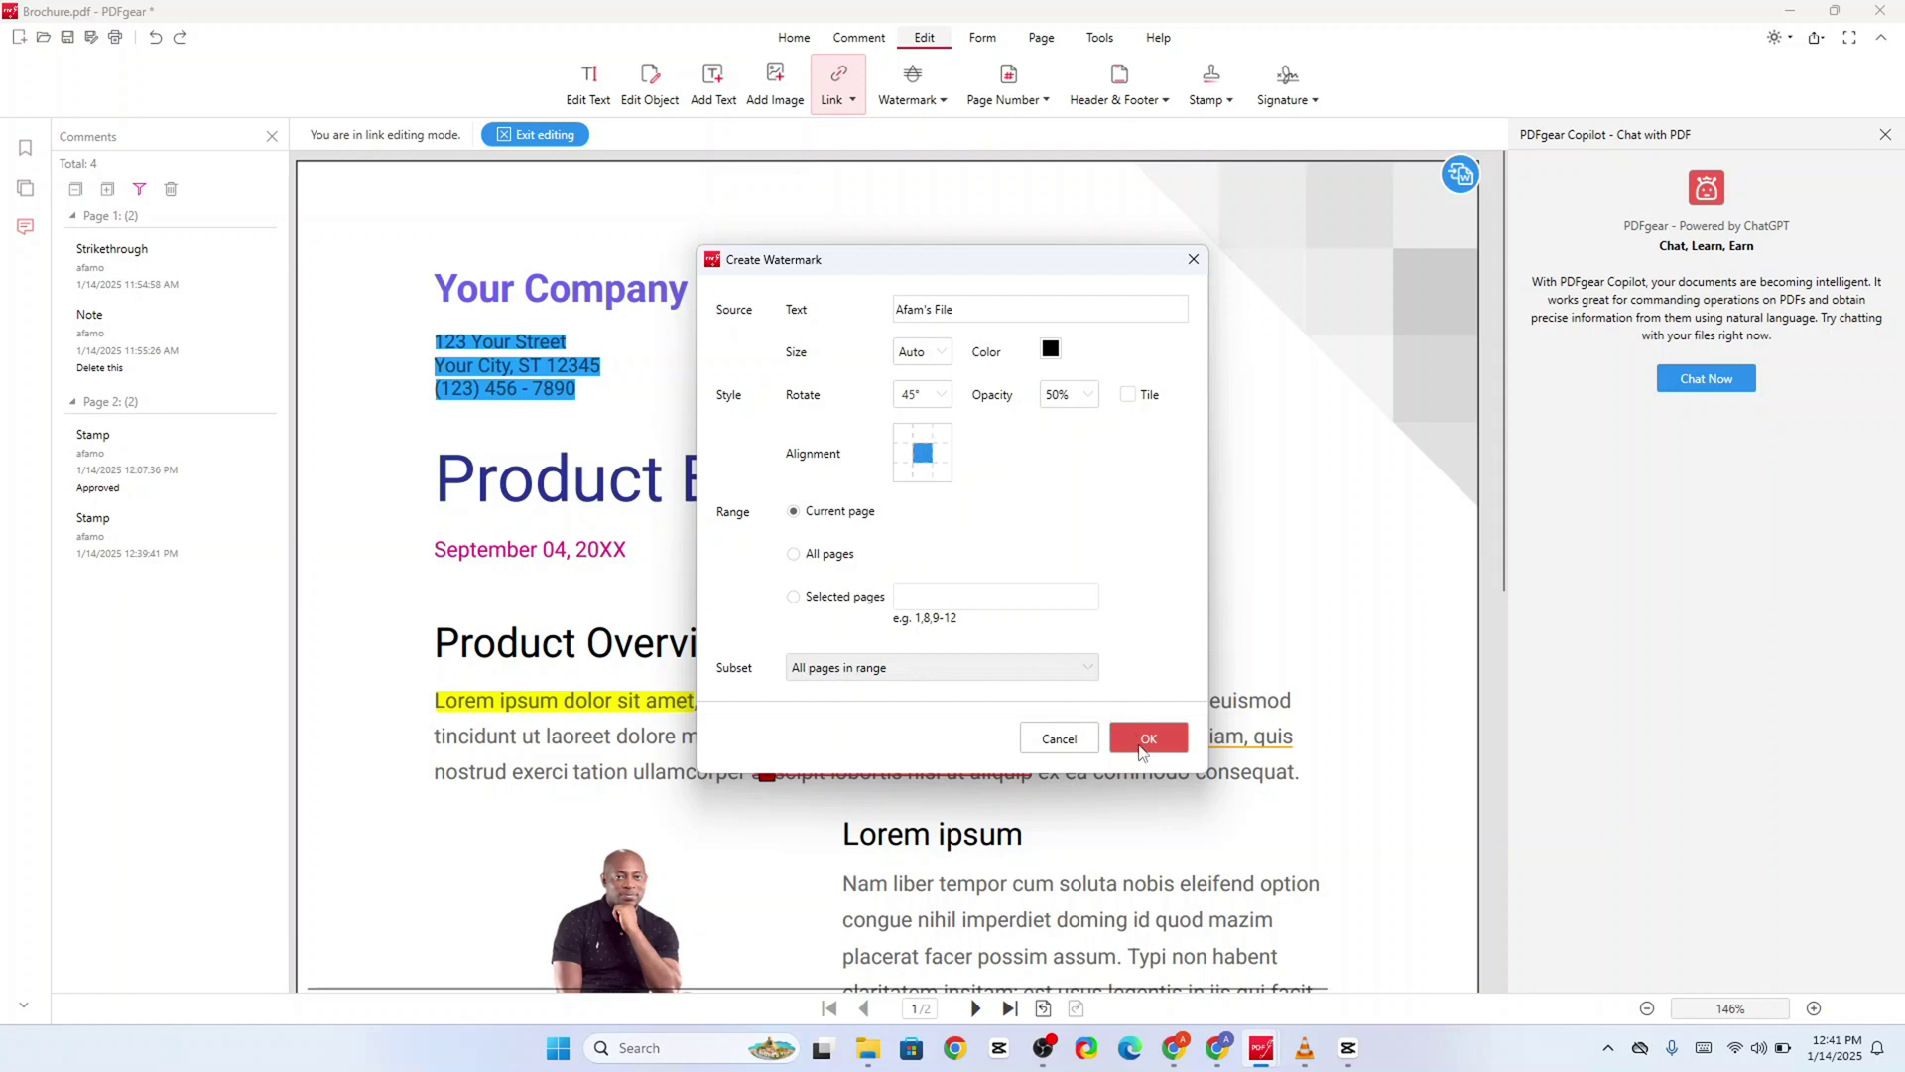
{"action": "left_click", "coordinate": [1146, 740]}
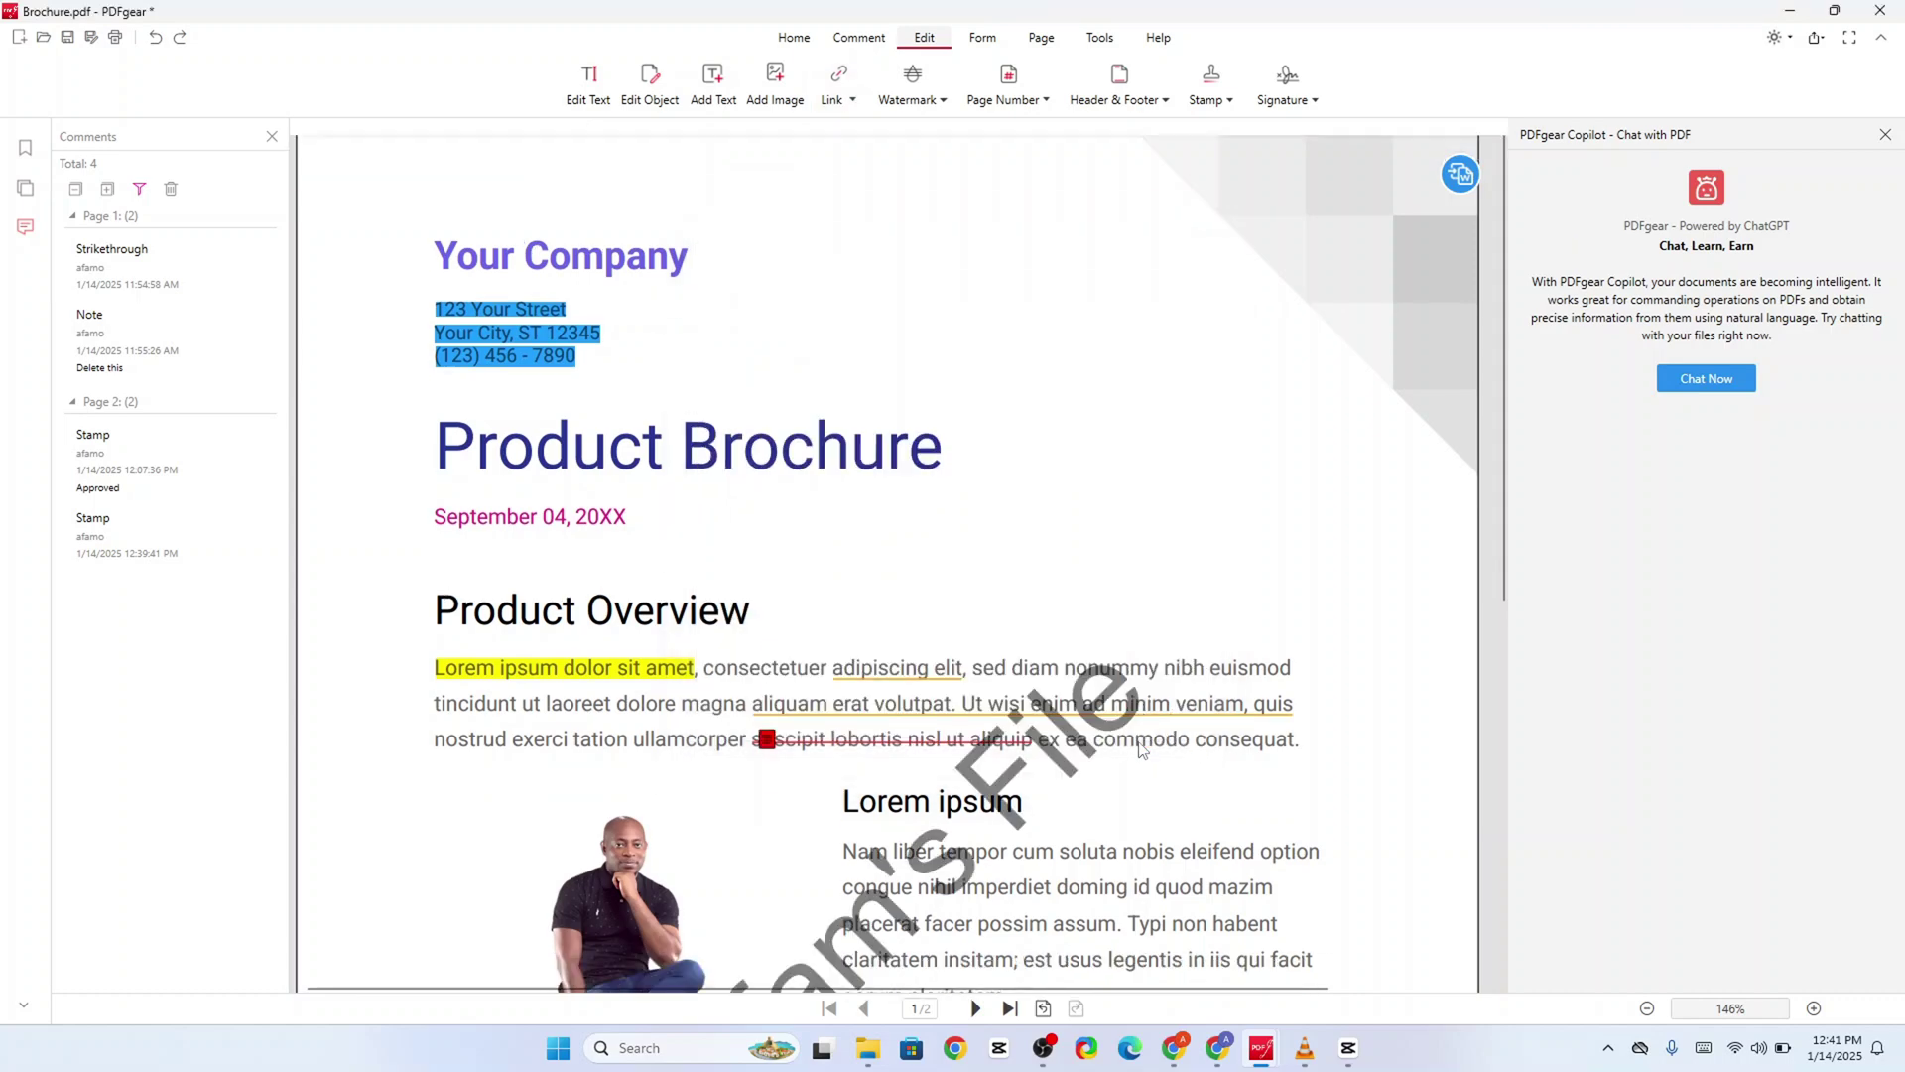
{"action": "scroll", "coordinate": [1203, 608], "scroll_direction": "down", "scroll_amount": 3}
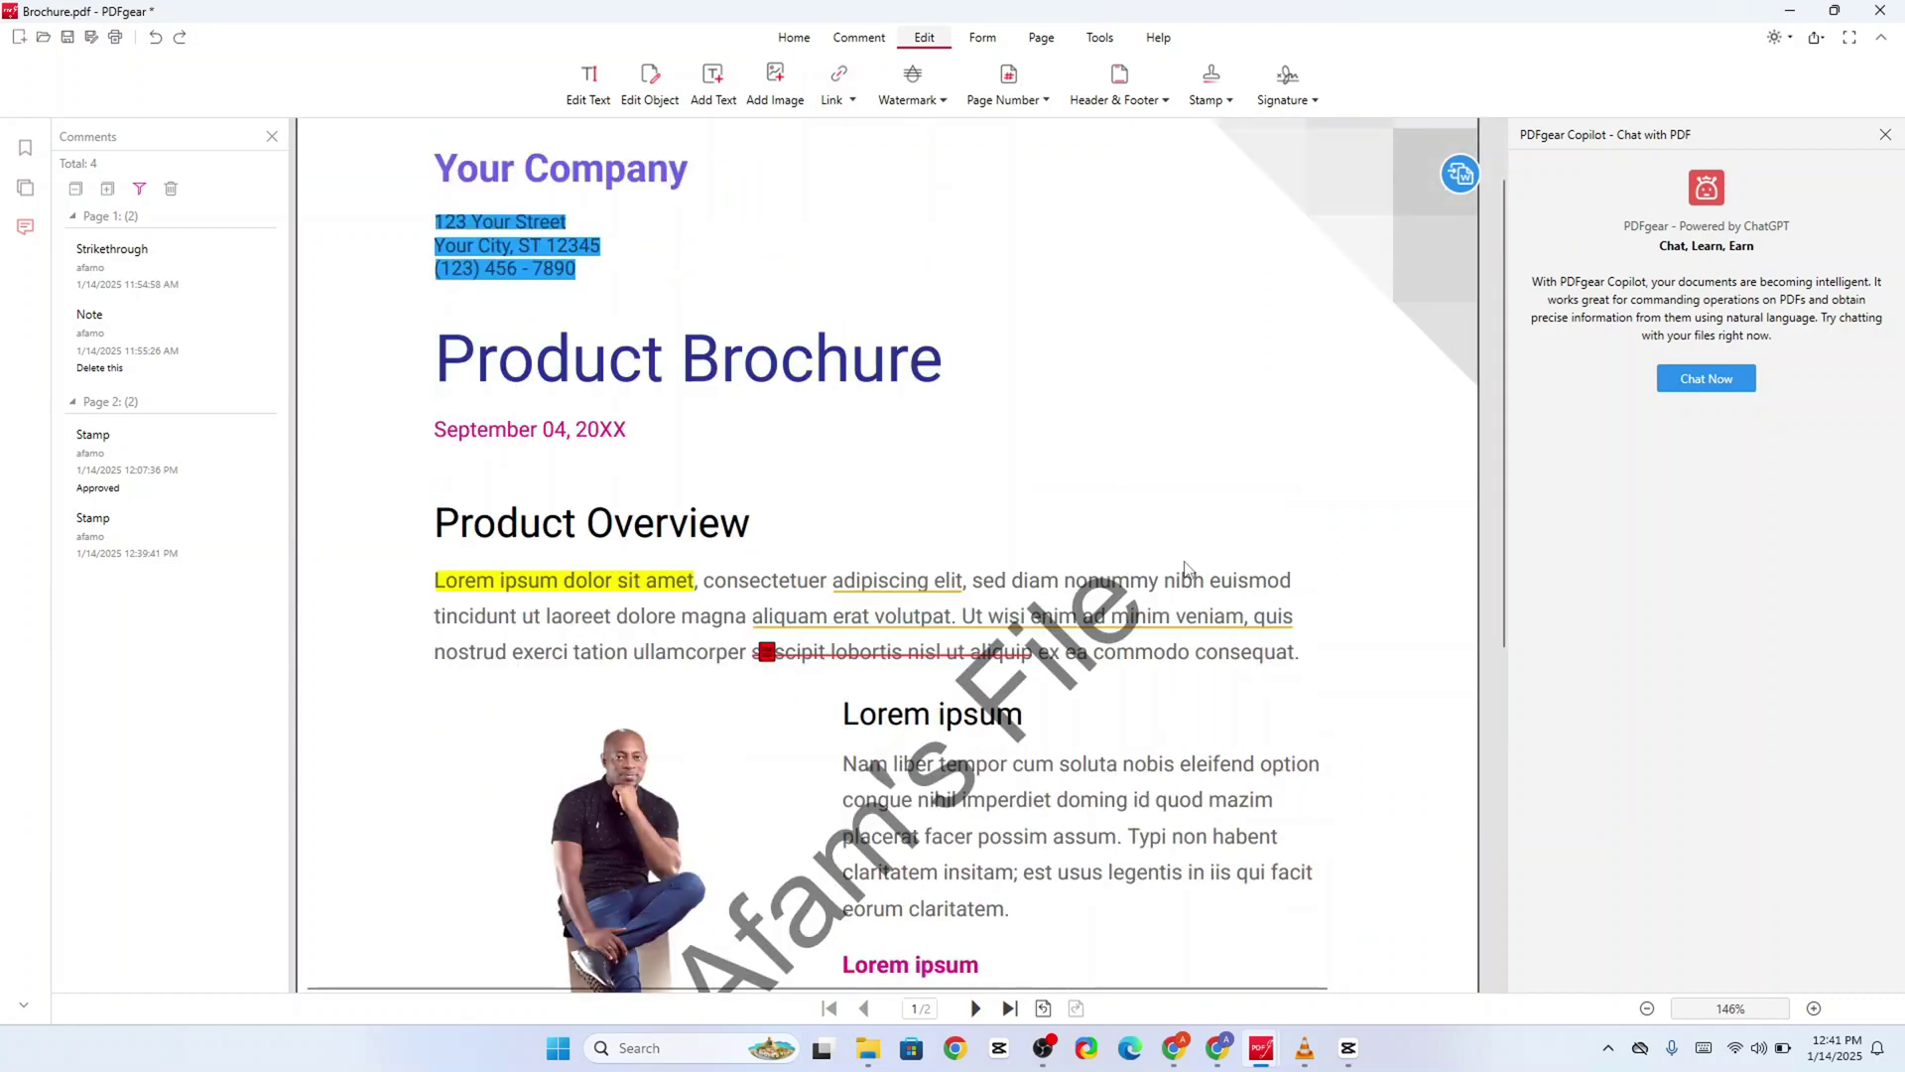
{"action": "scroll", "coordinate": [1186, 571], "scroll_direction": "up", "scroll_amount": 3}
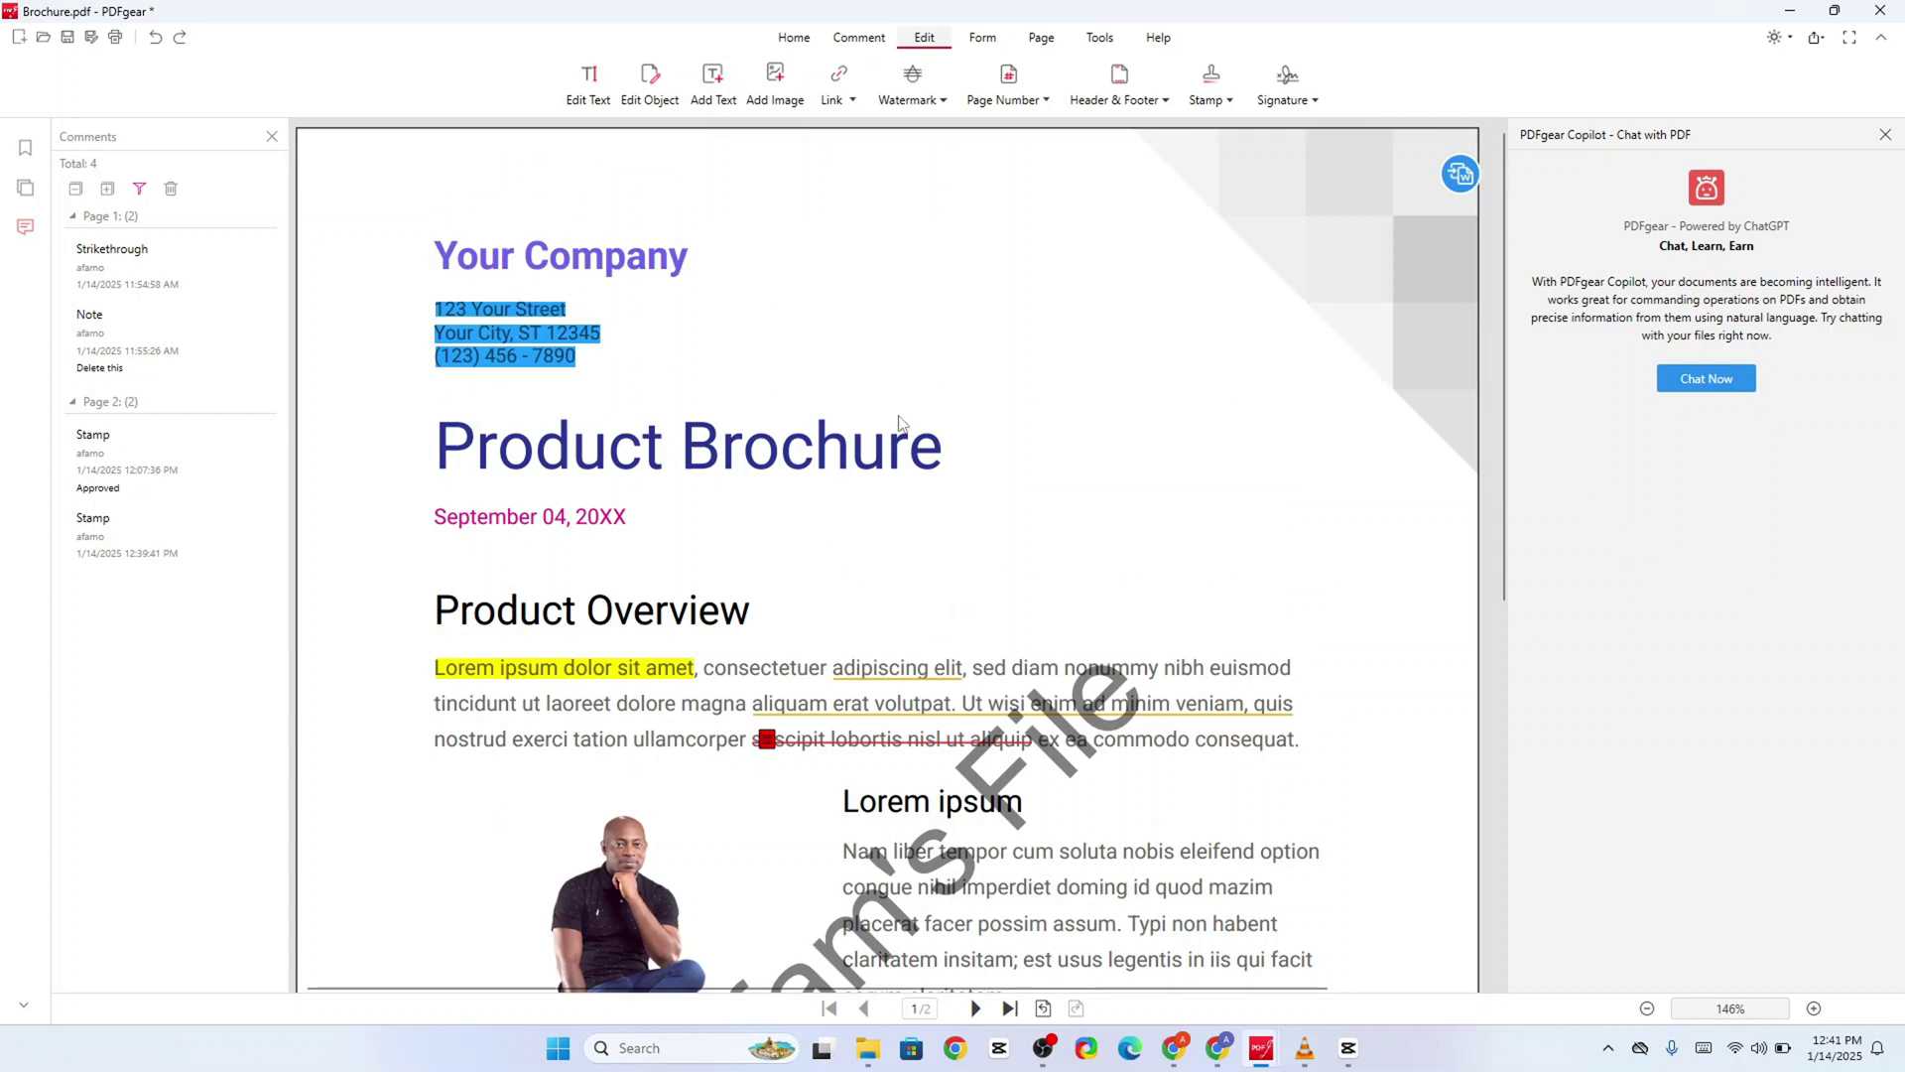
Step: Delete all watermarks from the document
{"action": "left_click", "coordinate": [921, 86]}
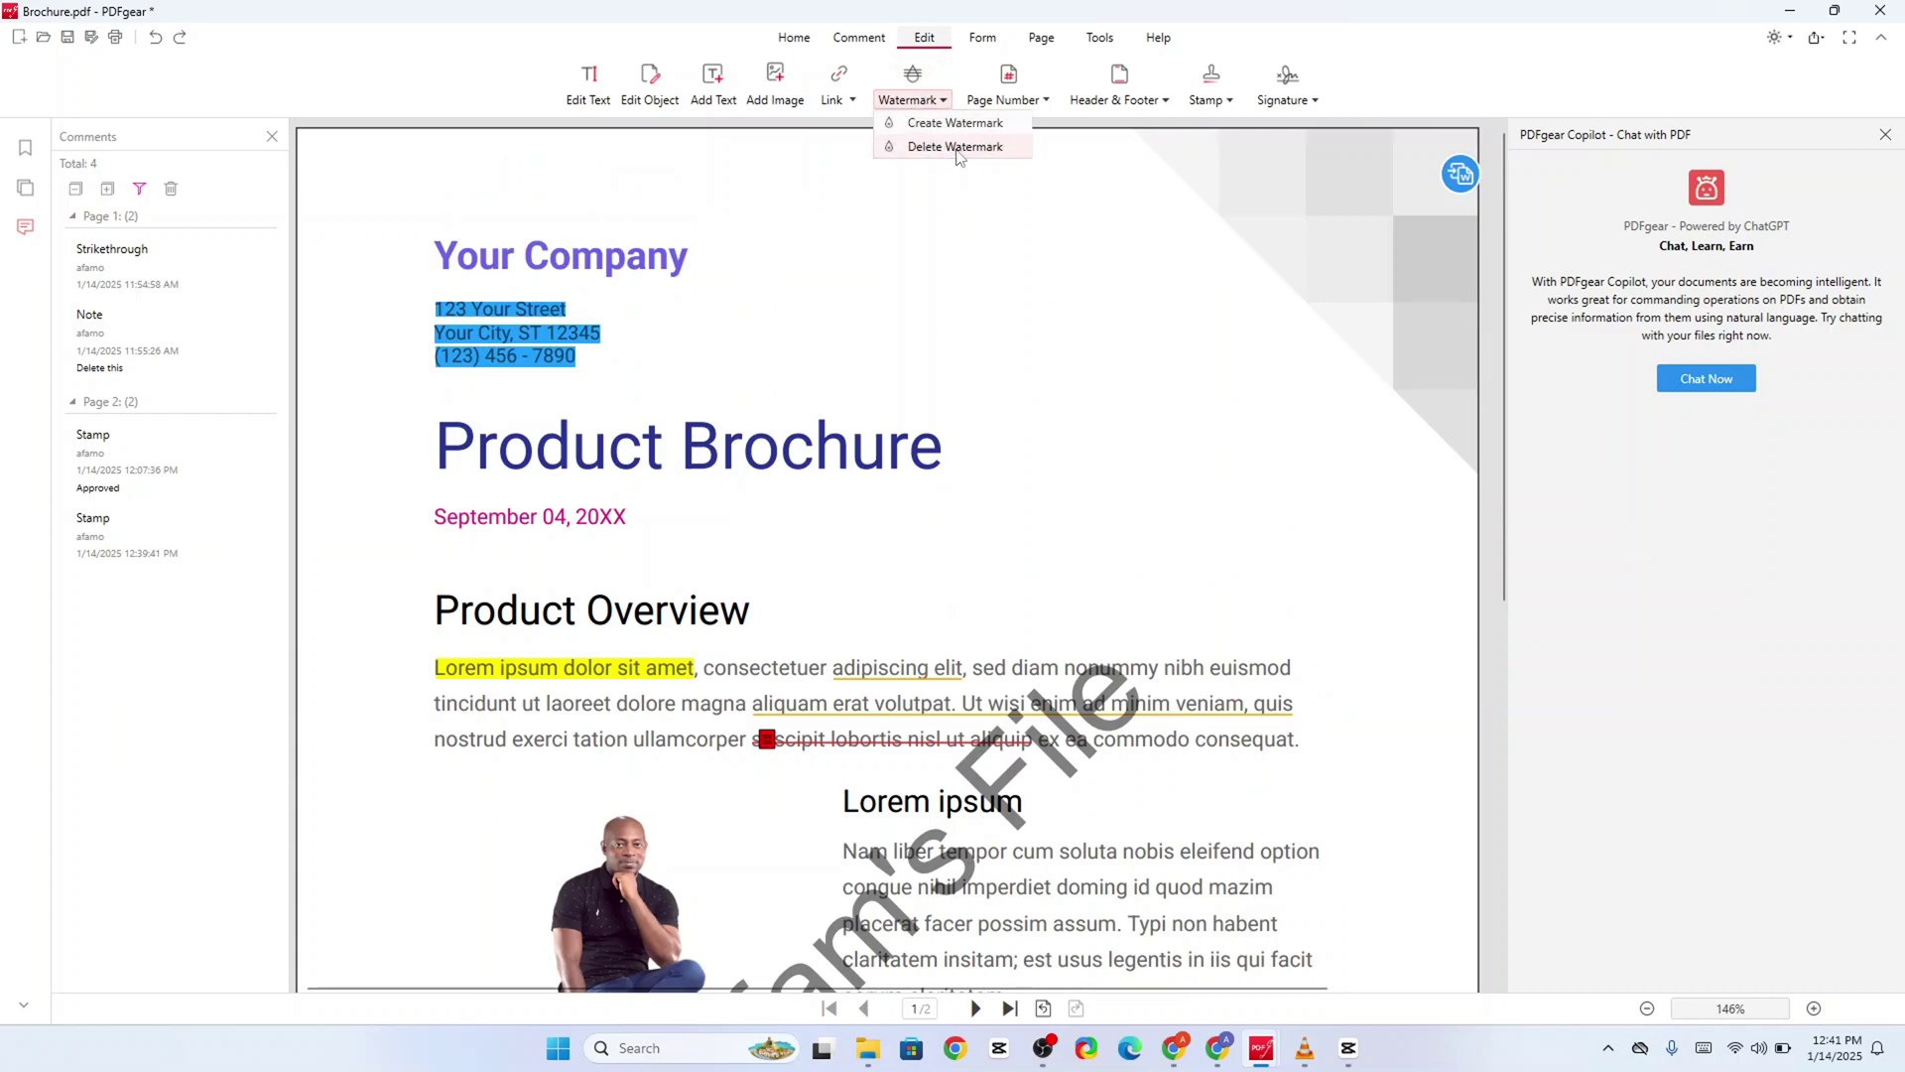
{"action": "left_click", "coordinate": [952, 151]}
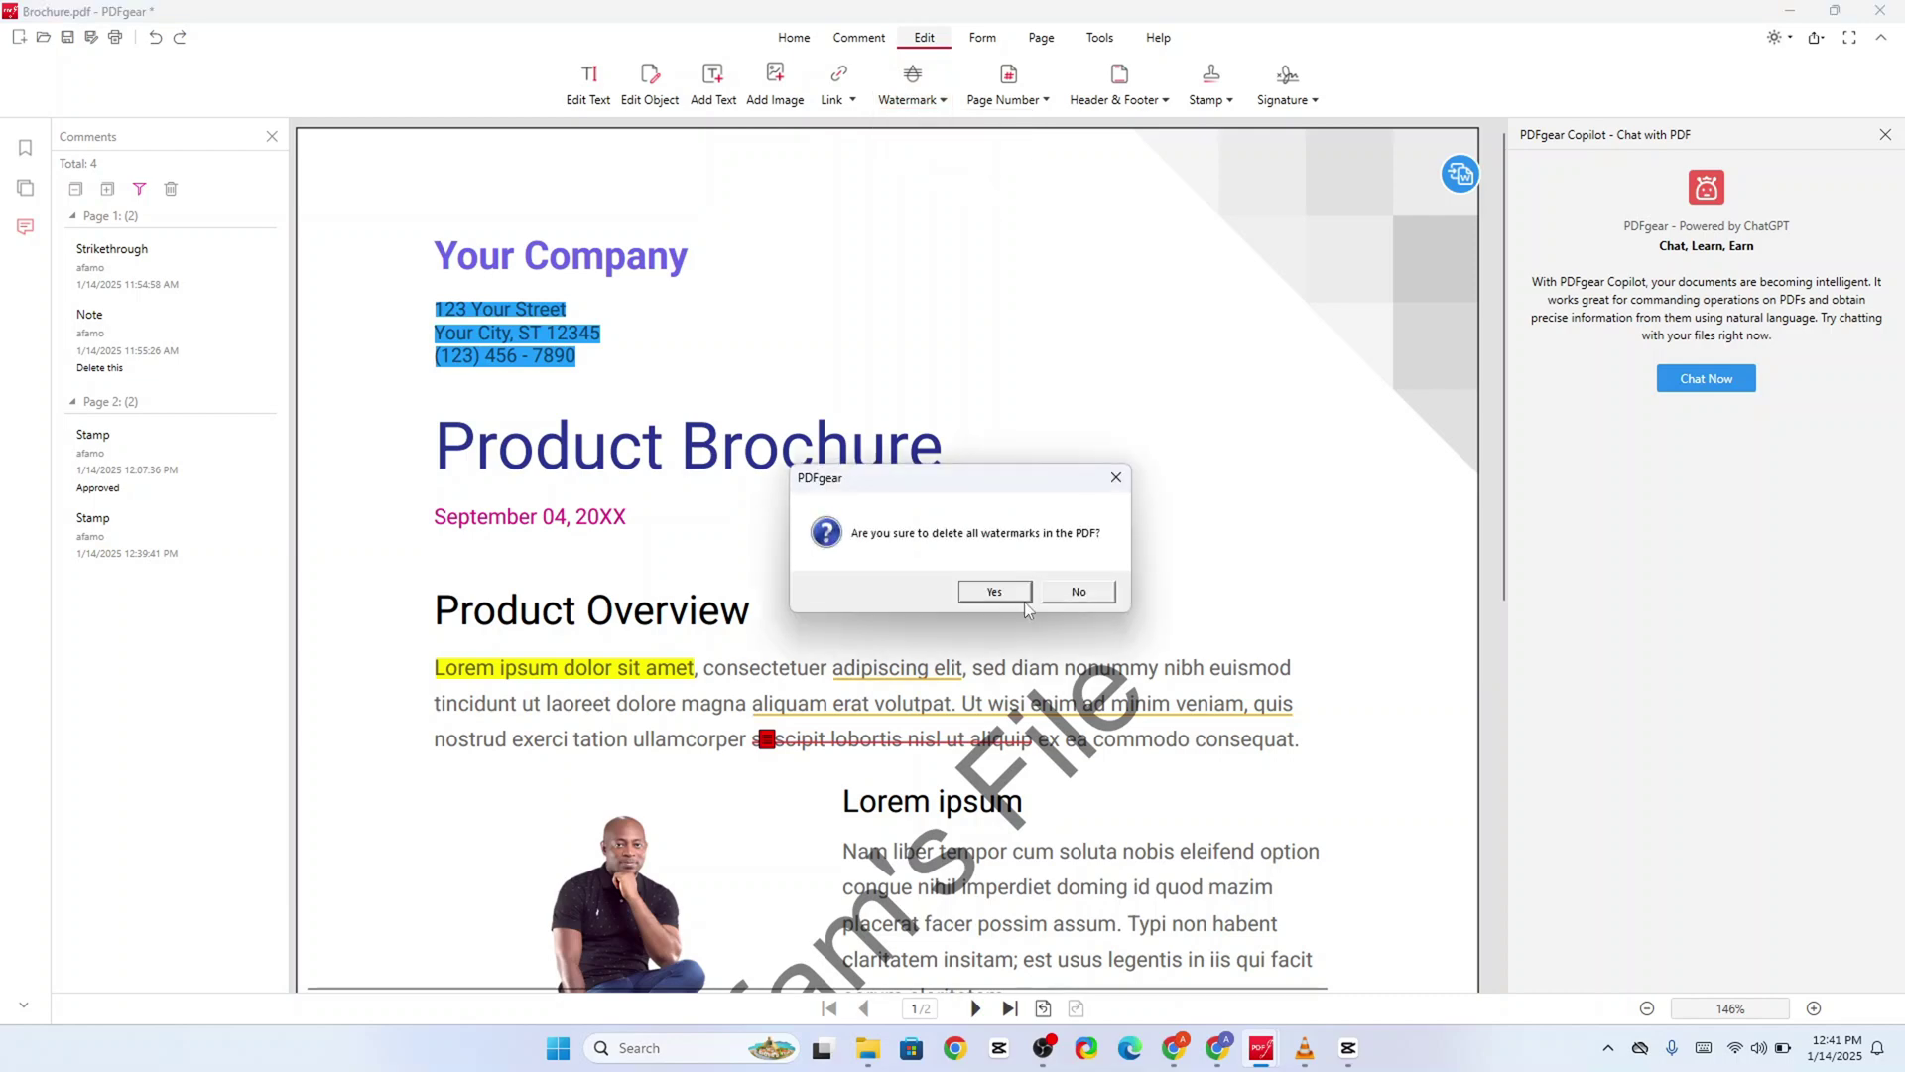
{"action": "left_click", "coordinate": [993, 587]}
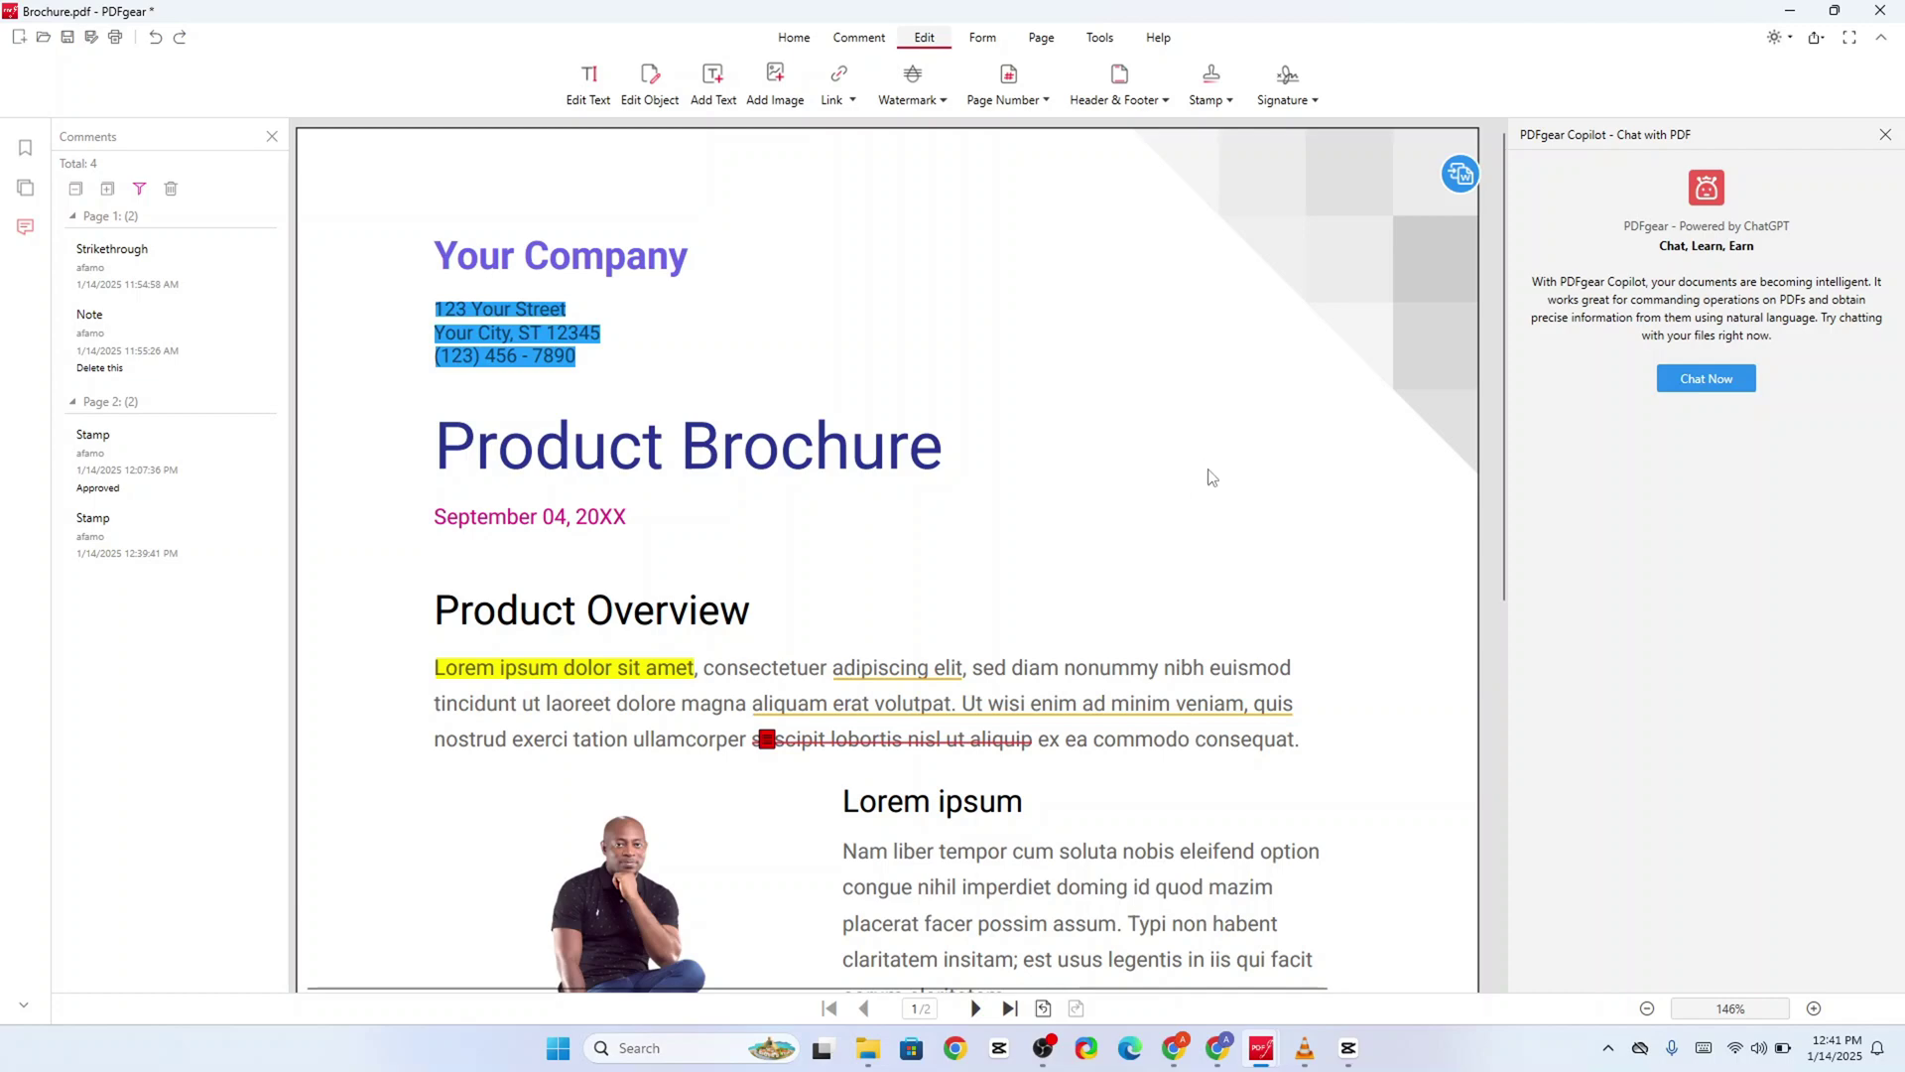
{"action": "scroll", "coordinate": [1017, 871], "scroll_direction": "down", "scroll_amount": 6}
{"action": "scroll", "coordinate": [1027, 563], "scroll_direction": "up", "scroll_amount": 6}
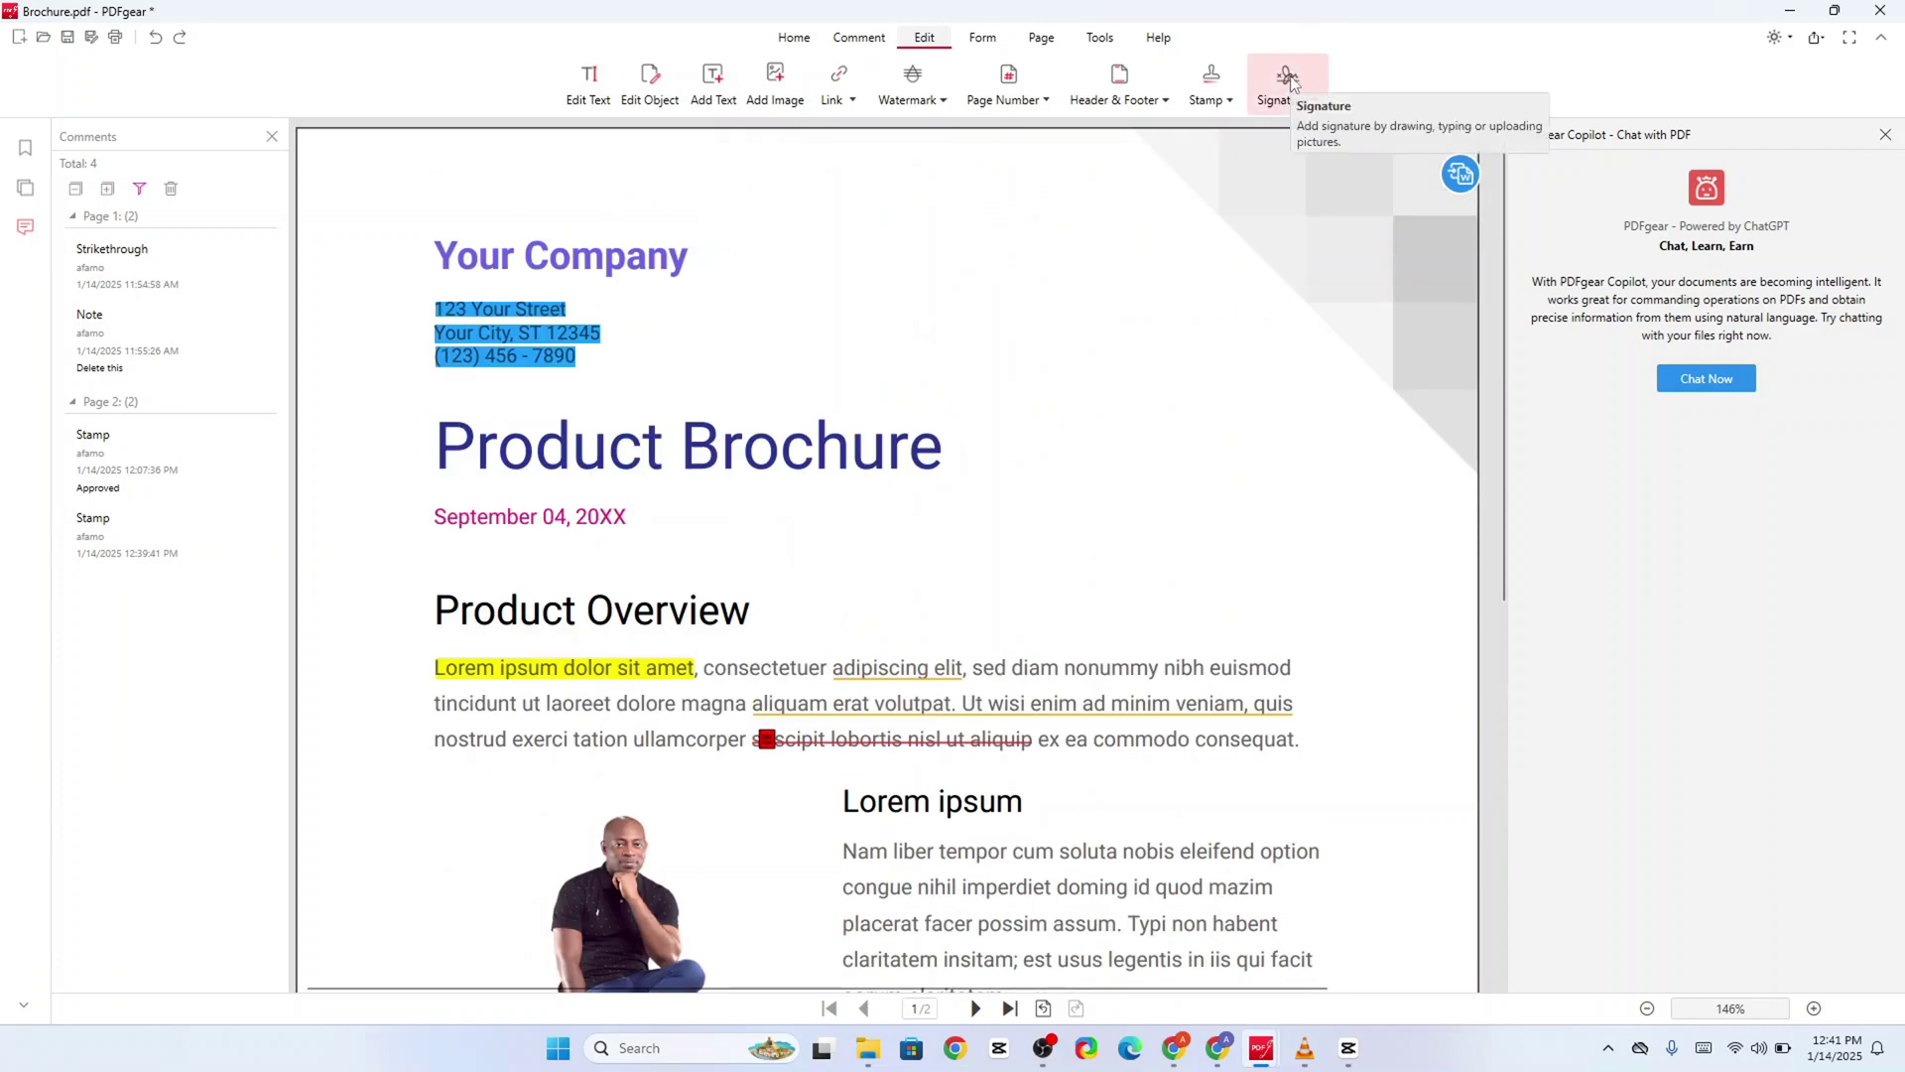
Step: Delete the old saved signature and try a hand-drawn signature, then clear it
{"action": "left_click", "coordinate": [1312, 101]}
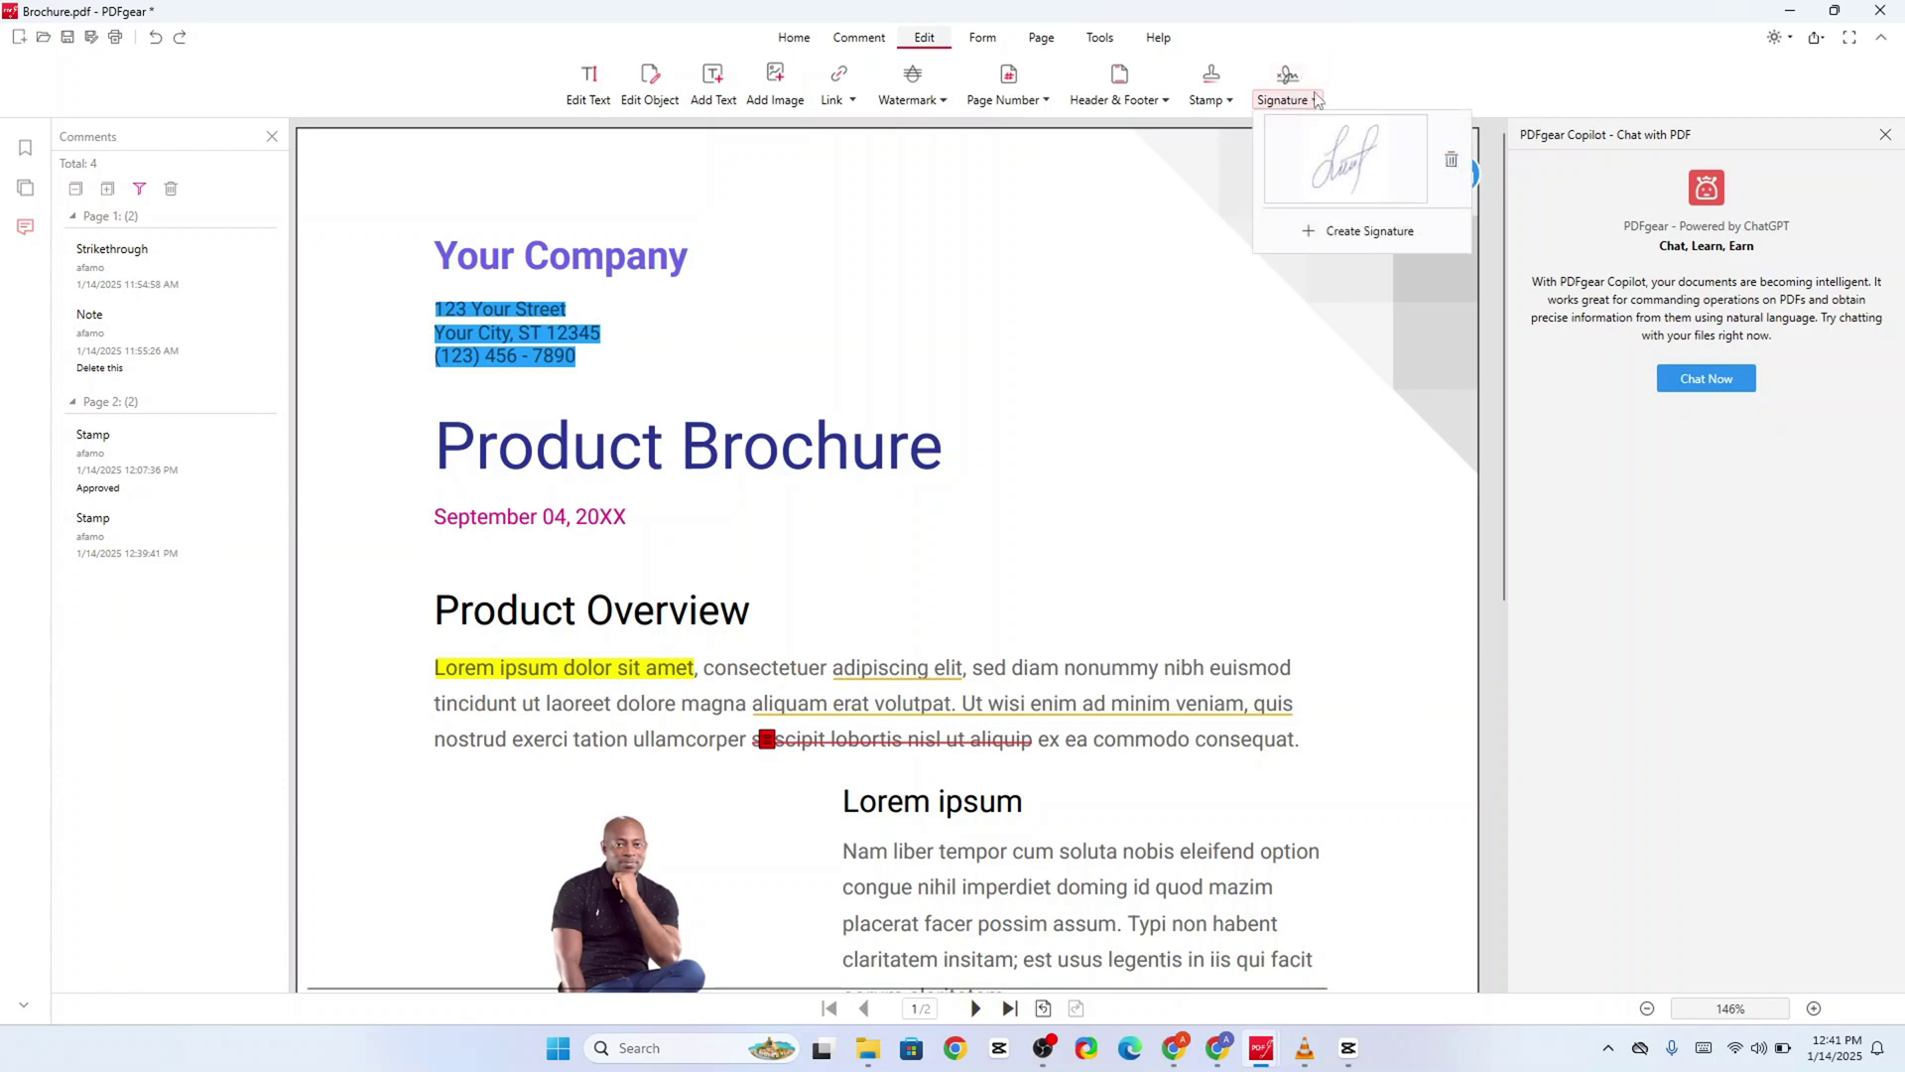
{"action": "left_click", "coordinate": [1452, 161]}
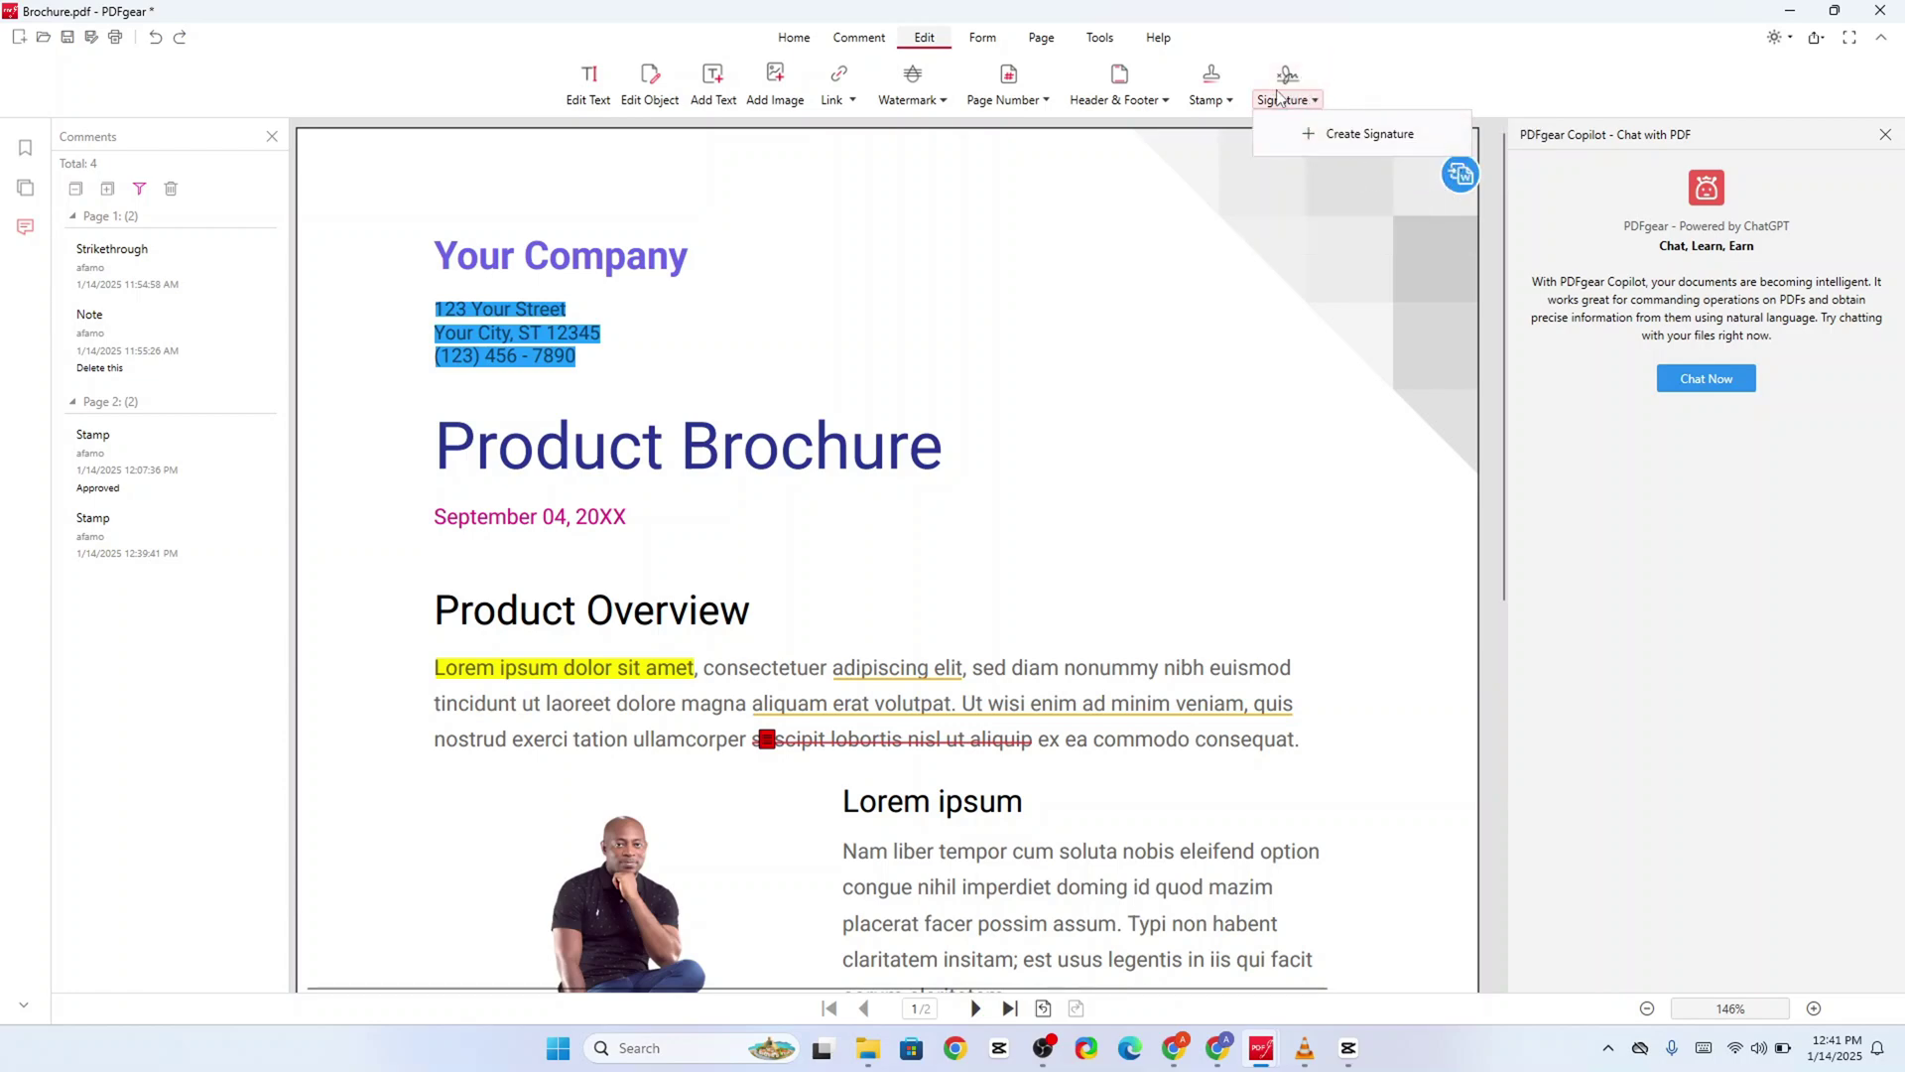
{"action": "left_click", "coordinate": [1369, 135]}
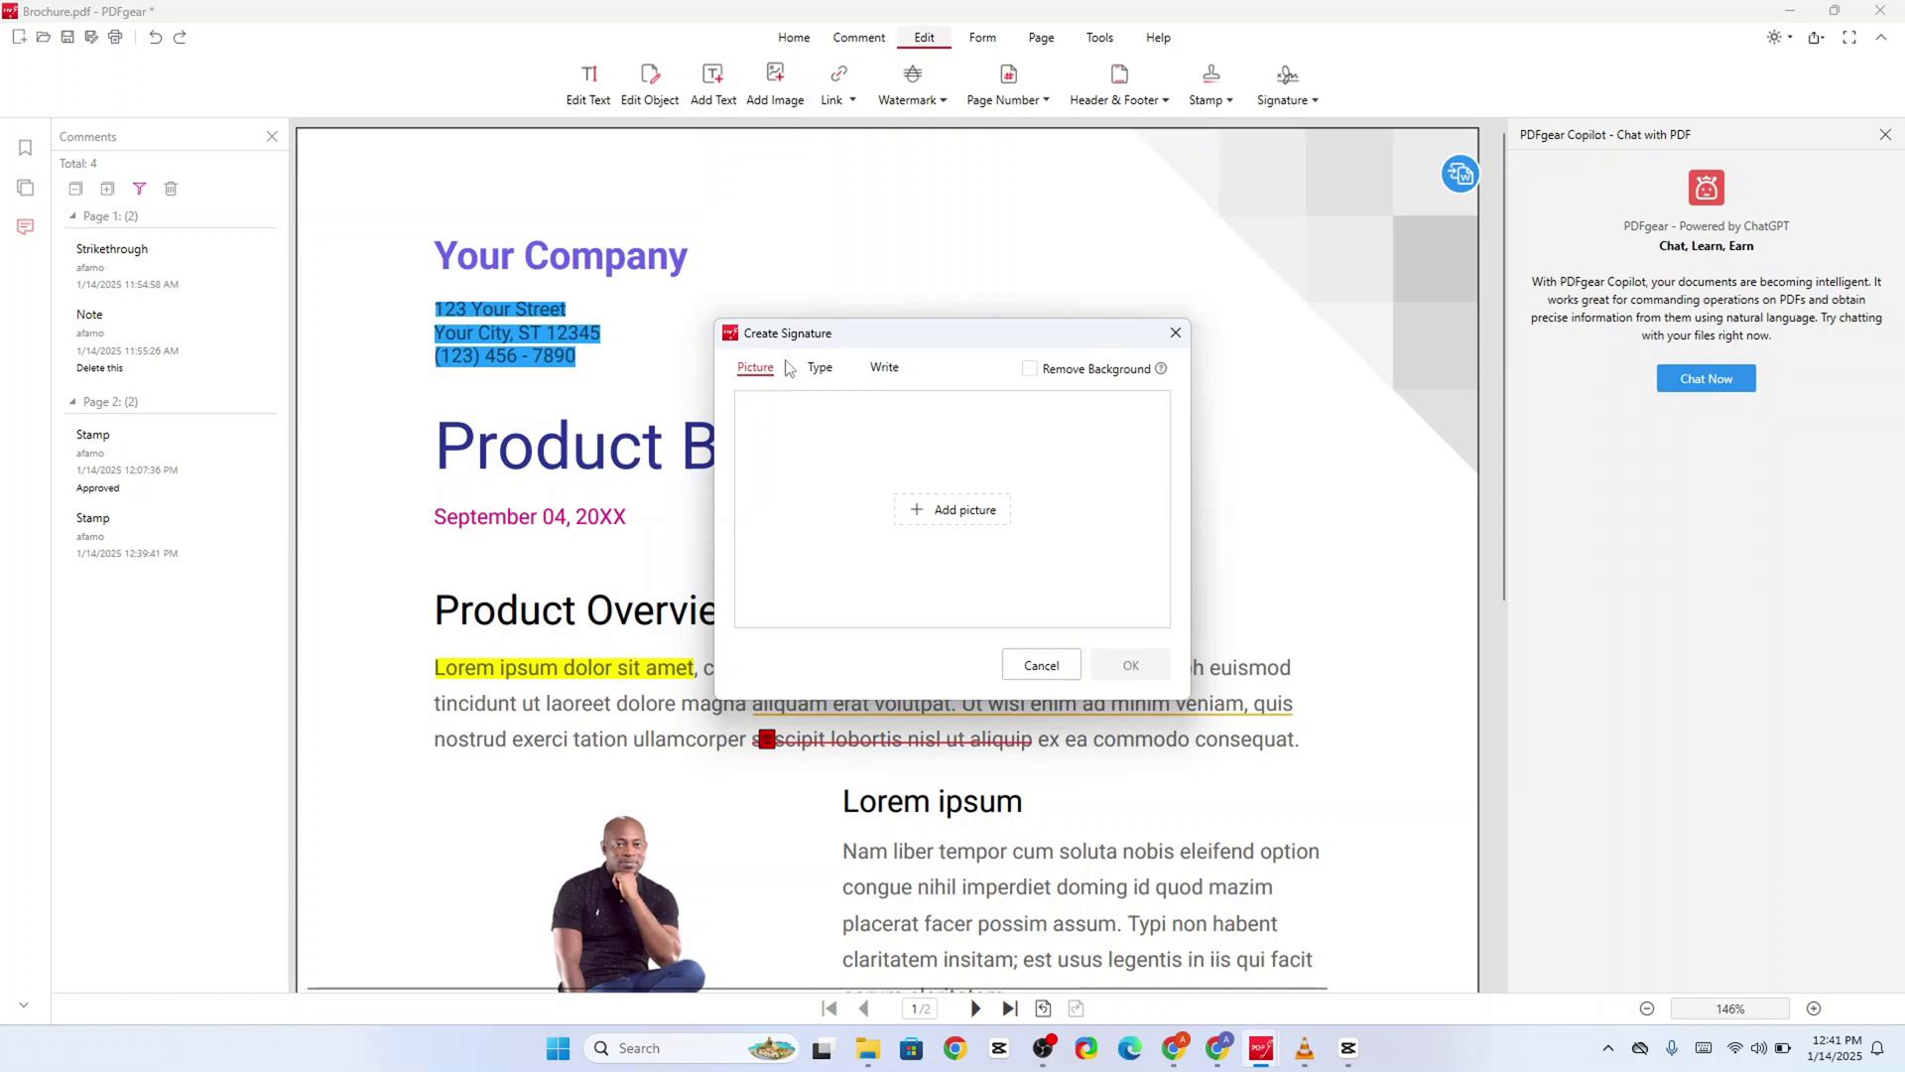
{"action": "left_click", "coordinate": [820, 368]}
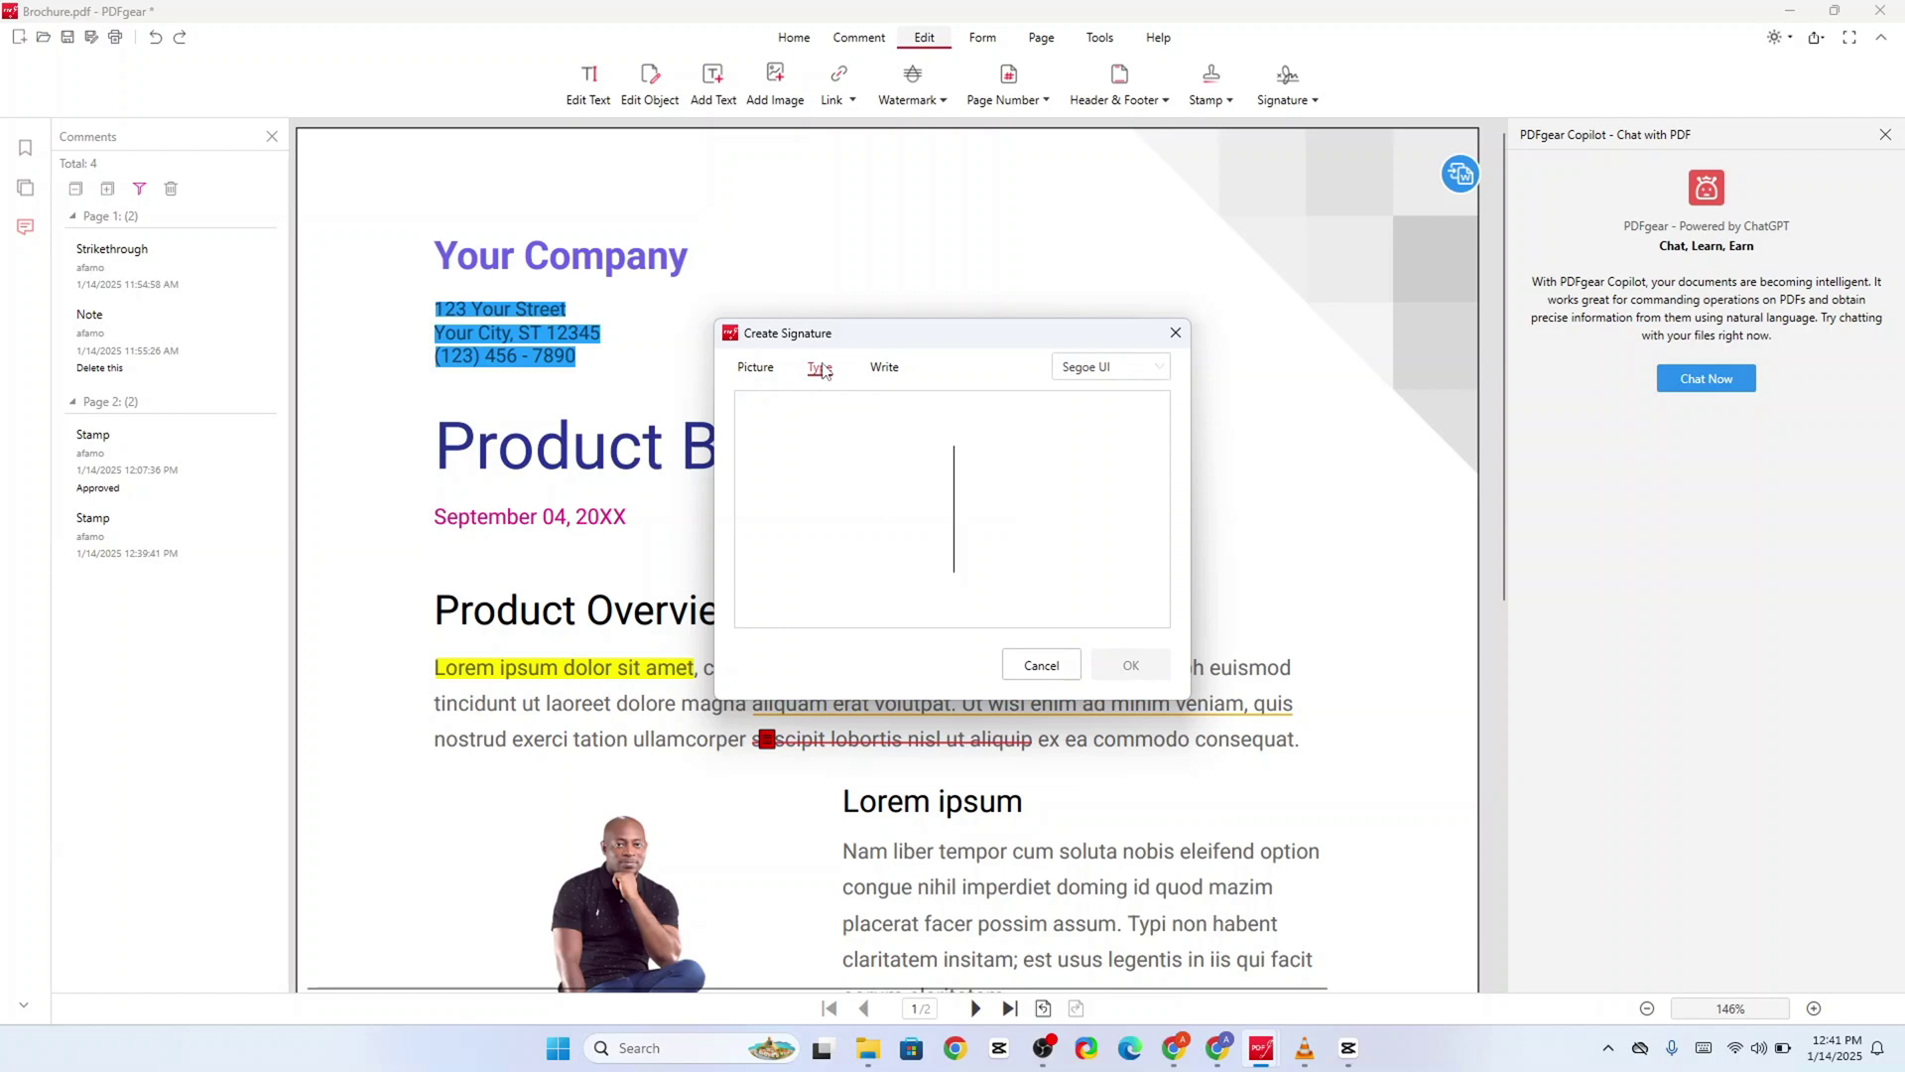
{"action": "left_click", "coordinate": [885, 369]}
{"action": "left_click_drag", "start_coordinate": [836, 476], "coordinate": [1020, 469]}
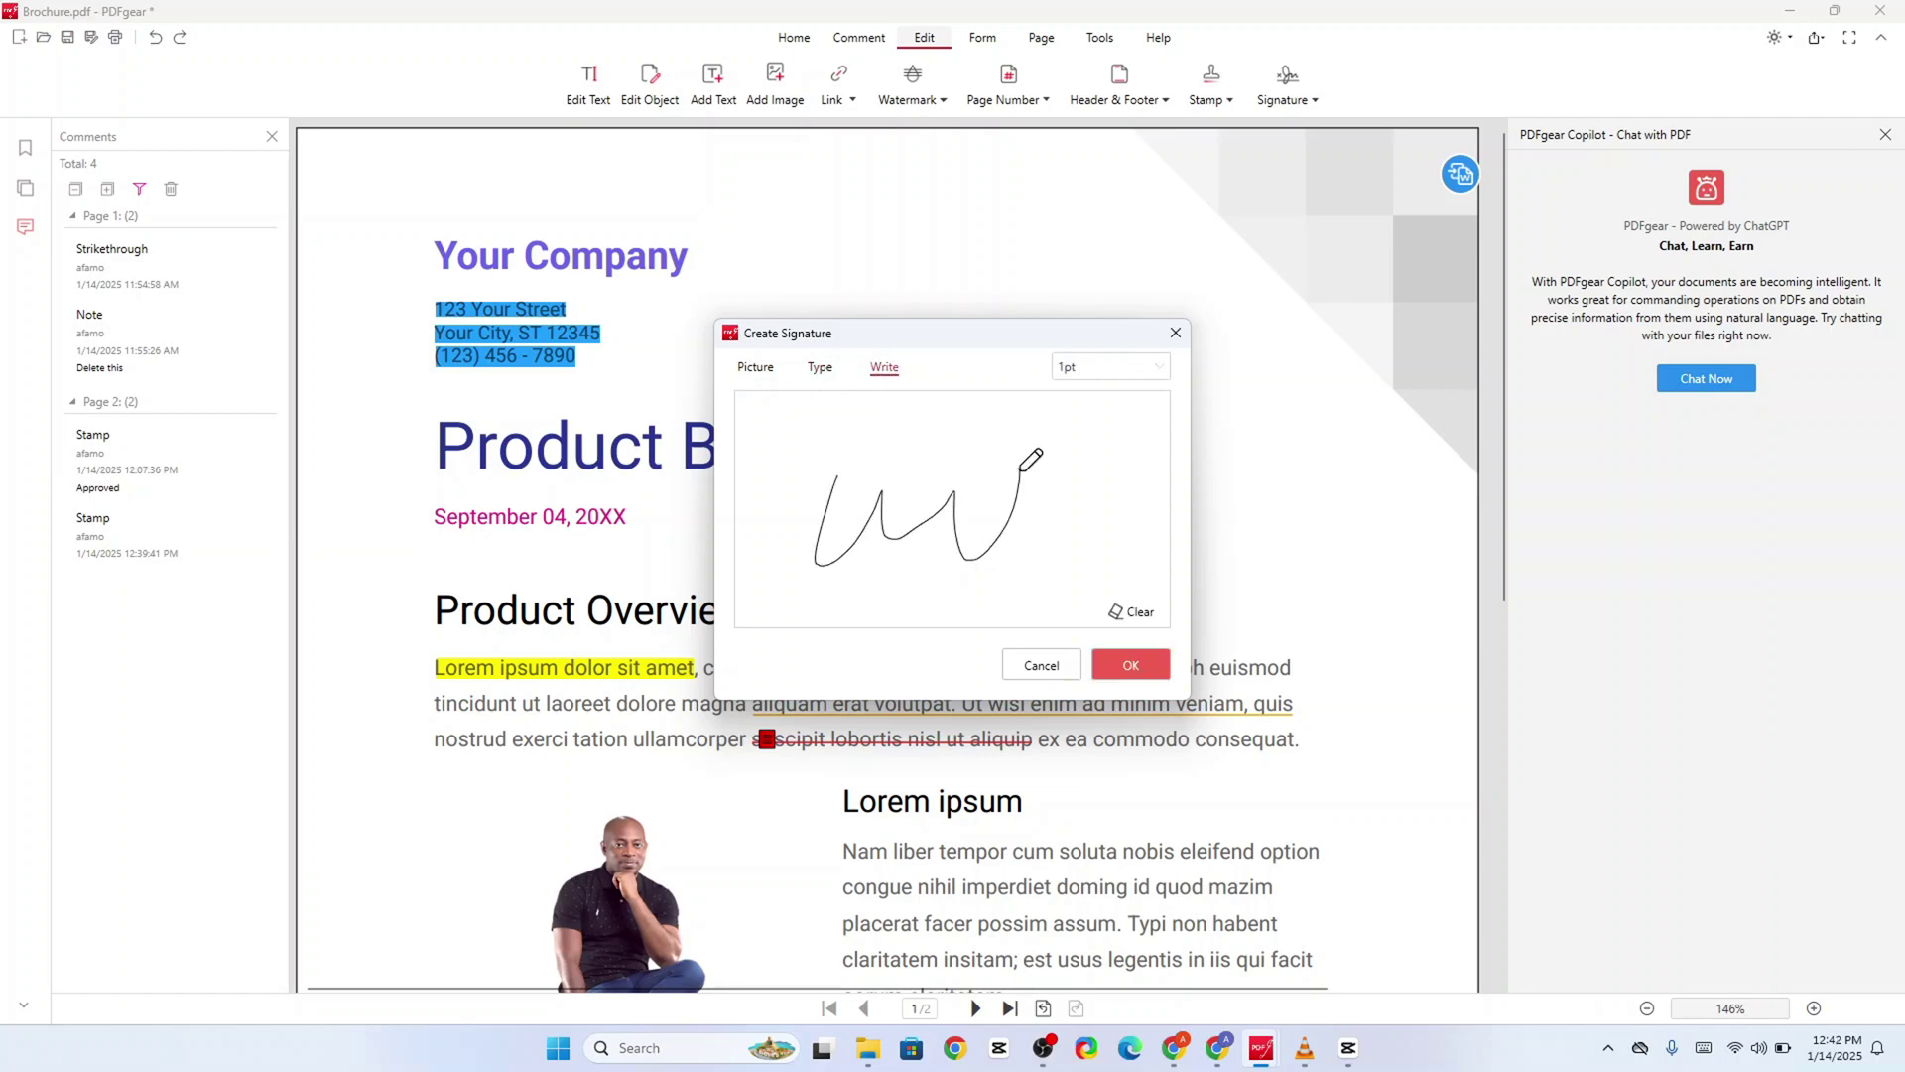
{"action": "left_click", "coordinate": [1132, 611]}
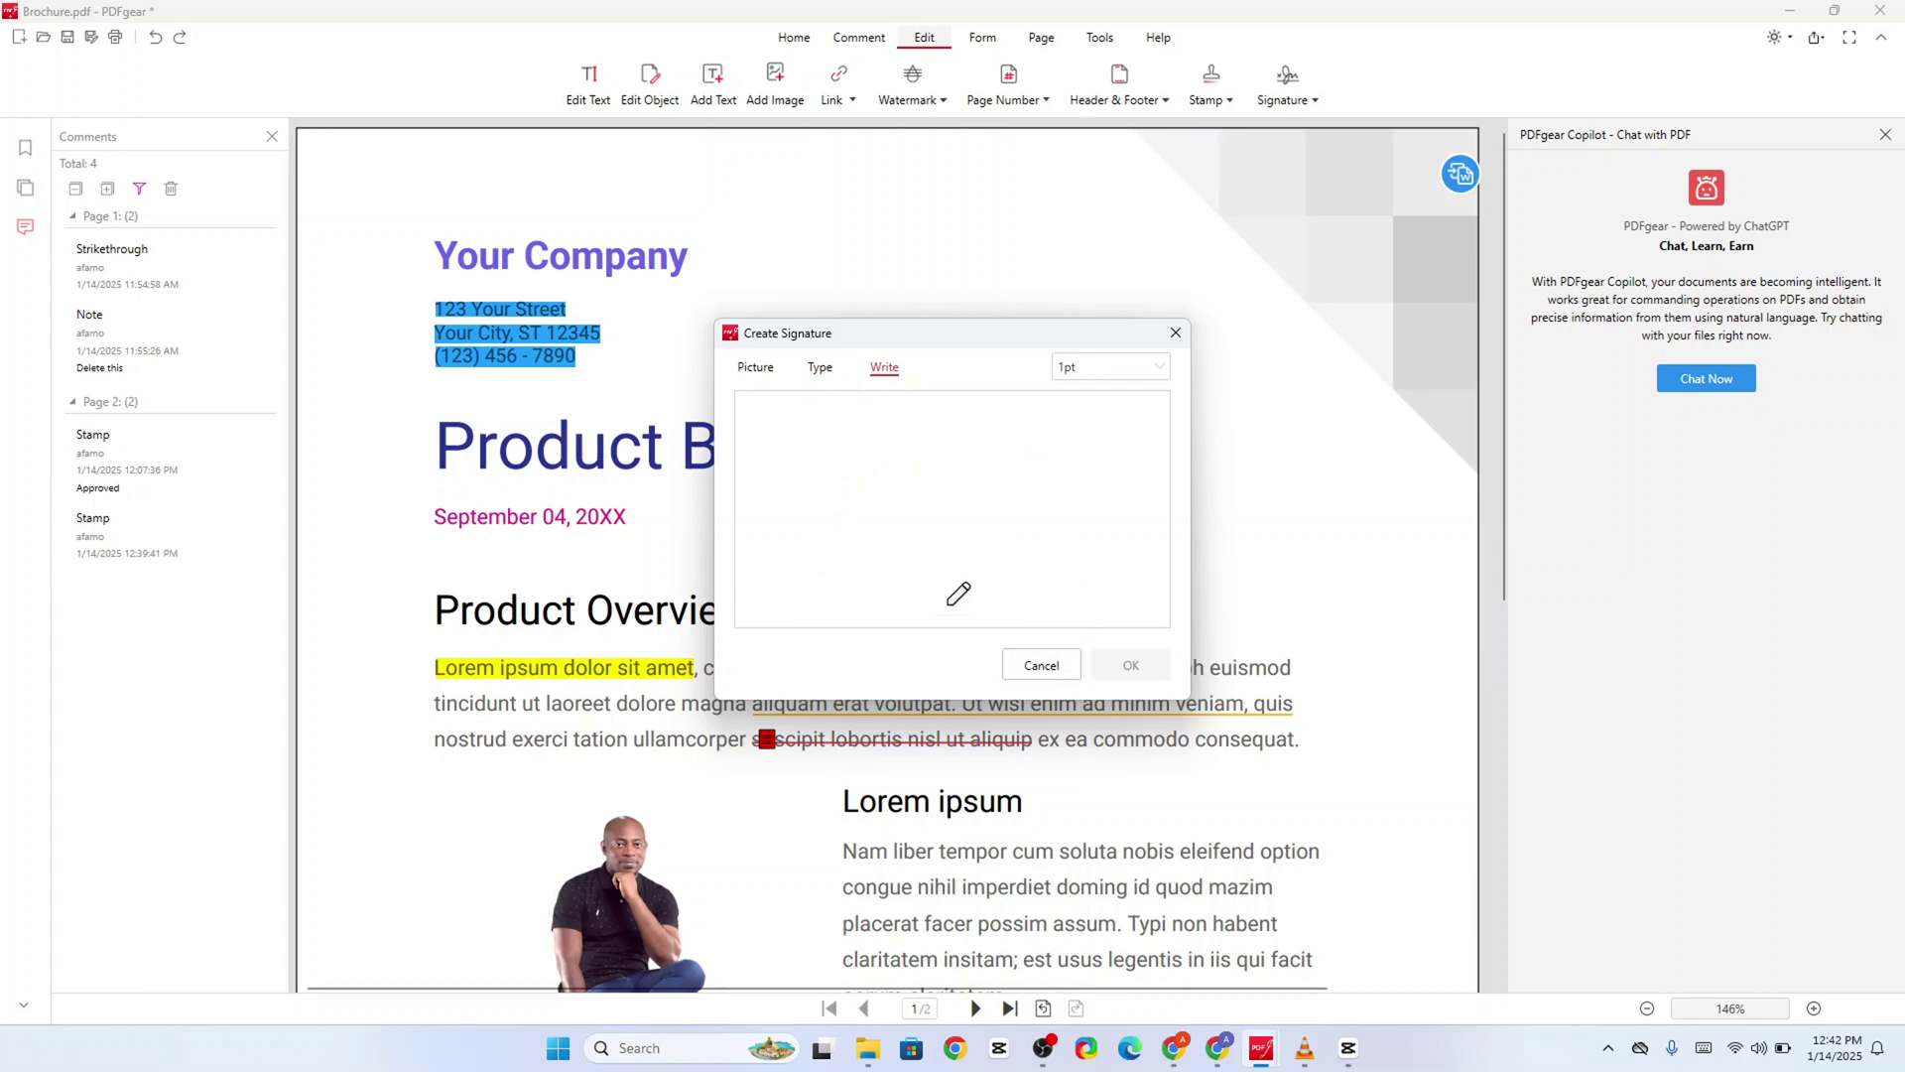
Step: Create the signature from the Signature image in Desktop\New folder
{"action": "left_click", "coordinate": [756, 367]}
{"action": "left_click", "coordinate": [945, 511]}
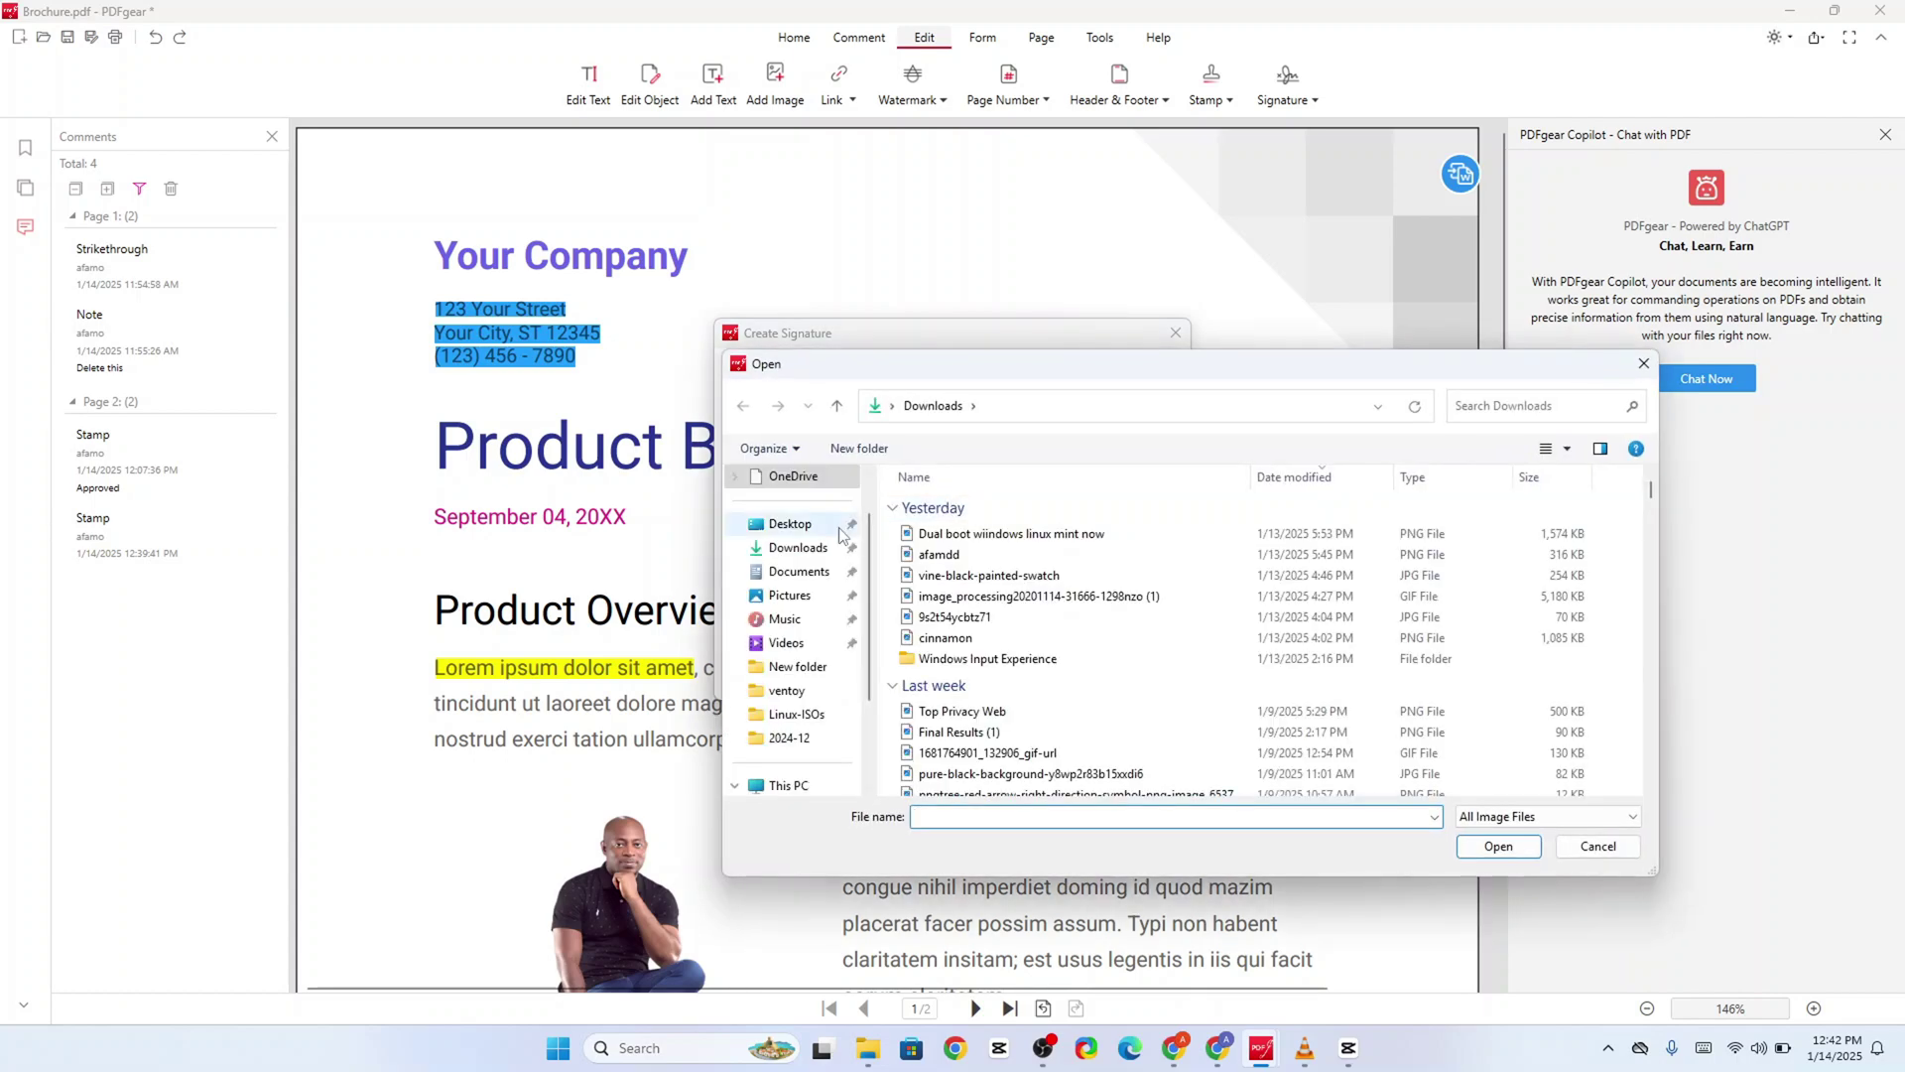
{"action": "left_click", "coordinate": [794, 524]}
{"action": "double_click", "coordinate": [941, 528]}
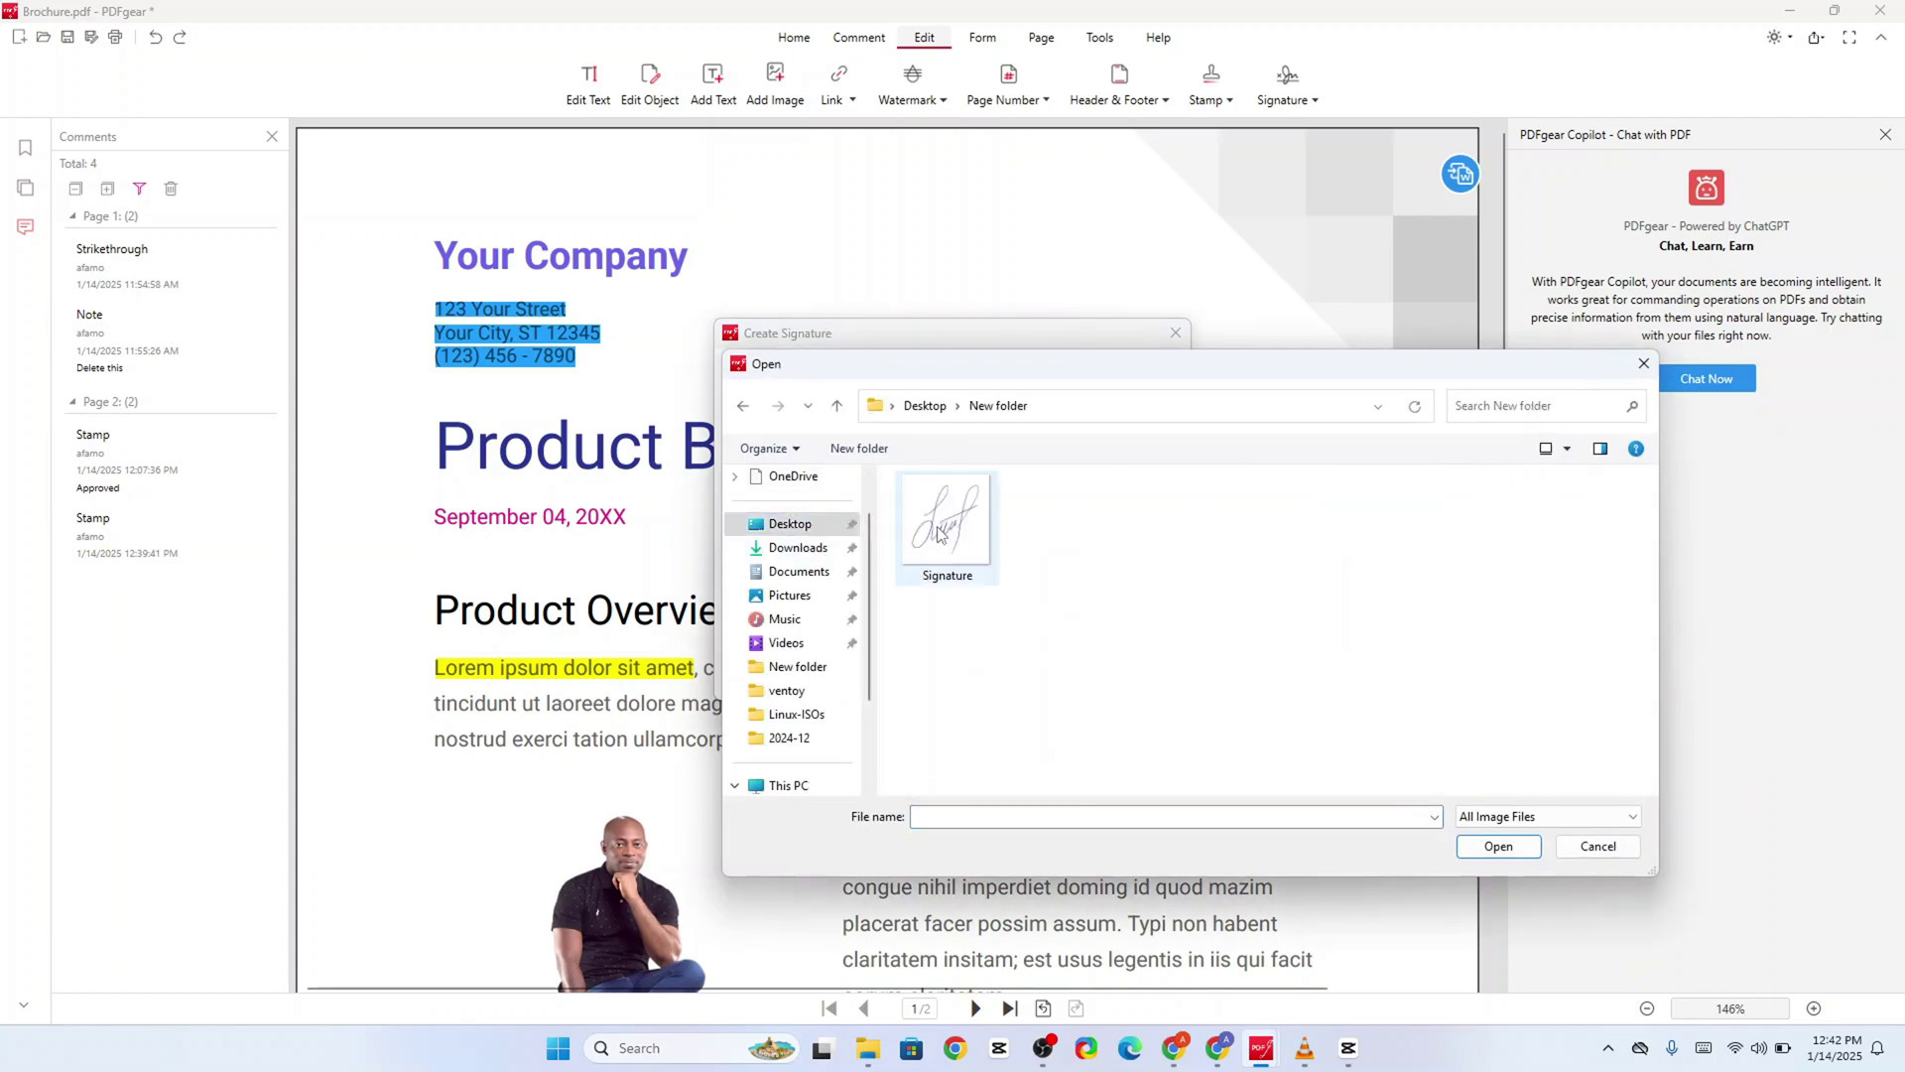
{"action": "double_click", "coordinate": [948, 532]}
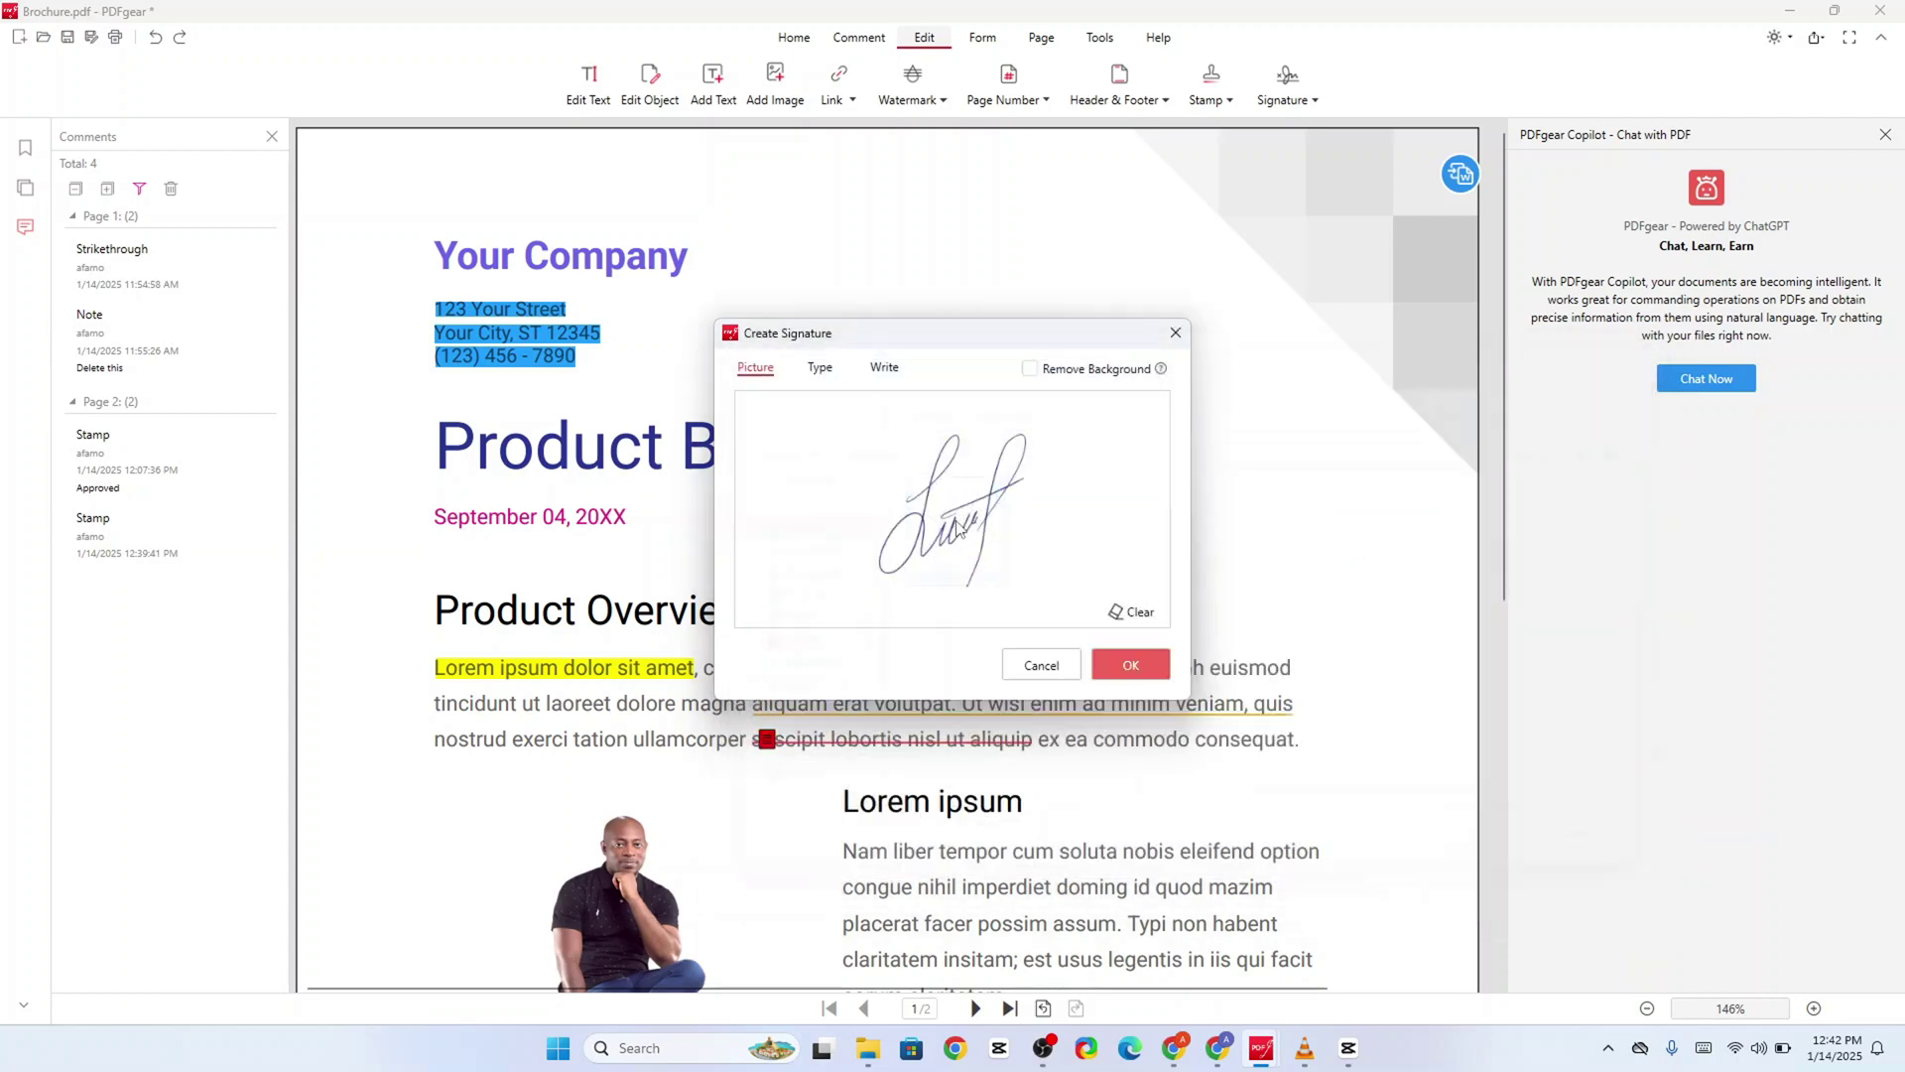
Step: Place the image signature below the Approved stamp on page 2 and shrink it to fit
{"action": "left_click", "coordinate": [1131, 664]}
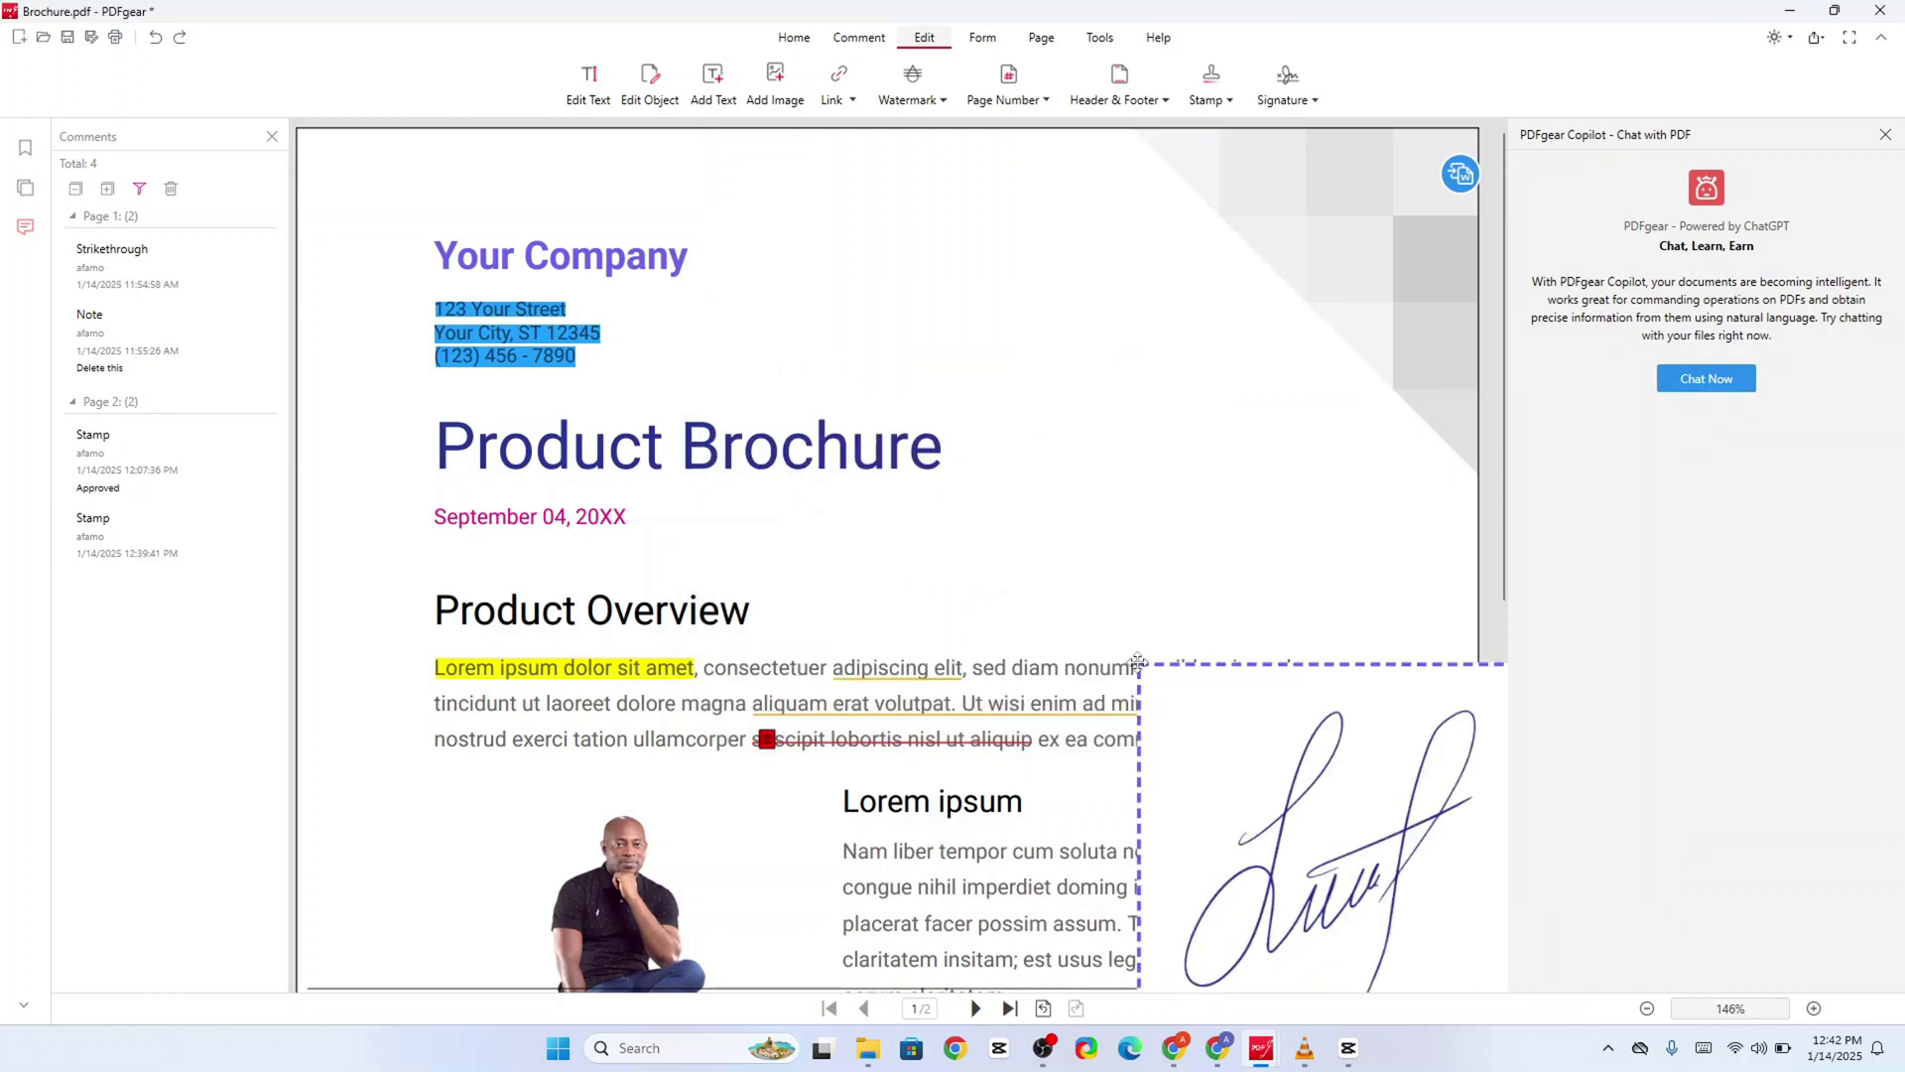
{"action": "scroll", "coordinate": [936, 383], "scroll_direction": "down", "scroll_amount": 10}
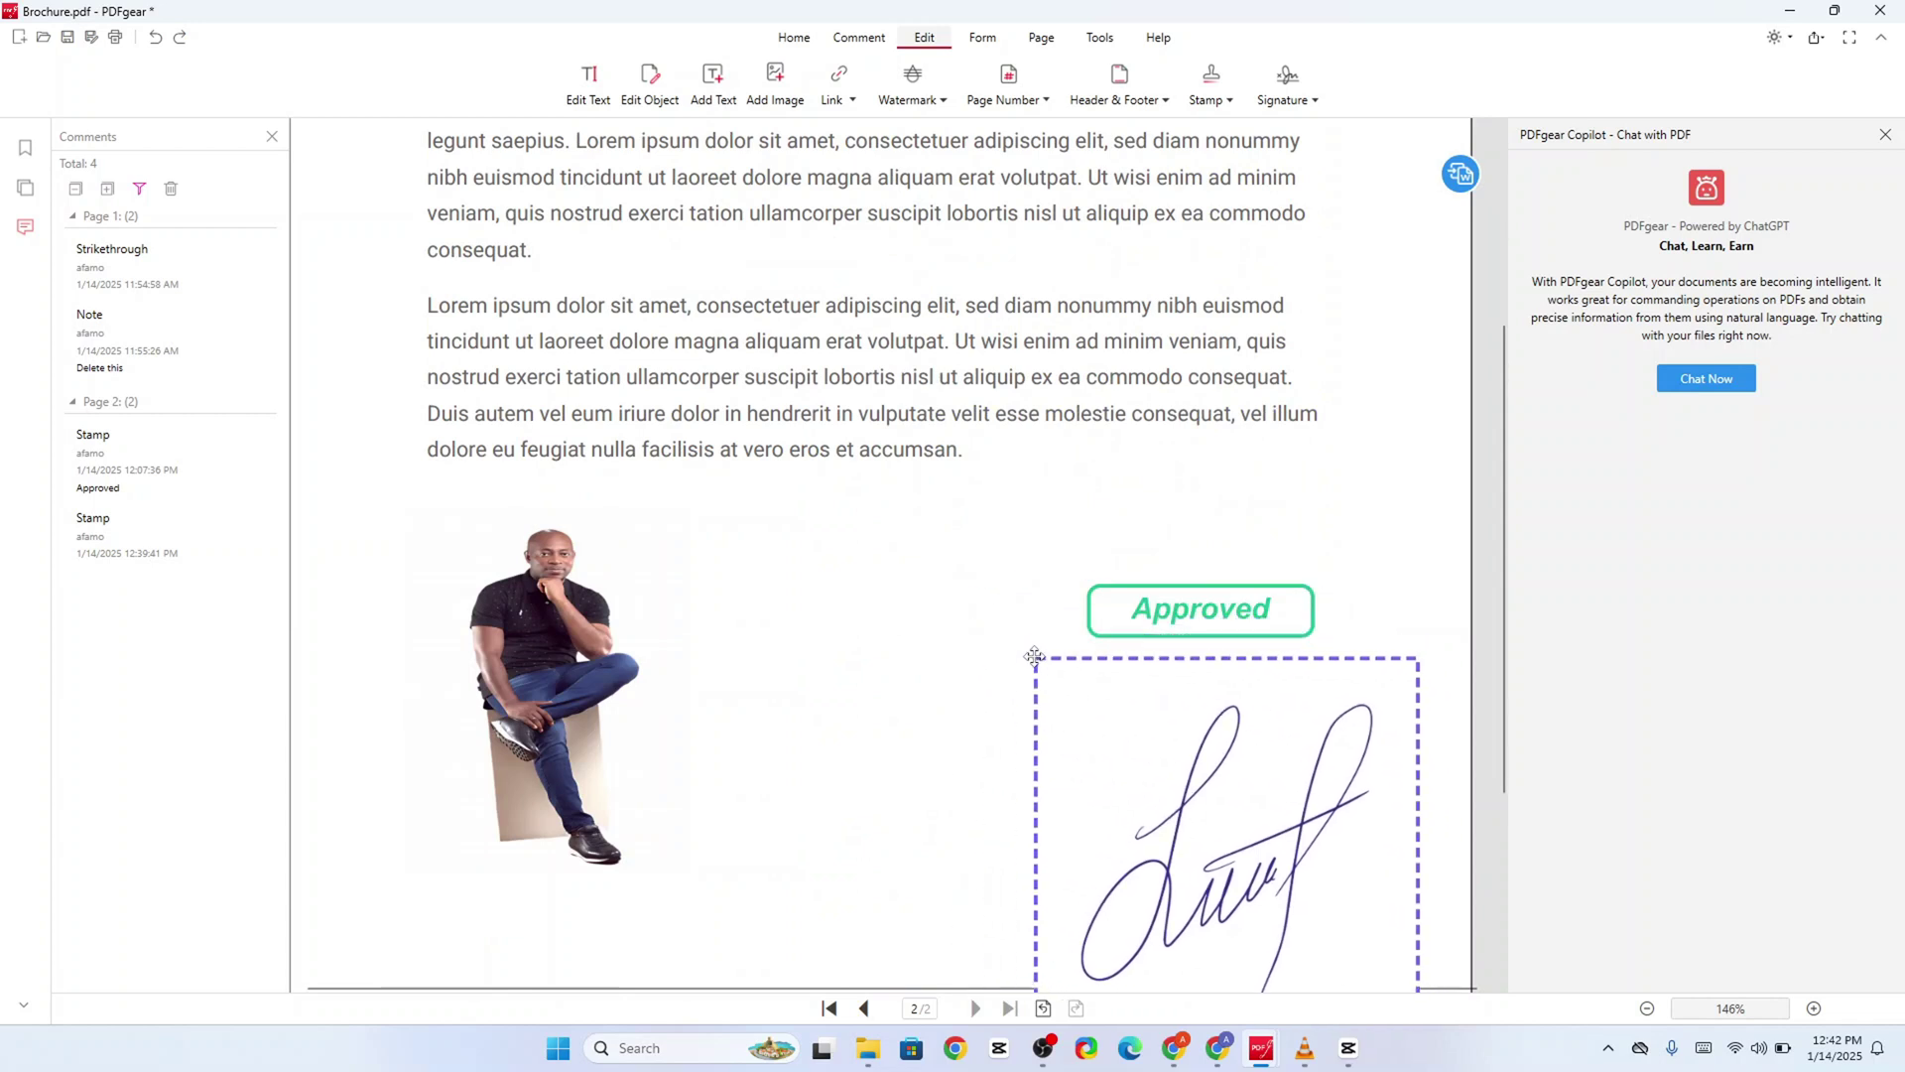
{"action": "left_click", "coordinate": [1000, 650]}
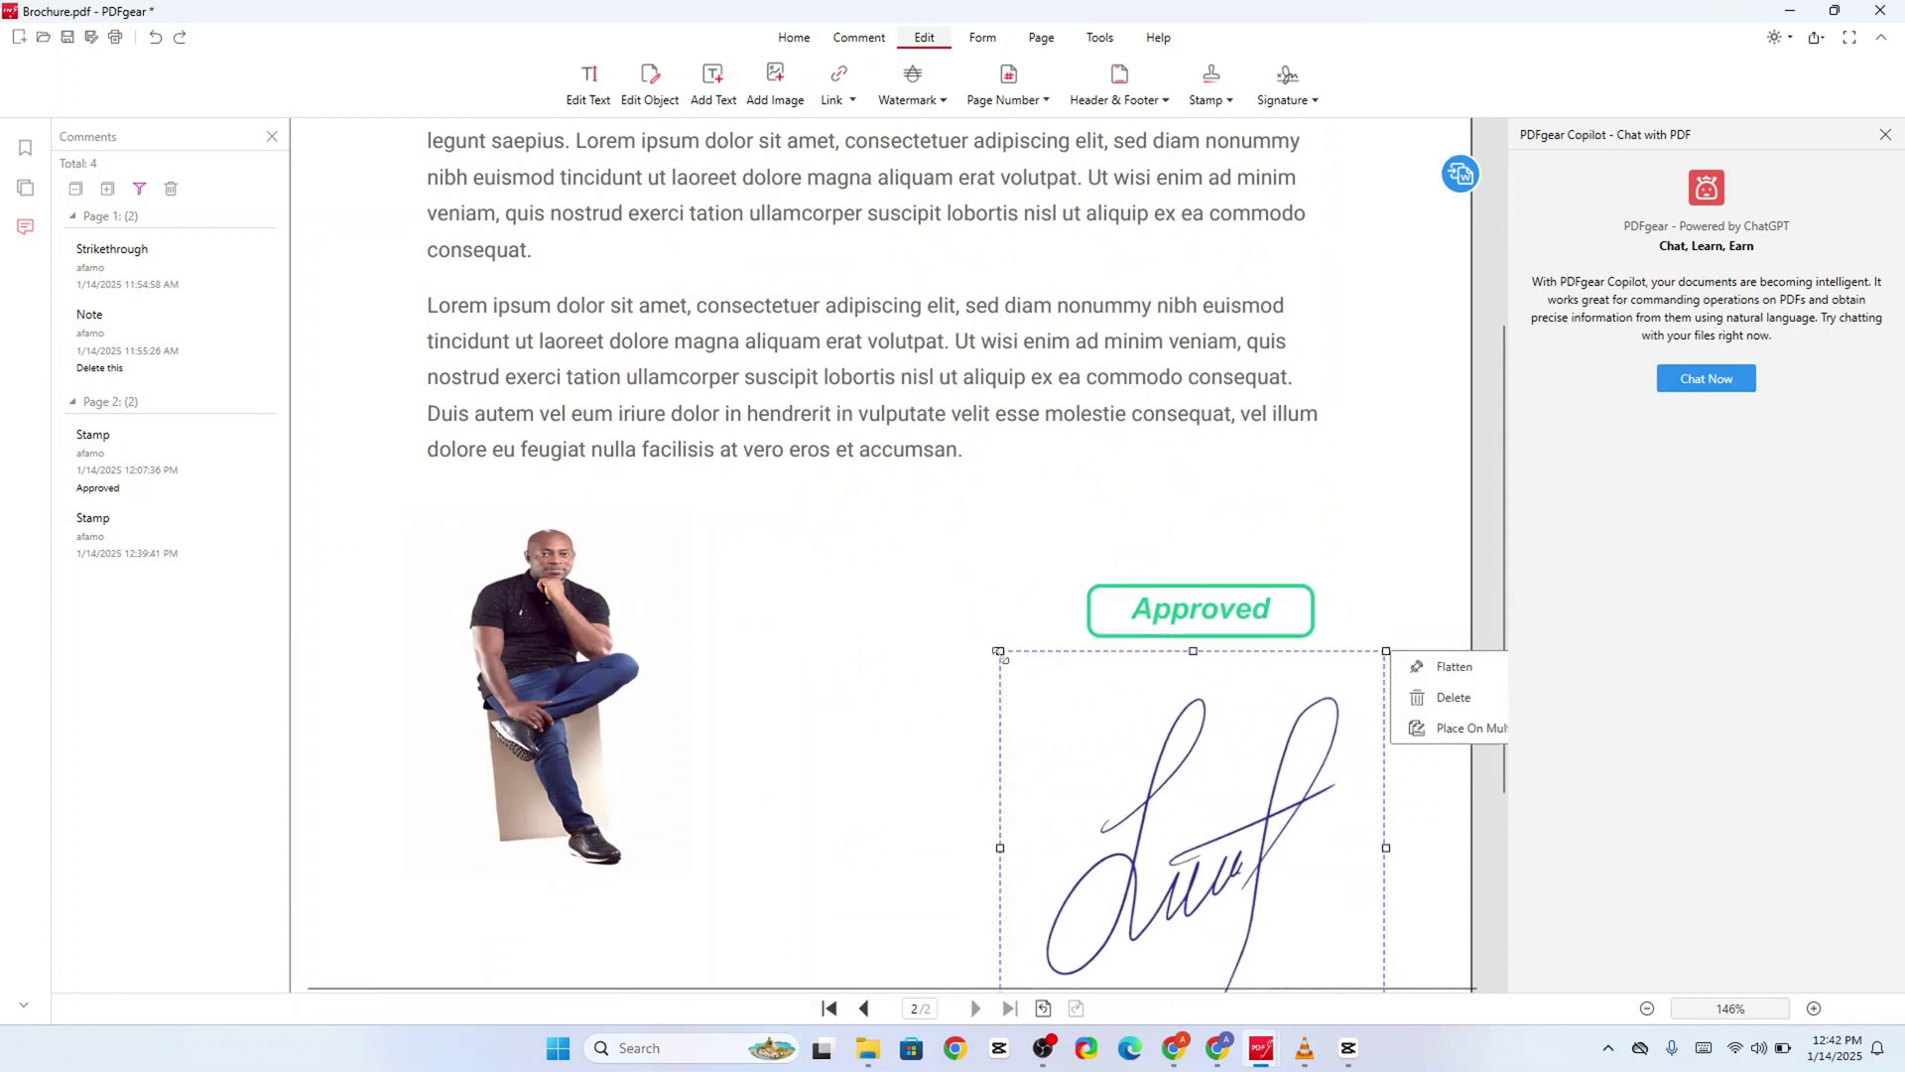
{"action": "left_click_drag", "start_coordinate": [1128, 776], "coordinate": [1071, 673]}
{"action": "left_click_drag", "start_coordinate": [1193, 927], "coordinate": [1193, 750]}
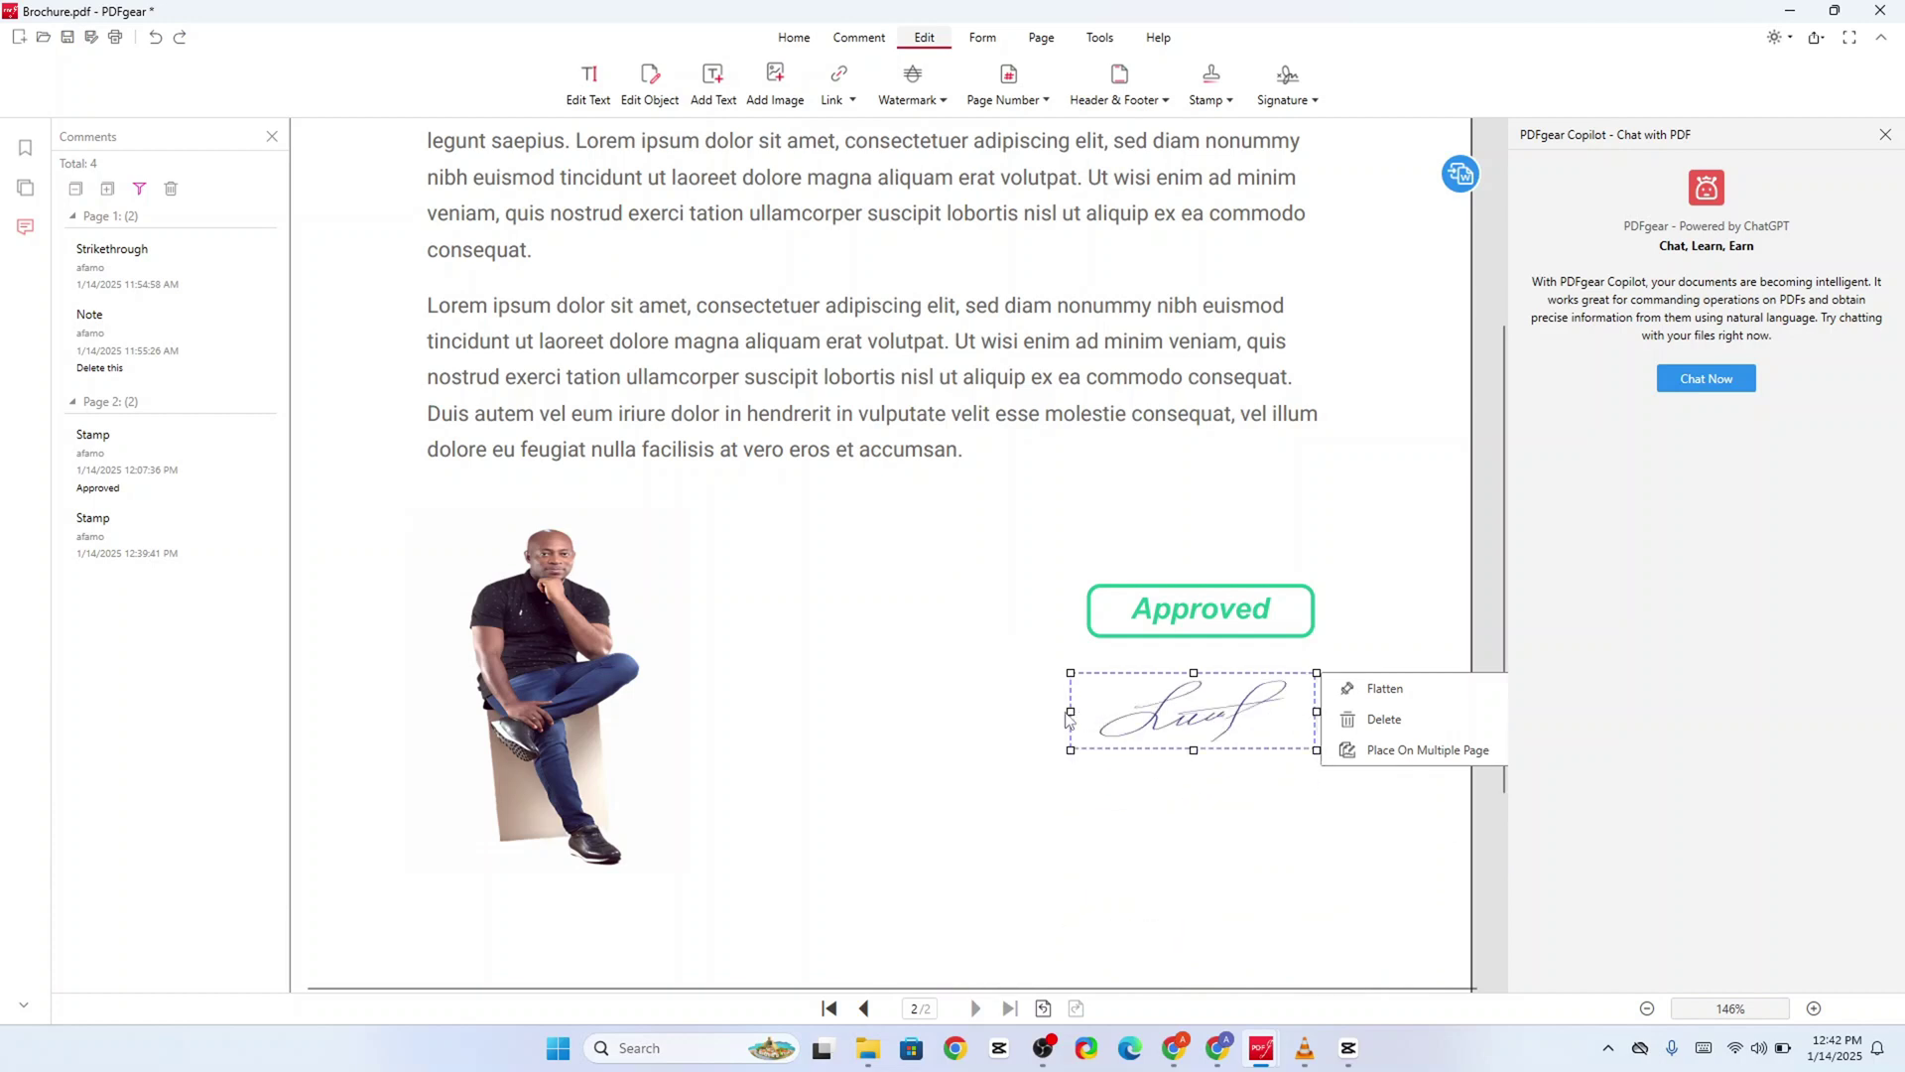
{"action": "left_click_drag", "start_coordinate": [1072, 710], "coordinate": [1196, 700]}
{"action": "left_click", "coordinate": [1189, 806]}
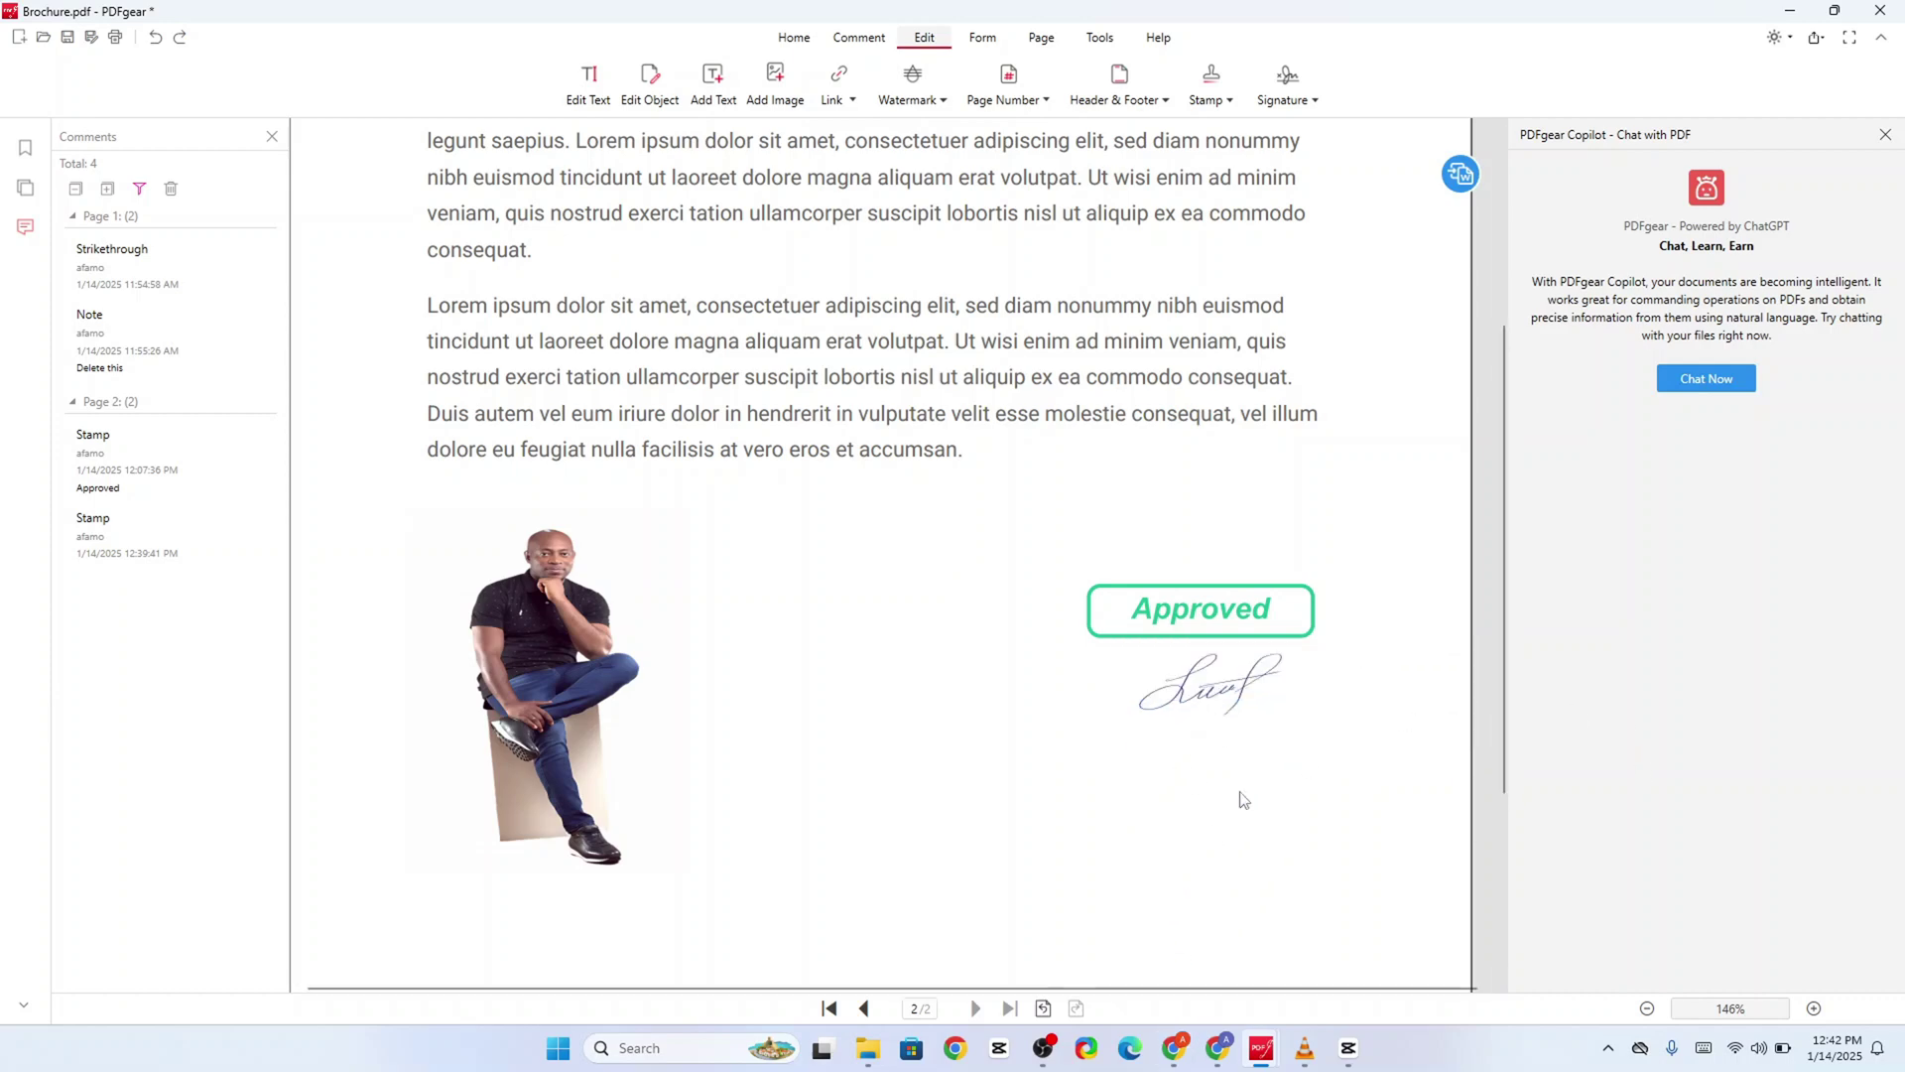
{"action": "scroll", "coordinate": [1008, 702], "scroll_direction": "up", "scroll_amount": 5}
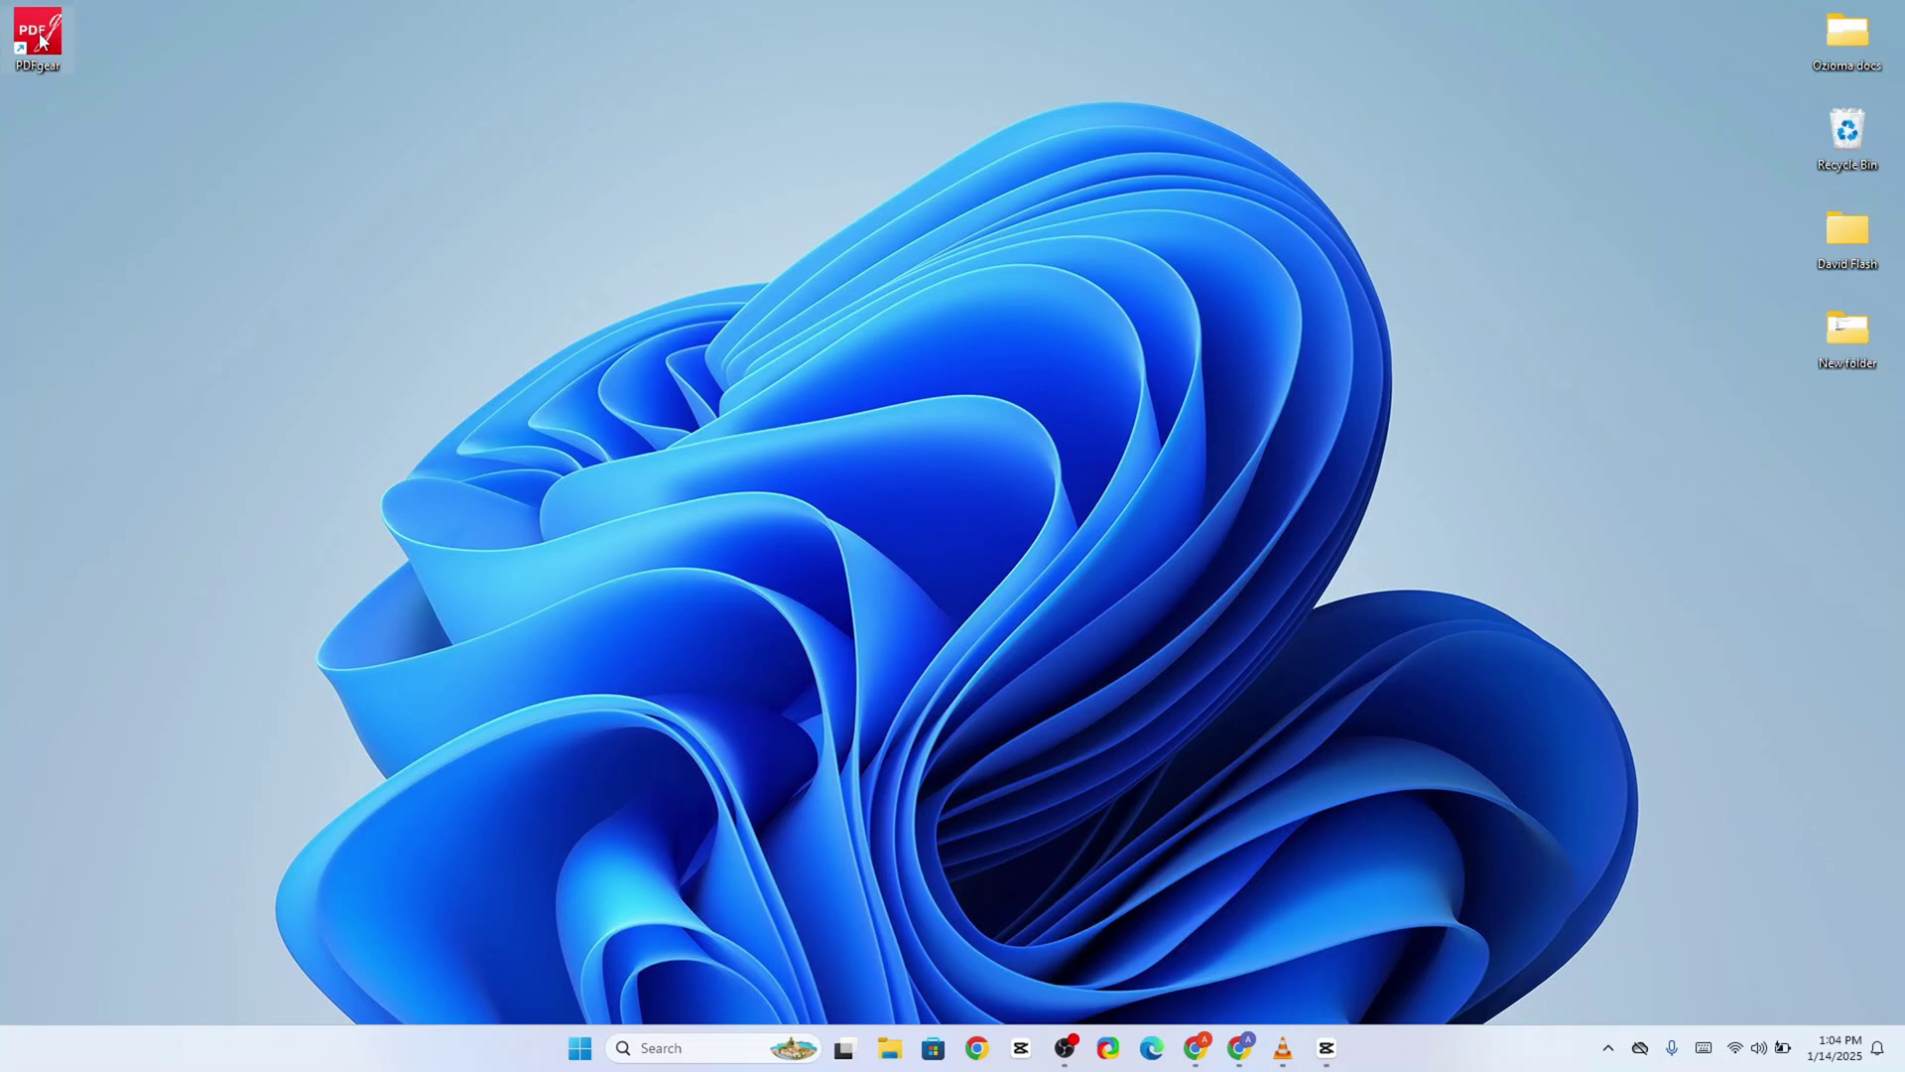
Step: Relaunch PDFgear and browse the Convert from PDF and All Tools lists
{"action": "double_click", "coordinate": [71, 38]}
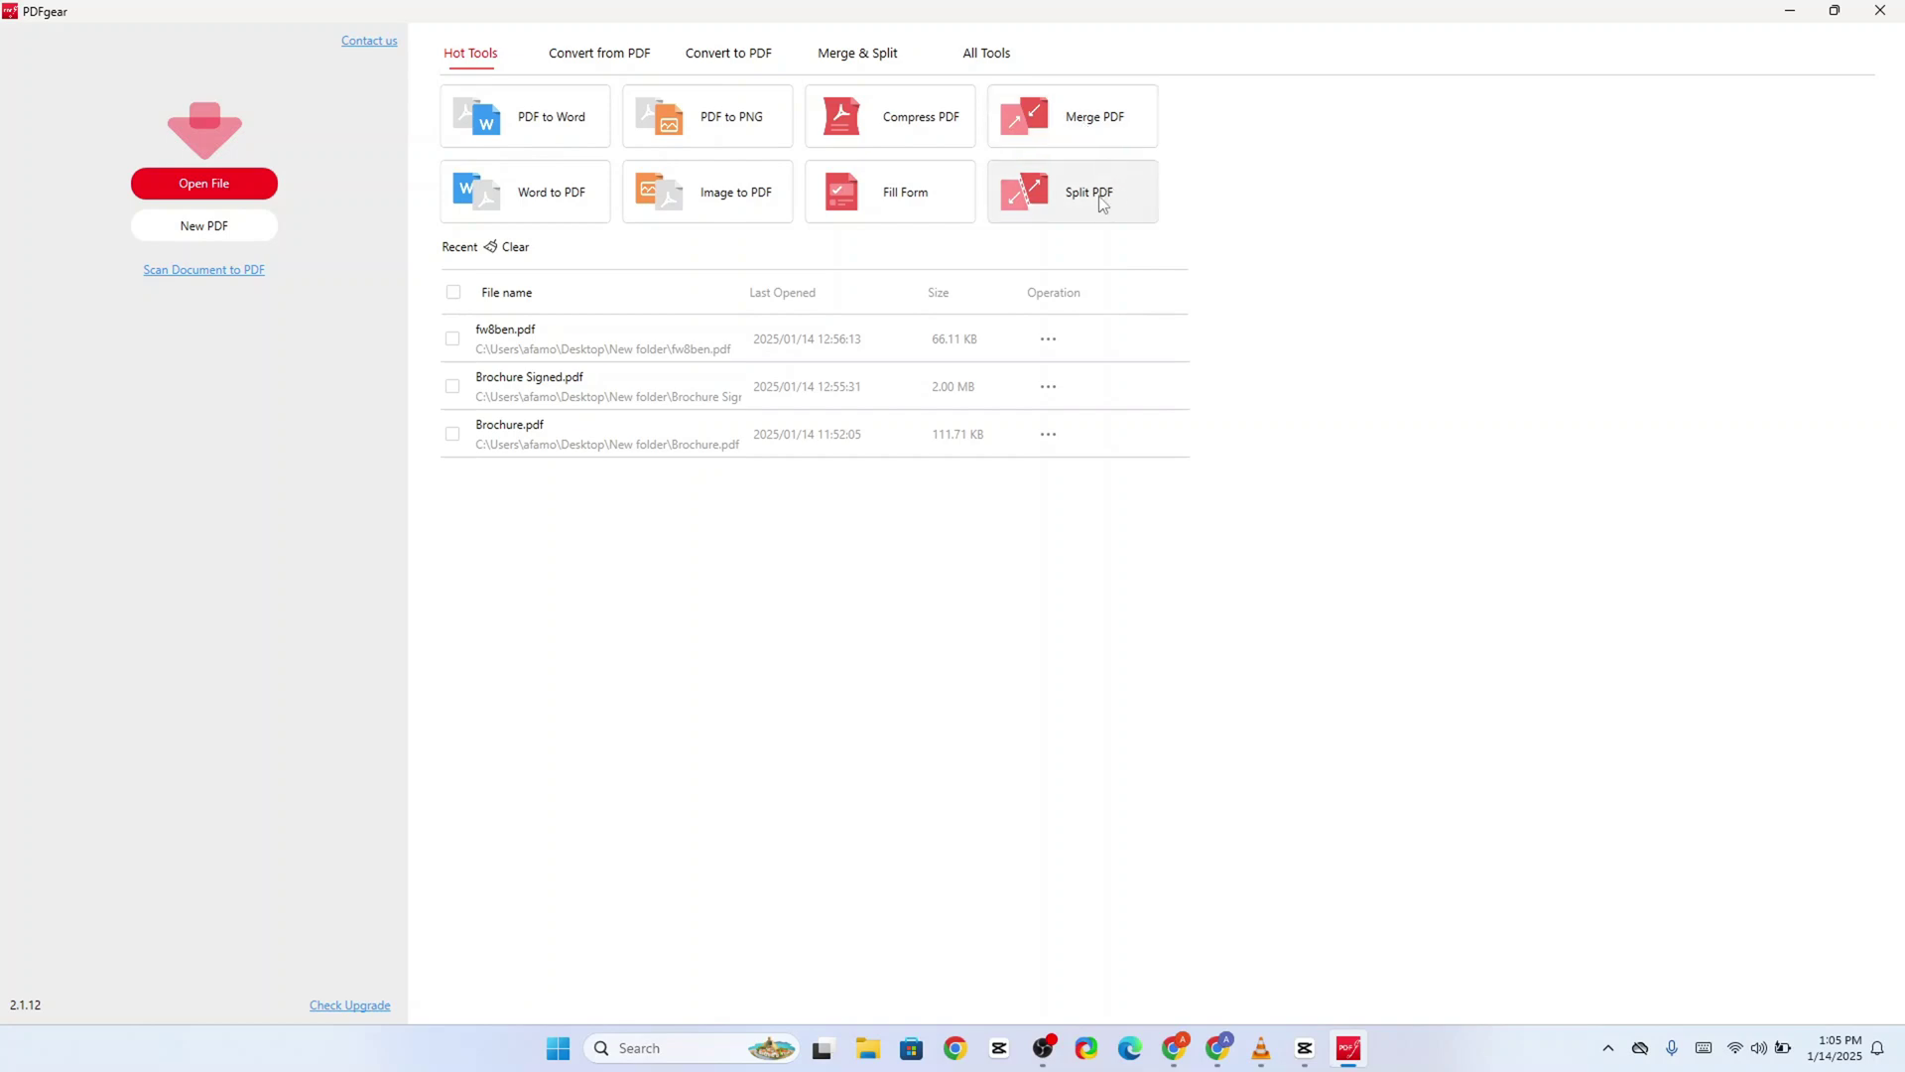
{"action": "left_click", "coordinate": [620, 54]}
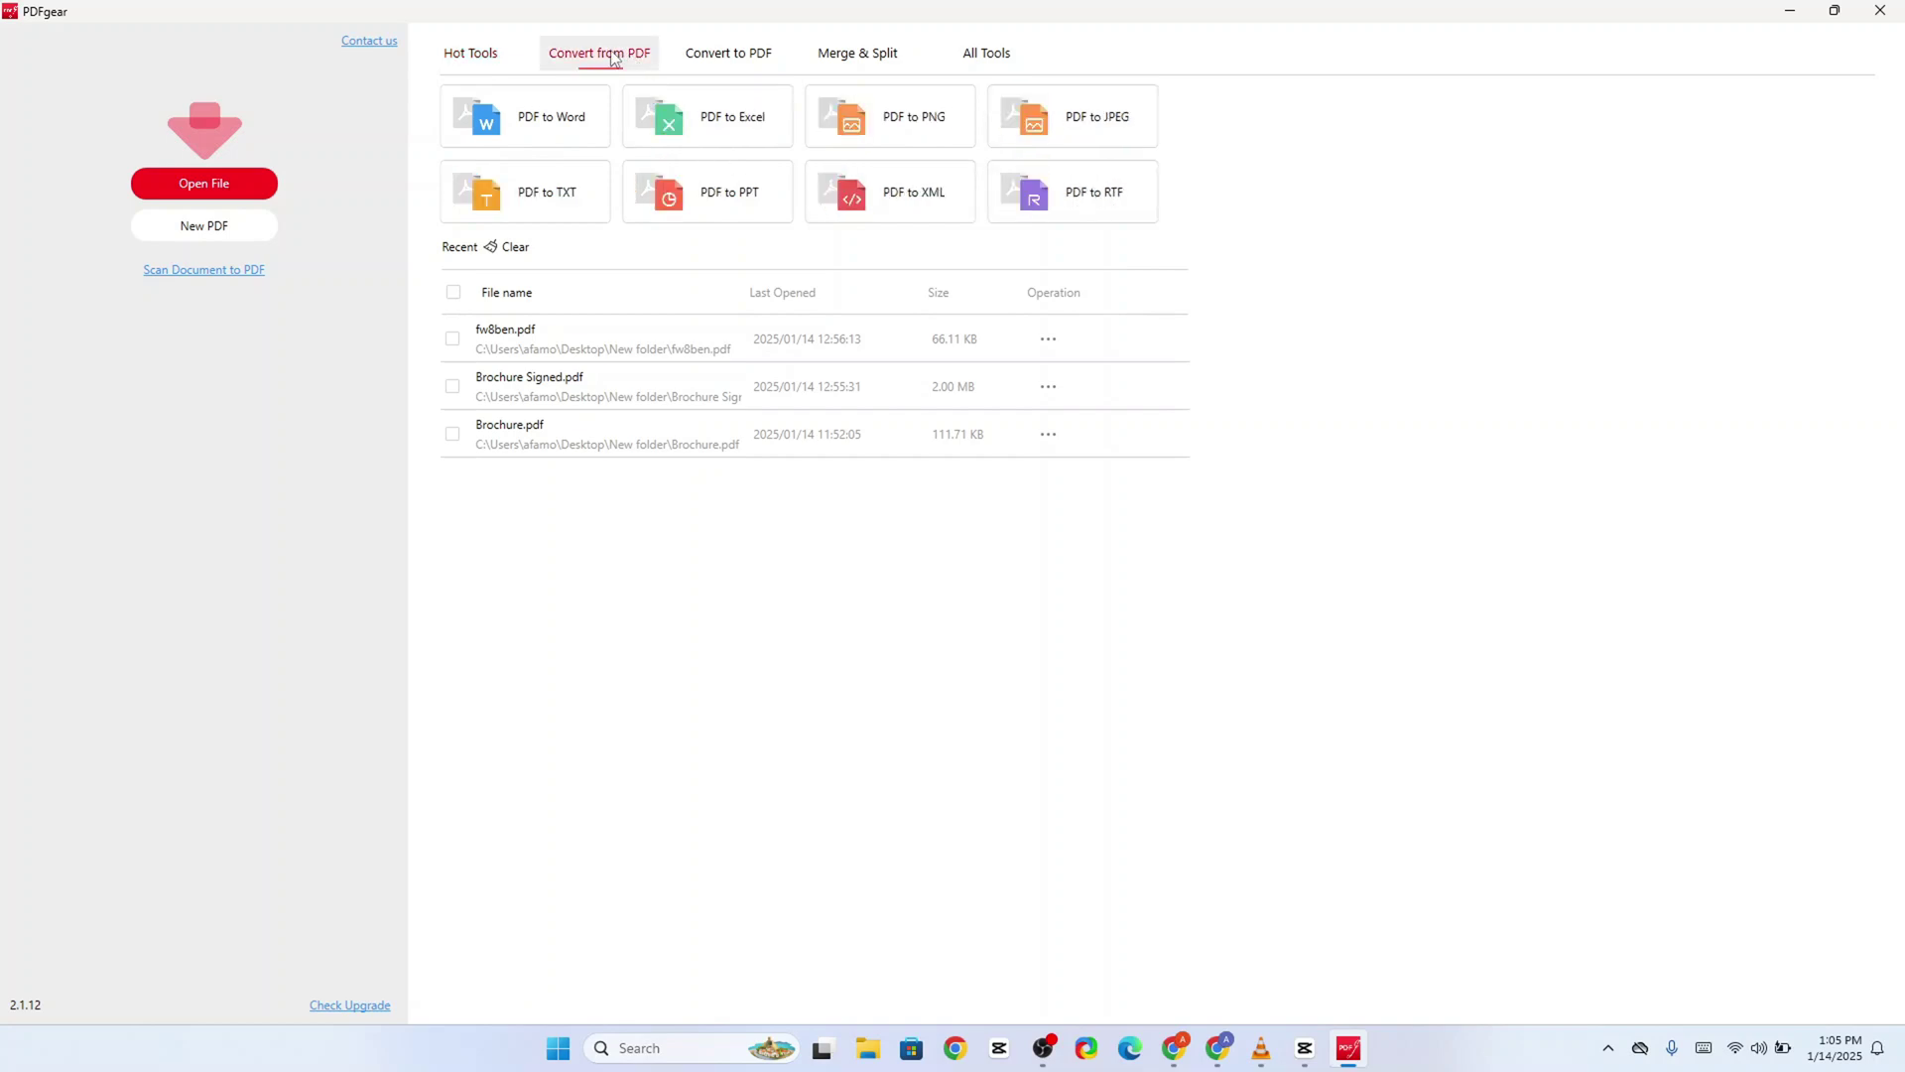
{"action": "left_click", "coordinate": [990, 69]}
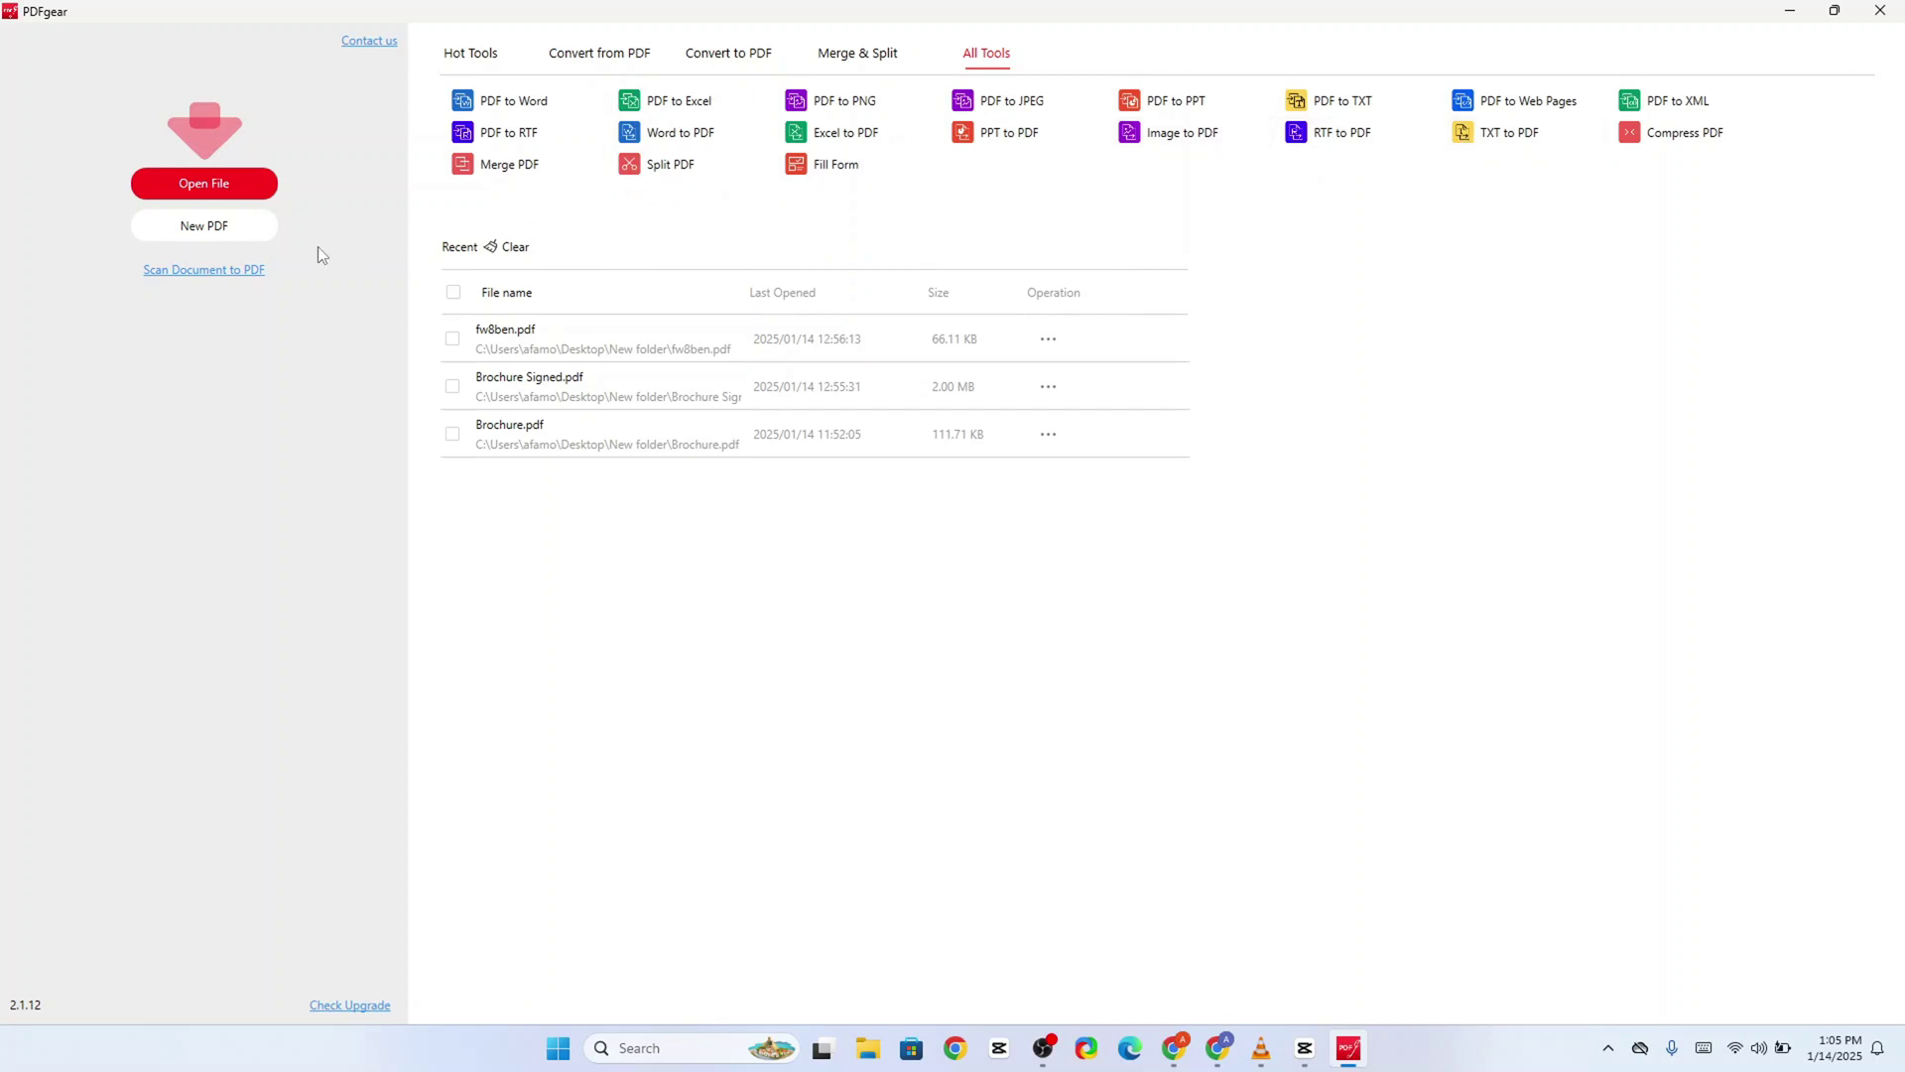
Step: Open Sample-Fillable-PDF and toggle form field highlighting, leaving it on
{"action": "left_click", "coordinate": [255, 185]}
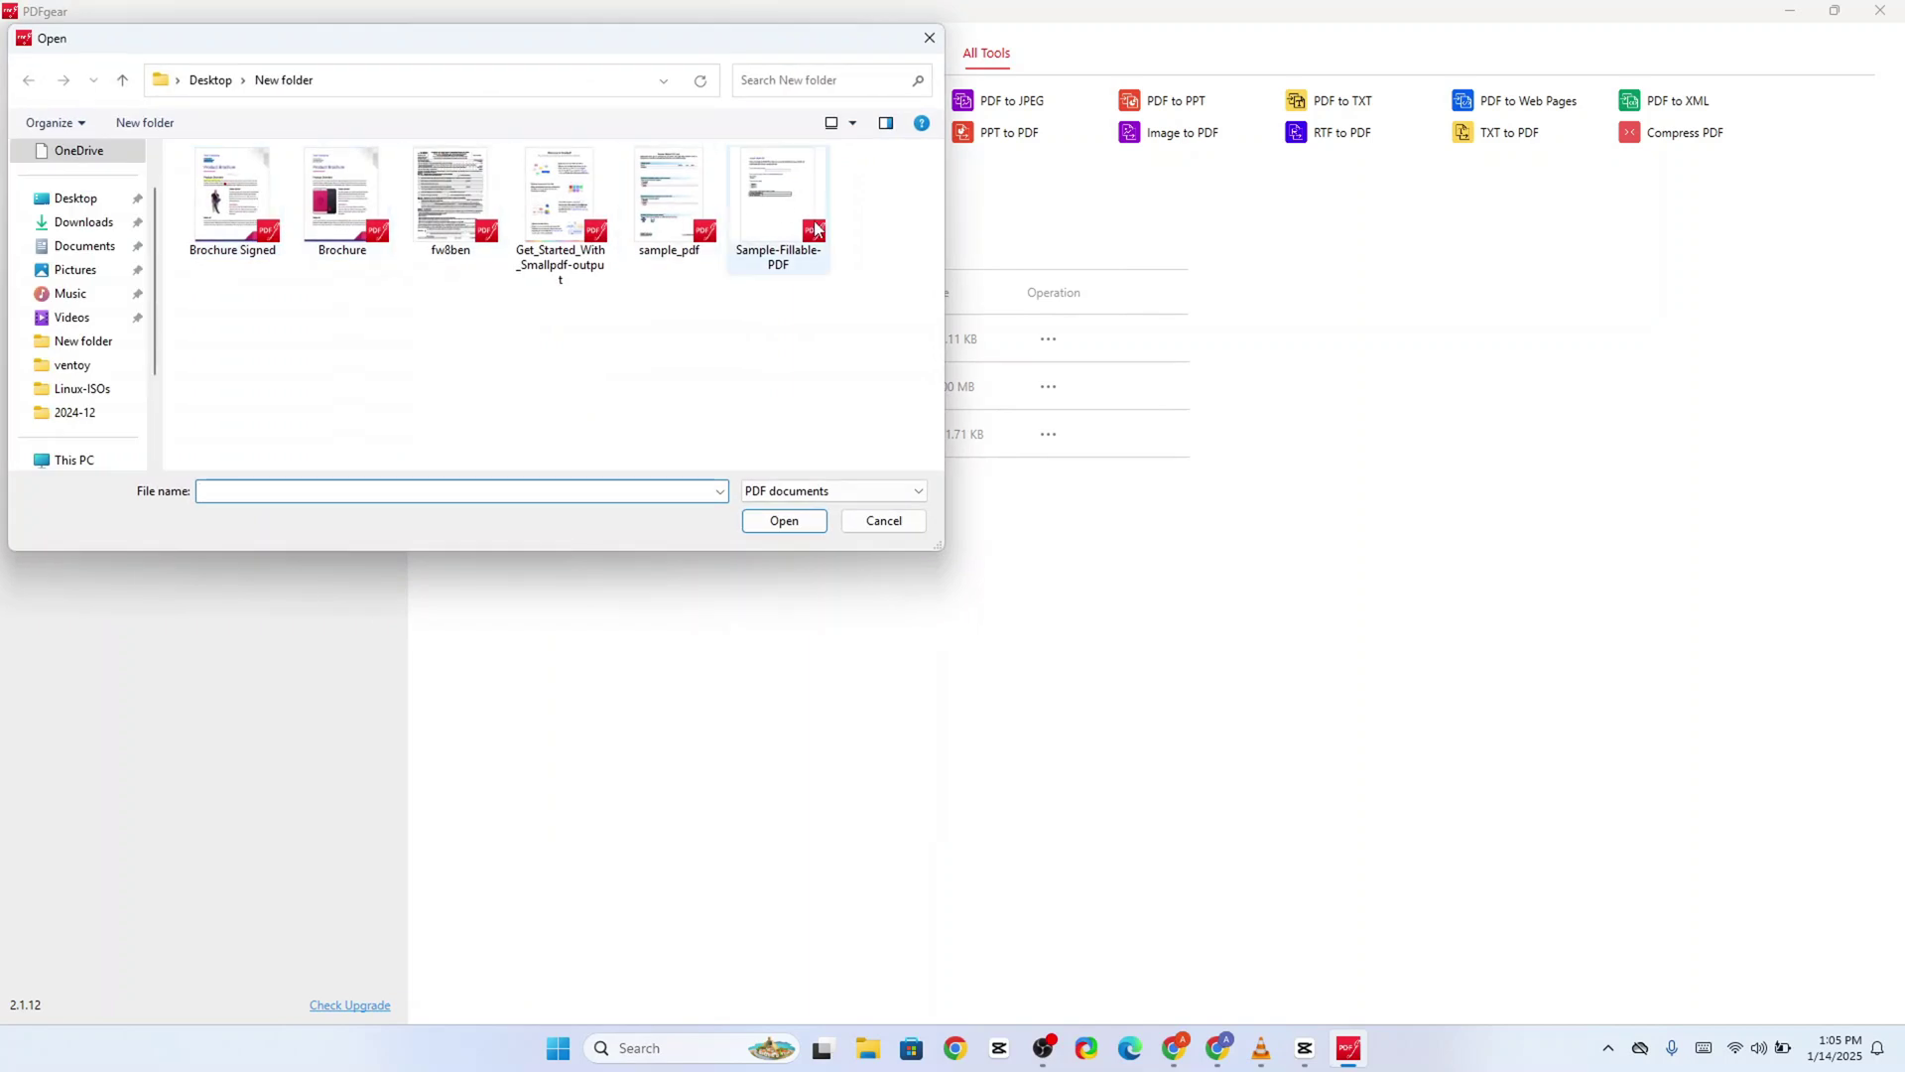
{"action": "double_click", "coordinate": [775, 204]}
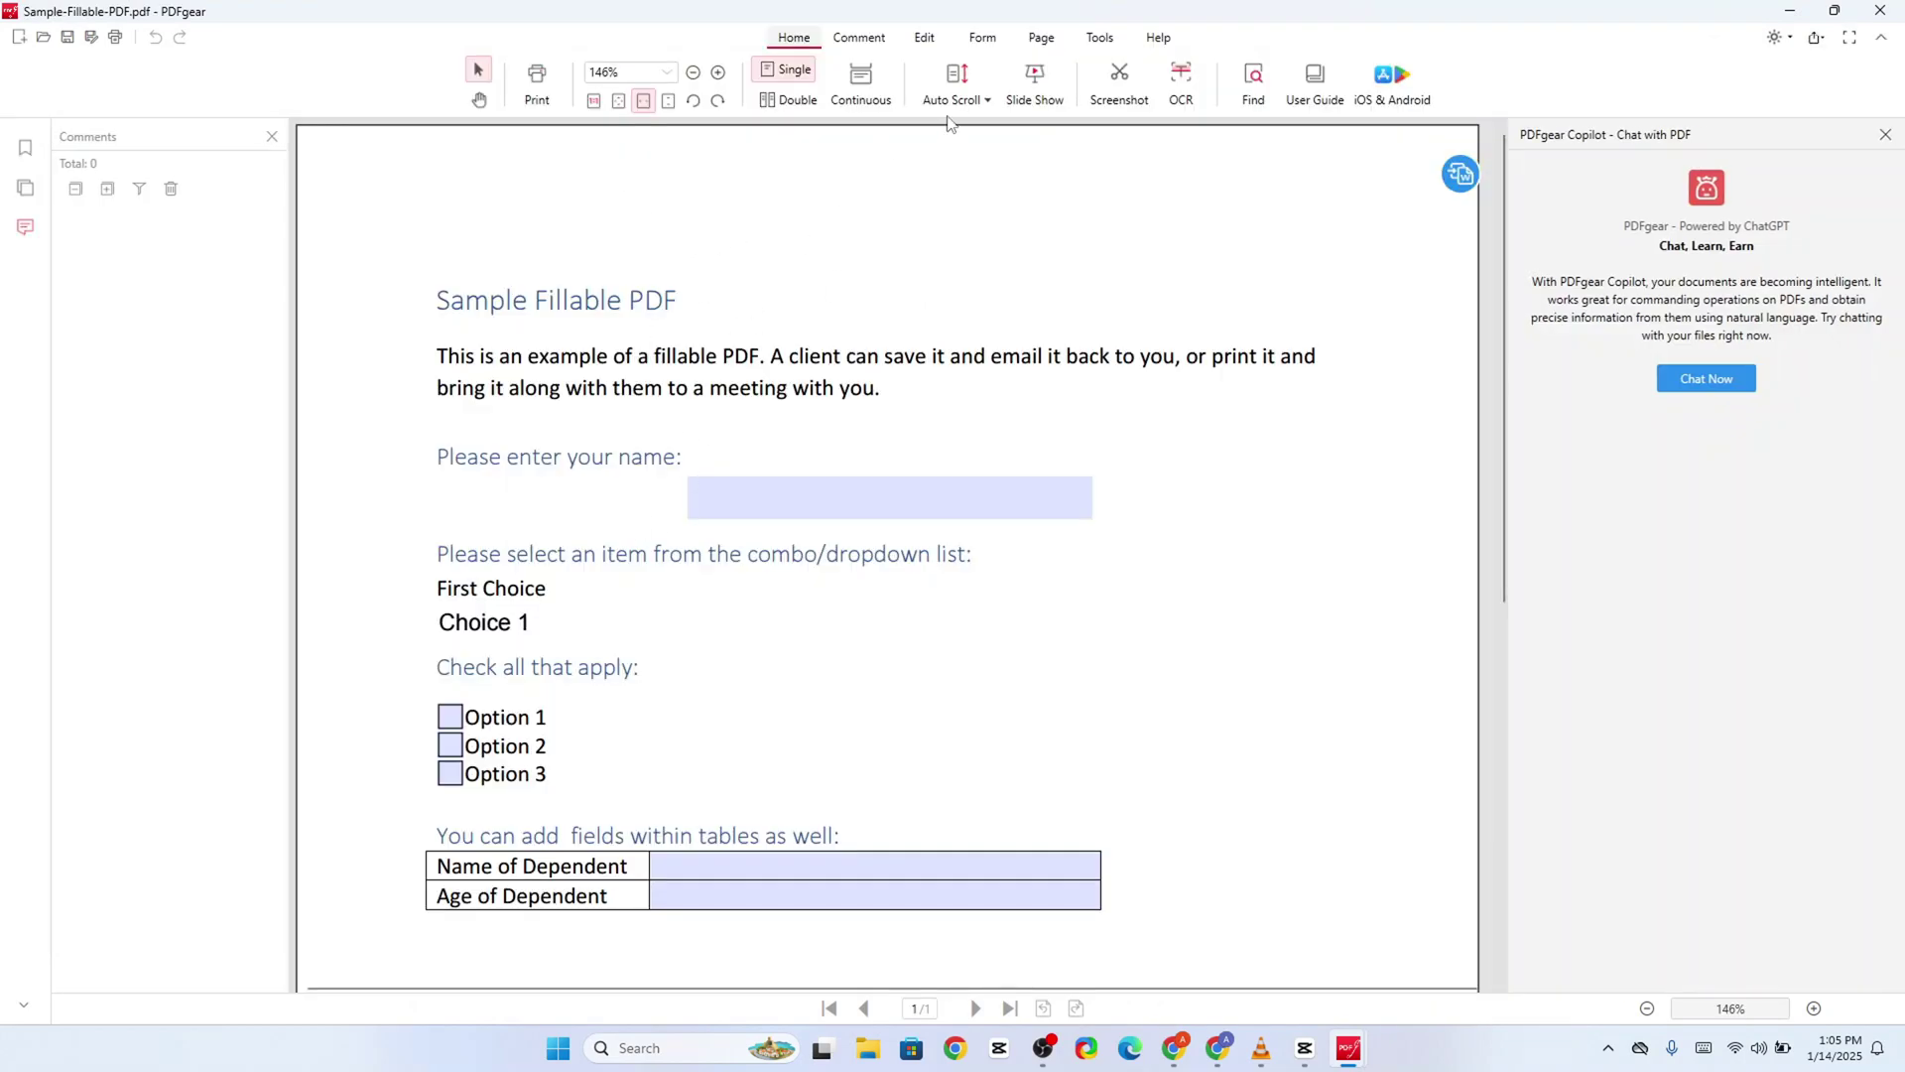
{"action": "left_click", "coordinate": [983, 40]}
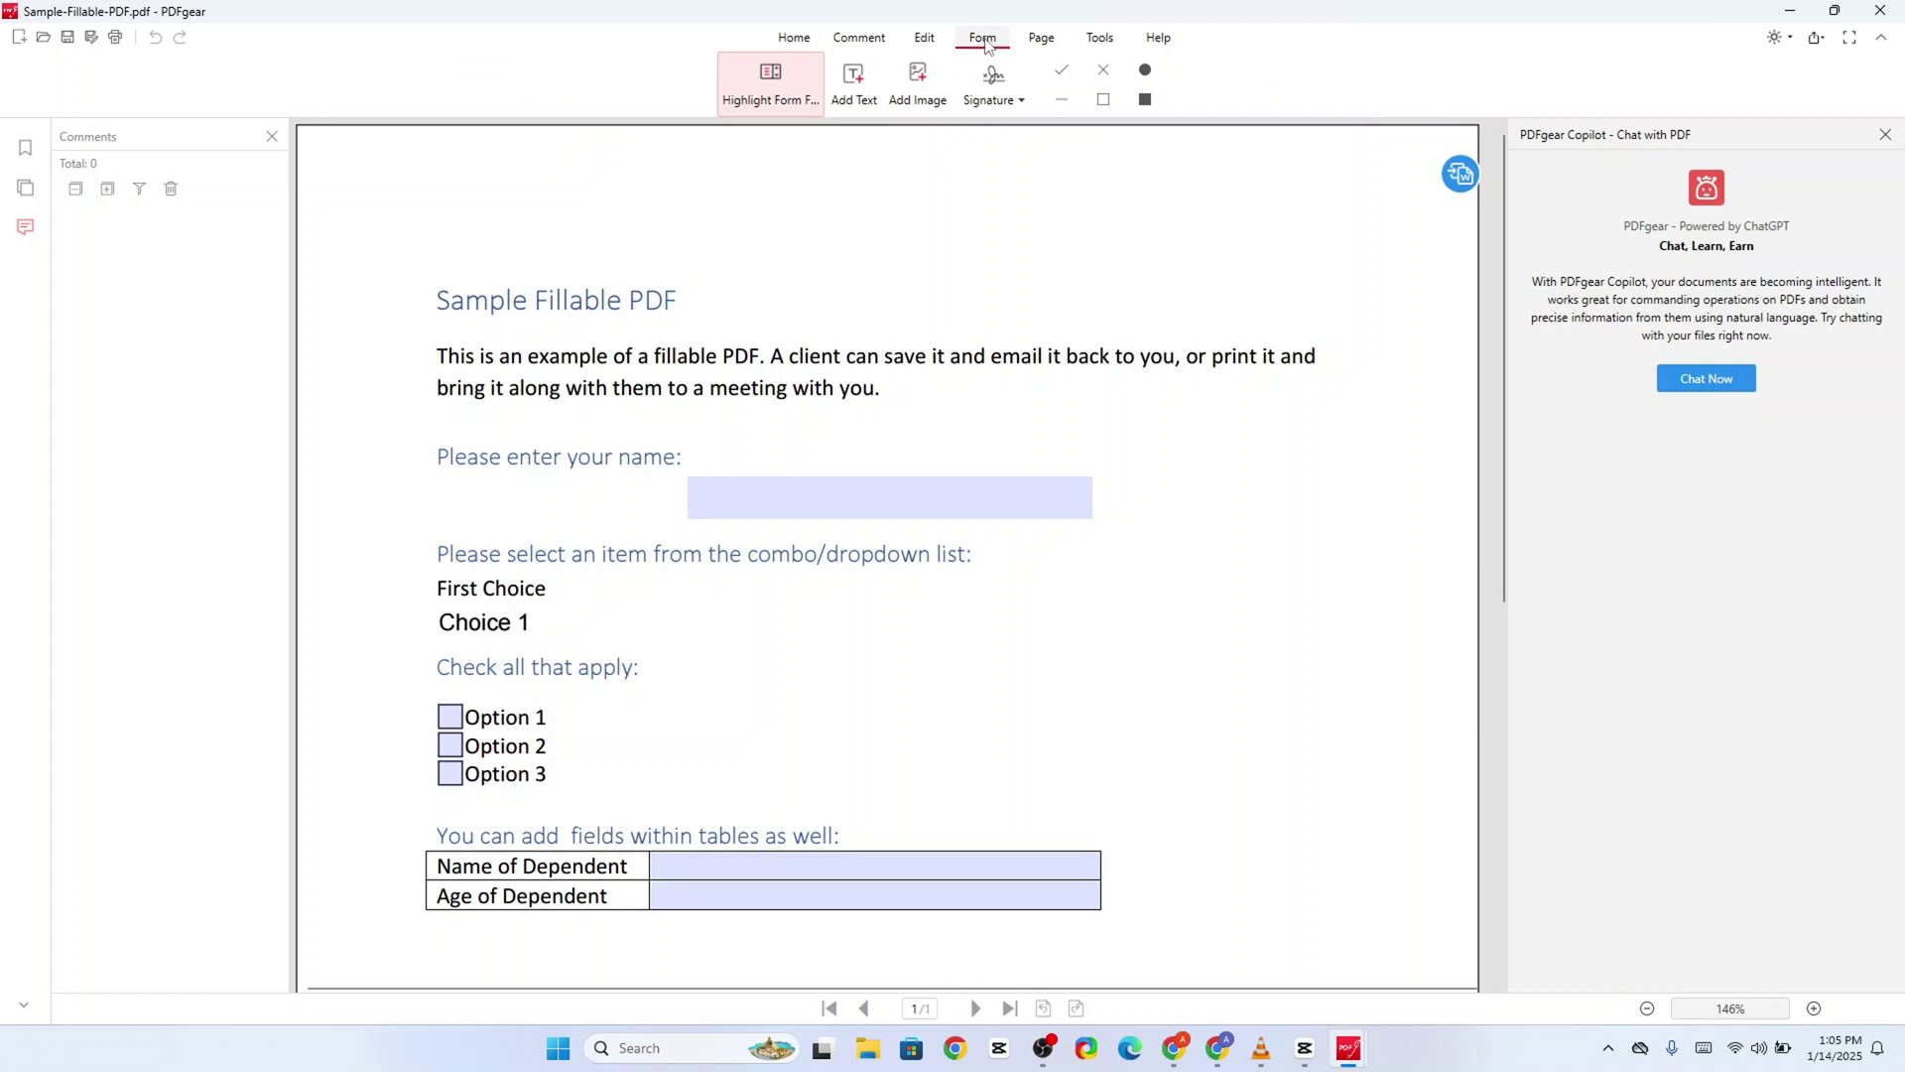
{"action": "left_click", "coordinate": [789, 103]}
{"action": "left_click", "coordinate": [769, 91]}
{"action": "left_click", "coordinate": [773, 95]}
{"action": "left_click", "coordinate": [761, 92]}
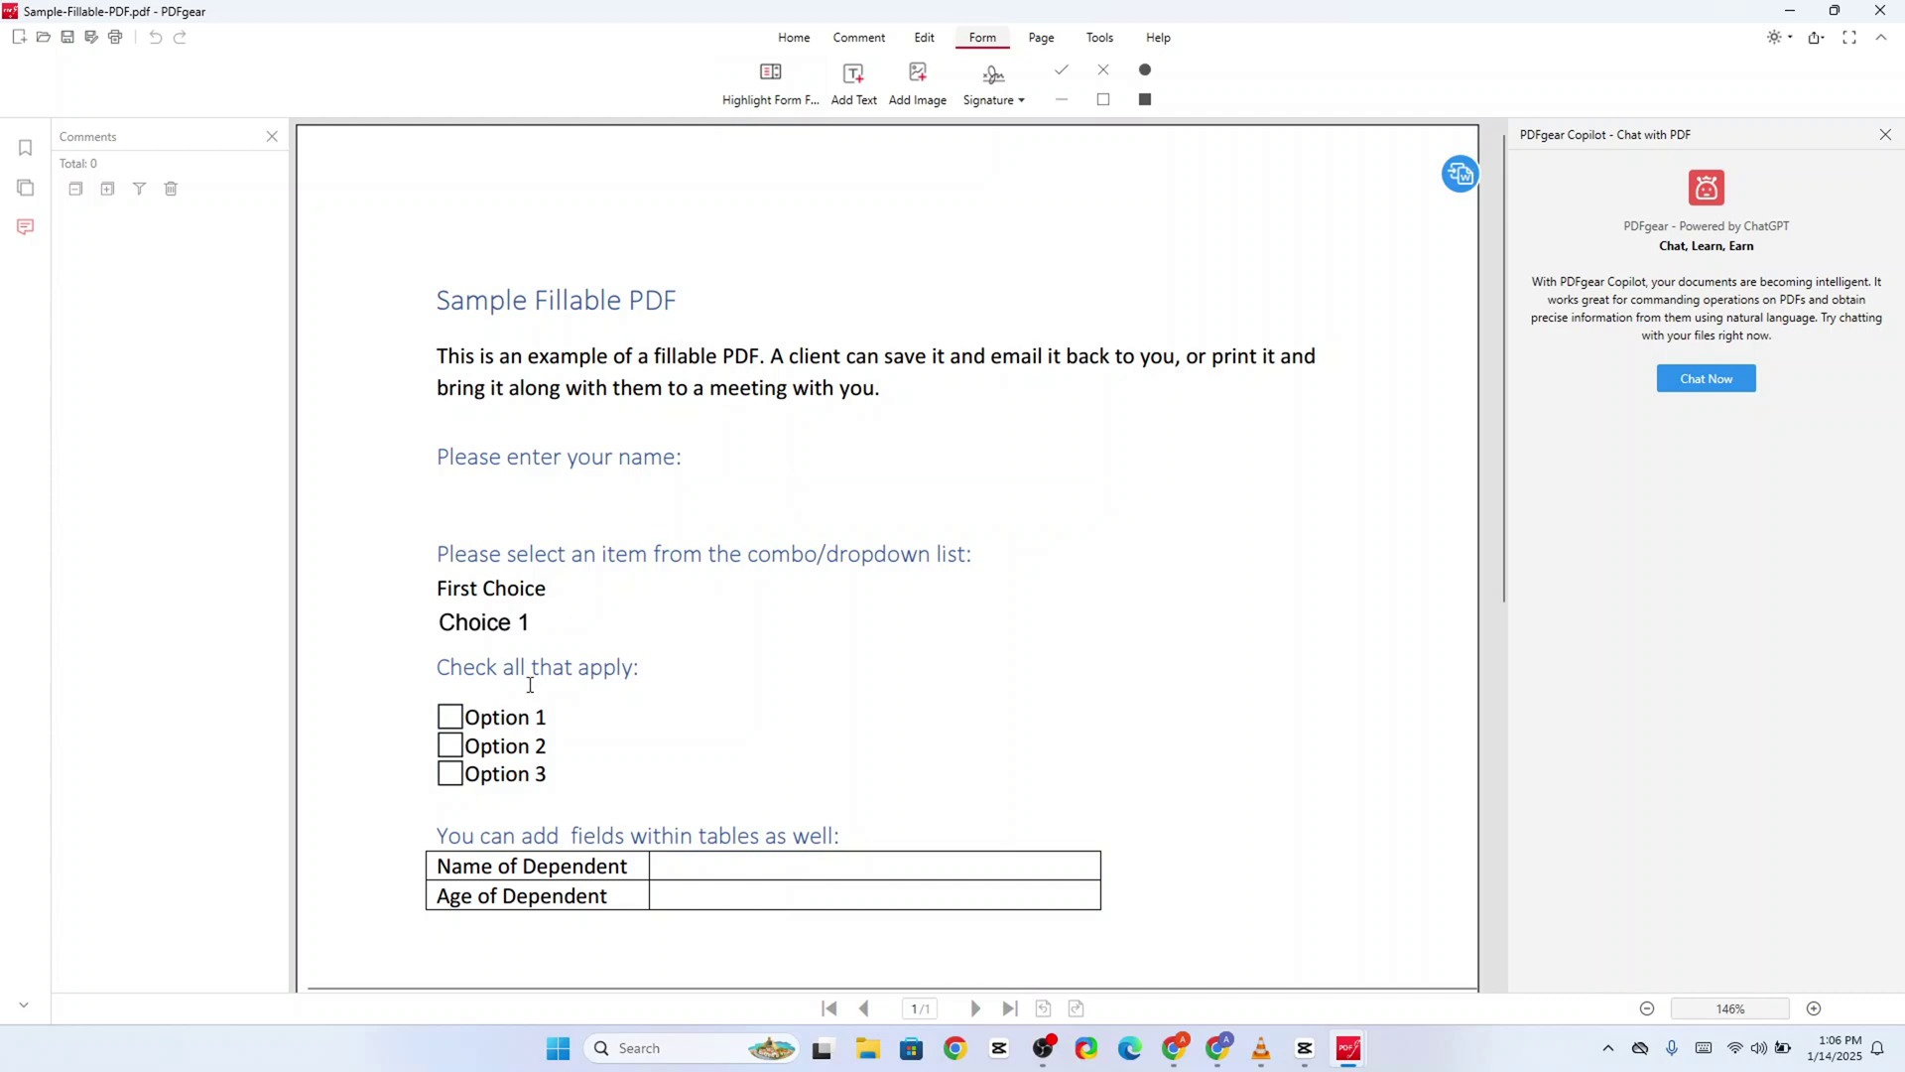
{"action": "left_click", "coordinate": [770, 85]}
Step: Enter a name in the name field and try the Option 1-3 checkboxes, leaving them unticked
{"action": "left_click", "coordinate": [734, 498]}
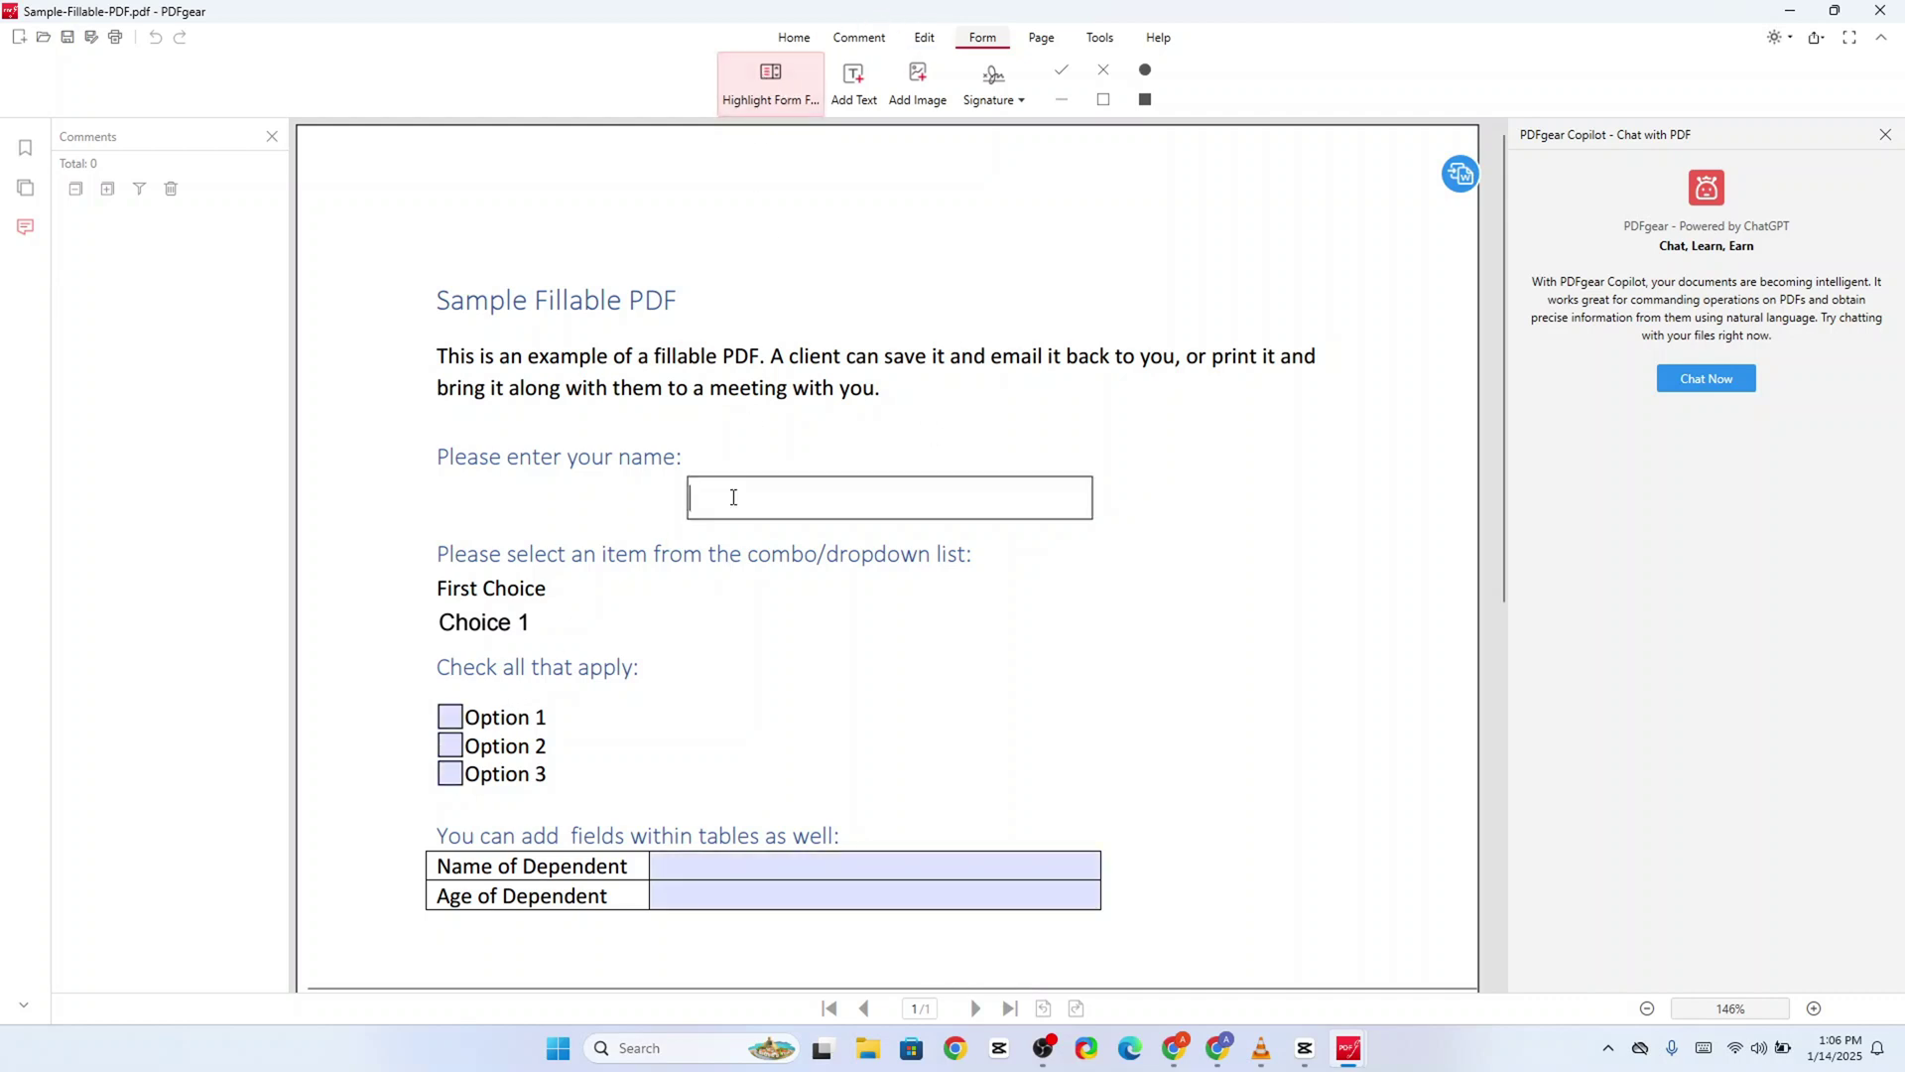
{"action": "type", "text": "Afarn"}
{"action": "left_click", "coordinate": [449, 718]}
{"action": "left_click", "coordinate": [449, 751]}
{"action": "left_click", "coordinate": [451, 775]}
{"action": "left_click", "coordinate": [451, 745]}
{"action": "left_click", "coordinate": [450, 717]}
{"action": "left_click", "coordinate": [451, 775]}
{"action": "left_click", "coordinate": [698, 868]}
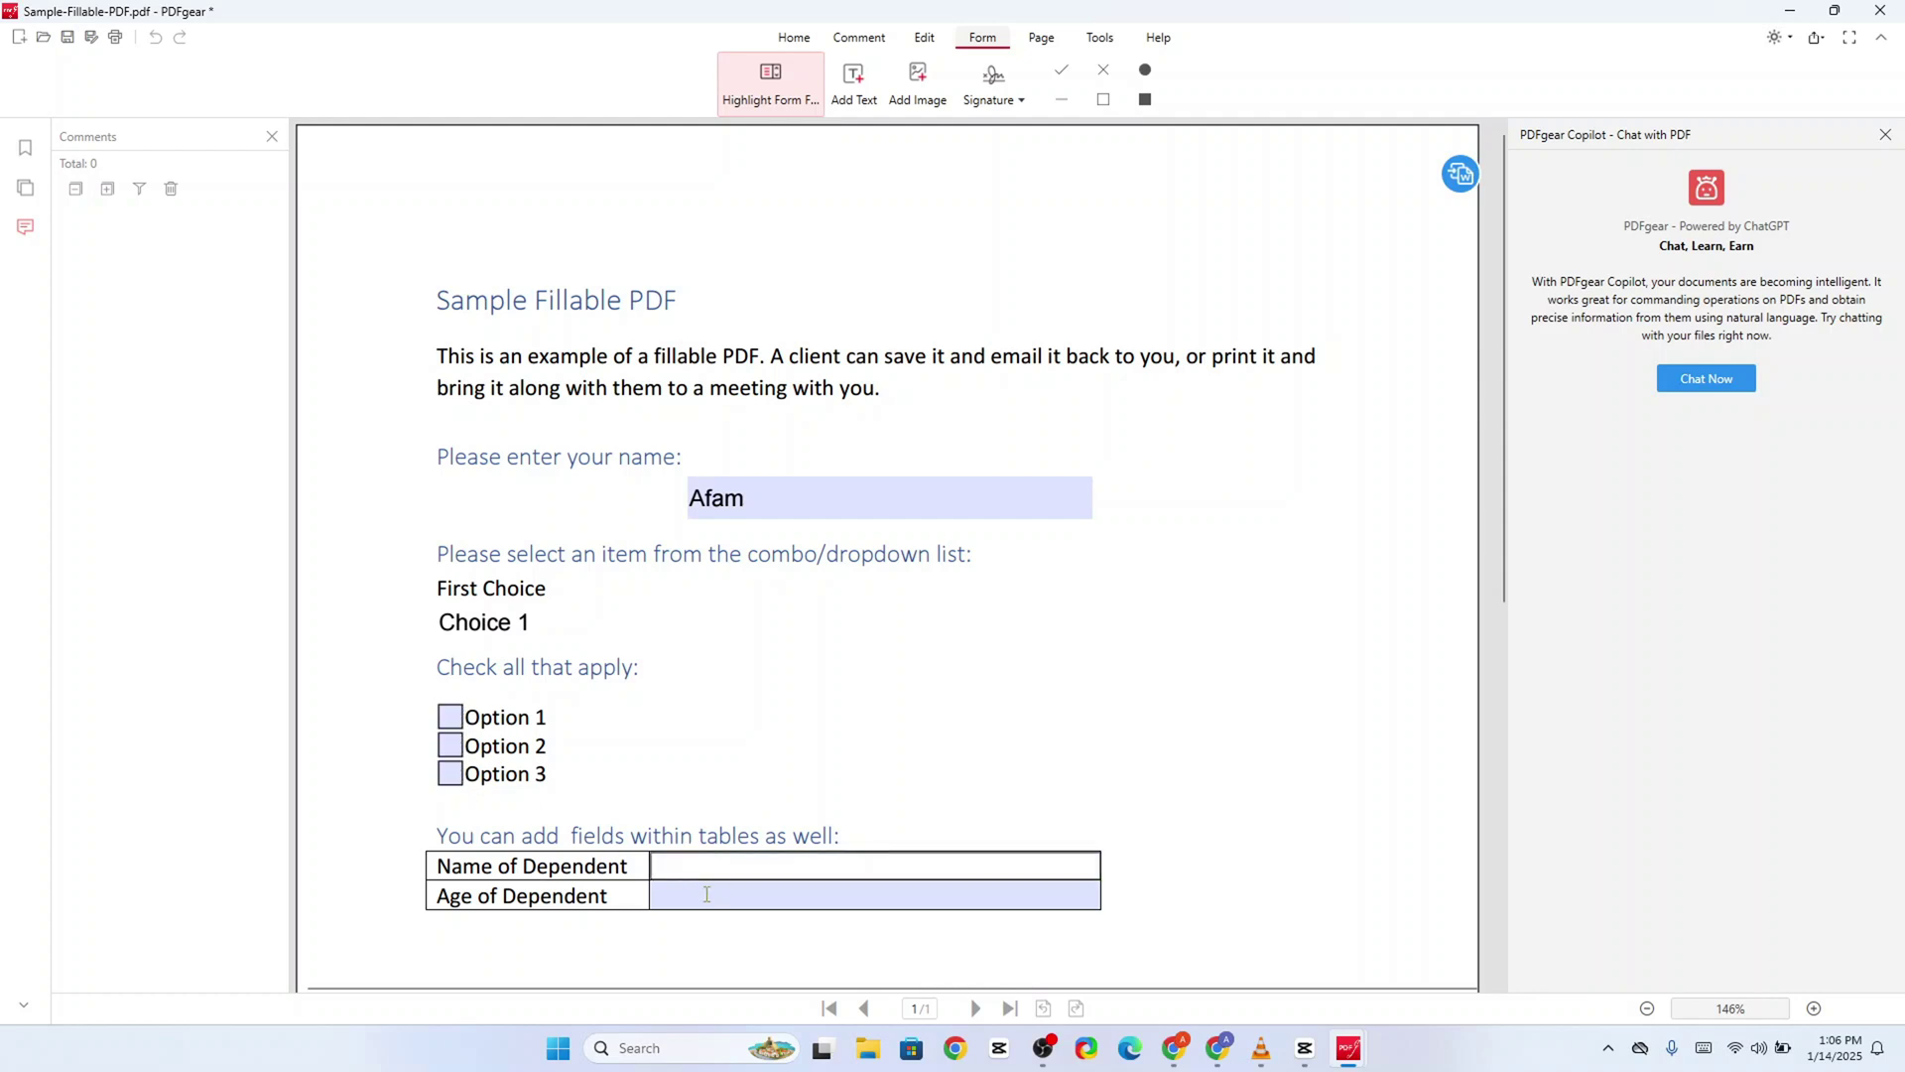
{"action": "left_click", "coordinate": [705, 893]}
{"action": "scroll", "coordinate": [881, 651], "scroll_direction": "down", "scroll_amount": 2}
{"action": "scroll", "coordinate": [882, 654], "scroll_direction": "up", "scroll_amount": 2}
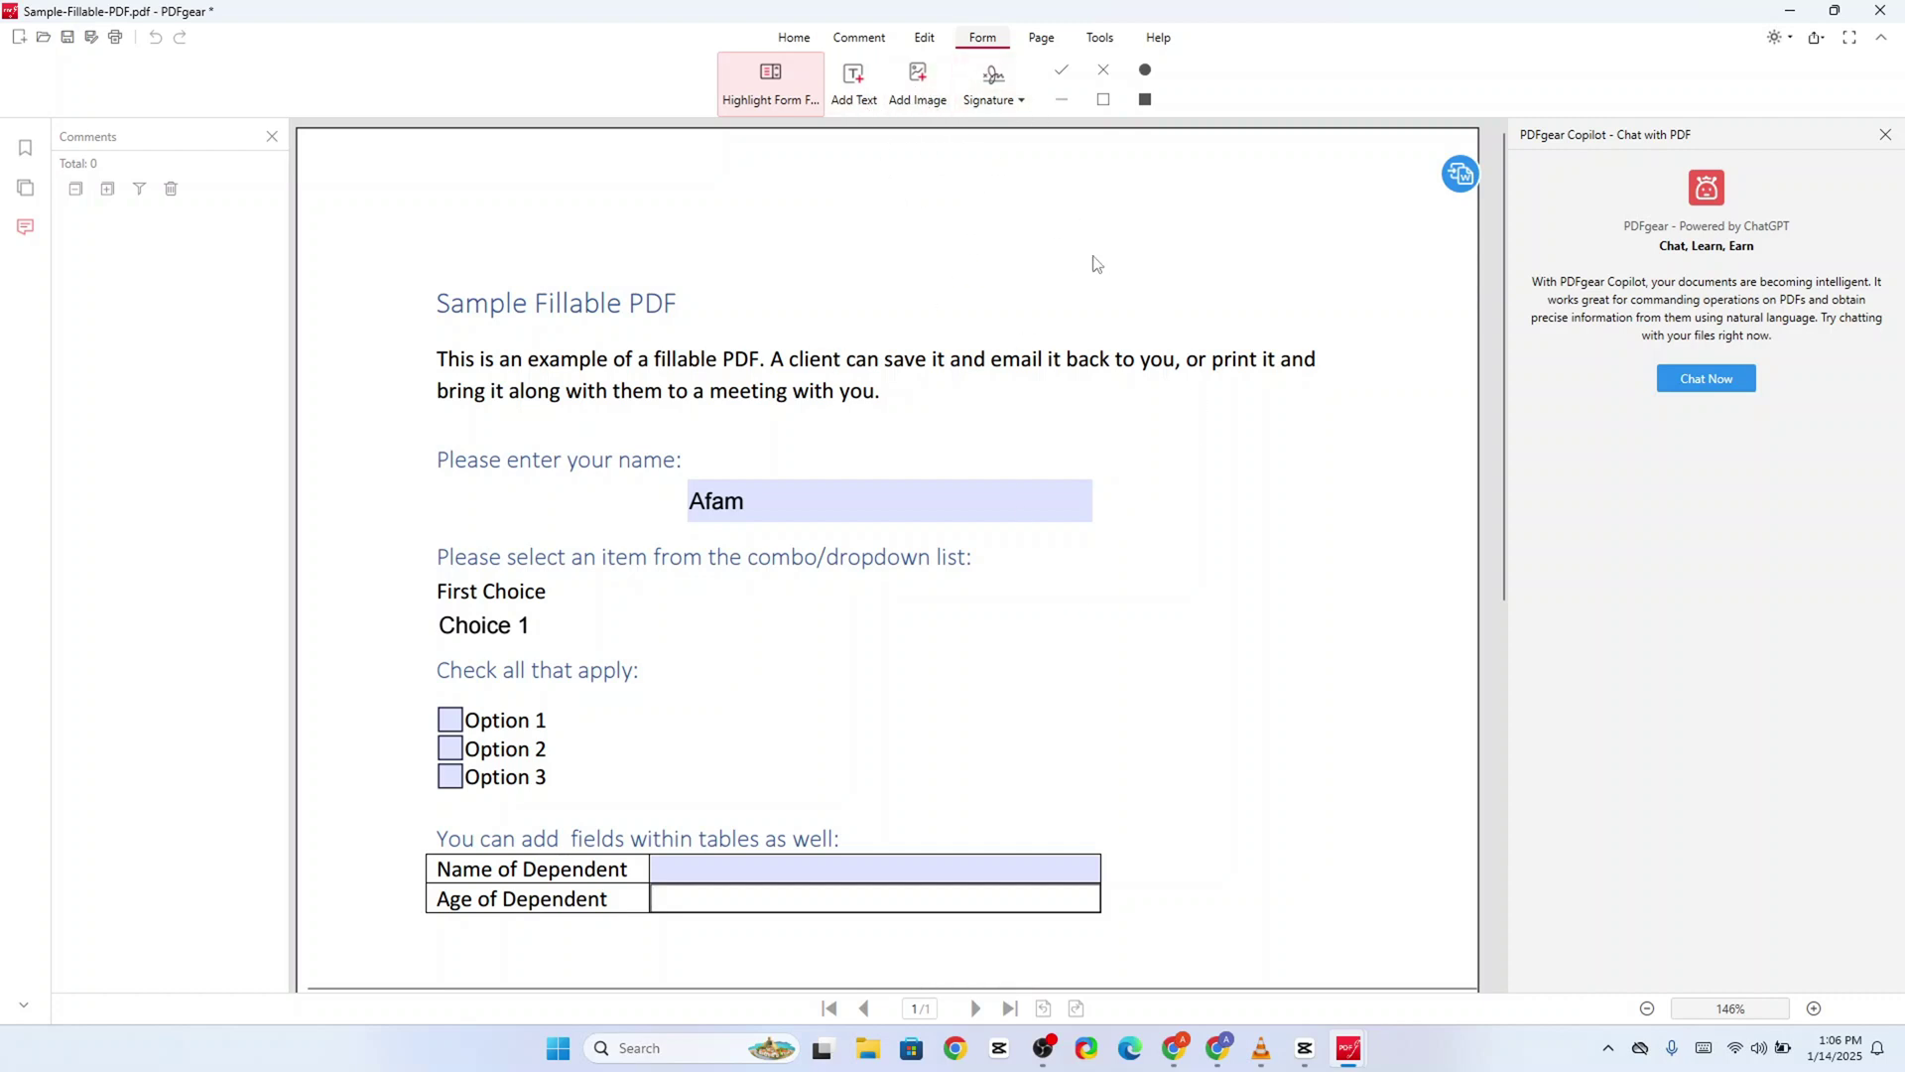
Step: Restore the form window and close the fillable form without saving changes
{"action": "left_click", "coordinate": [1050, 40]}
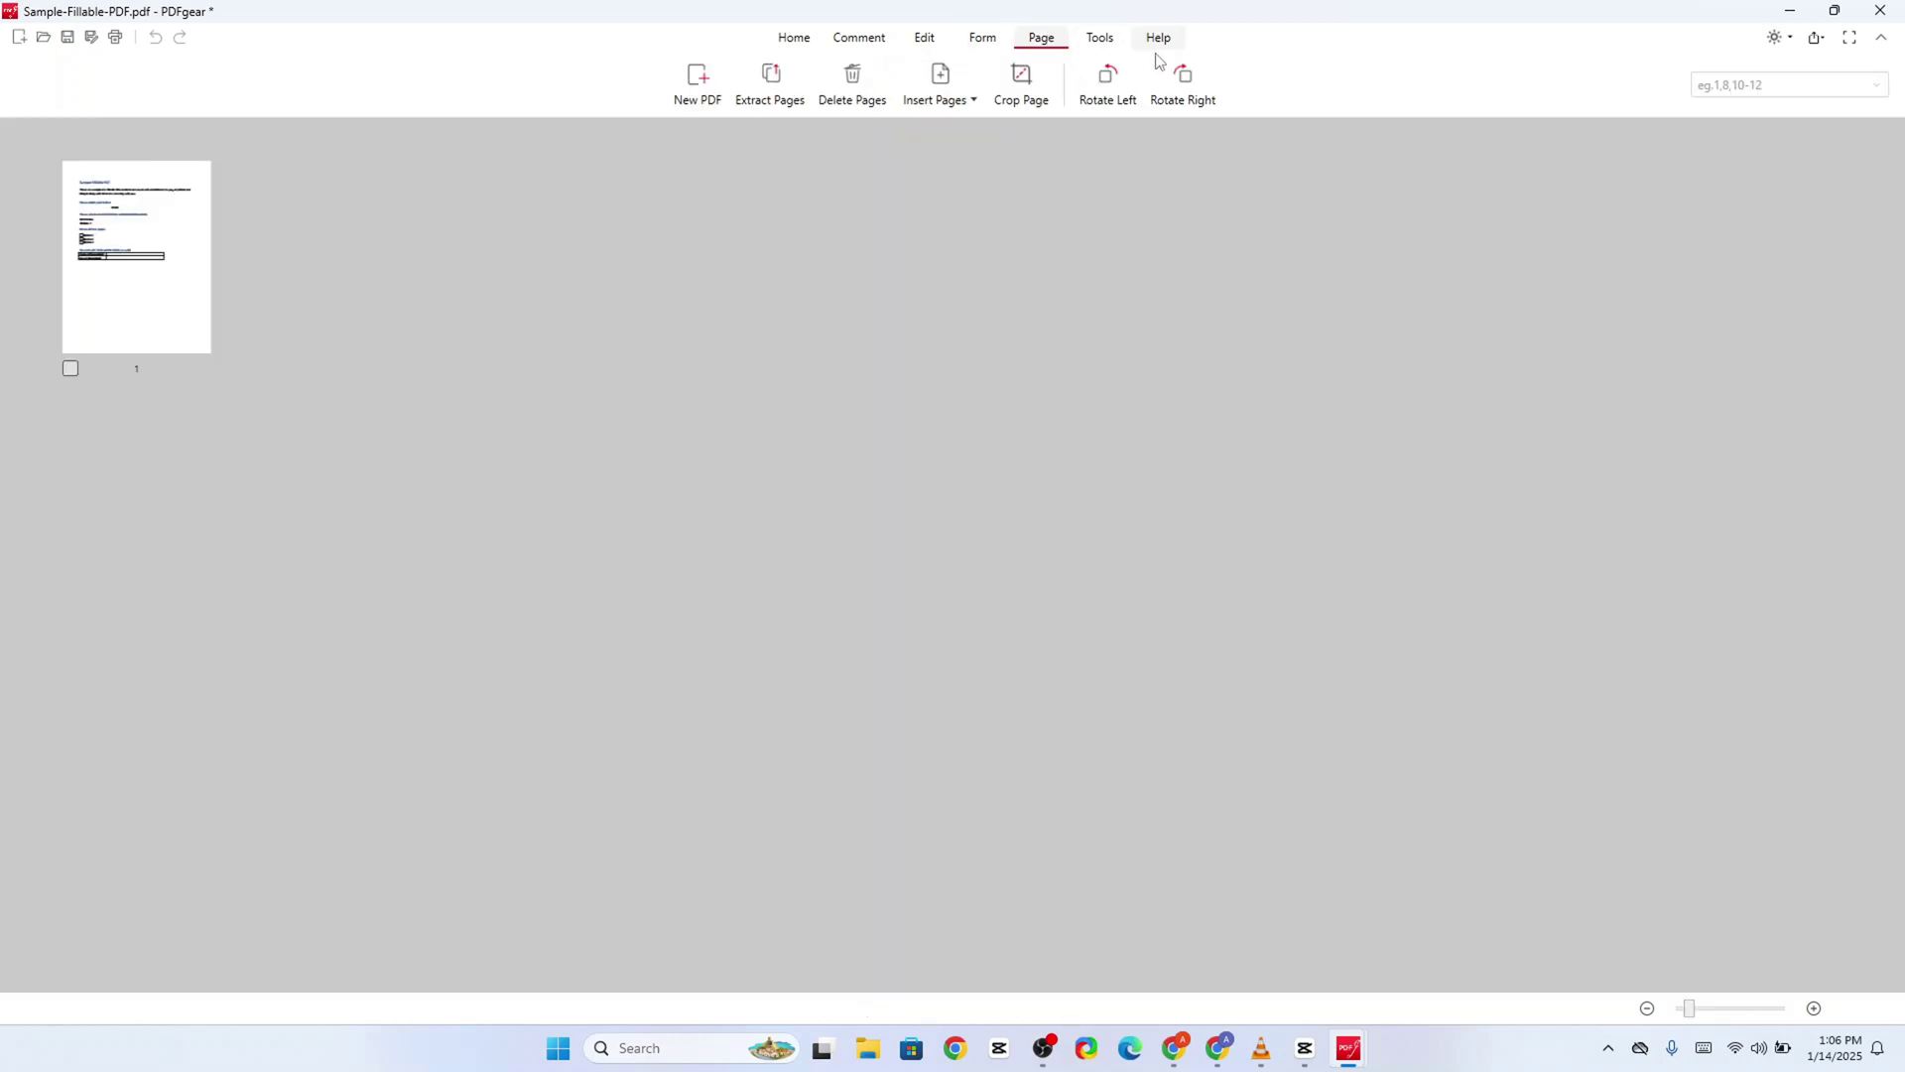
{"action": "mouse_move", "coordinate": [119, 224]}
{"action": "left_click", "coordinate": [16, 19]}
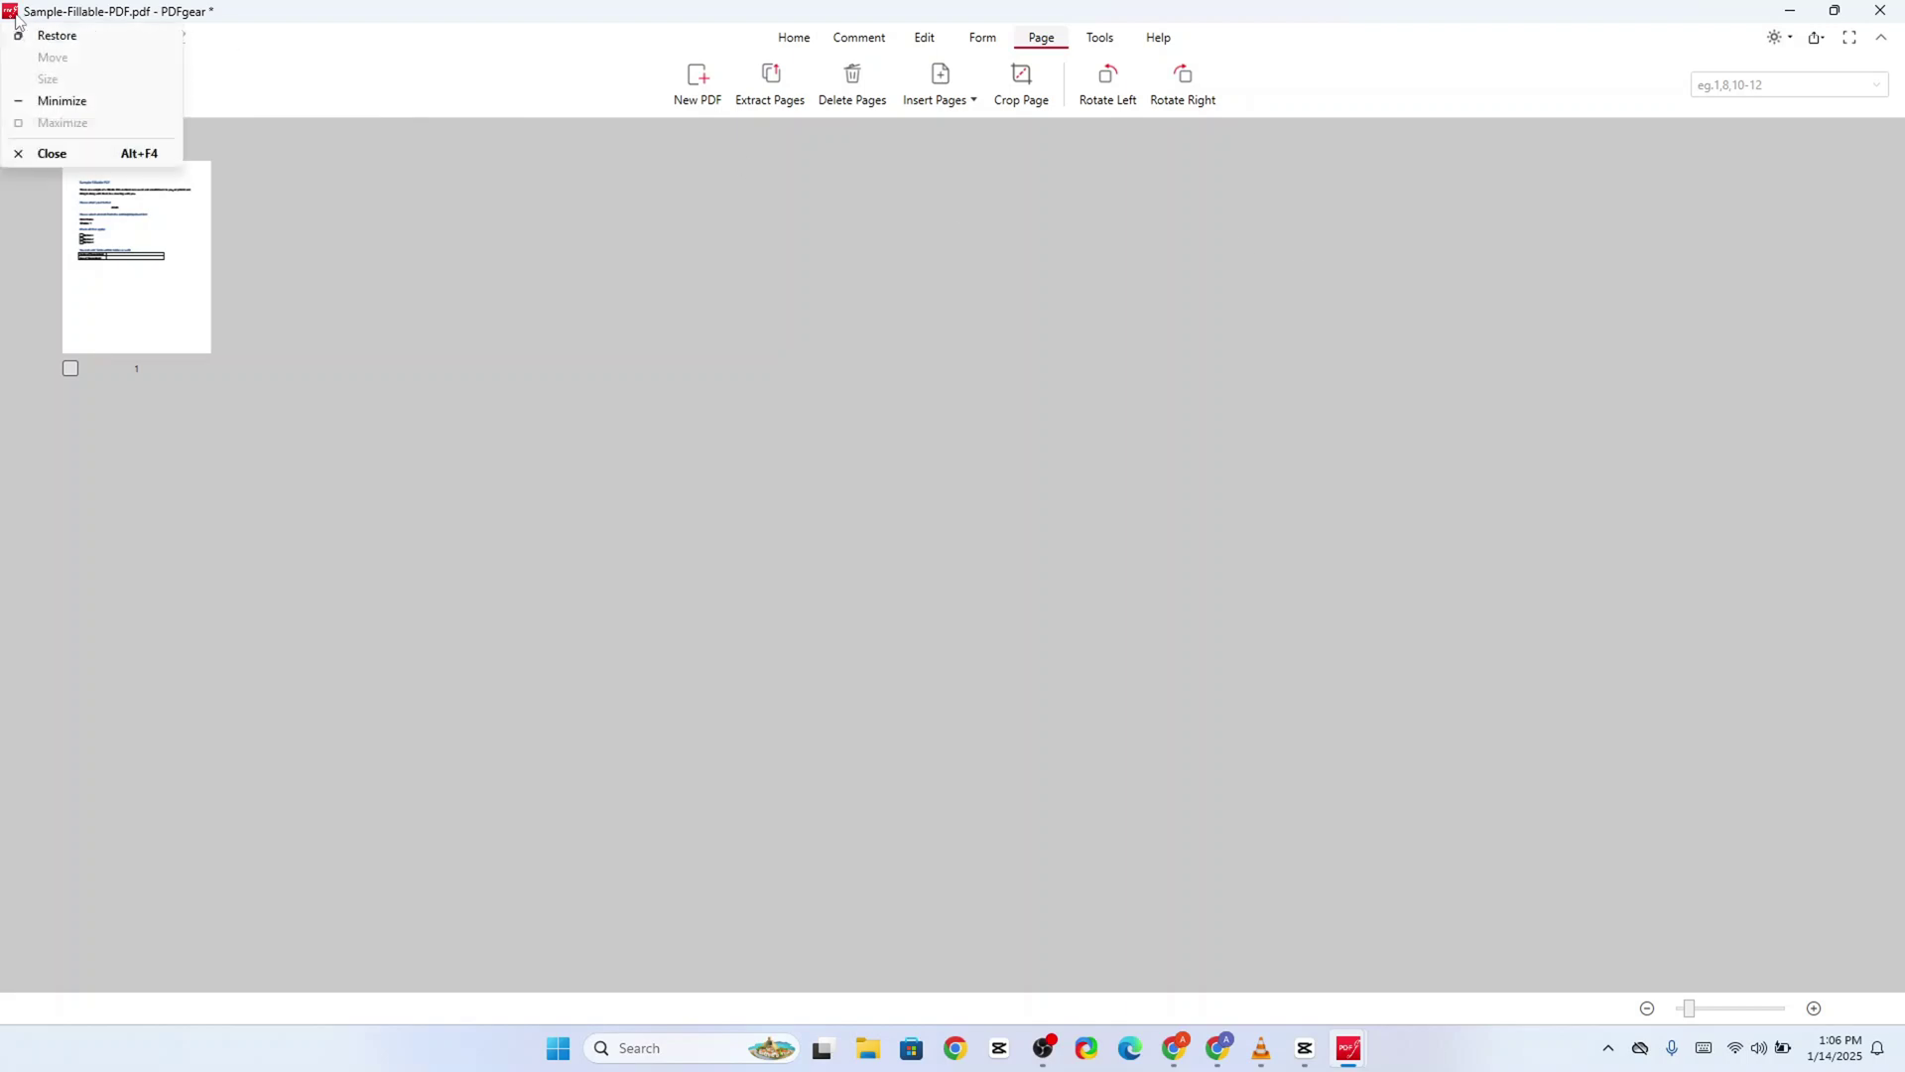
{"action": "left_click", "coordinate": [55, 36]}
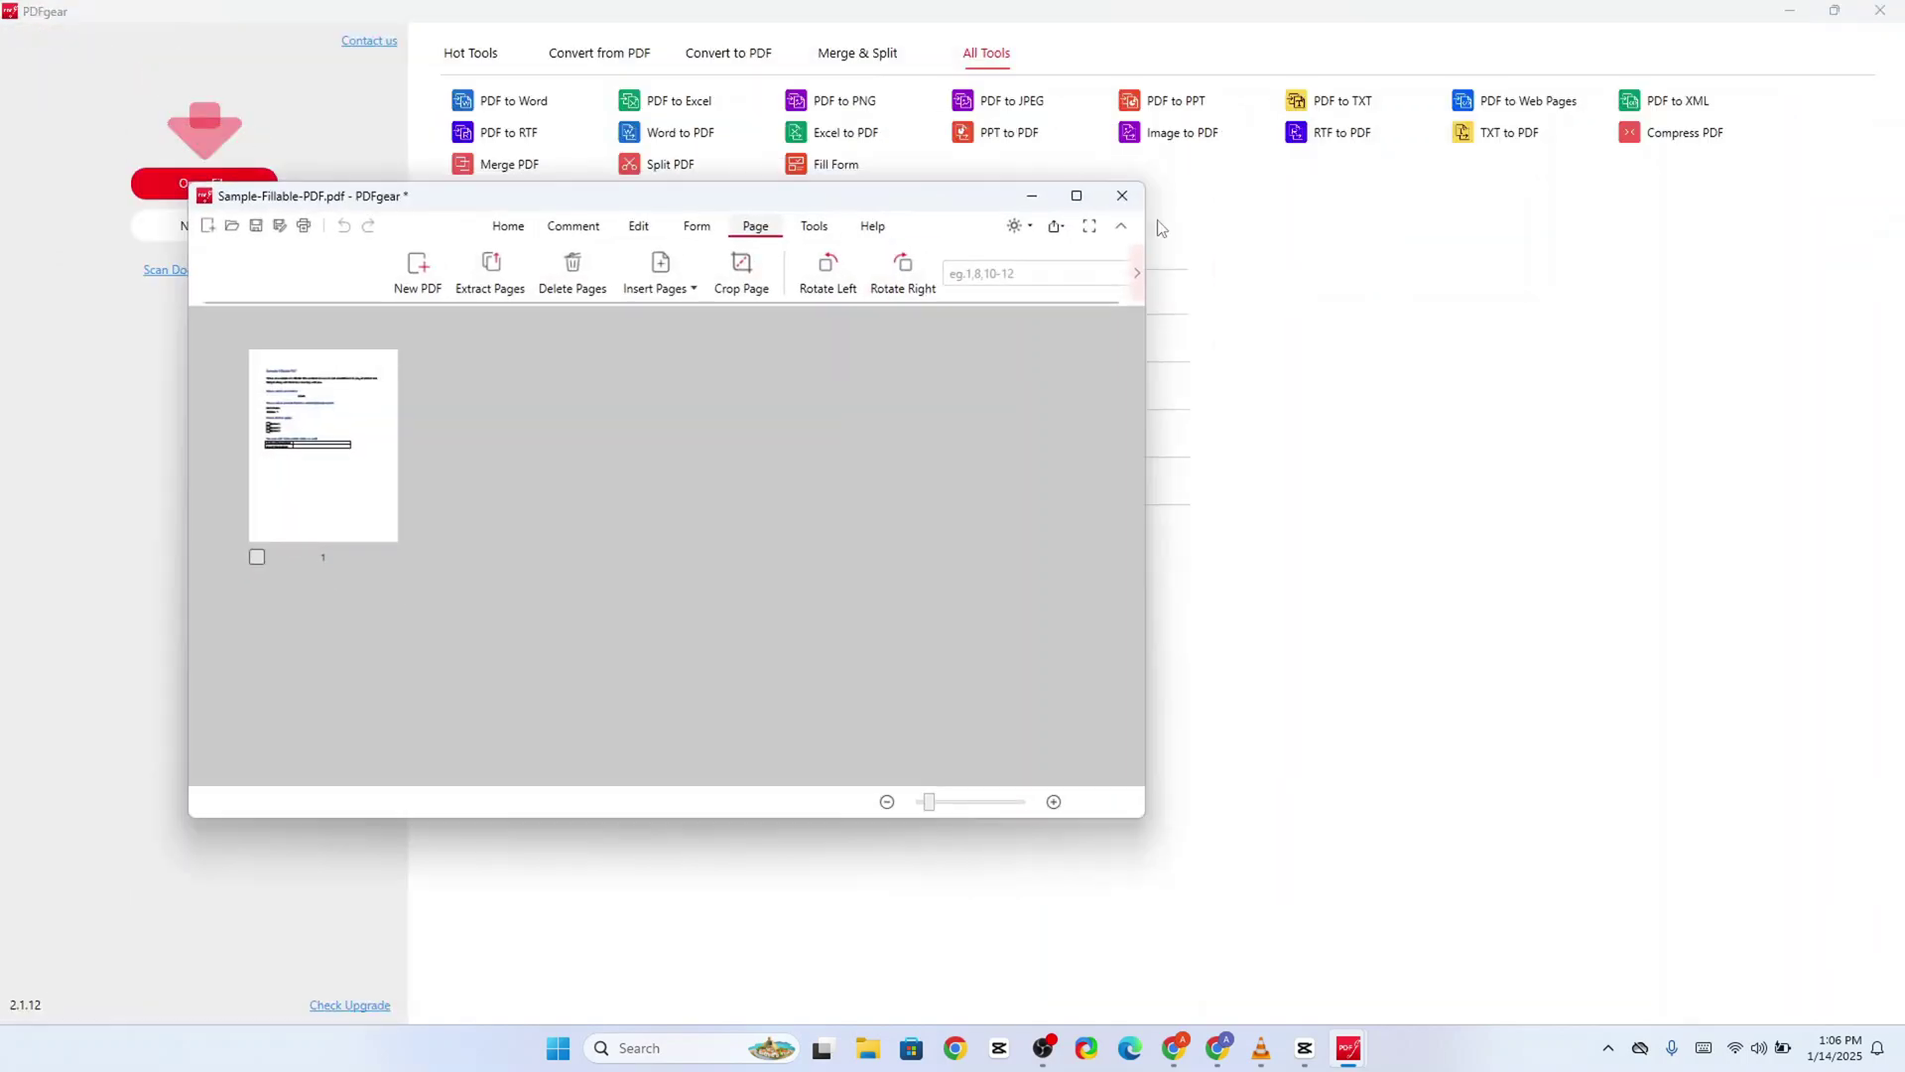
{"action": "left_click", "coordinate": [1122, 195]}
{"action": "left_click", "coordinate": [1011, 589]}
Step: Open Brochure Signed.pdf from disk and maximize its window
{"action": "left_click", "coordinate": [214, 196]}
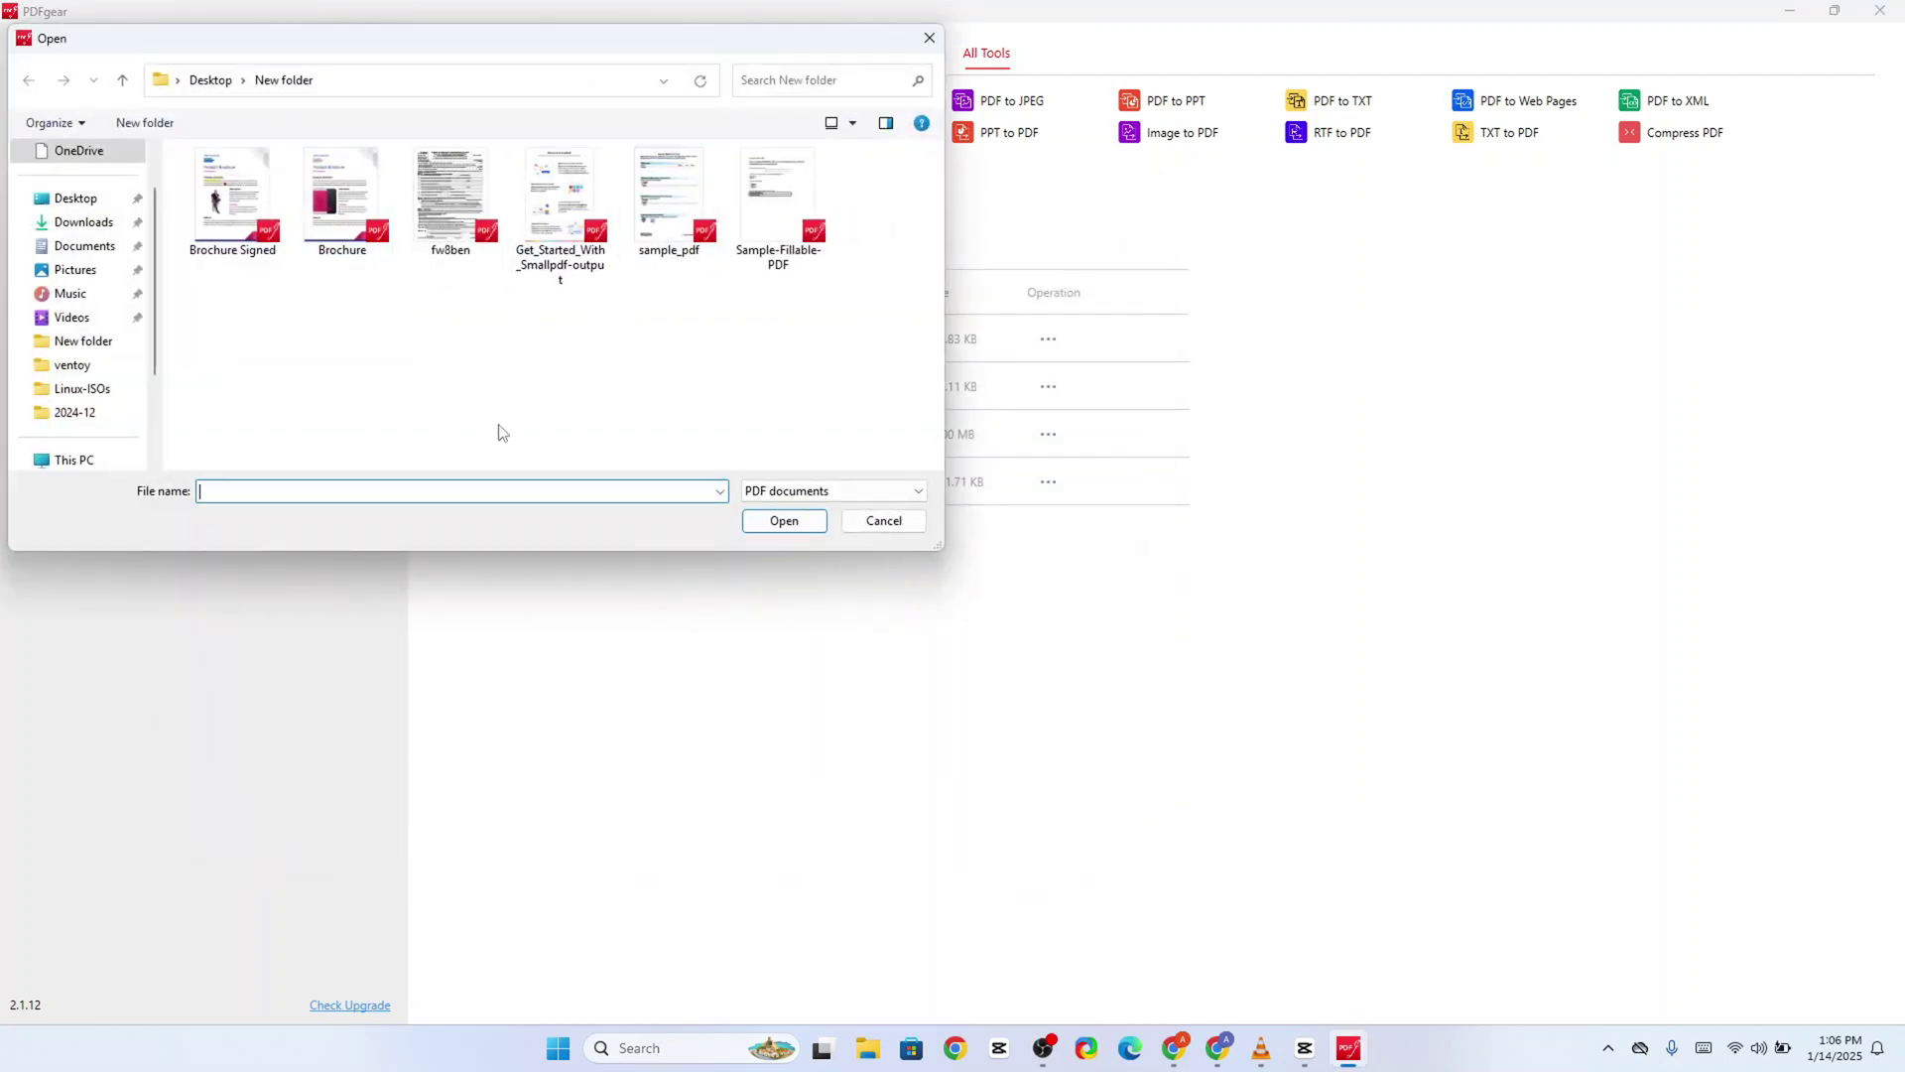
{"action": "double_click", "coordinate": [241, 188]}
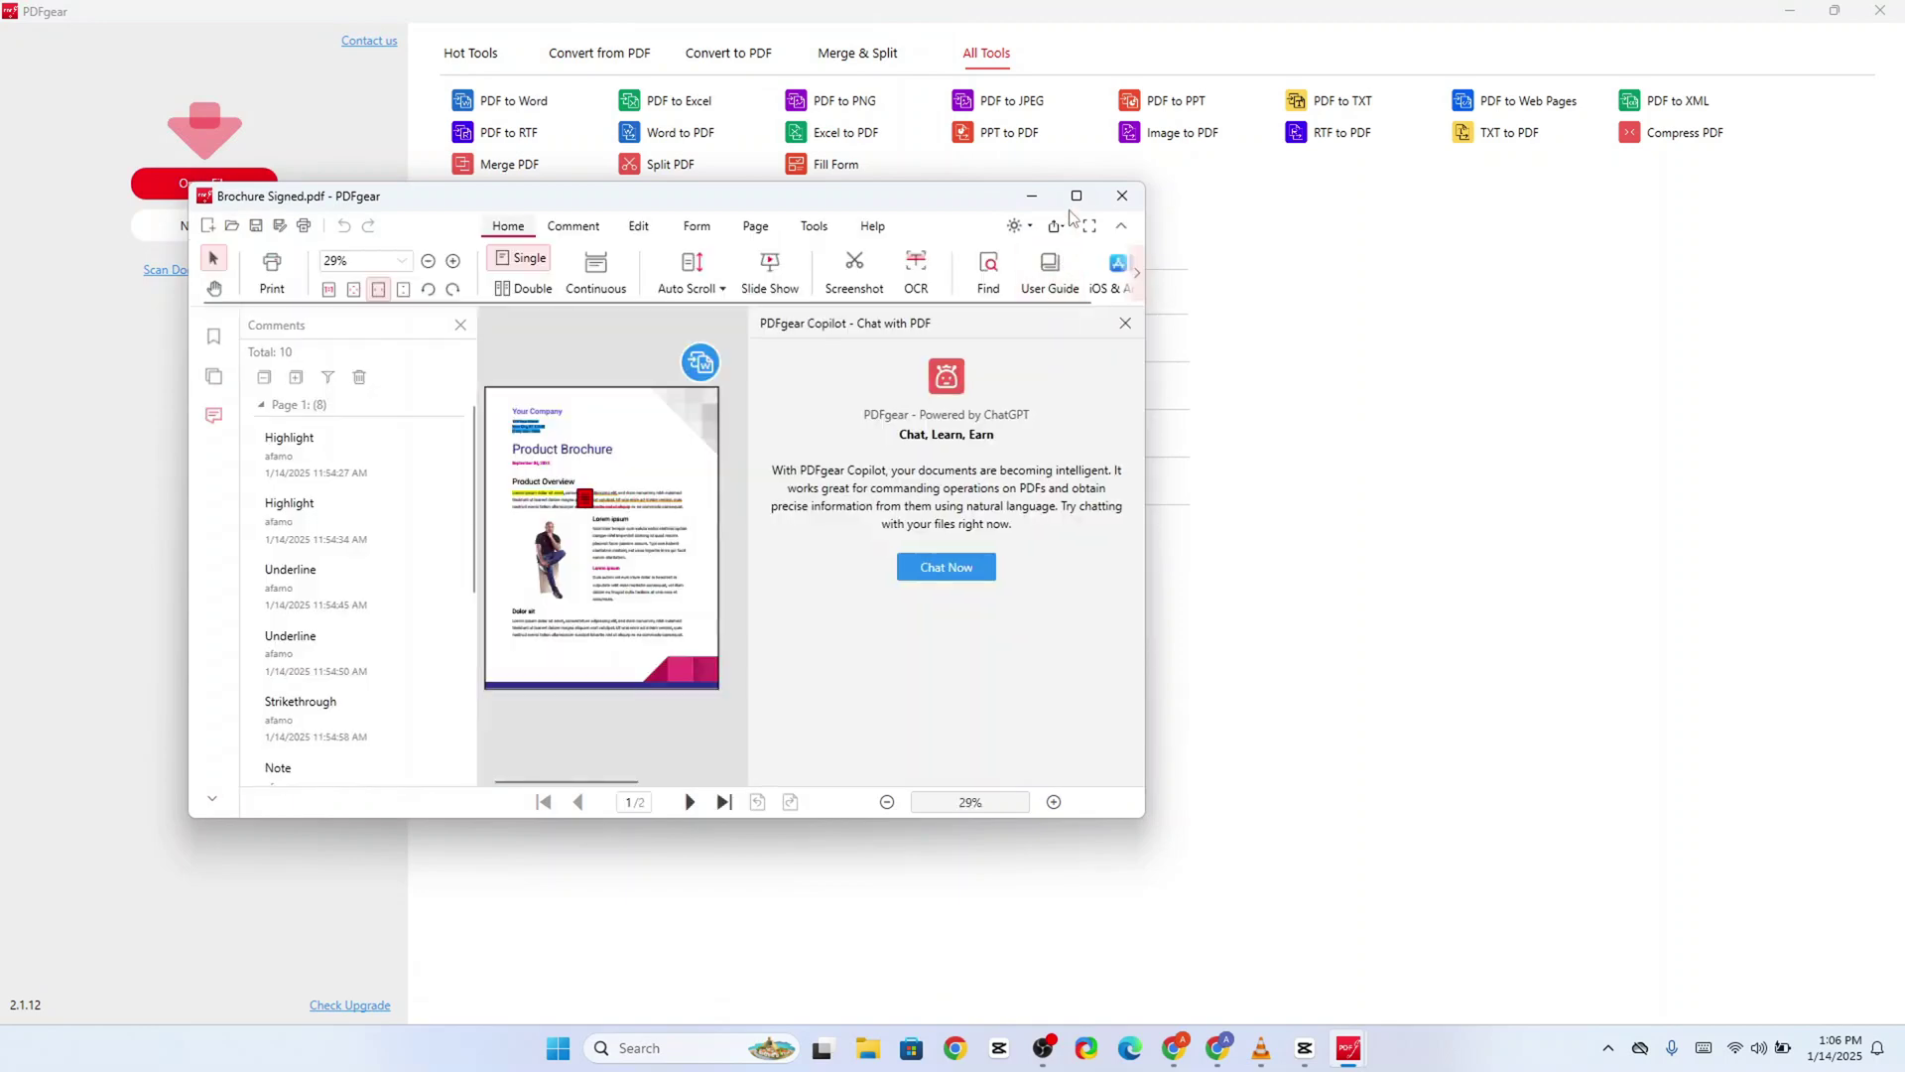
{"action": "left_click", "coordinate": [1077, 196]}
Step: Move page 2, the stamped Details page, in front of page 1 and confirm the reorder
{"action": "scroll", "coordinate": [1038, 443], "scroll_direction": "down", "scroll_amount": 5}
{"action": "scroll", "coordinate": [984, 478], "scroll_direction": "down", "scroll_amount": 10}
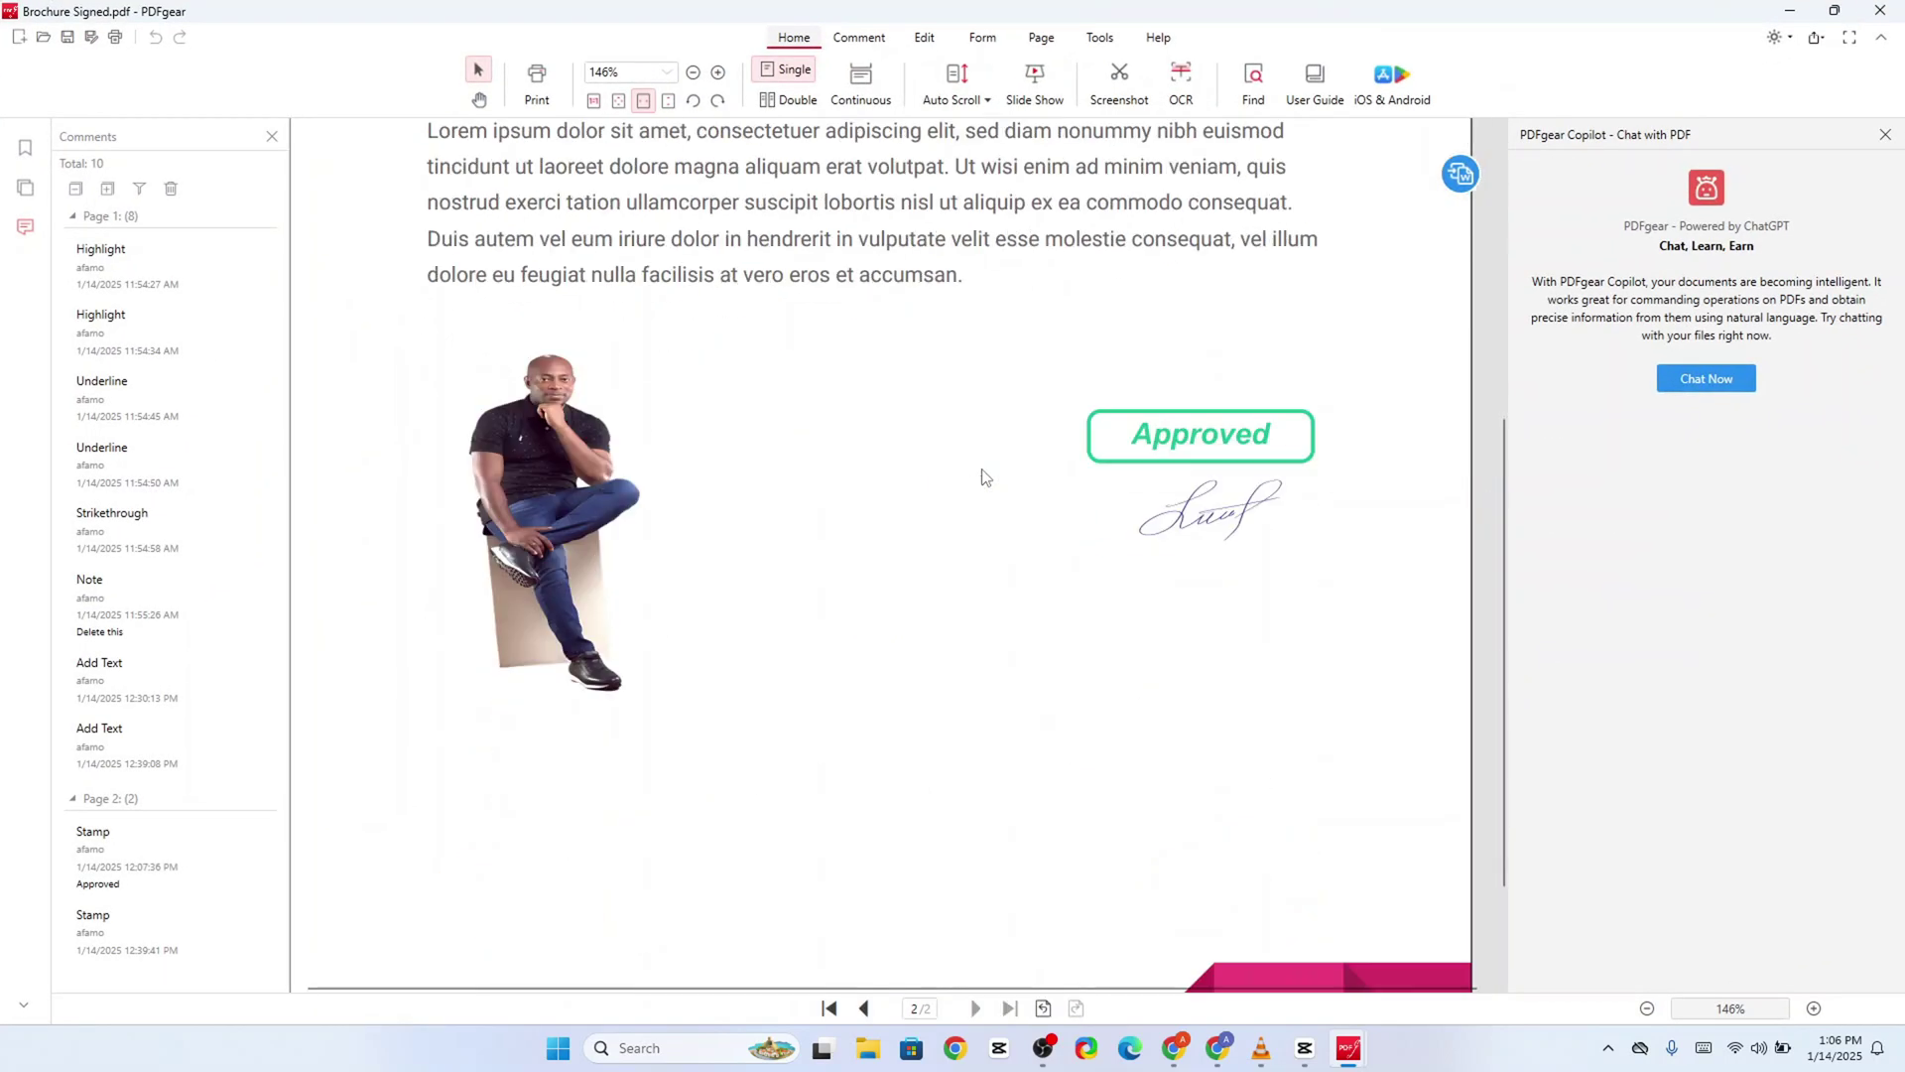
{"action": "key", "text": "Home"}
{"action": "scroll", "coordinate": [988, 480], "scroll_direction": "down", "scroll_amount": 15}
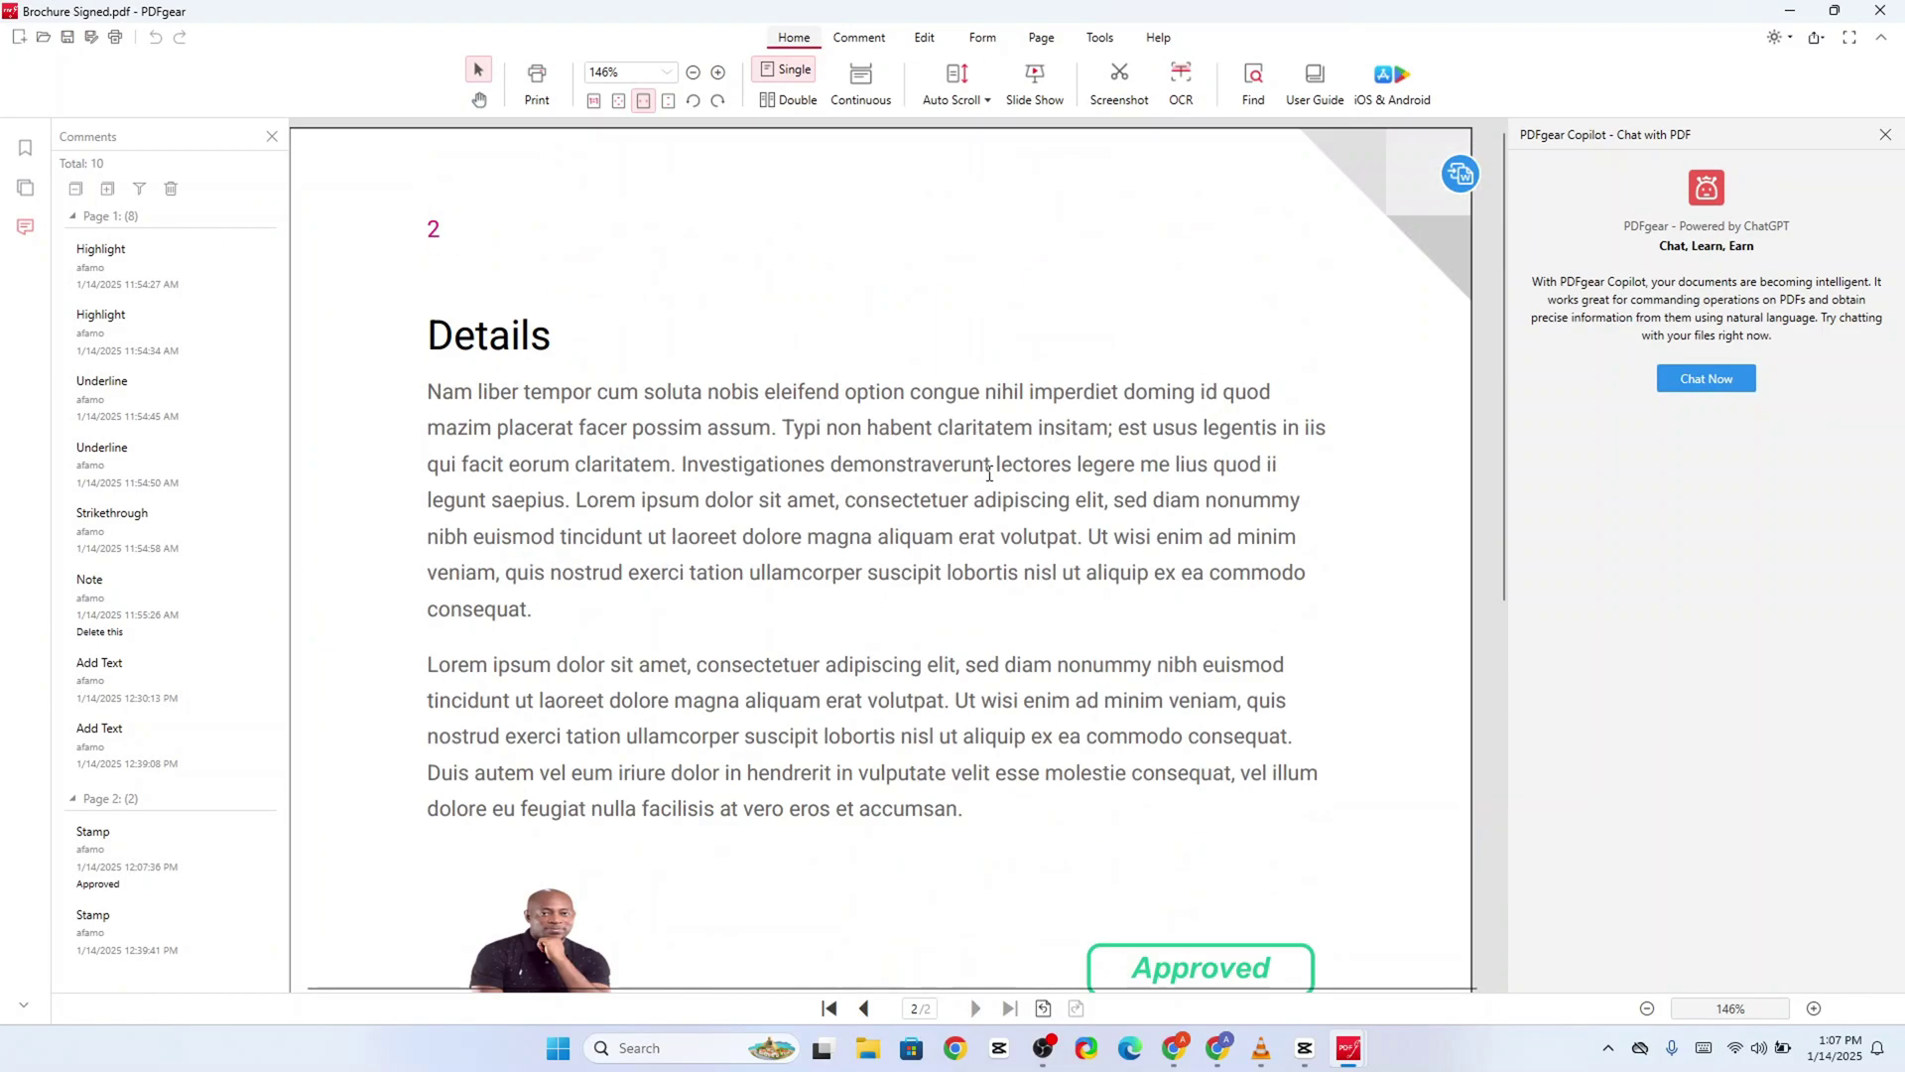
{"action": "key", "text": "Home"}
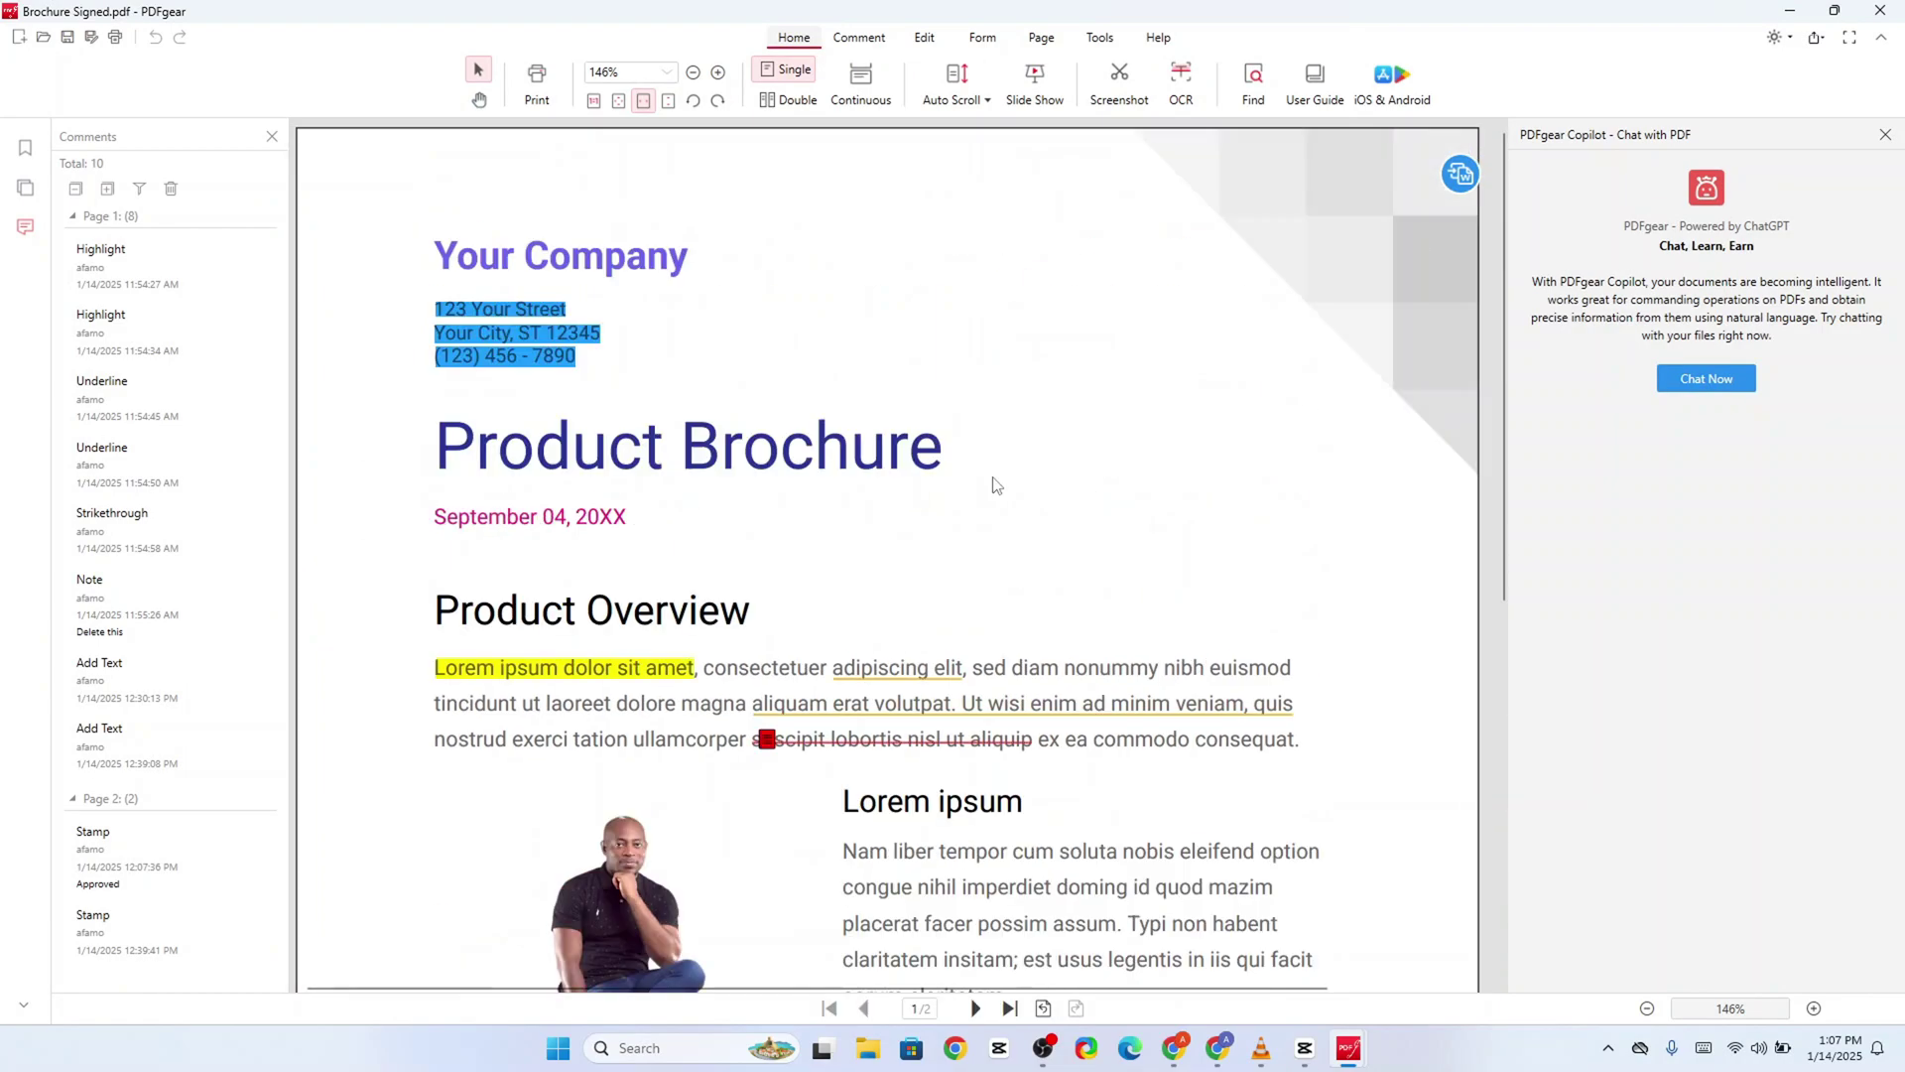
{"action": "left_click", "coordinate": [1041, 40]}
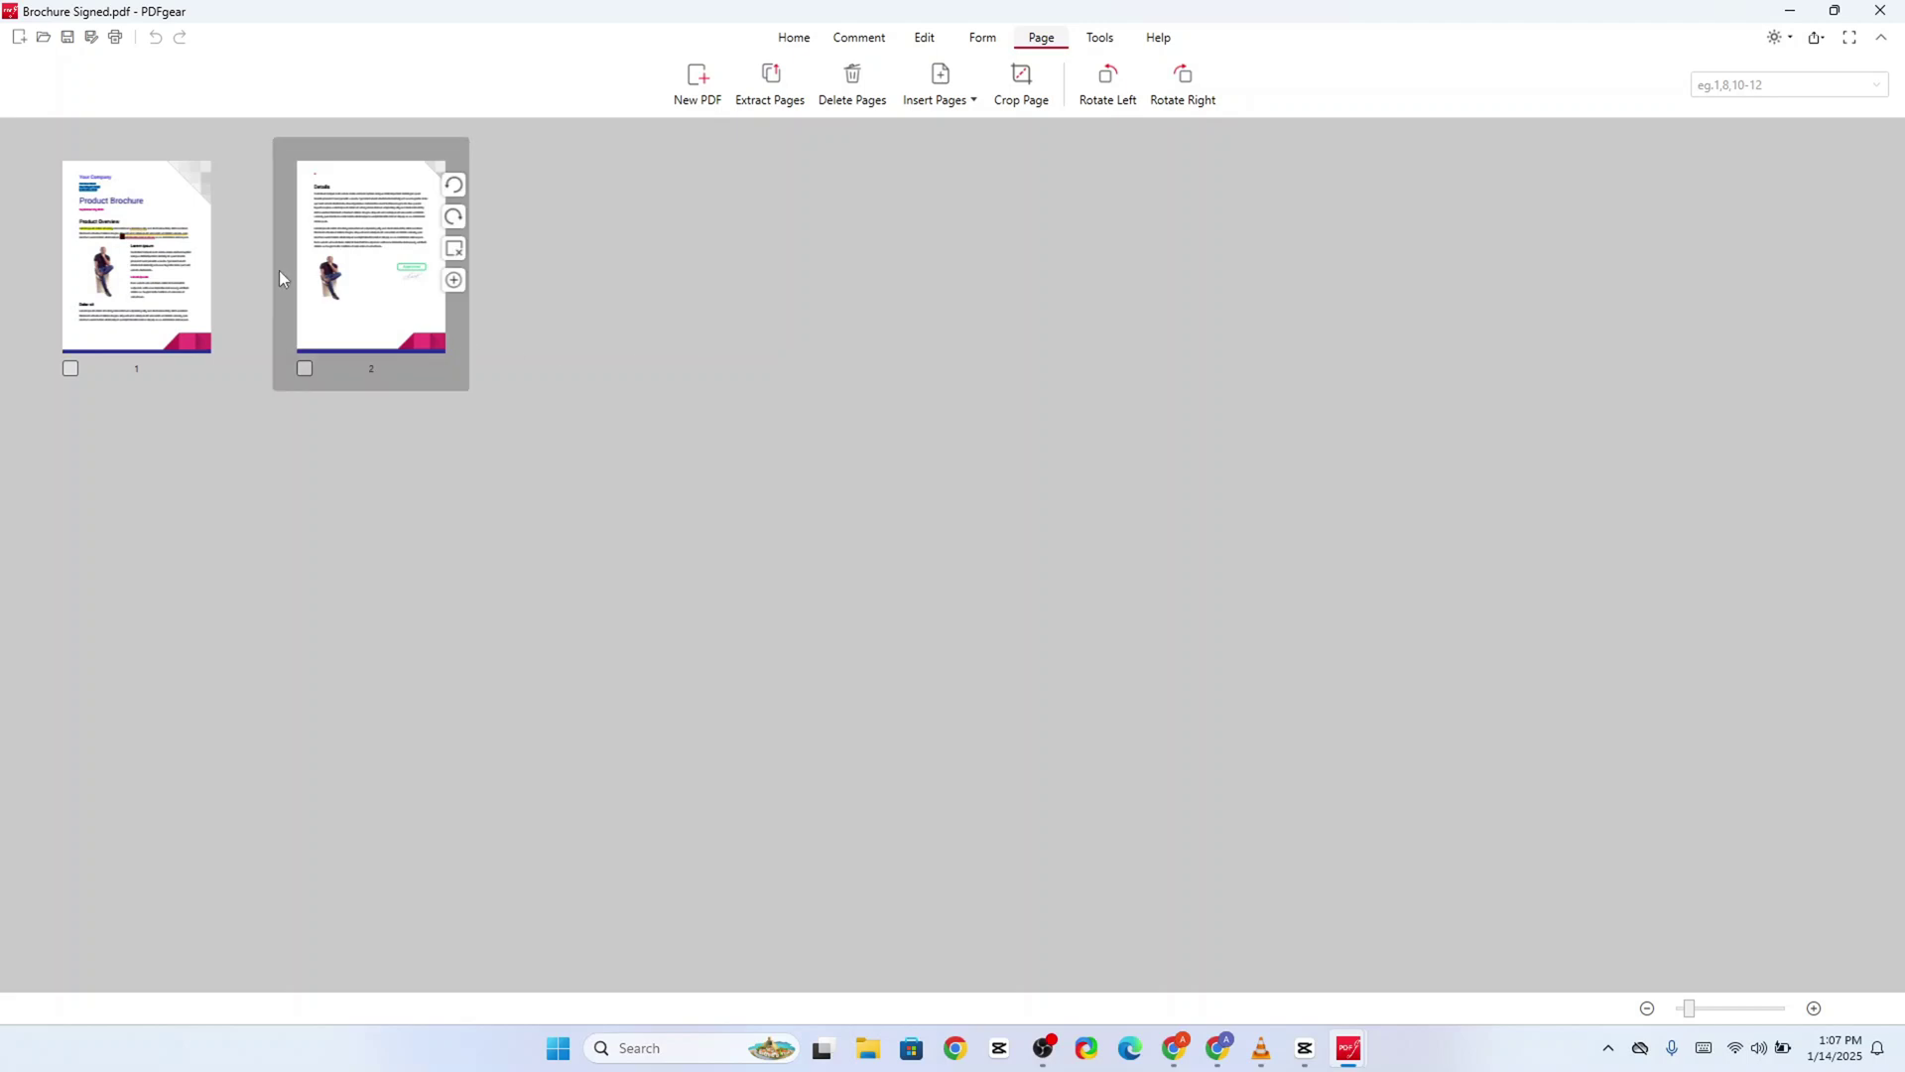
{"action": "mouse_move", "coordinate": [132, 270]}
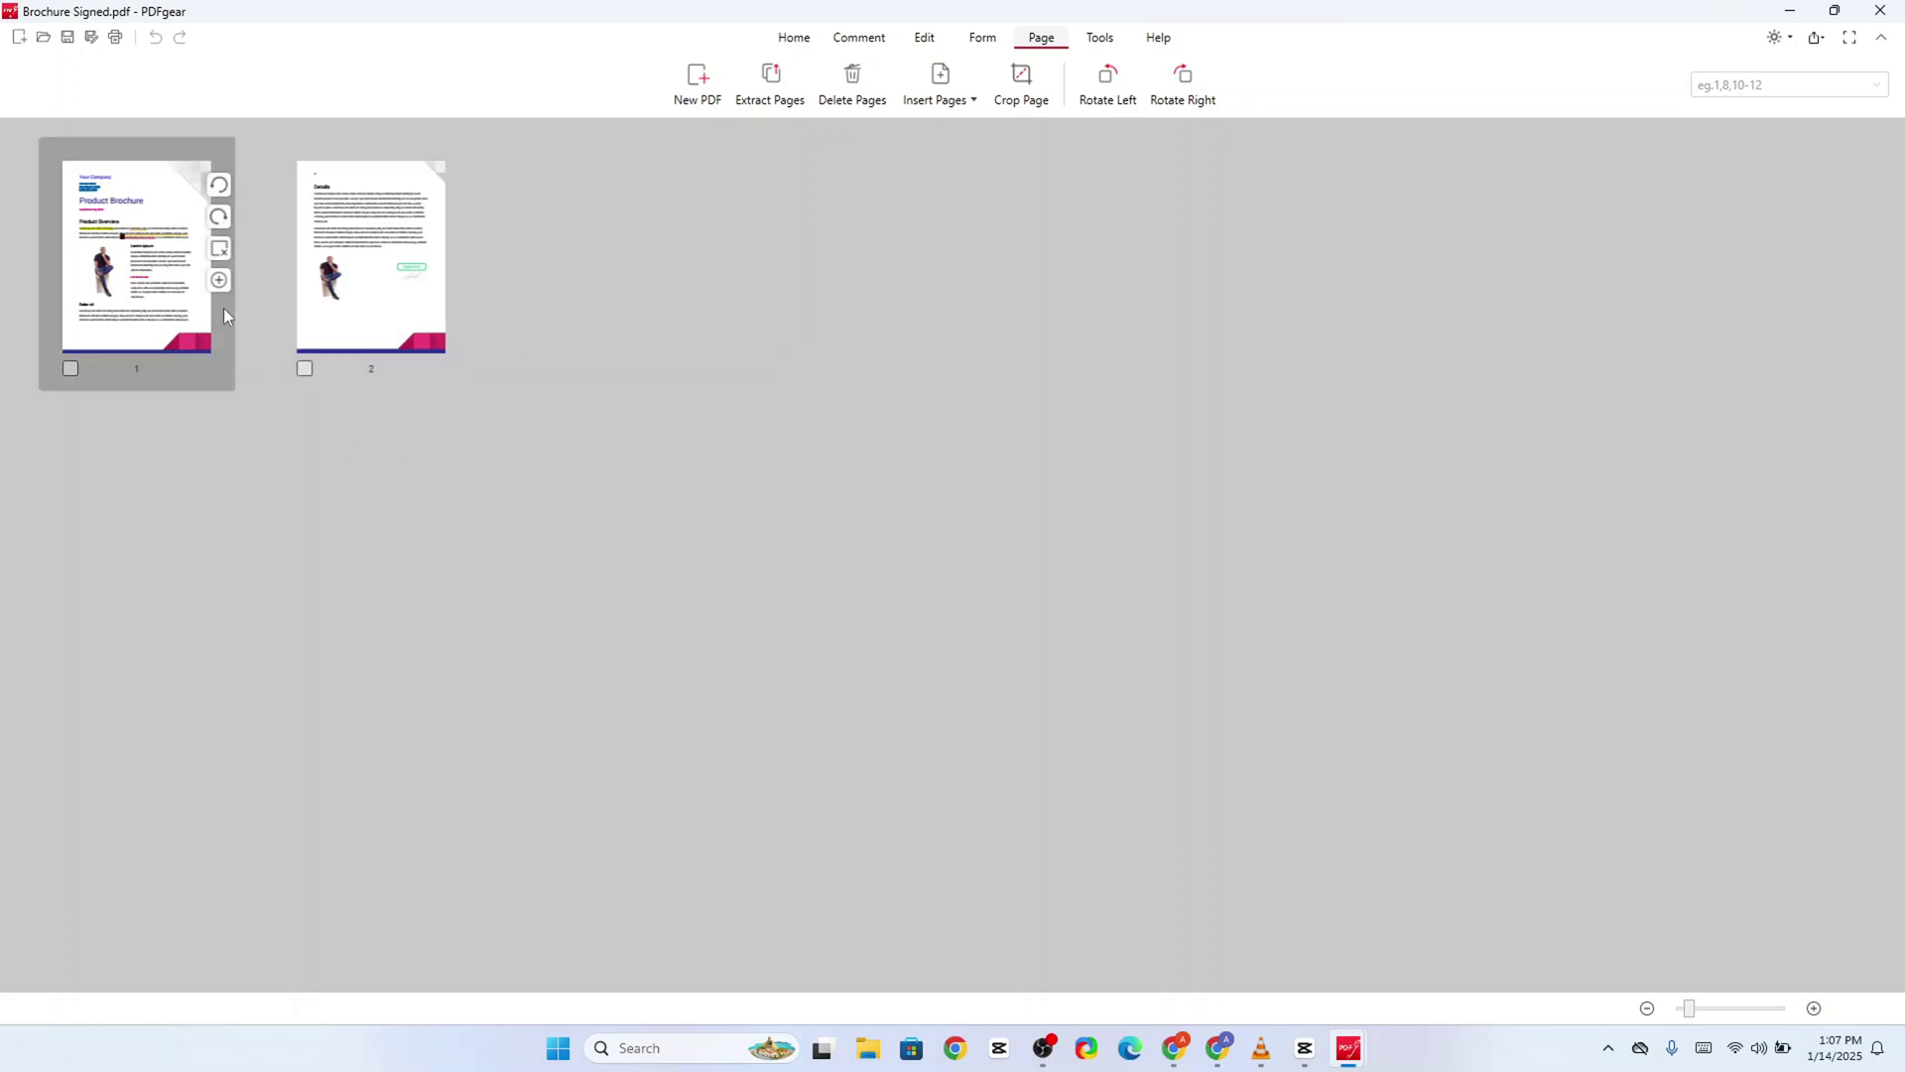
{"action": "mouse_move", "coordinate": [425, 370]}
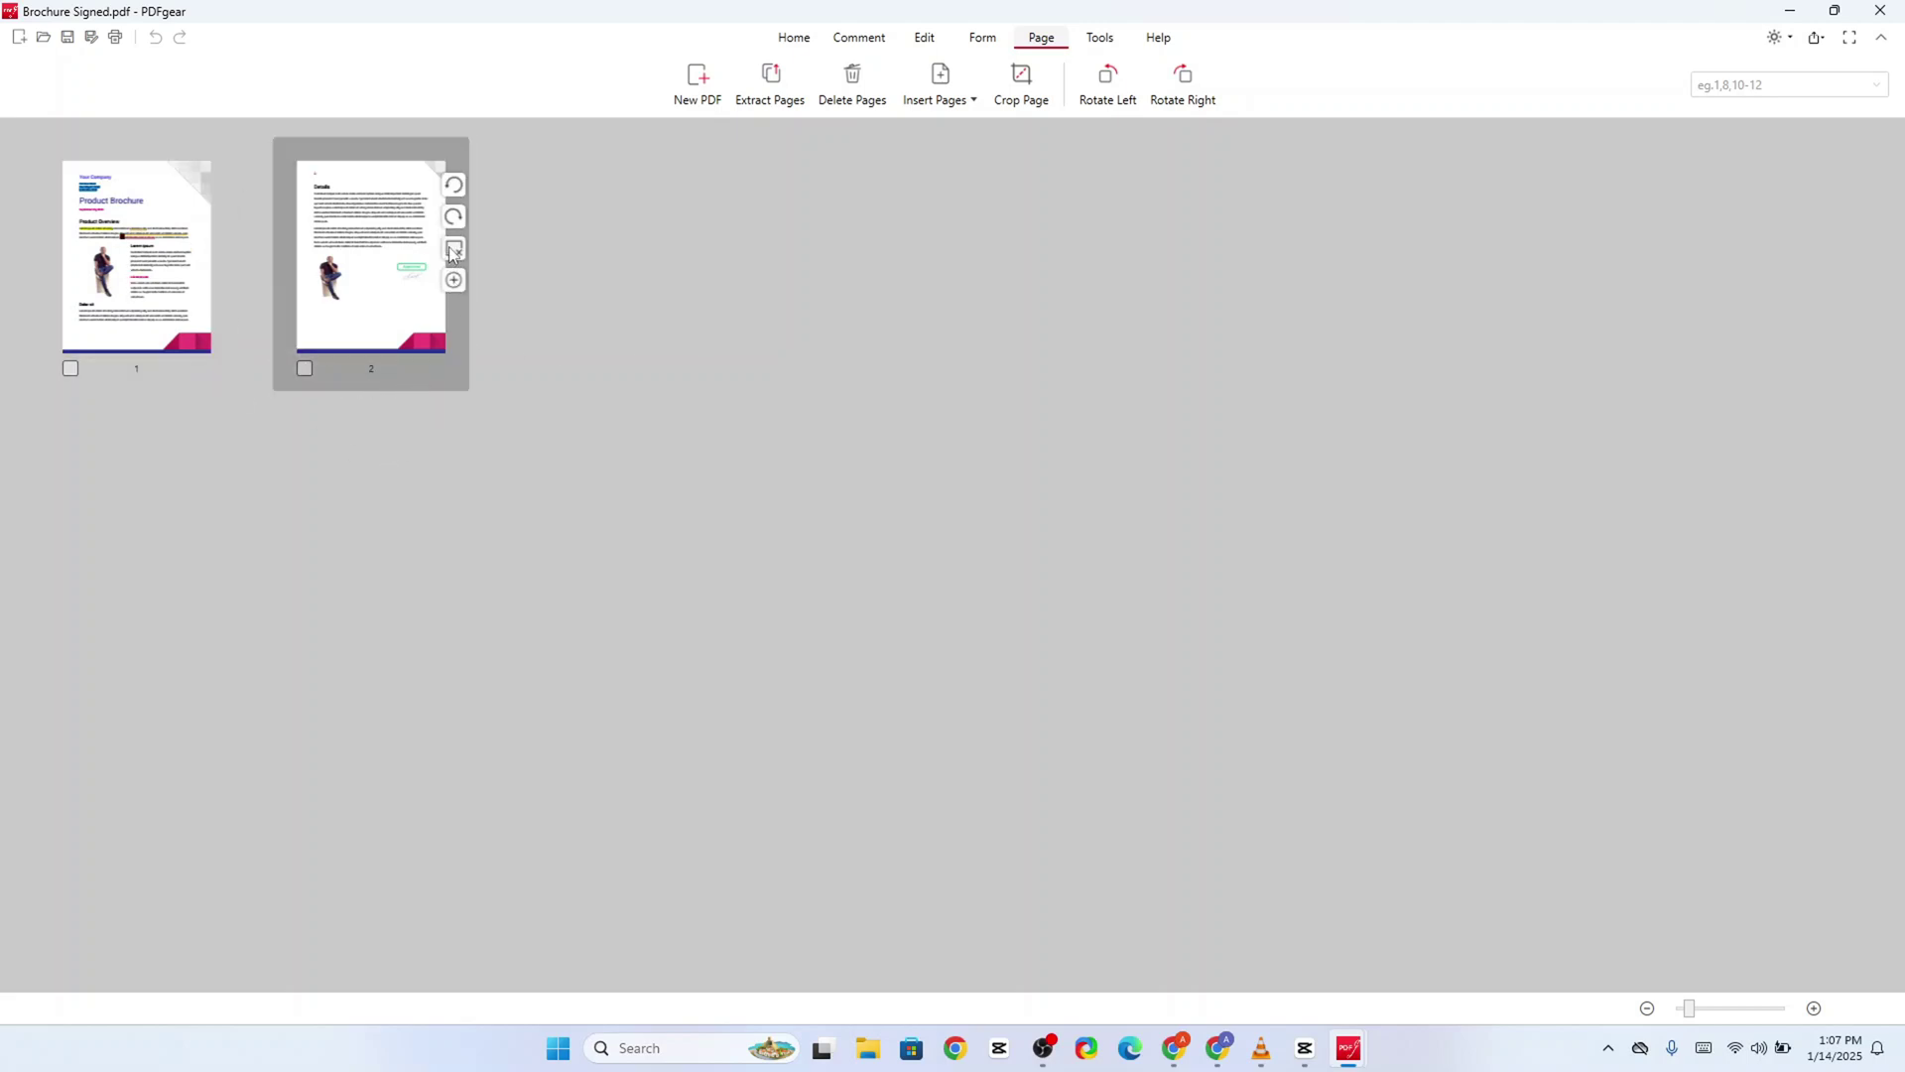
{"action": "left_click", "coordinate": [306, 366]}
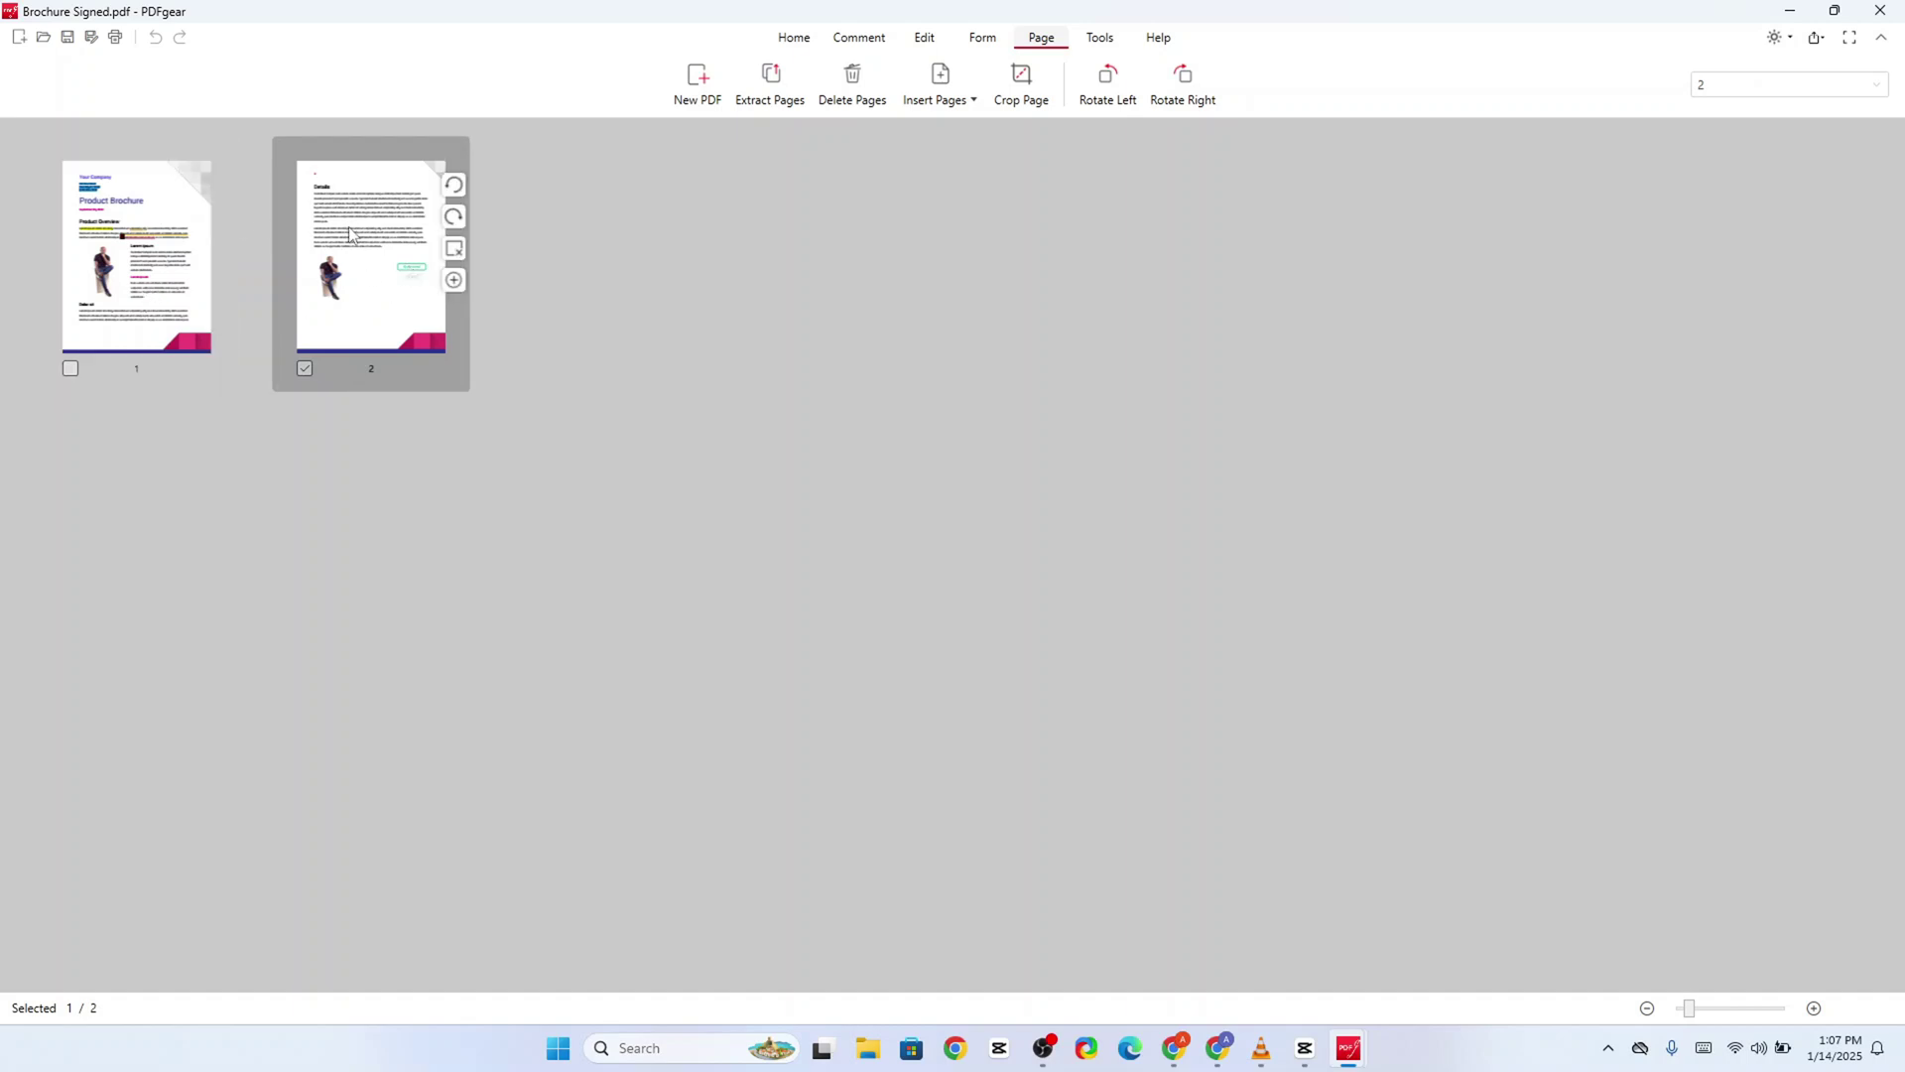
{"action": "left_click_drag", "start_coordinate": [352, 233], "coordinate": [99, 248]}
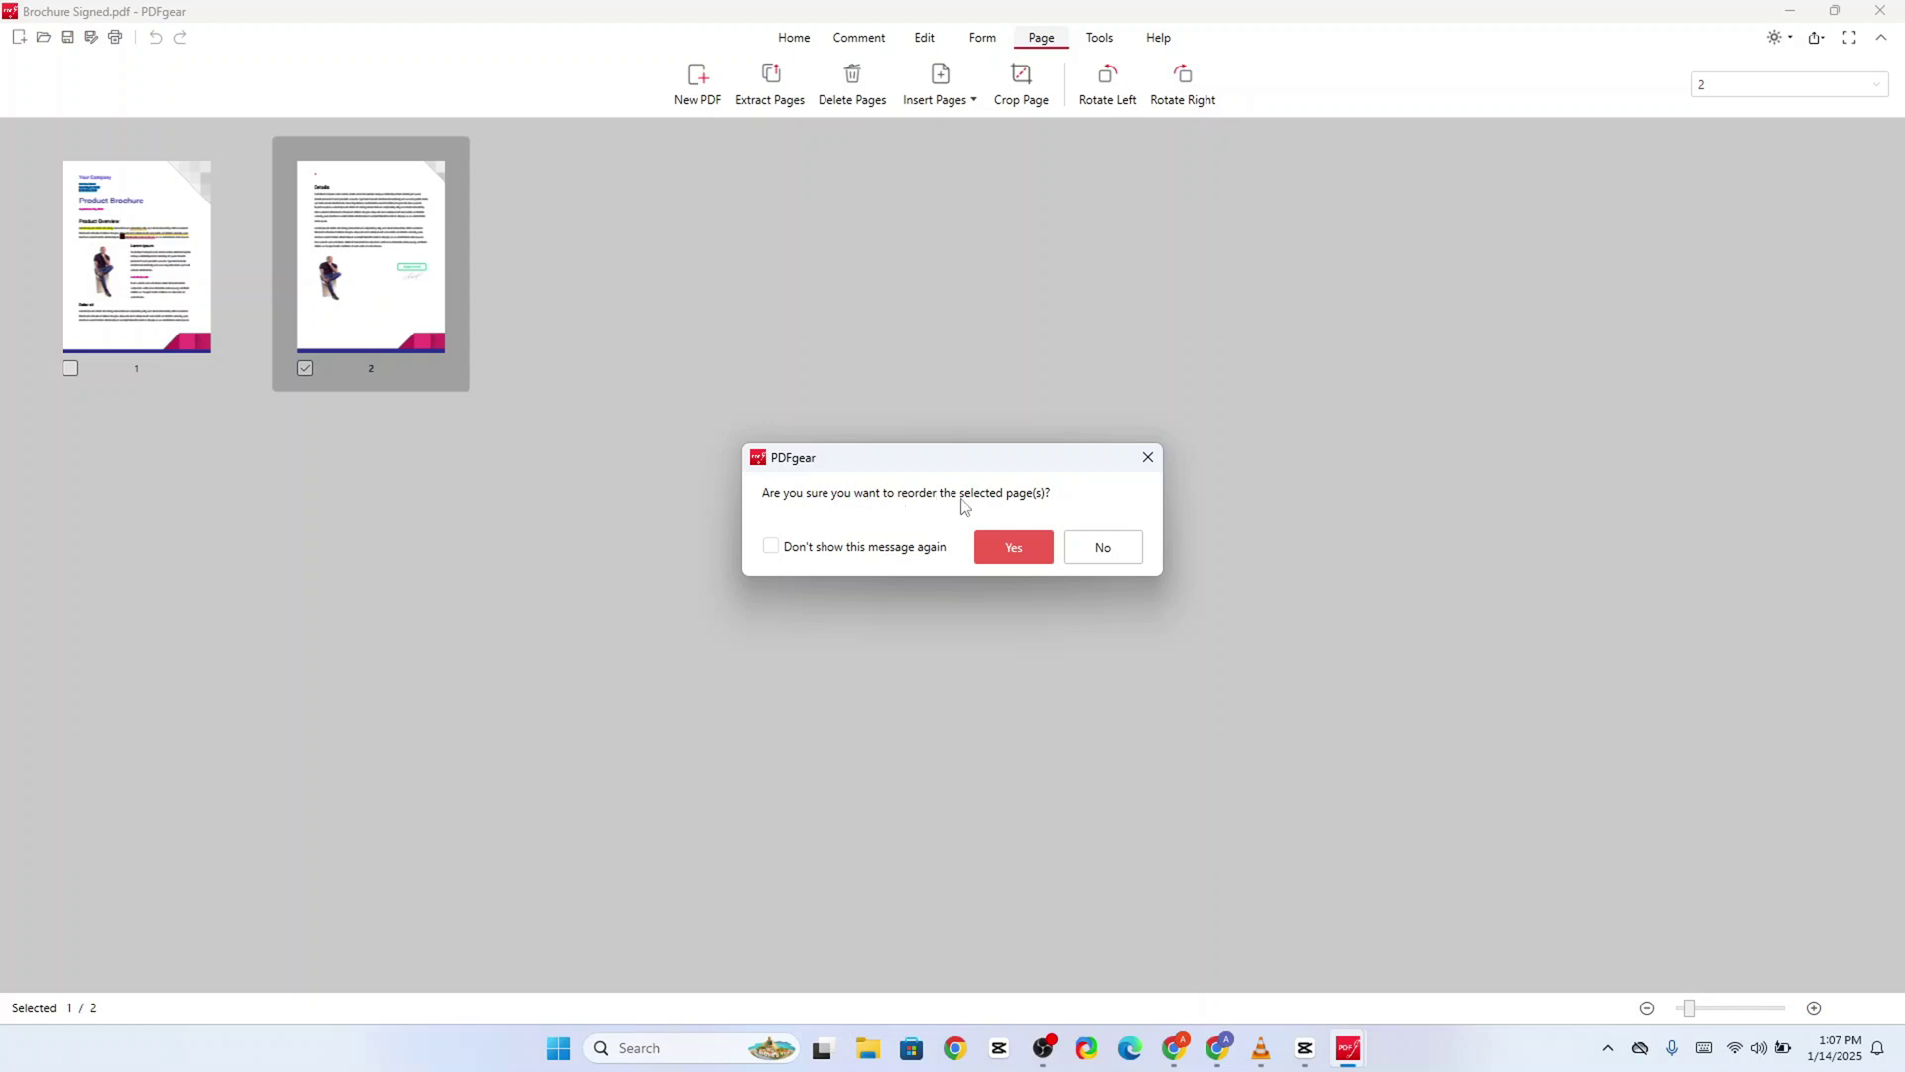
{"action": "left_click", "coordinate": [1019, 560]}
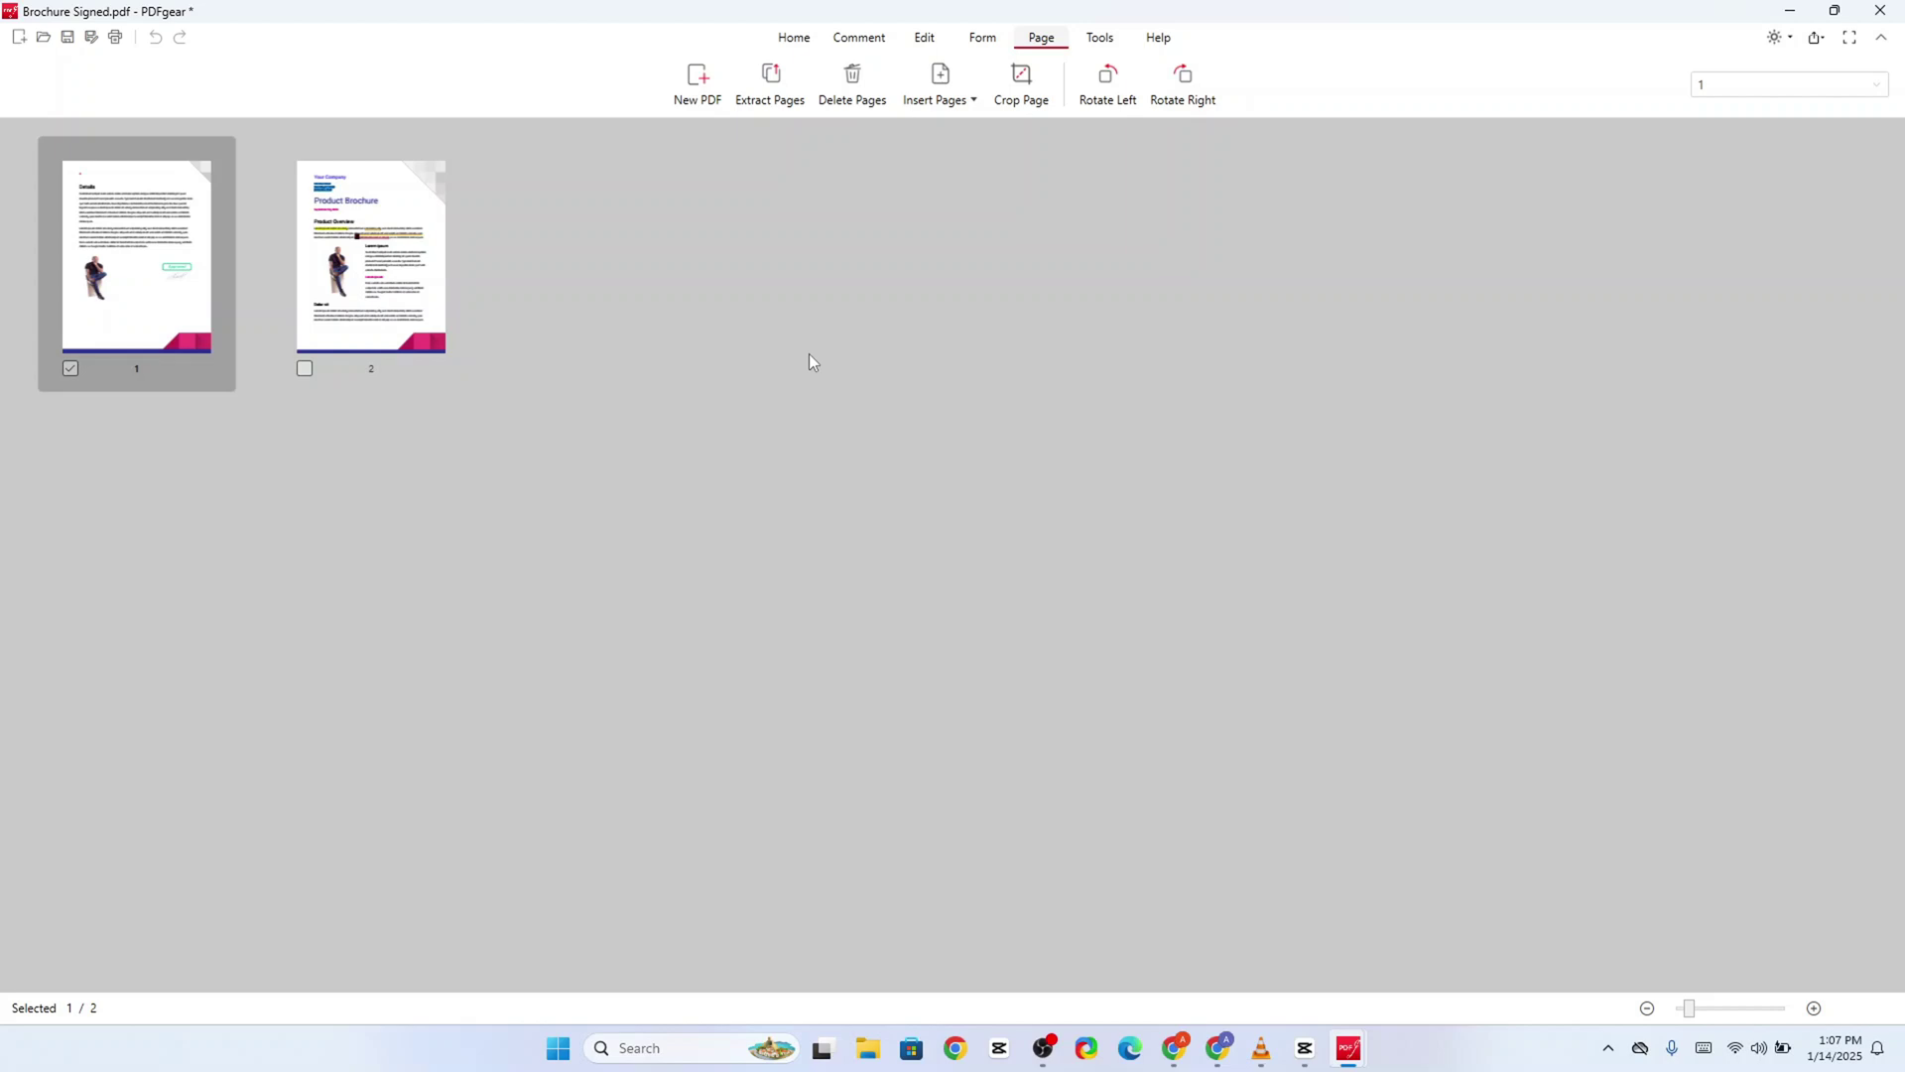
{"action": "left_click", "coordinate": [1101, 39]}
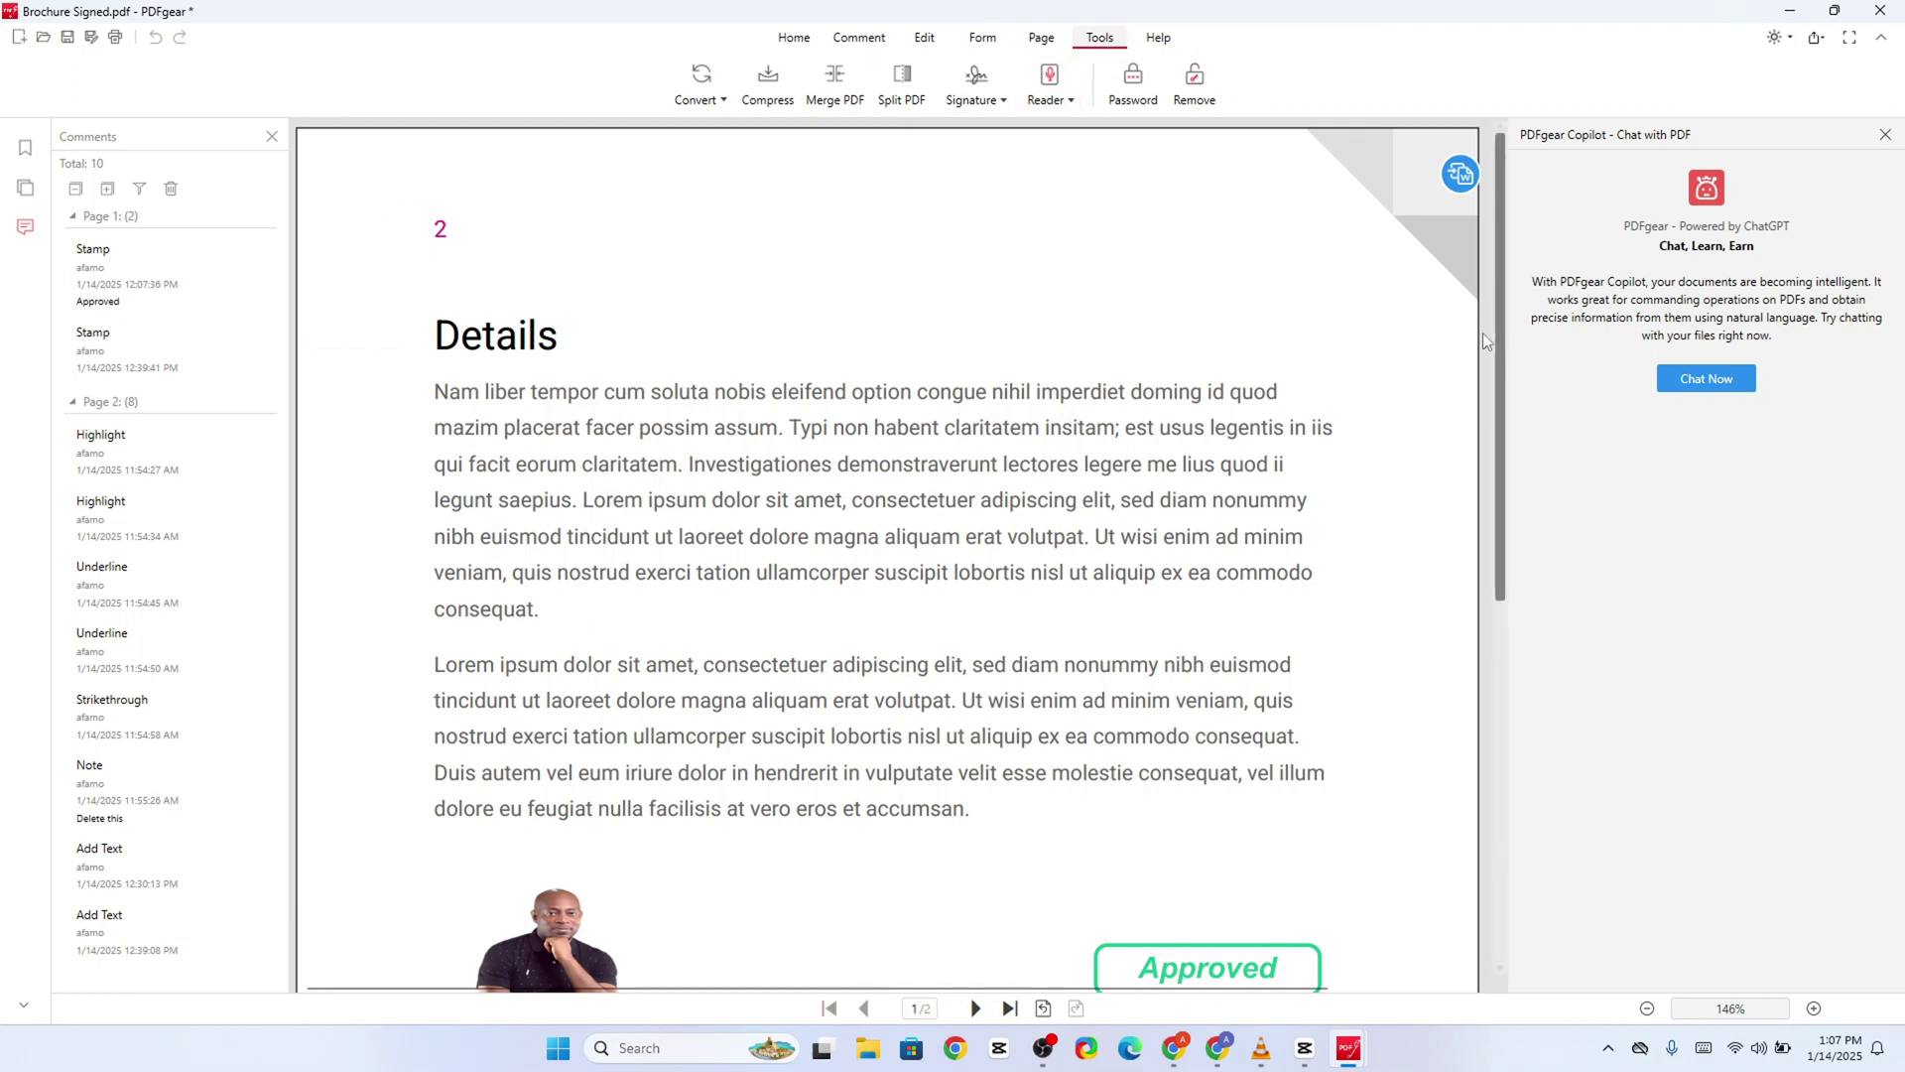
Step: Review the reordered brochure in reading view, now opening on the stamped Details page
{"action": "mouse_move", "coordinate": [182, 499]}
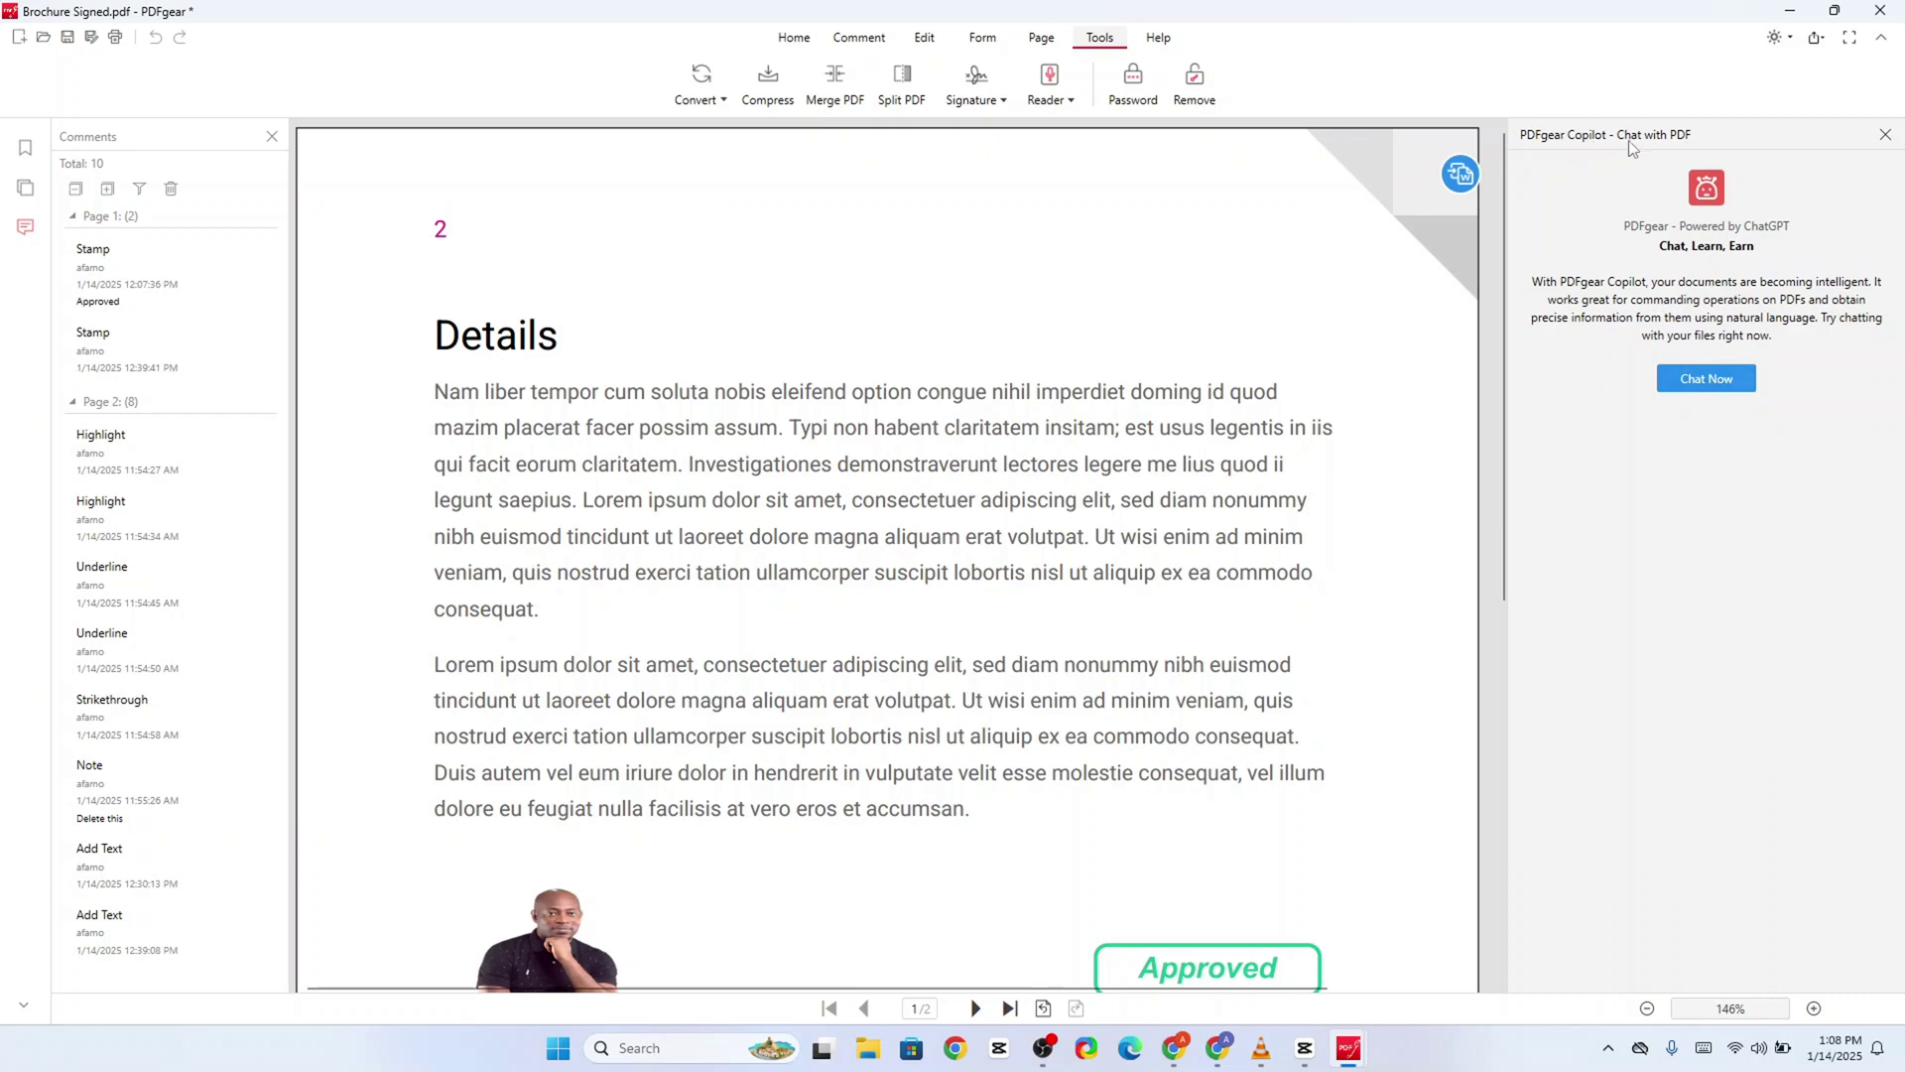
Step: Start a PDFgear Copilot chat about Brochure Signed.pdf
{"action": "left_click", "coordinate": [1693, 389]}
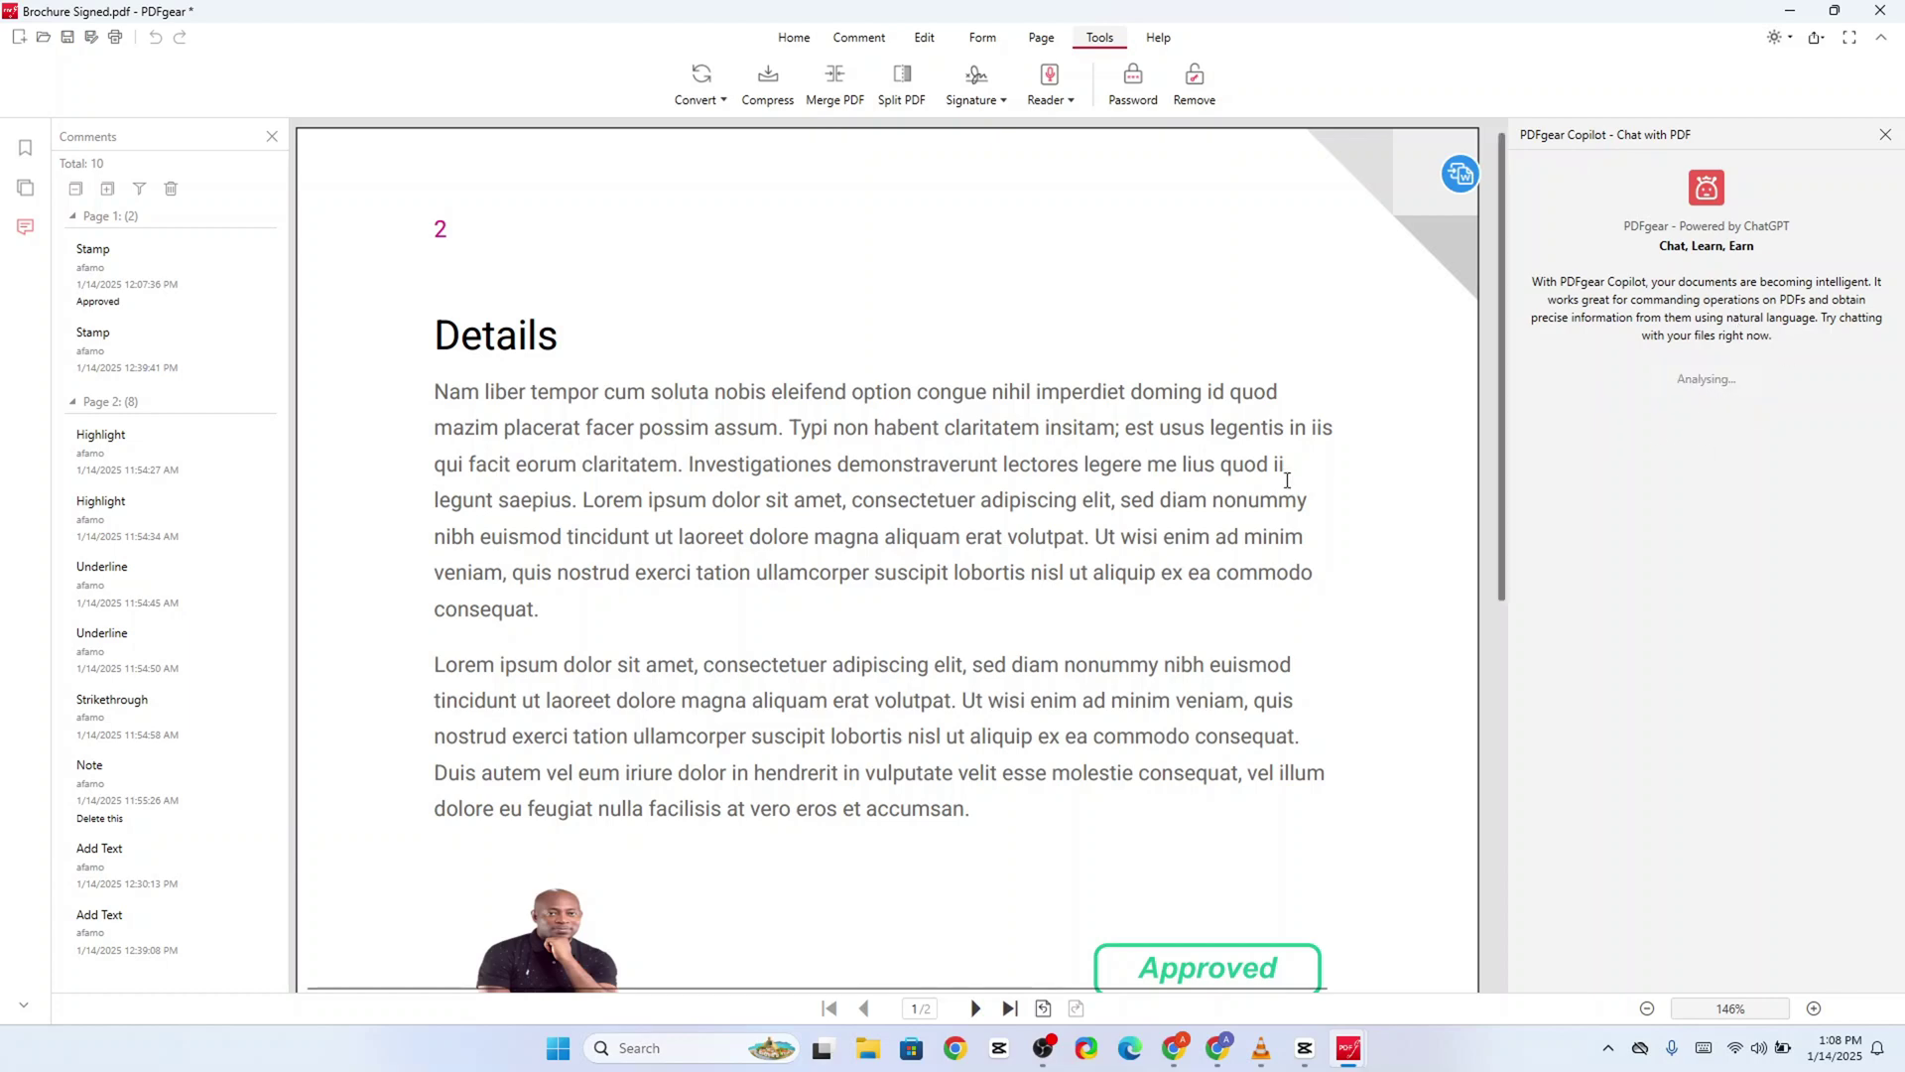